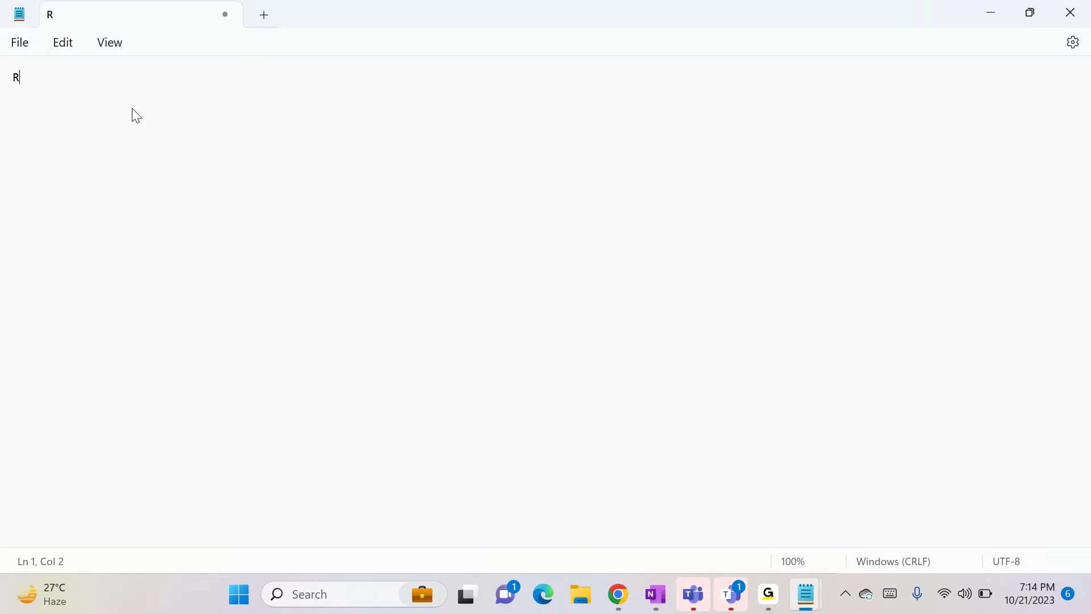
- Complete the note's heading so that it reads "Routing rules:-"
type("g rules")
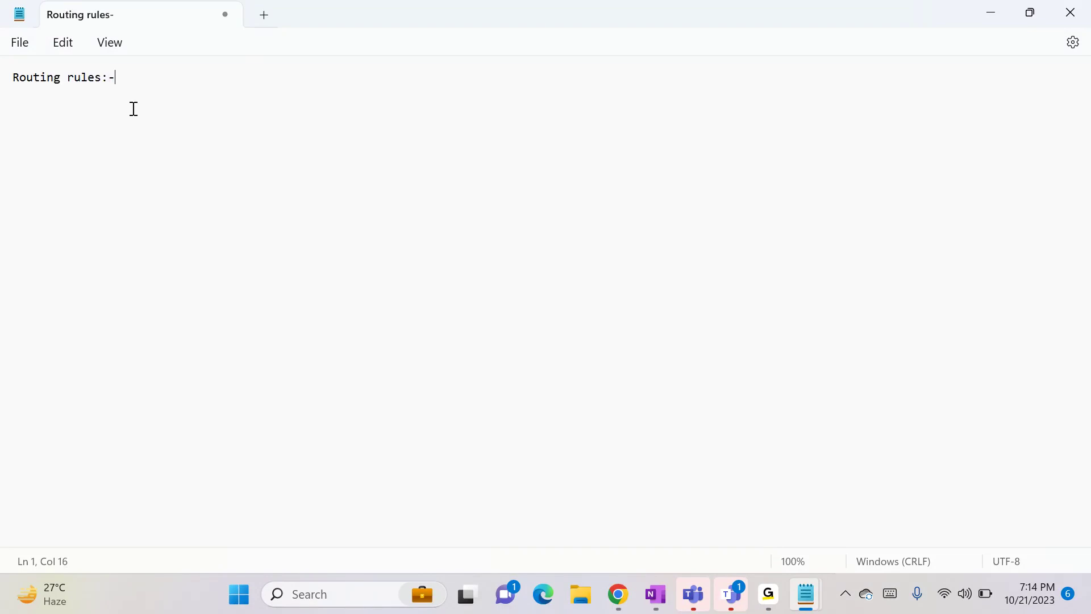
type(":-")
key("Return")
key("alt+Tab")
left_click(134, 108)
- Add the line "Customer Service Module---> Case" below the heading, separated by a blank line
type("Customer Servic")
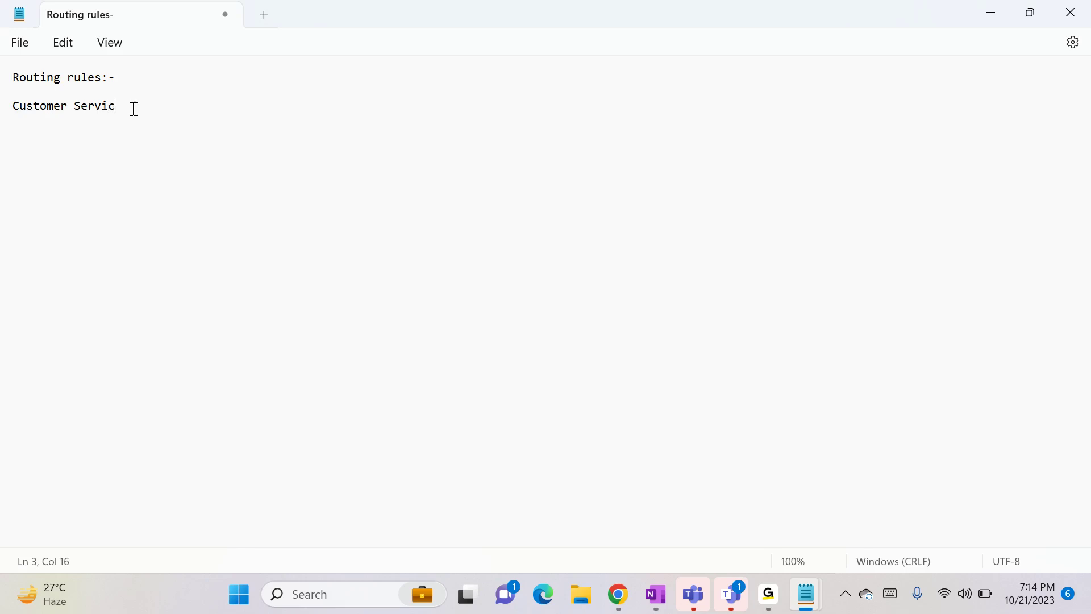
type("e Module")
type("---")
type("> Cas")
type("e")
- Add the line "--> Routing will route/Assign a case to users/teams and queue" to the note
type("--")
type("> Routing w")
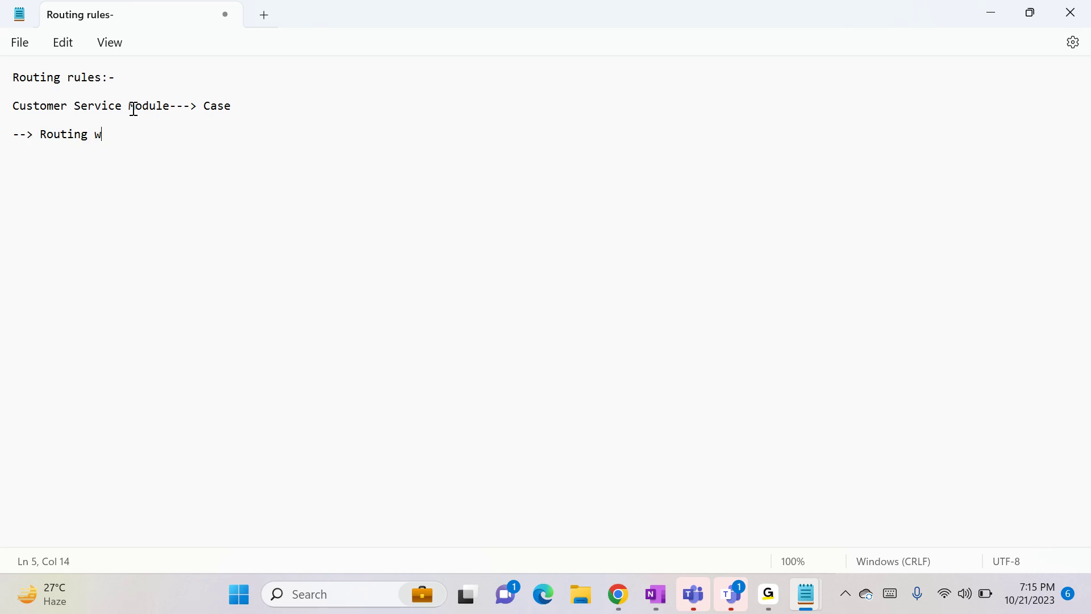
type("ill route/Assign a cas")
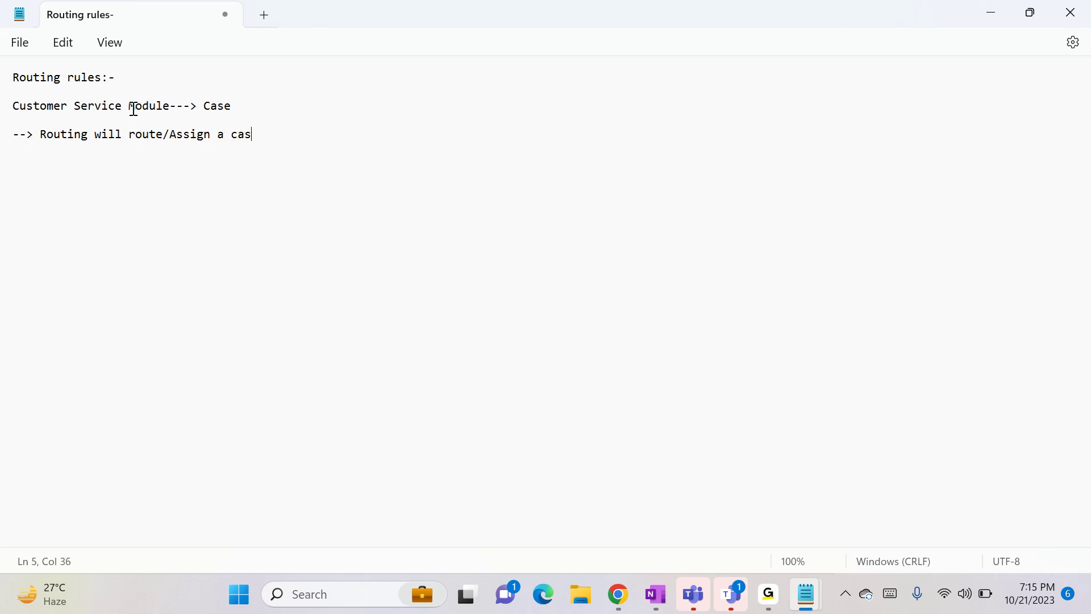
type("e to users/teams and queue")
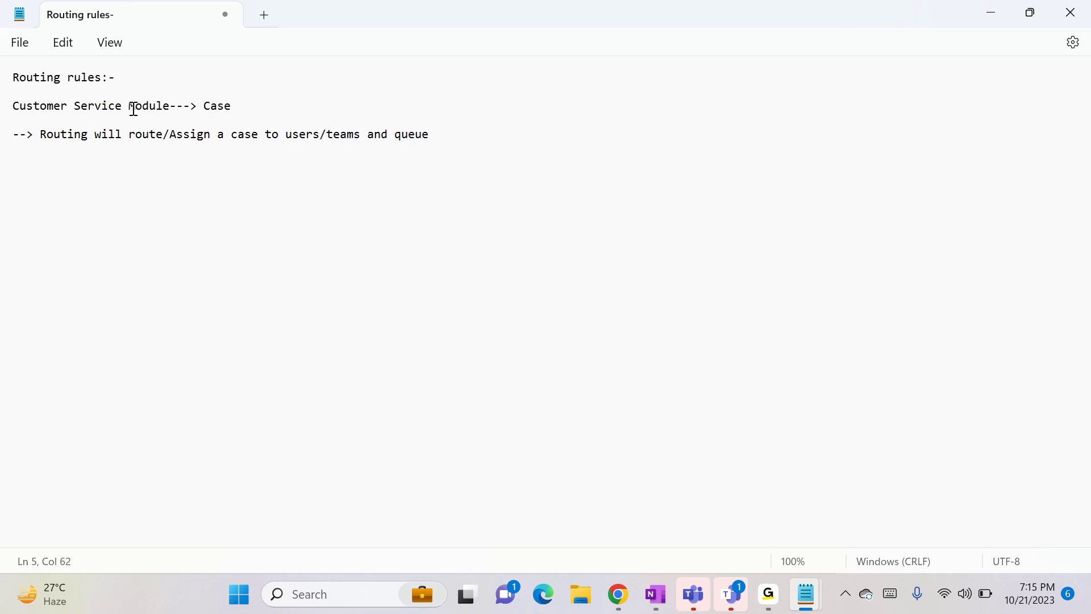
- Add the line "Queue--> a component which will store the data queue items" after a blank line
key("Return")
key("Return")
type("Quueu")
key("BackSpace")
key("BackSpace")
type("e")
key("BackSpace")
key("BackSpace")
type("eue--> a component whicj")
key("BackSpace")
type("h will store the ")
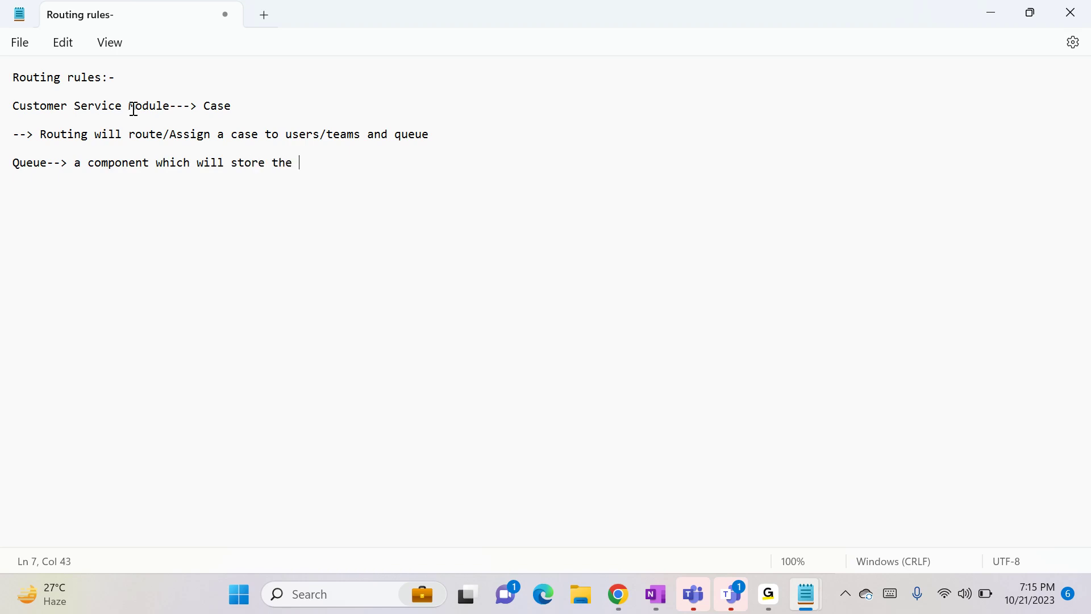
type("data queue items")
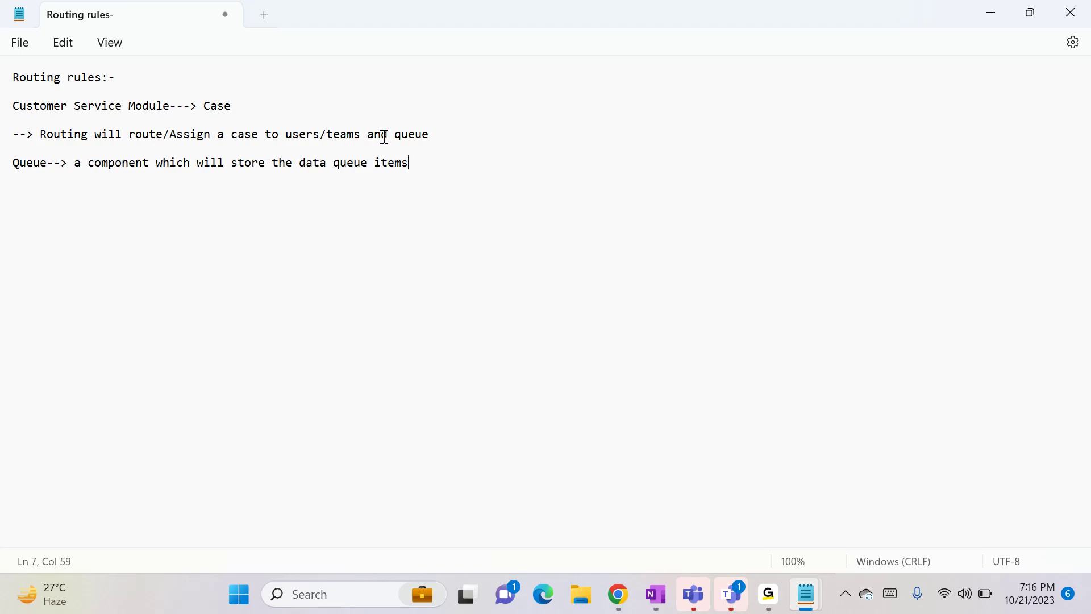
- Switch to the Dynamics 365 settings in Chrome and open the Queues list under Service Management
left_click(983, 14)
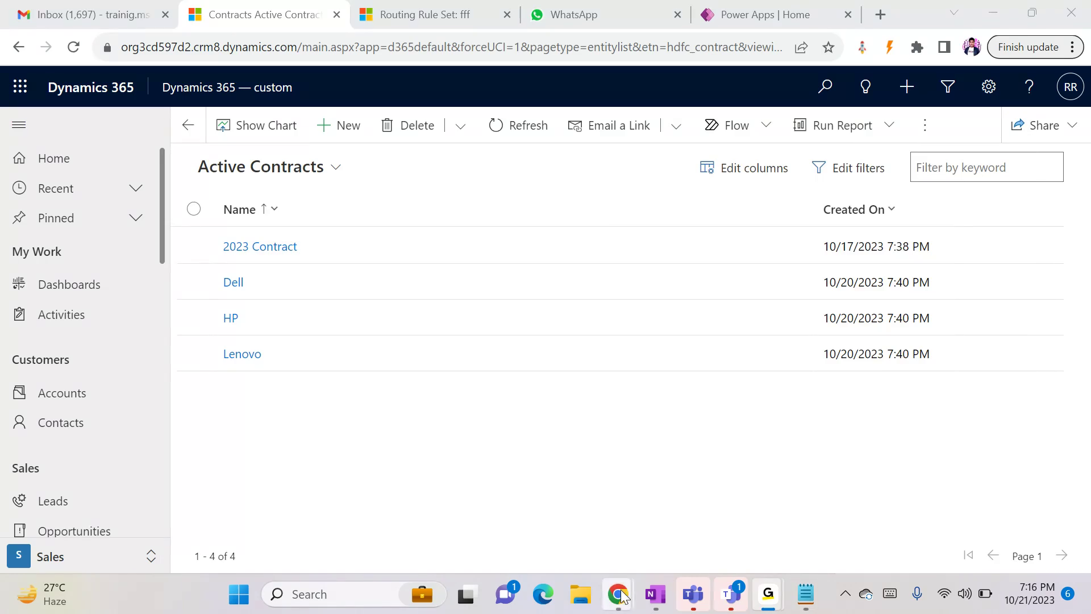
left_click(431, 518)
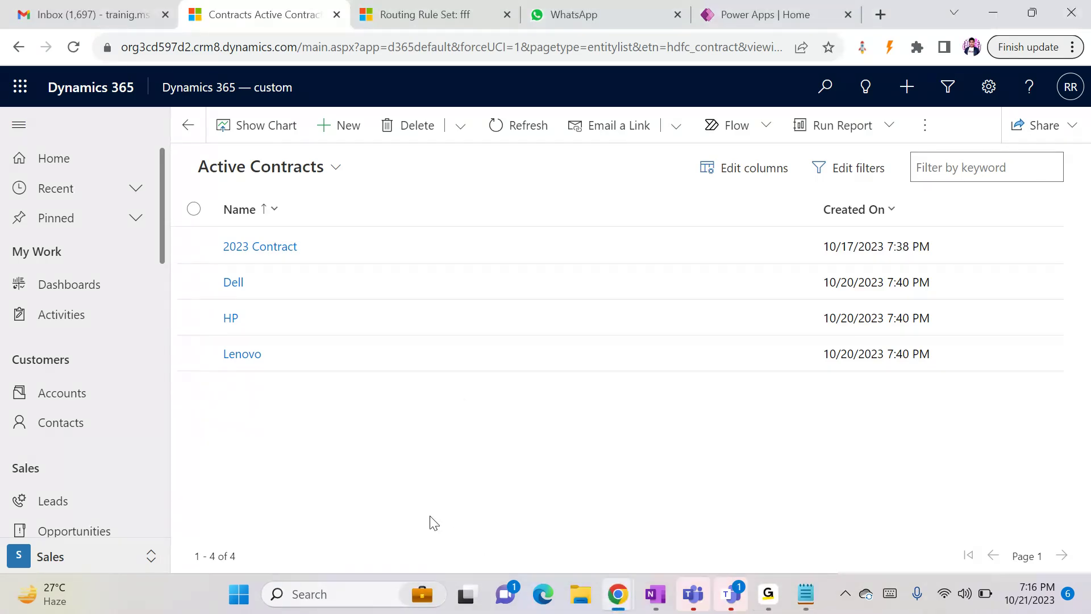
left_click(475, 25)
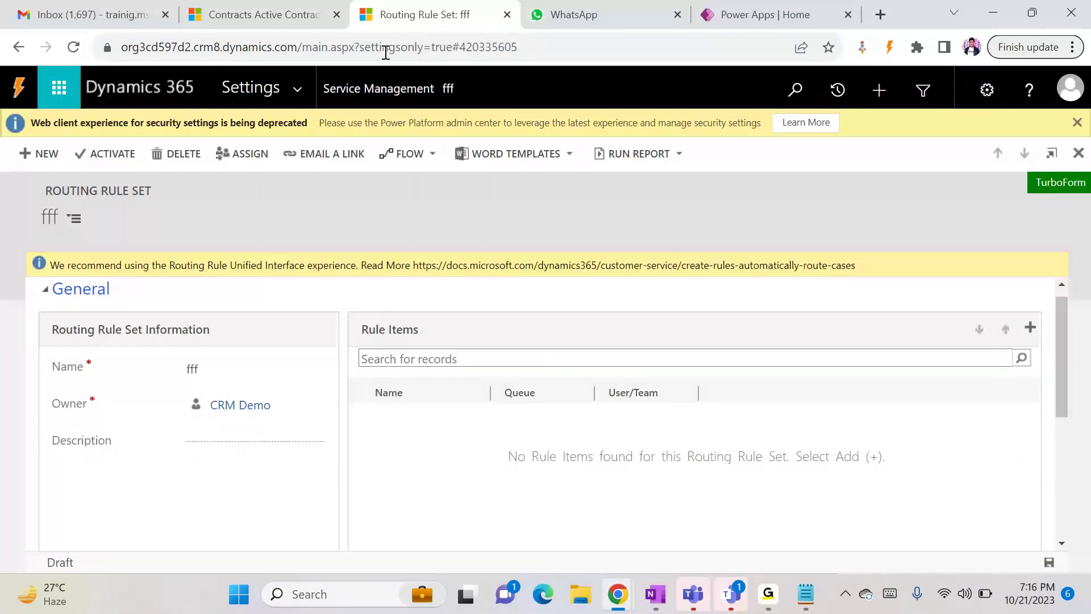
left_click(308, 101)
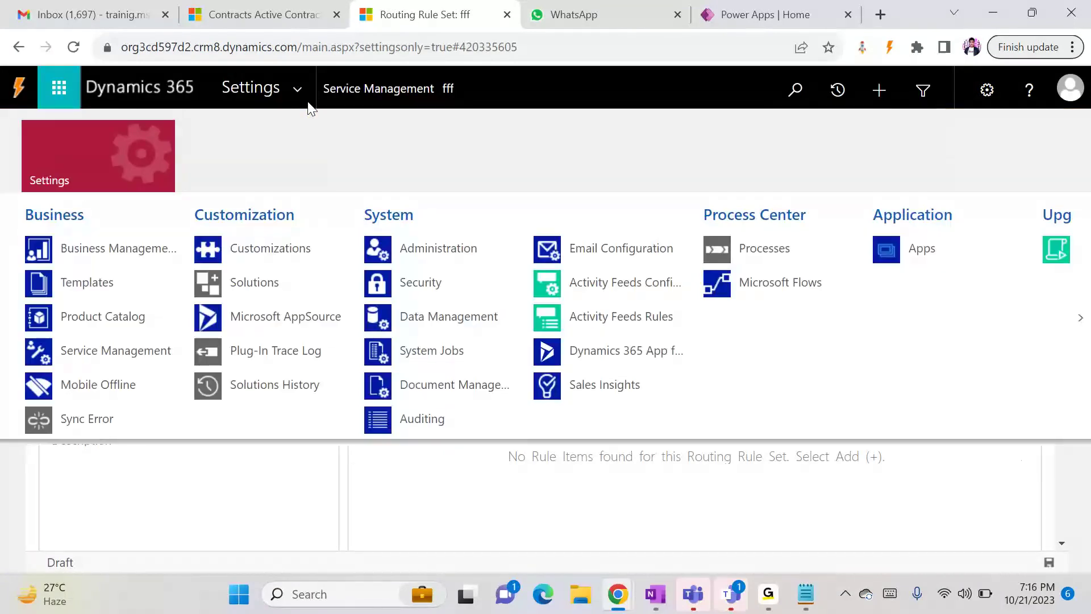
left_click(113, 362)
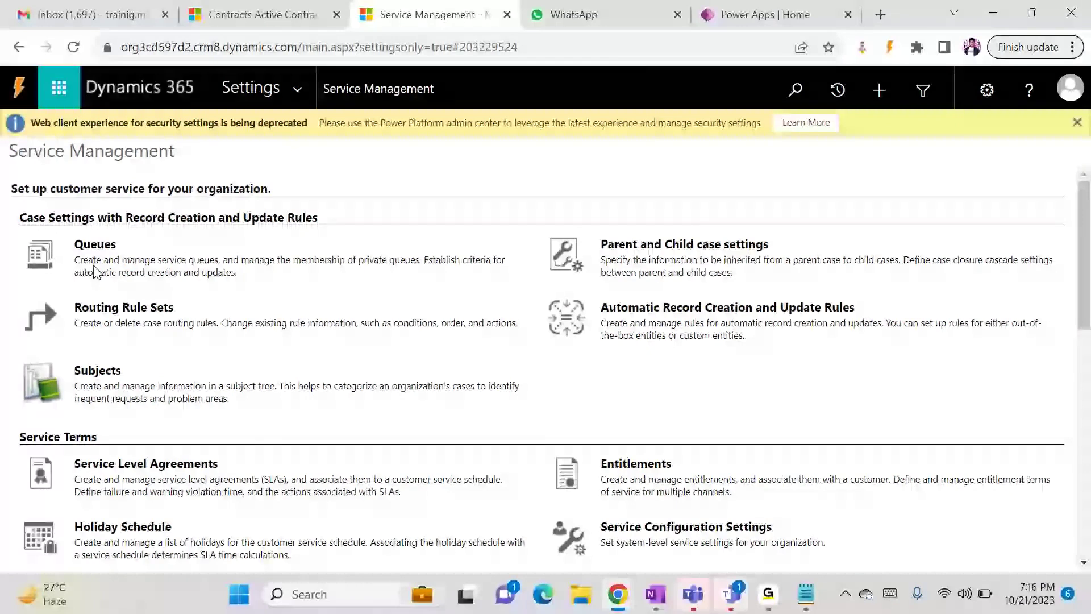
left_click(95, 246)
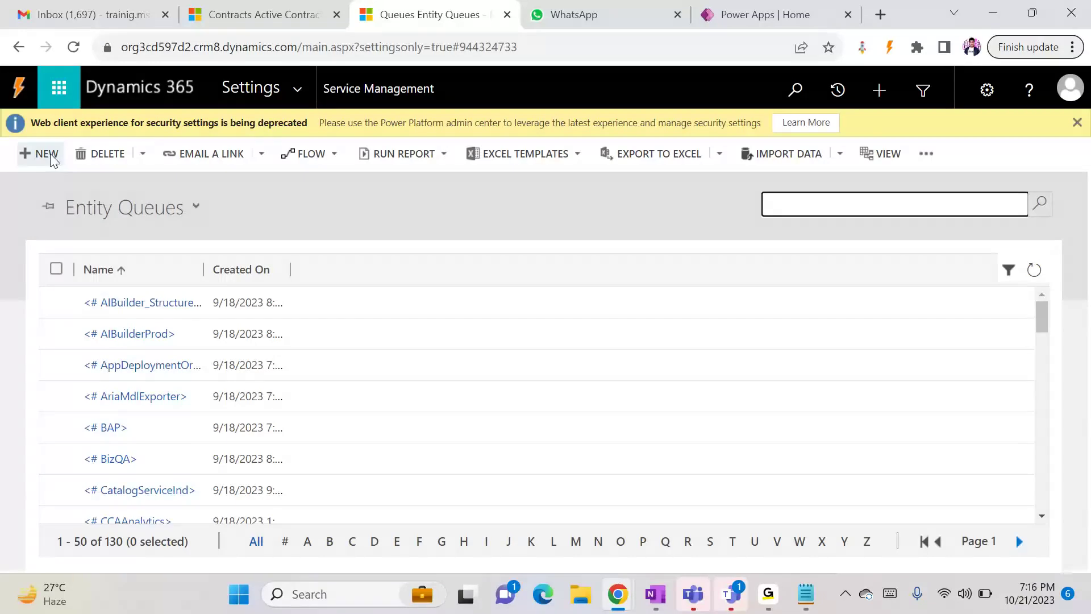
- Create a new queue named "Premium Cases" and save it
left_click(46, 154)
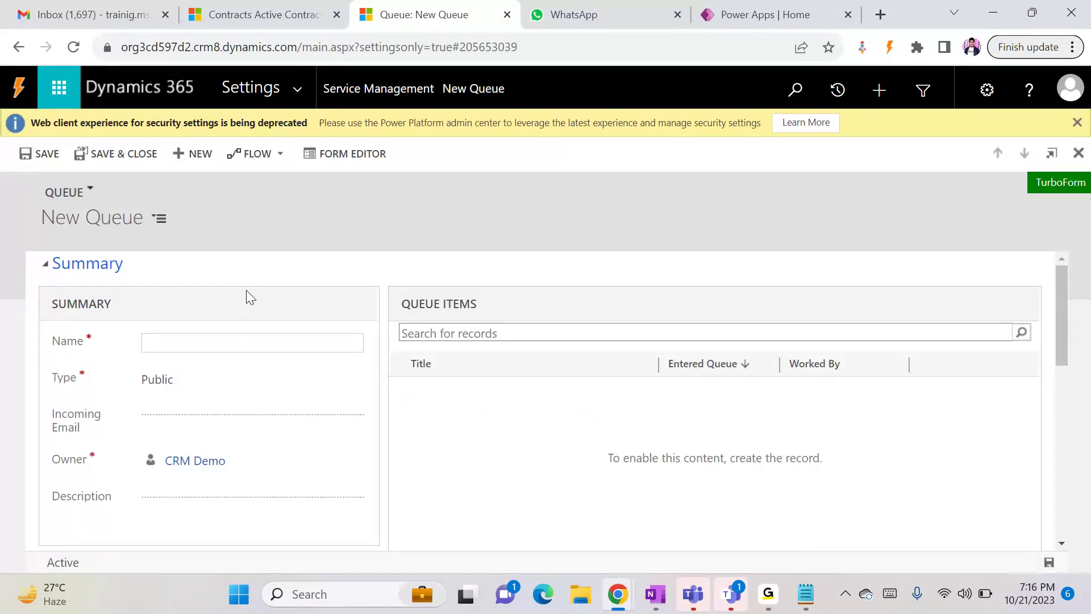
left_click(180, 339)
type("Premium Cases")
left_click(333, 243)
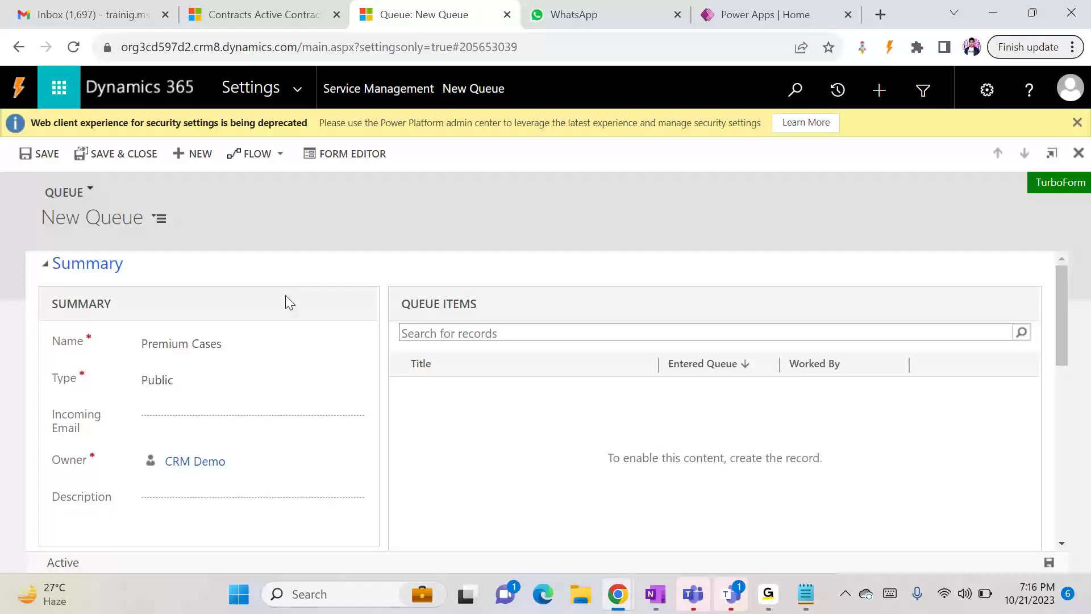
left_click(38, 158)
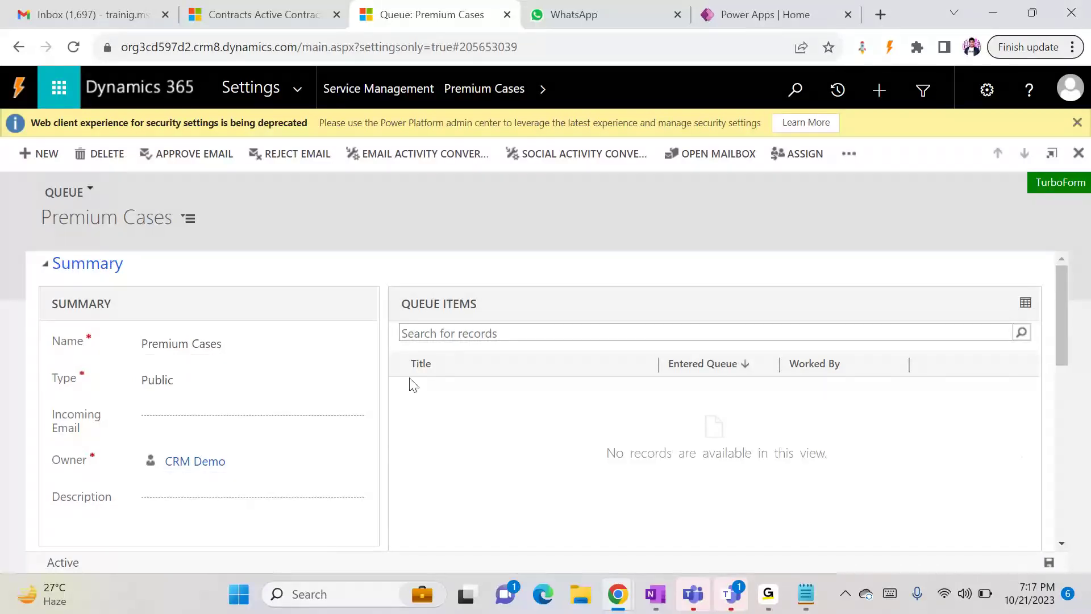
- Open the Teams list in the Security settings and start a new team record
left_click(297, 88)
left_click(422, 284)
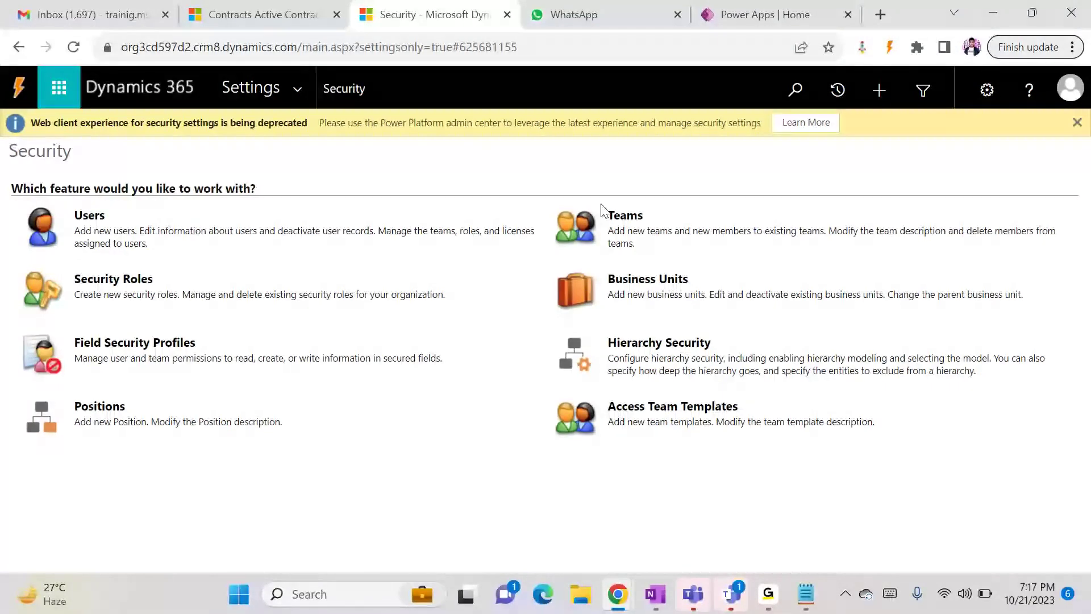
left_click(579, 237)
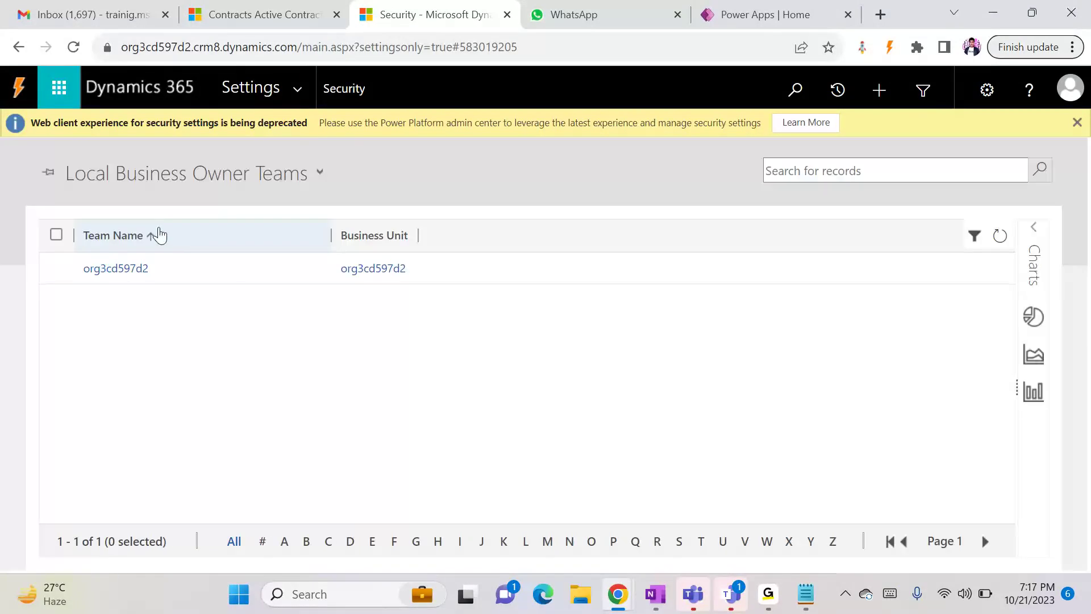
left_click(49, 159)
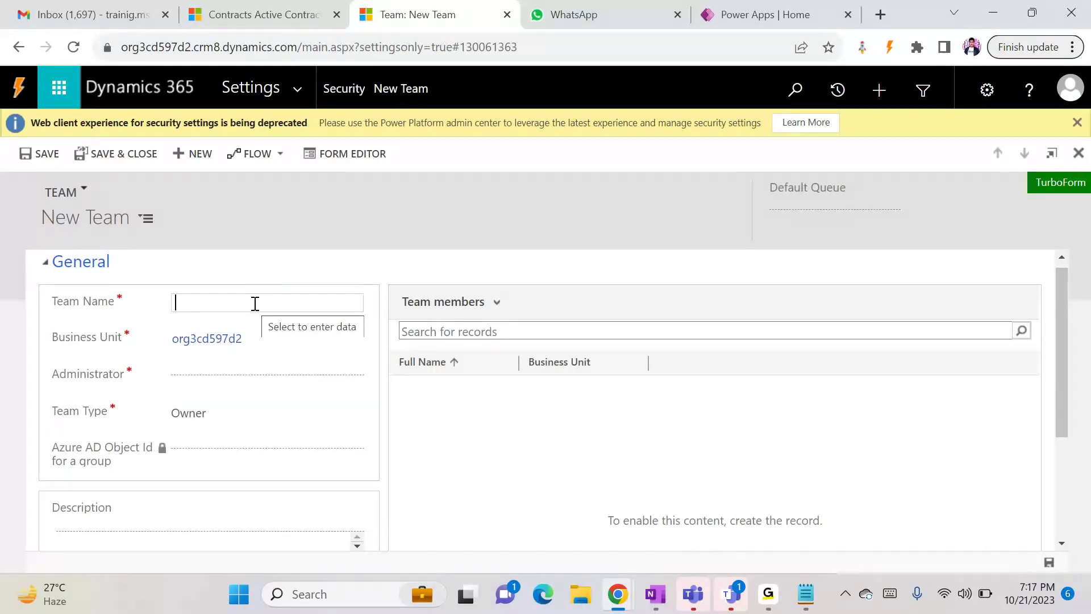
- Name the new team "Complaints Team"
type("Com")
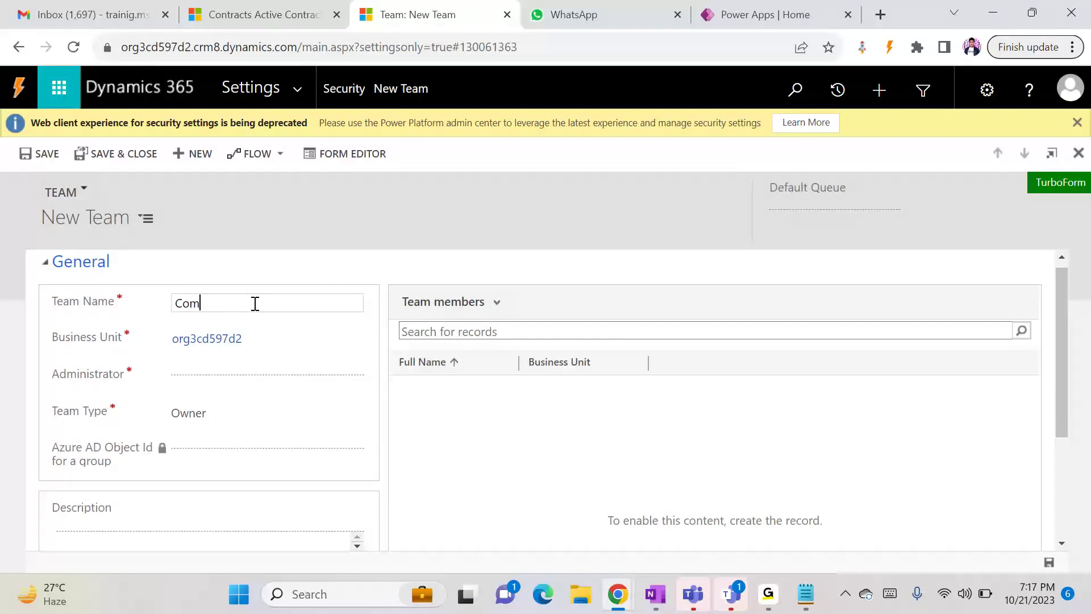
type("palints")
key("BackSpace")
key("BackSpace")
key("BackSpace")
type("ints")
key("BackSpace")
key("BackSpace")
key("BackSpace")
key("BackSpace")
type("laints Team")
left_click(294, 237)
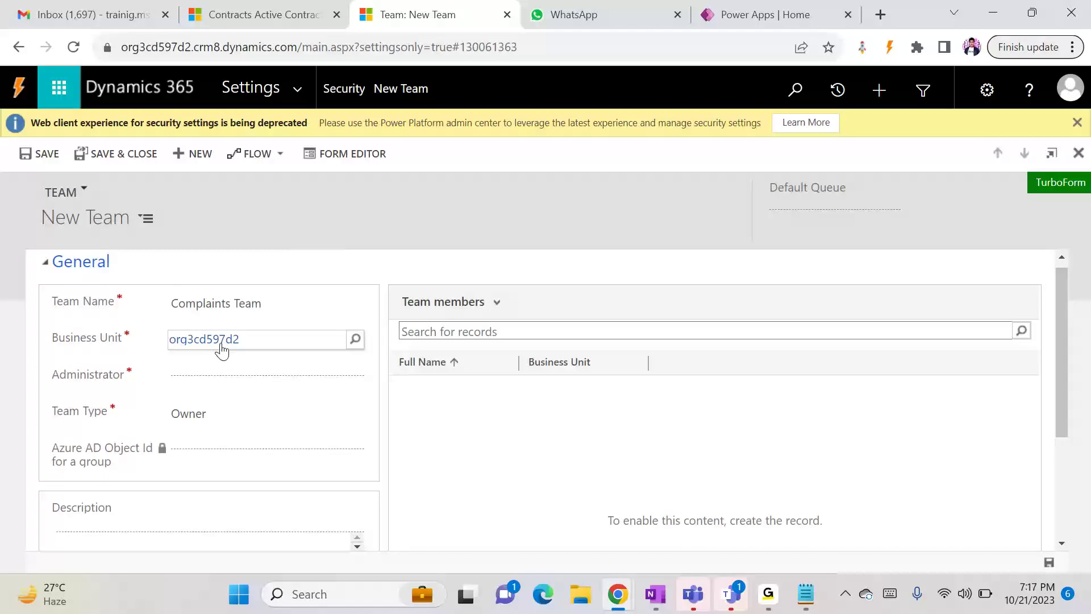
- Set the Complaints Team's administrator to CRM Demo, then save and close the record
left_click(194, 376)
type("crm")
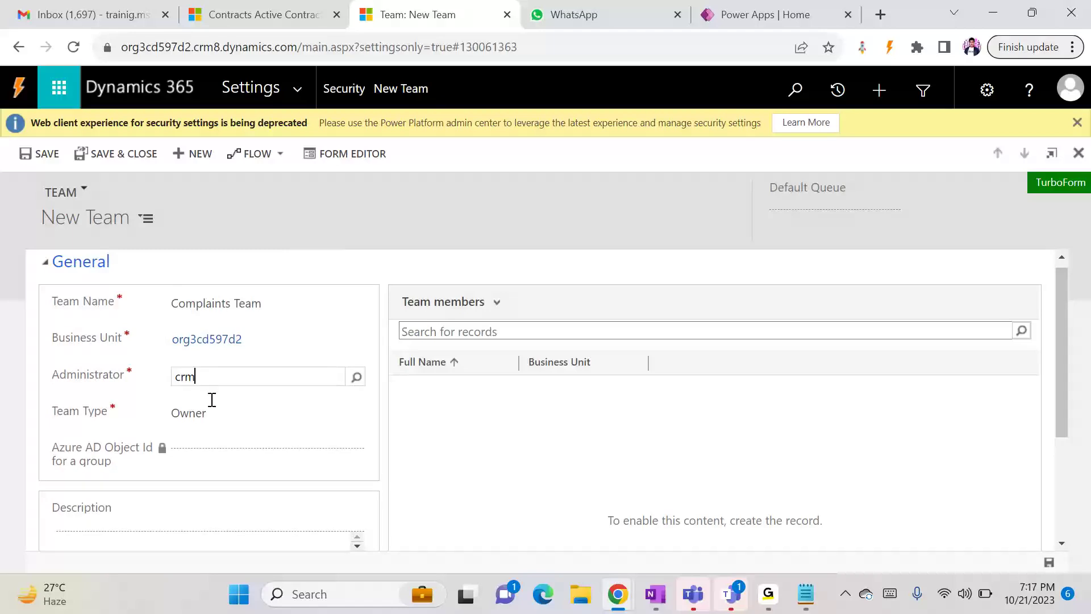
left_click(253, 408)
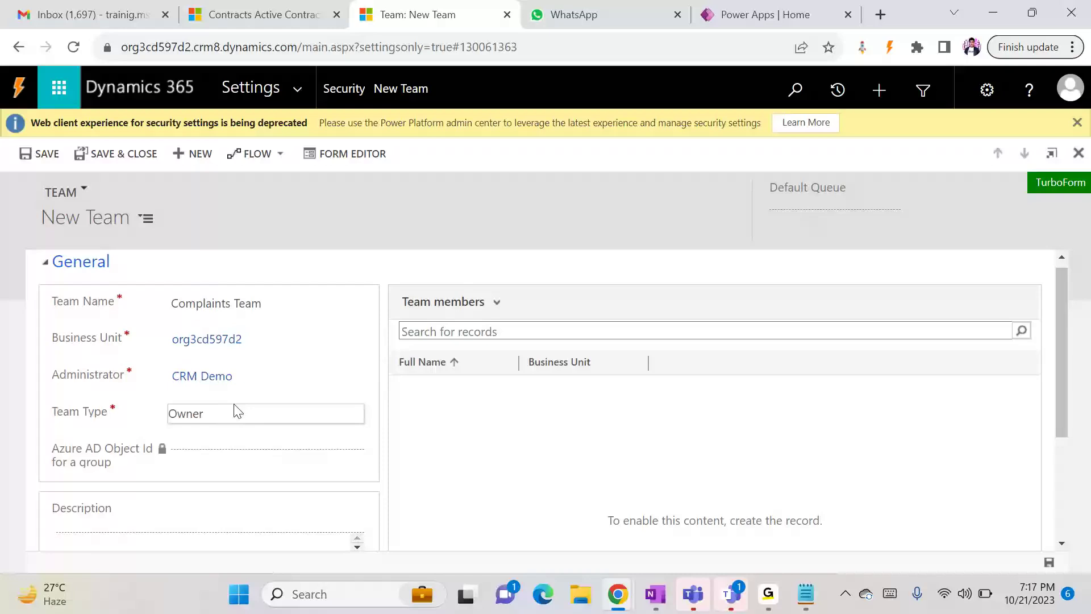
left_click(112, 159)
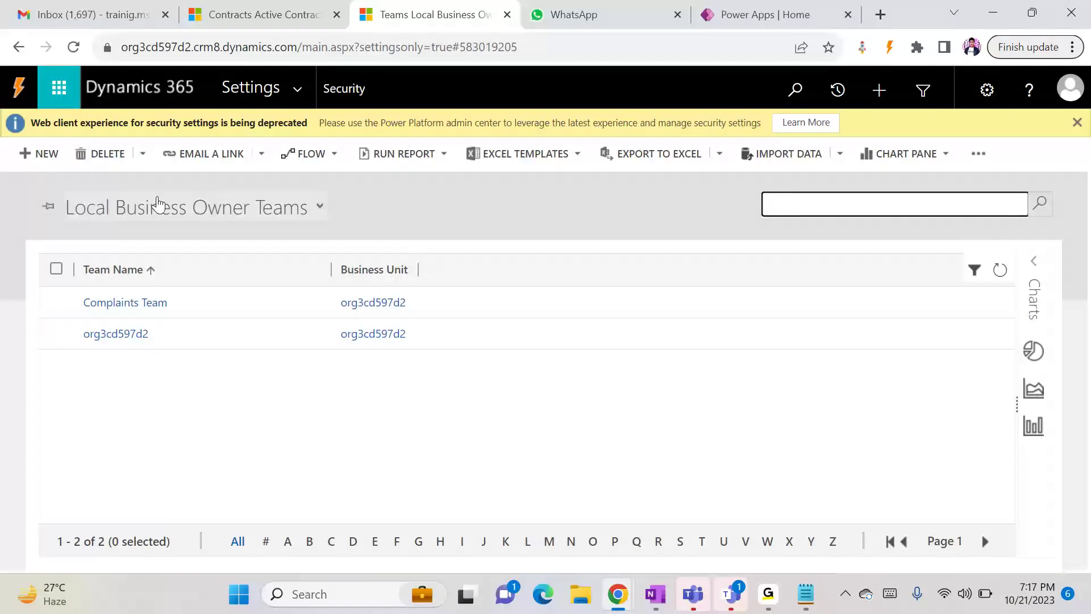
- Start another new team record and name it "Customer Support Team"
left_click(39, 155)
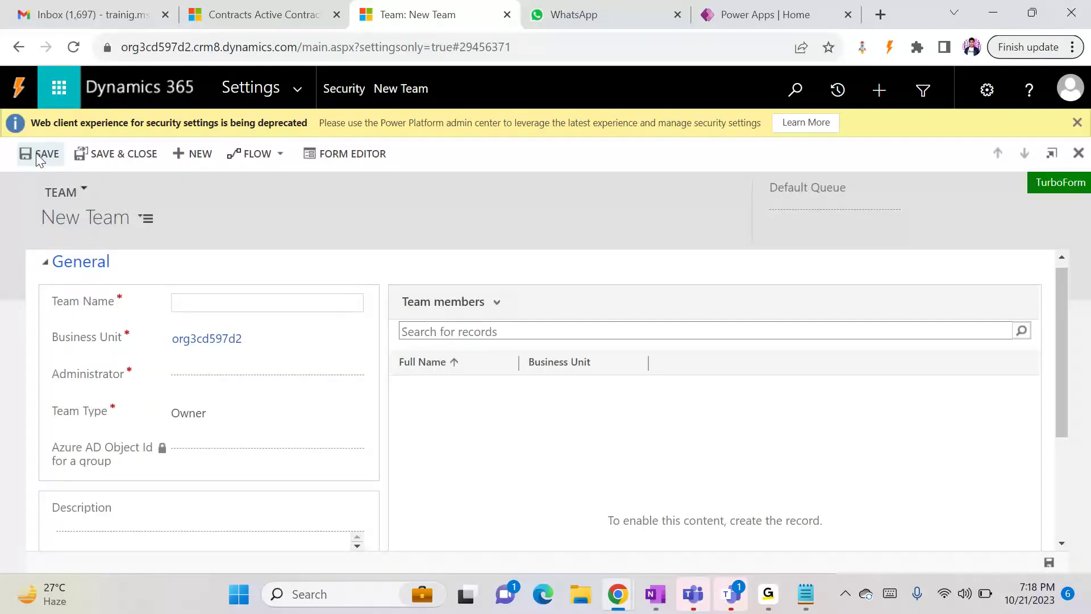
type("Escaltion")
key("BackSpace")
key("BackSpace")
key("BackSpace")
key("BackSpace")
key("BackSpace")
key("BackSpace")
key("BackSpace")
key("BackSpace")
key("BackSpace")
type("S")
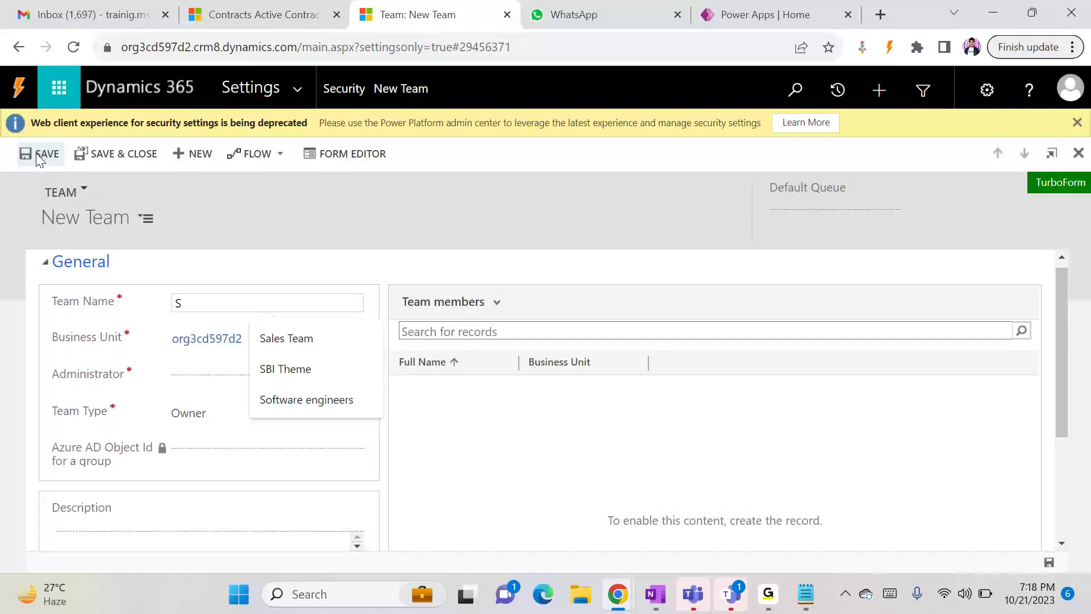
key("BackSpace")
type("Customer Support Team")
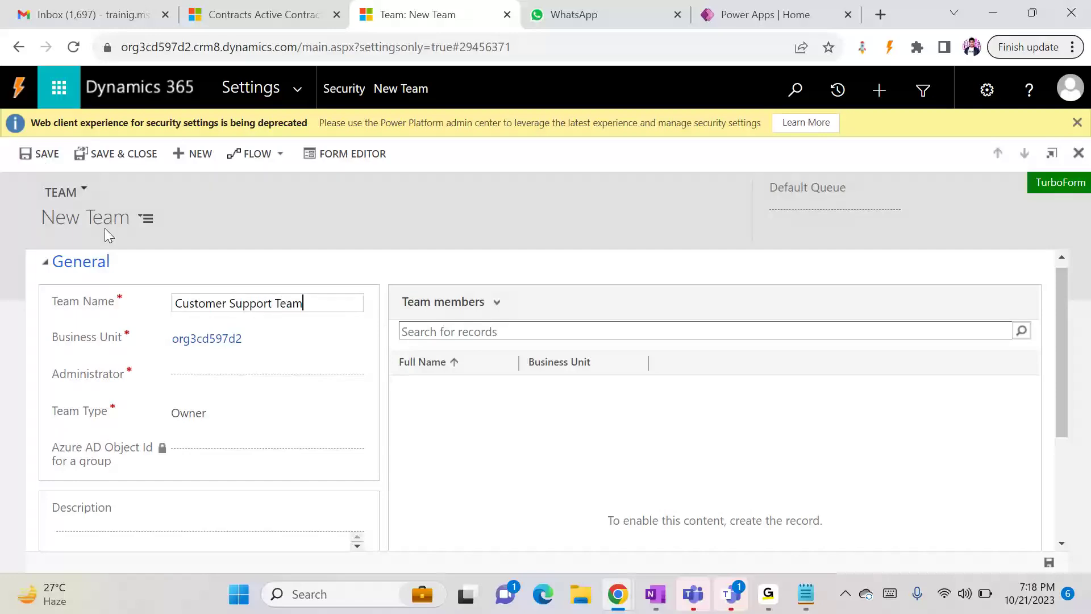
- Set the Customer Support Team's administrator to CRM Demo, then save and close the record
left_click(196, 378)
type("cr")
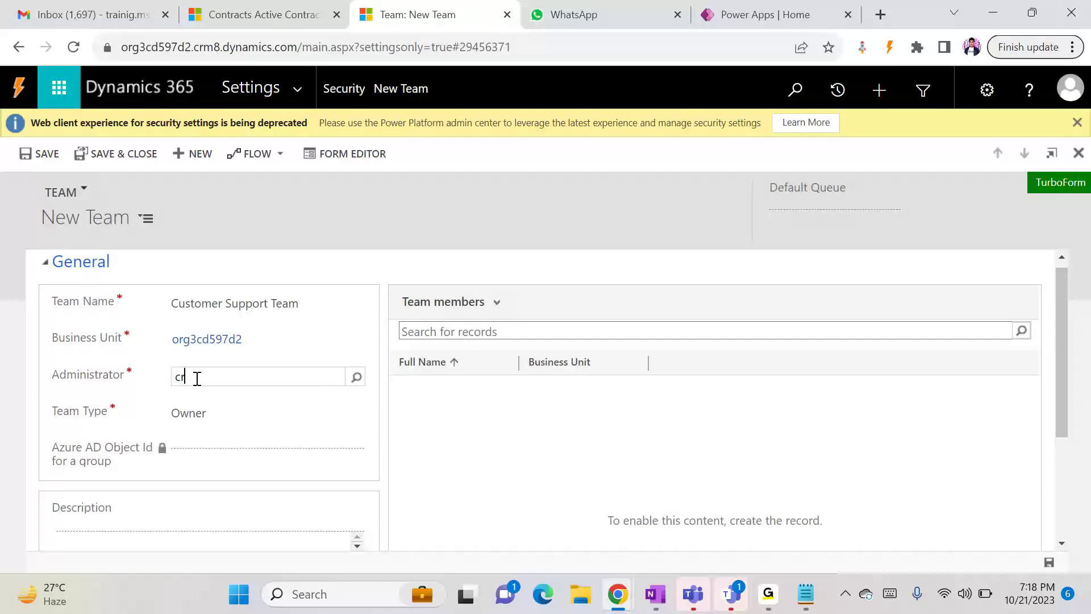
type("m")
left_click(217, 402)
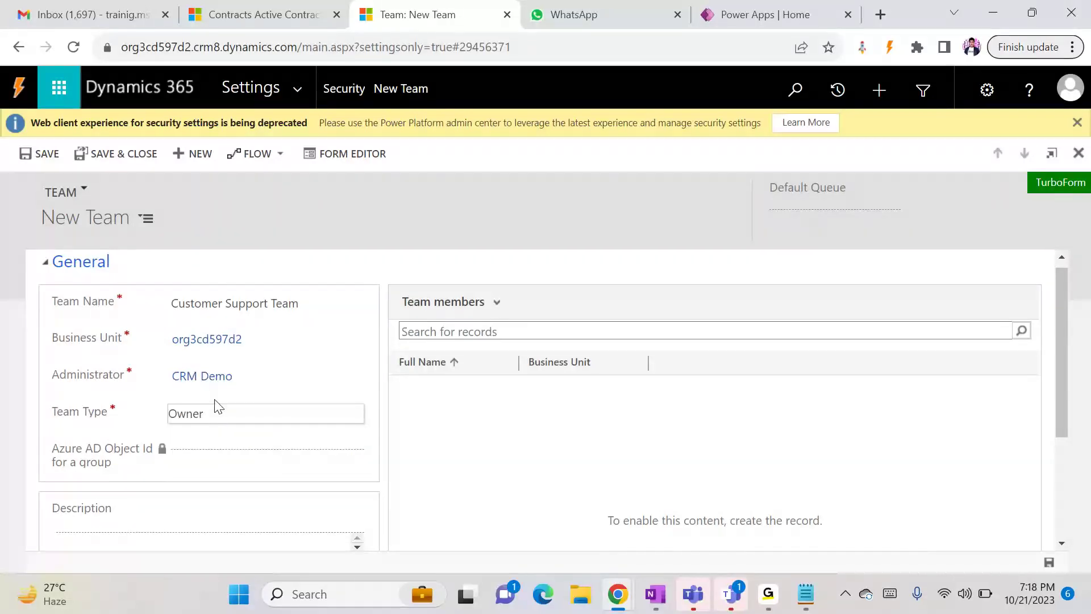
left_click(98, 154)
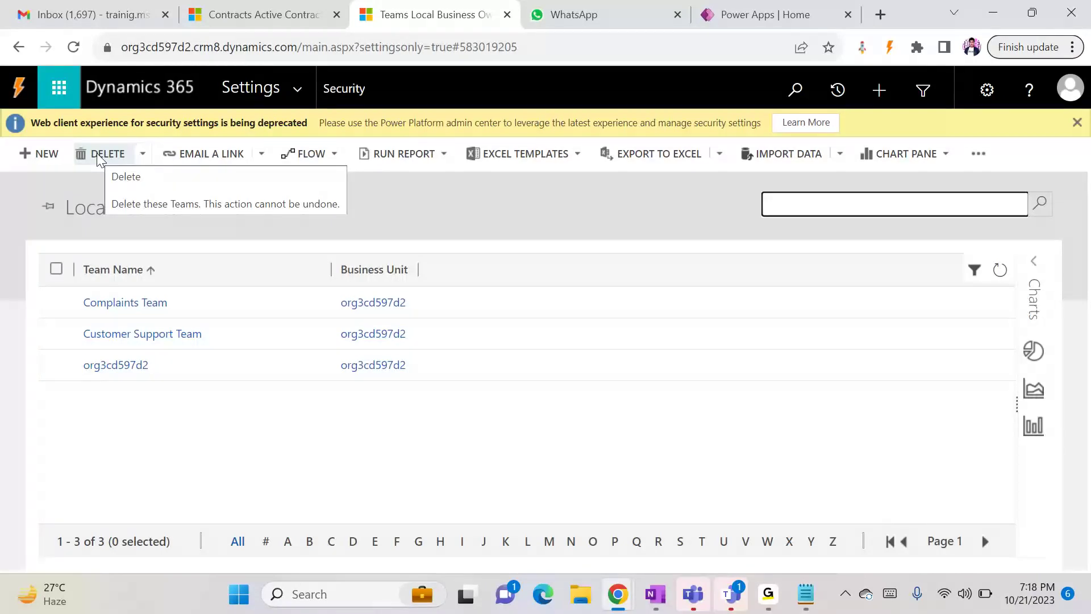
- Open role management for the Complaints Team and search its role list for "customer"
left_click(98, 155)
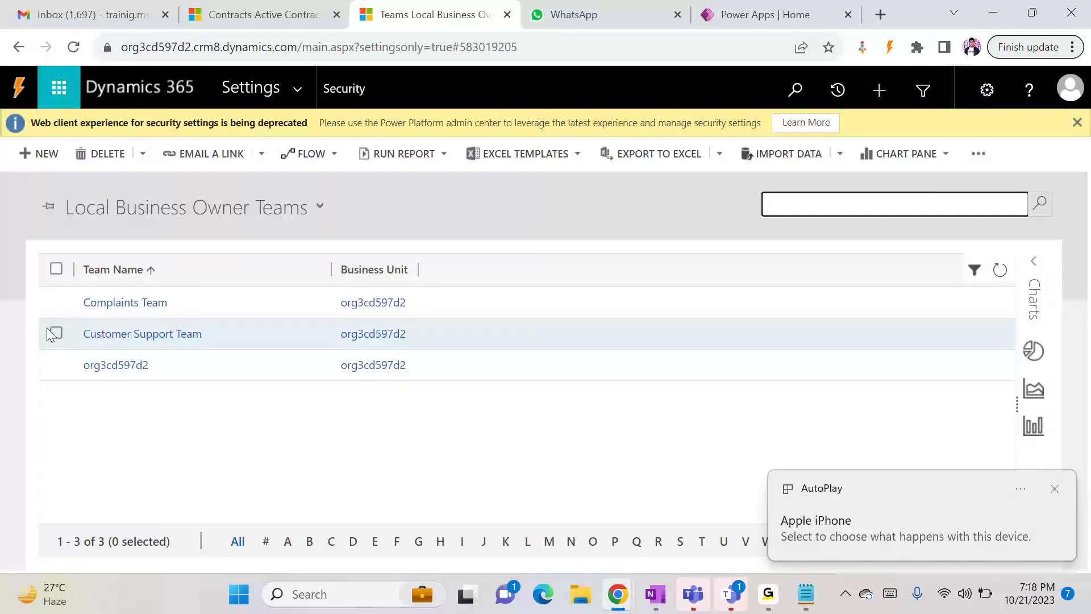
left_click(58, 303)
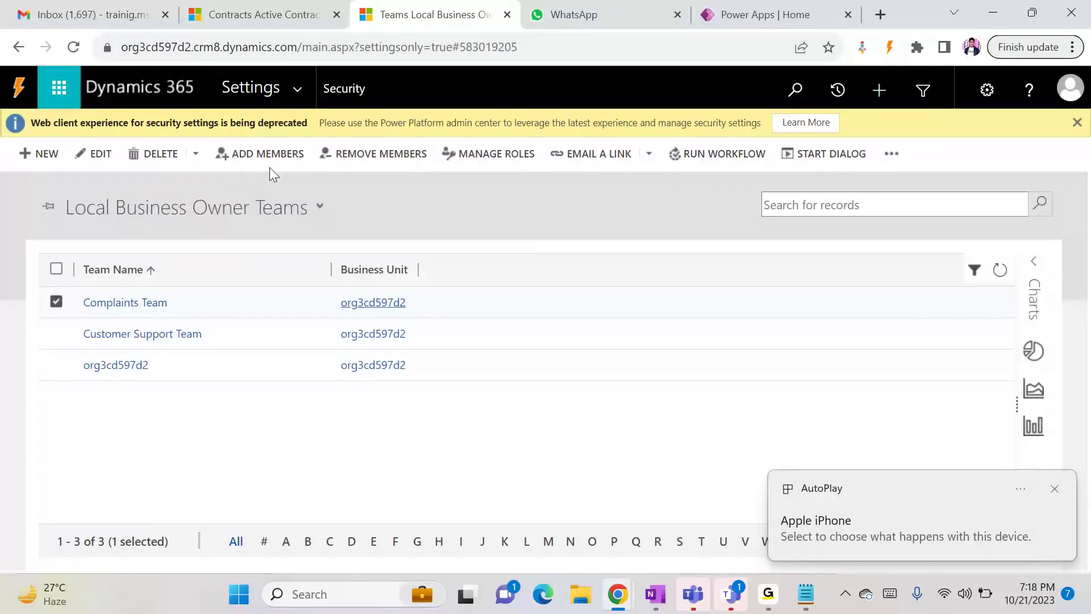
left_click(471, 158)
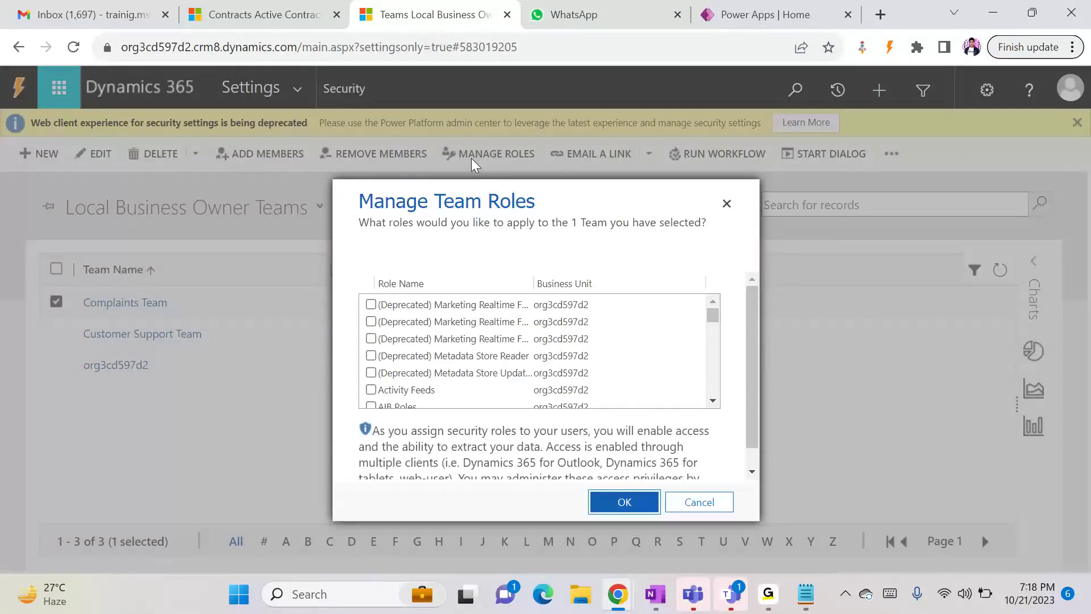
key("ctrl+f")
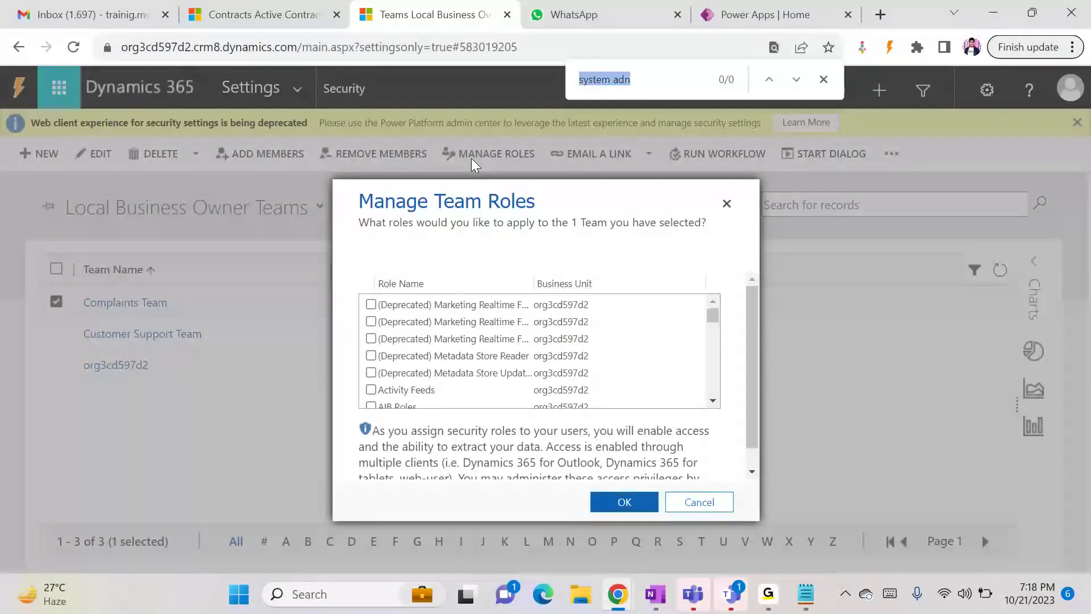
type("cus")
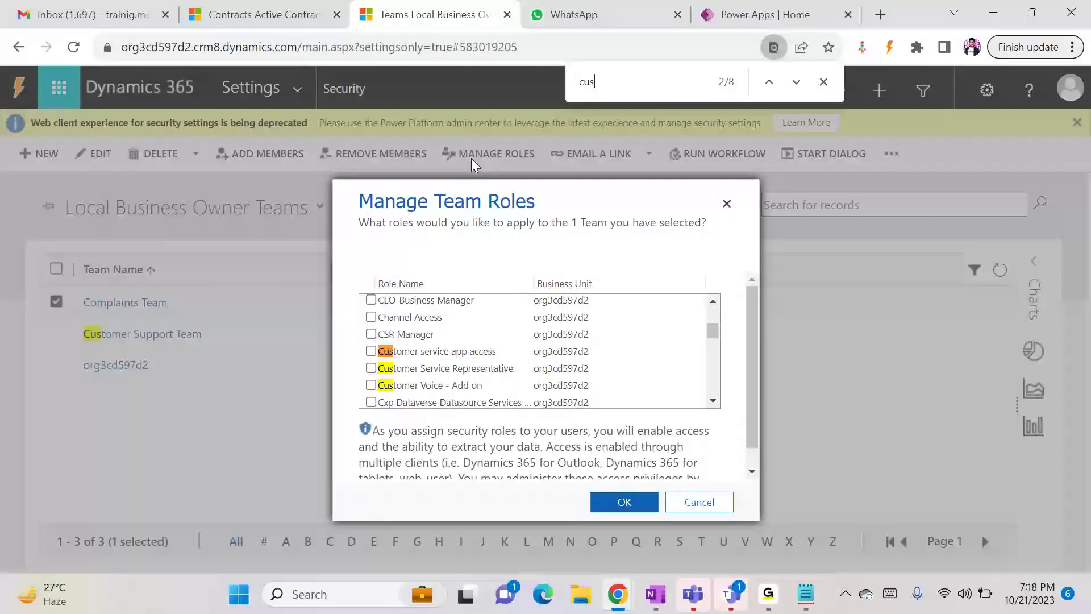
type("tomer")
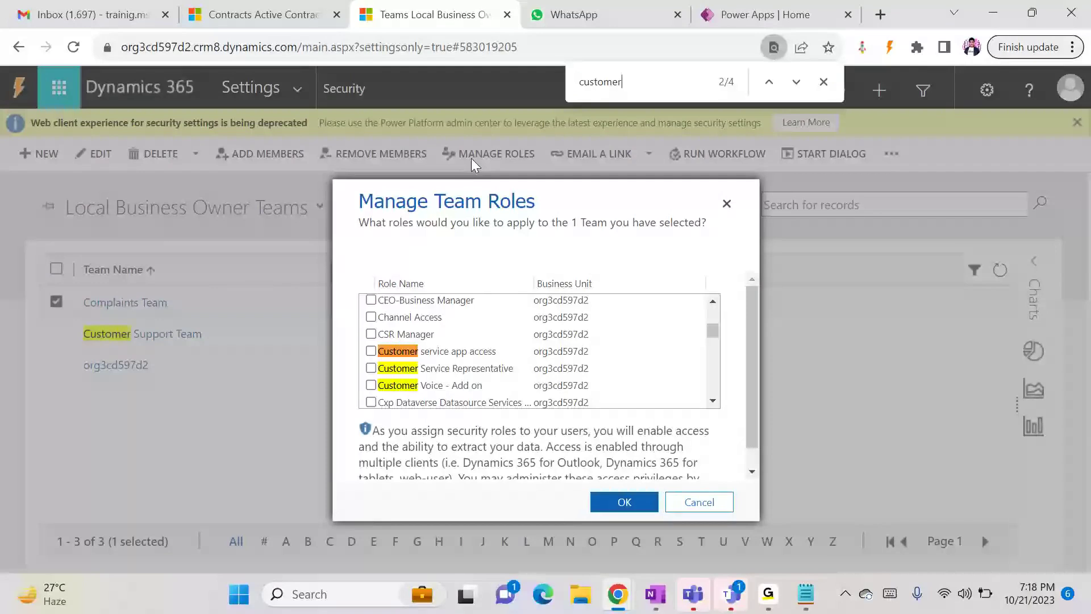
key("Return")
key("Return")
key("Return")
key("Return")
key("Return")
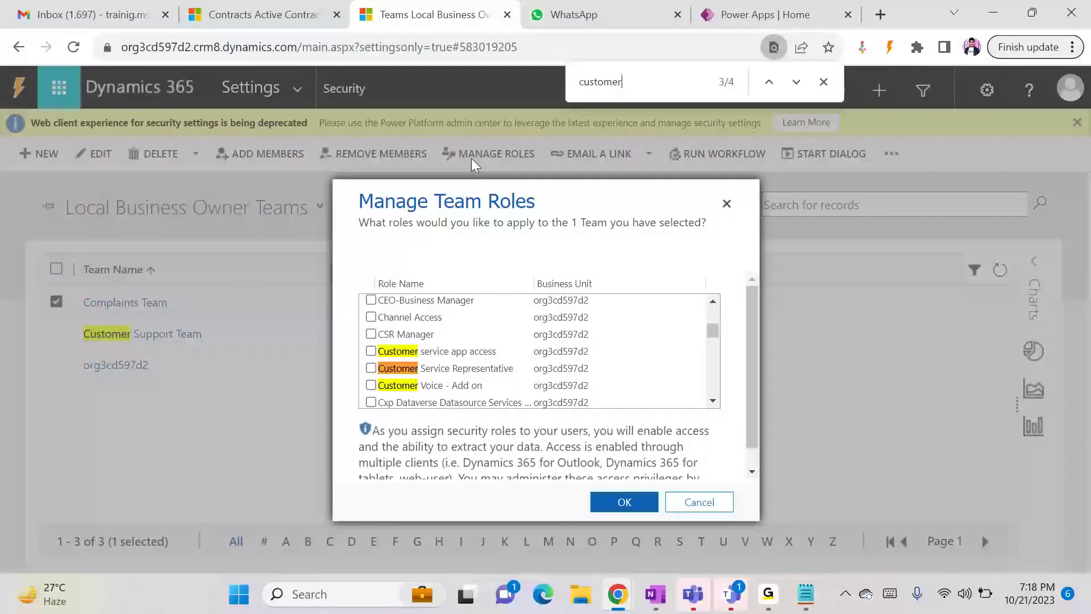
- Assign the Customer service app access and CSR Manager roles to the Complaints Team
left_click(370, 350)
left_click(370, 334)
left_click(623, 501)
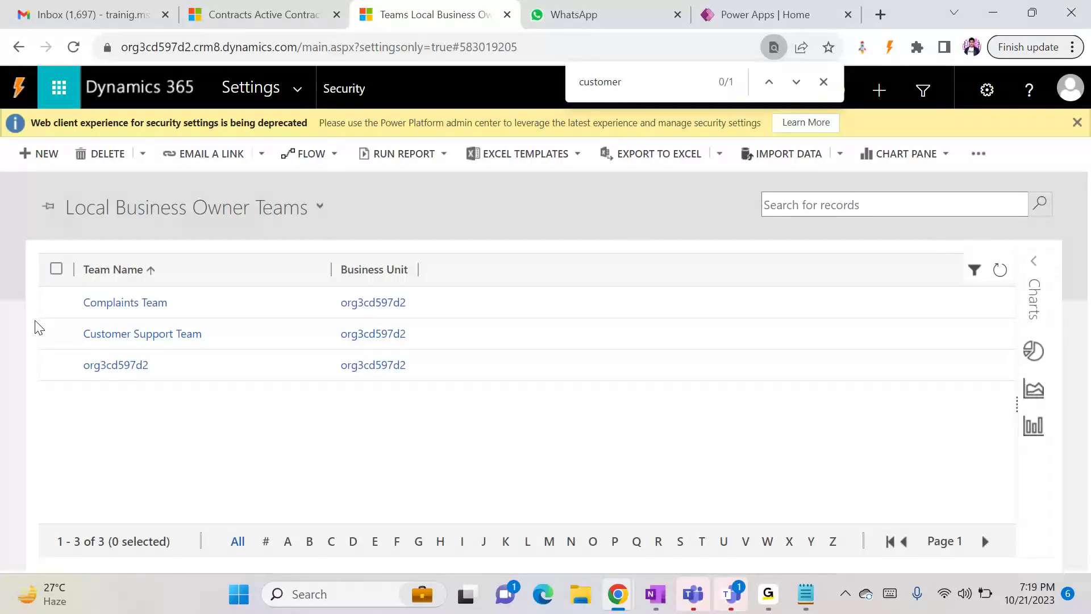
- Assign the Customer service app access and CSR Manager roles to the Customer Support Team
left_click(56, 333)
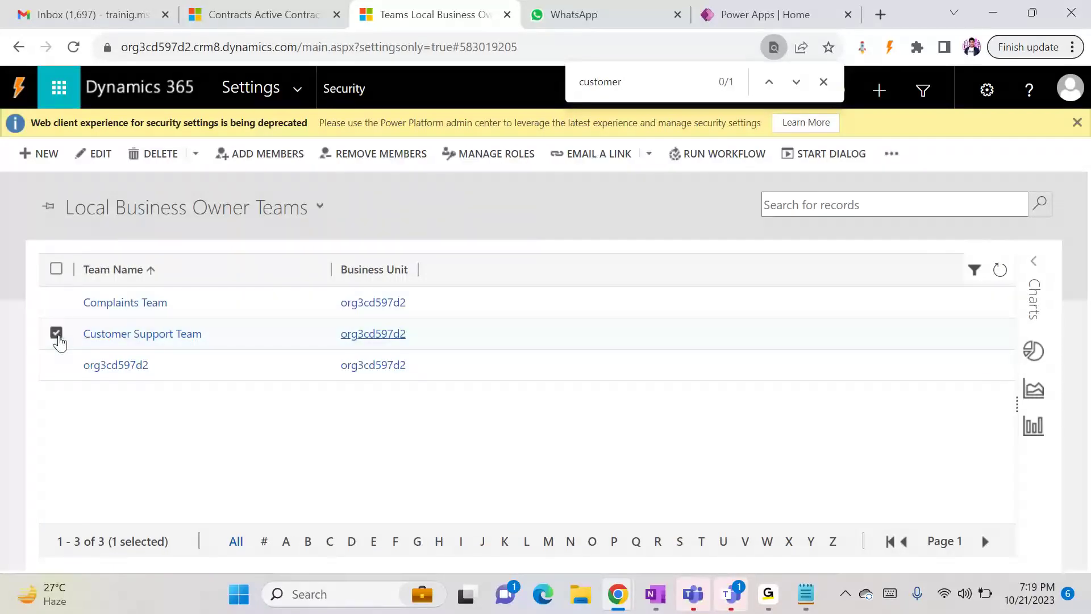
left_click(473, 154)
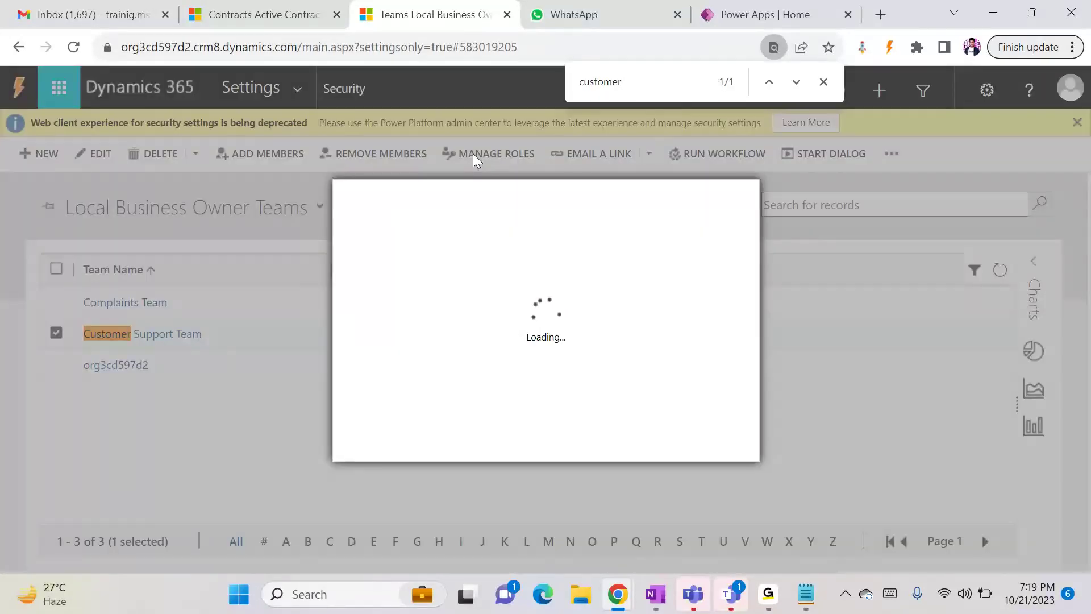
left_click(441, 351)
left_click(431, 335)
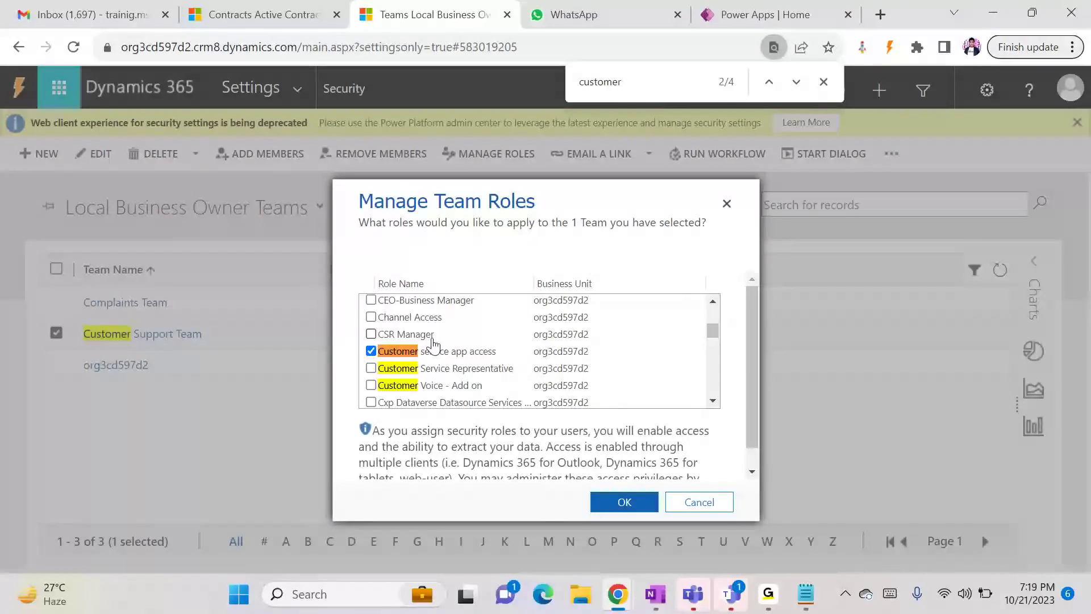
left_click(646, 502)
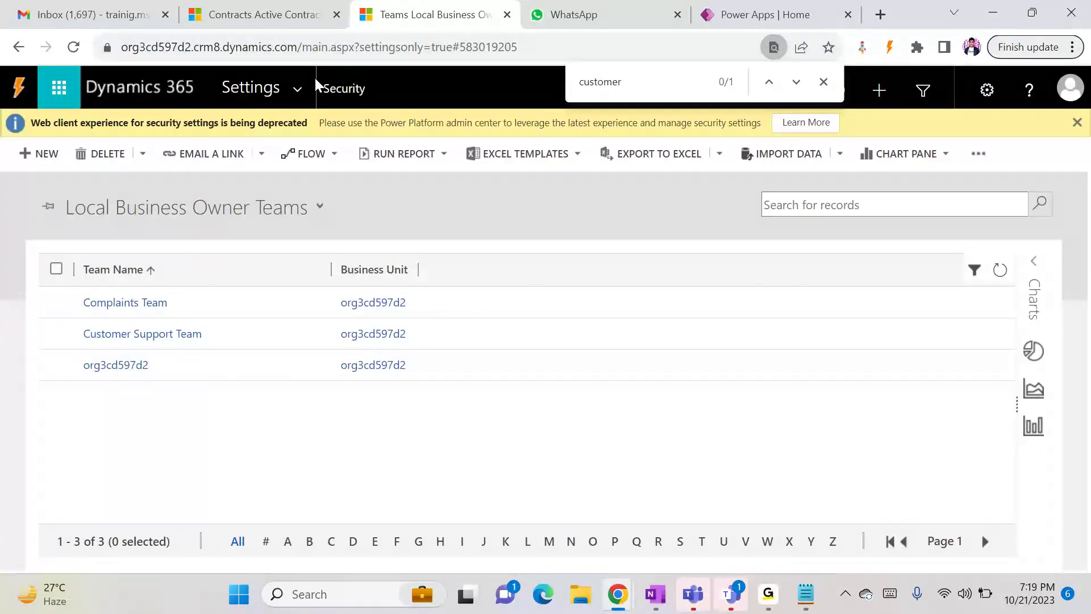
- In the Dynamics 365 custom app, change to the Service area and show the Cases list
left_click(302, 88)
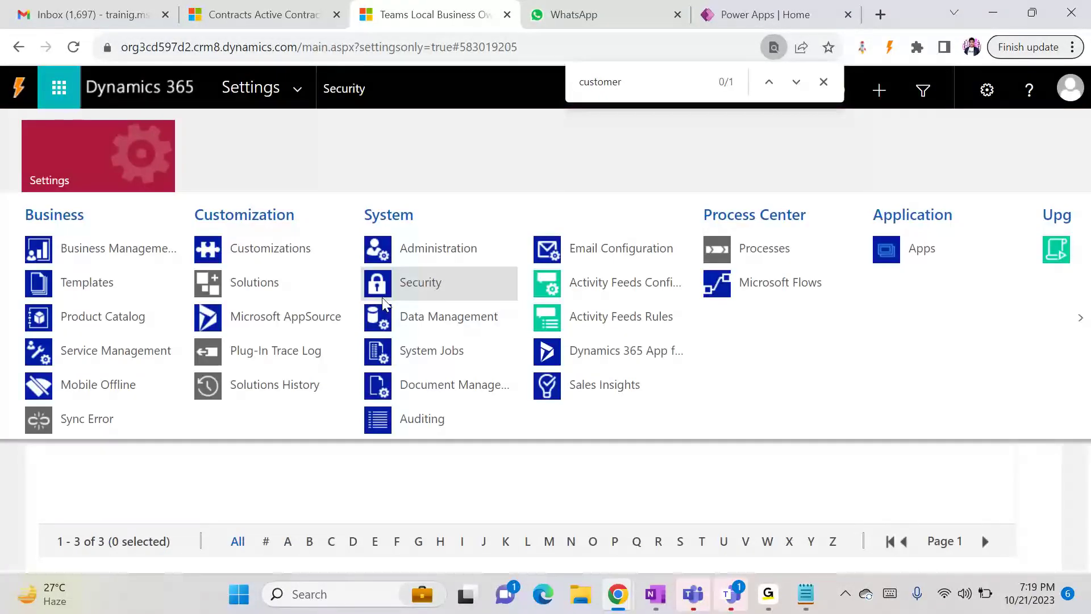
left_click(255, 14)
scroll(161, 312, "down", 15)
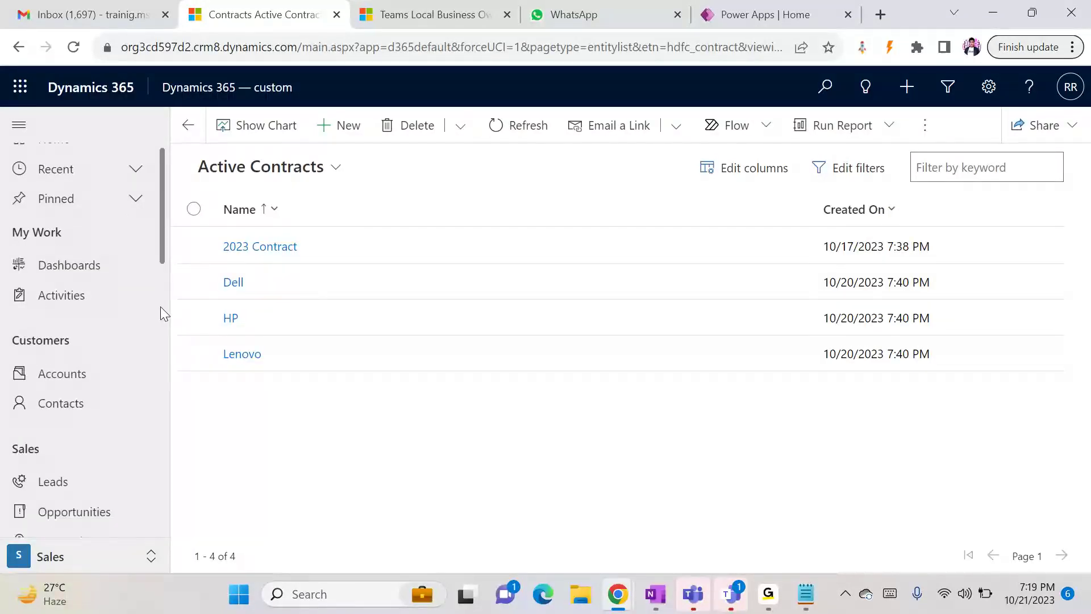
left_click(100, 554)
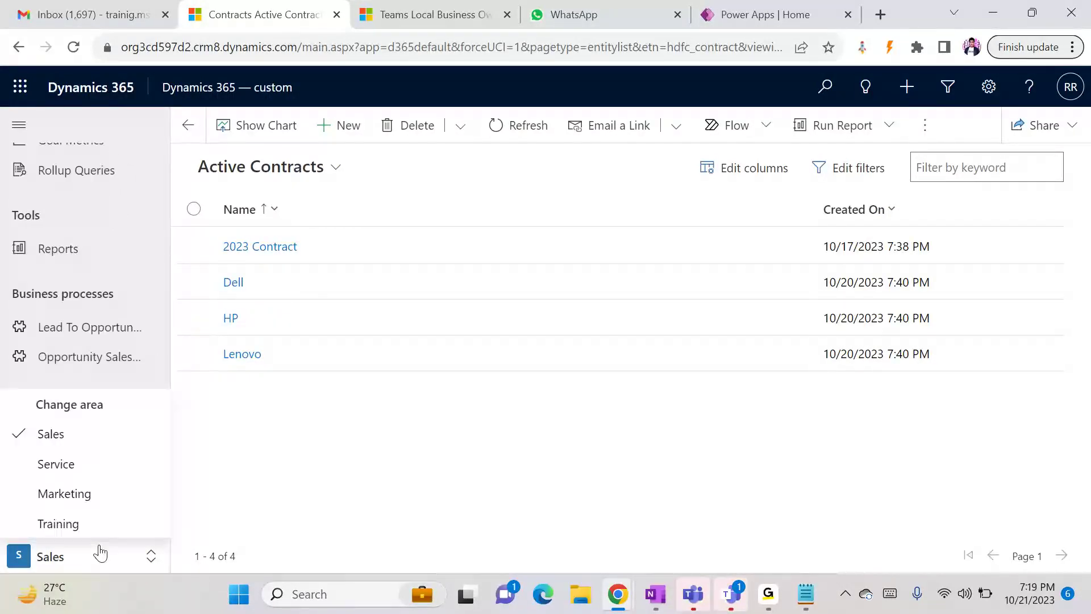
left_click(74, 465)
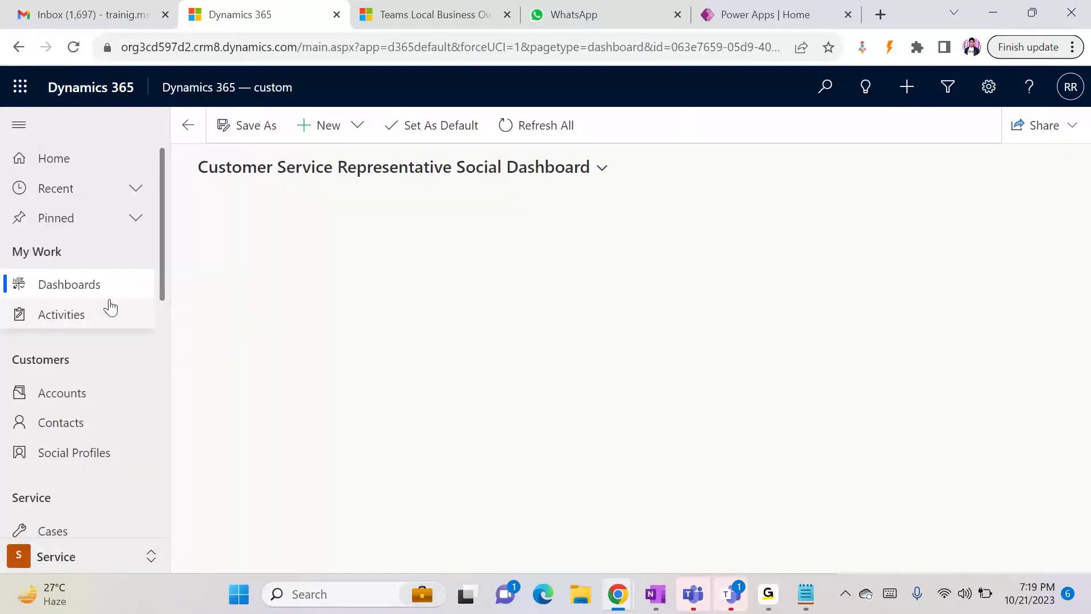
left_click(67, 537)
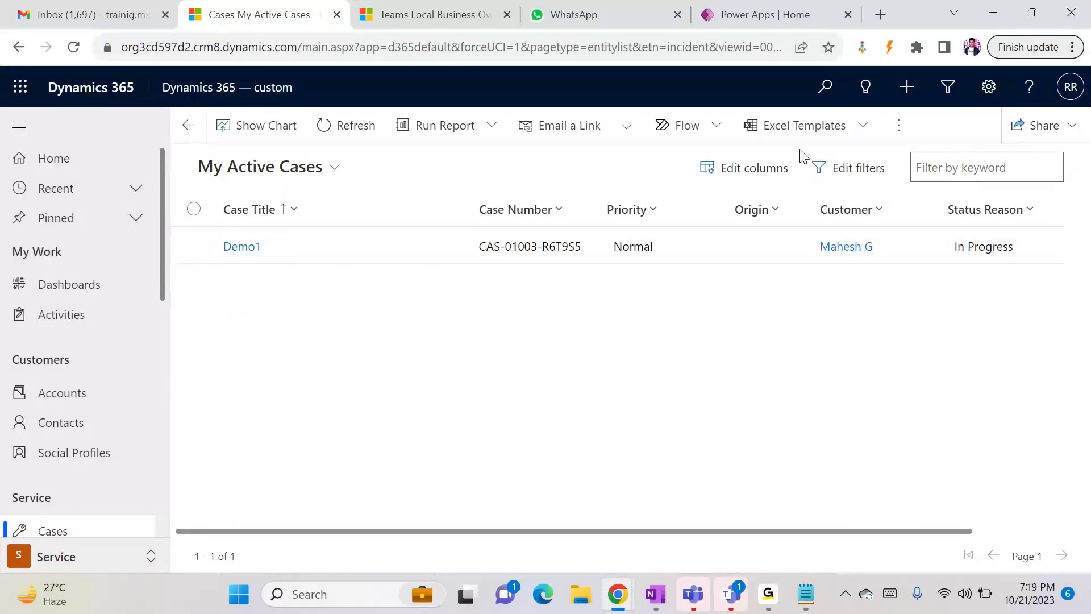
- Check the signed-in account and switch back to the CRM Demo user through Level up's impersonation options
left_click(1071, 86)
left_click(861, 47)
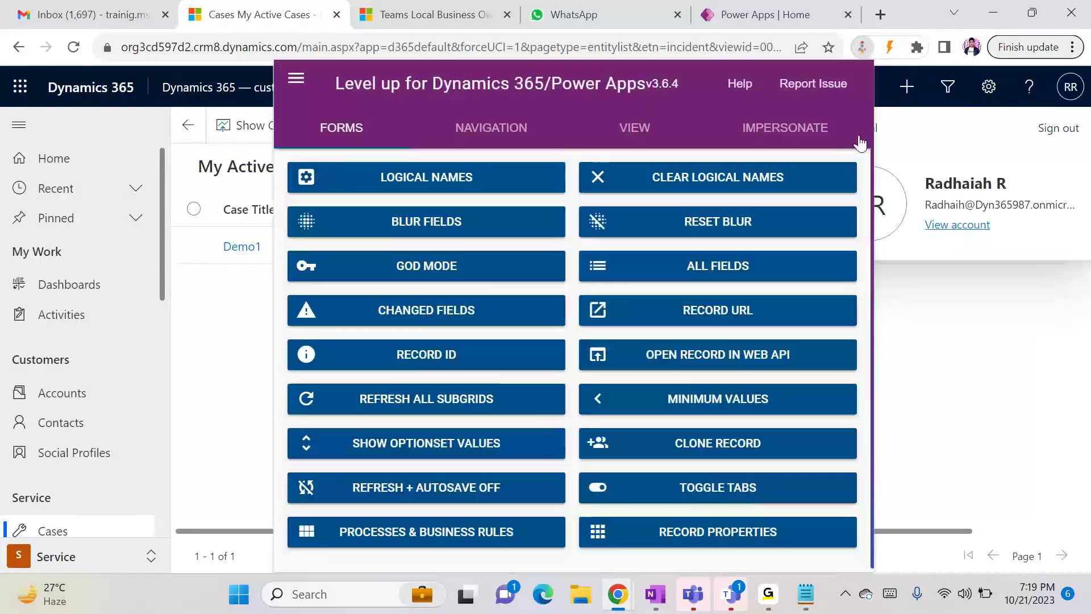
left_click(819, 130)
left_click(782, 250)
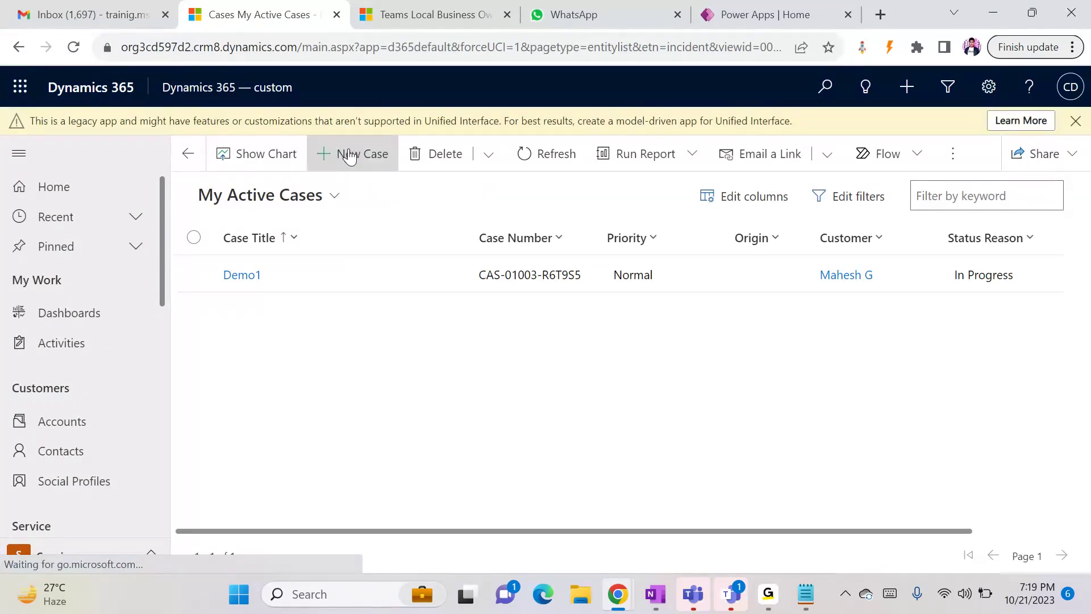
- Start a new case form and examine the choices available for its Origin field
left_click(349, 152)
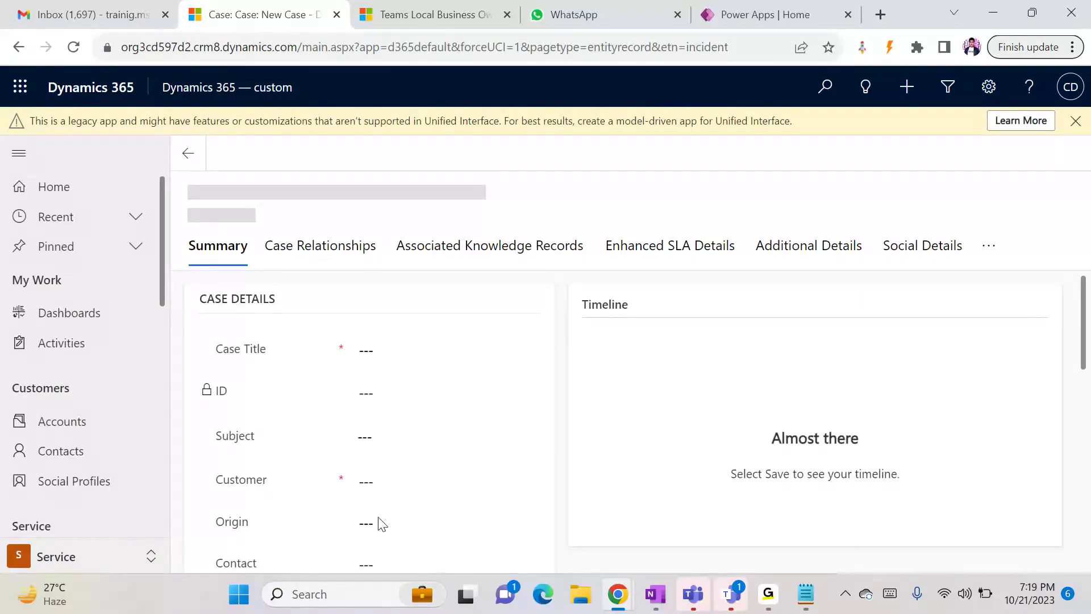
left_click_drag(1087, 385, 1087, 421)
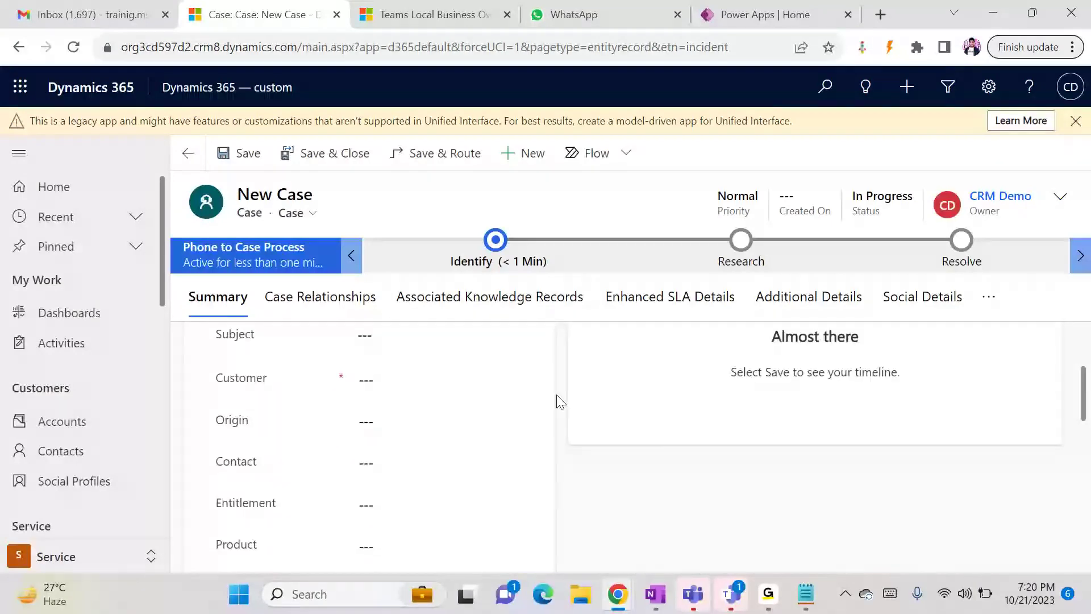
left_click(426, 421)
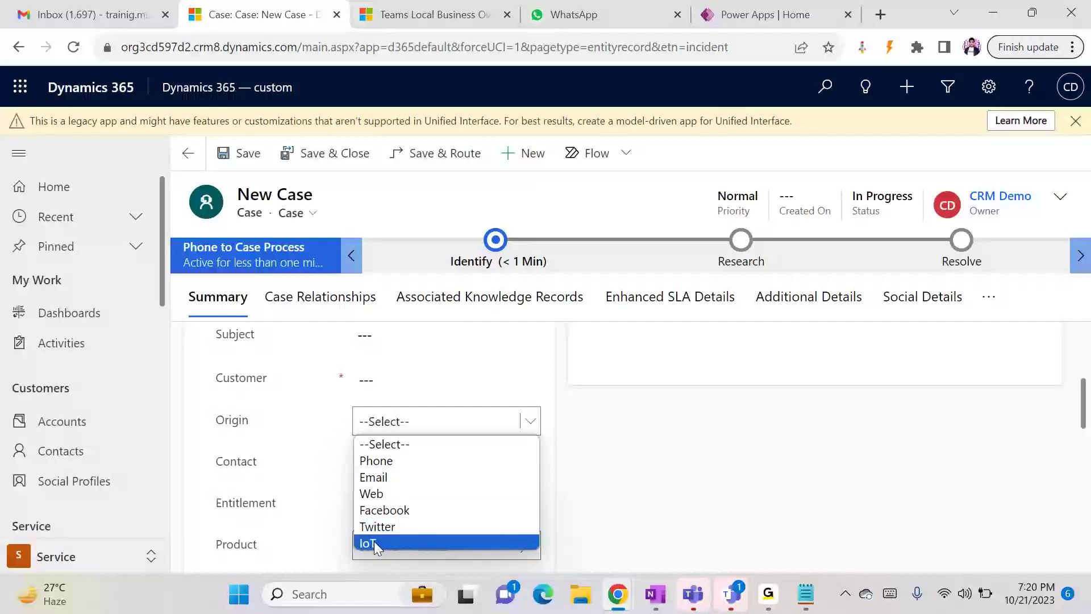
left_click(675, 509)
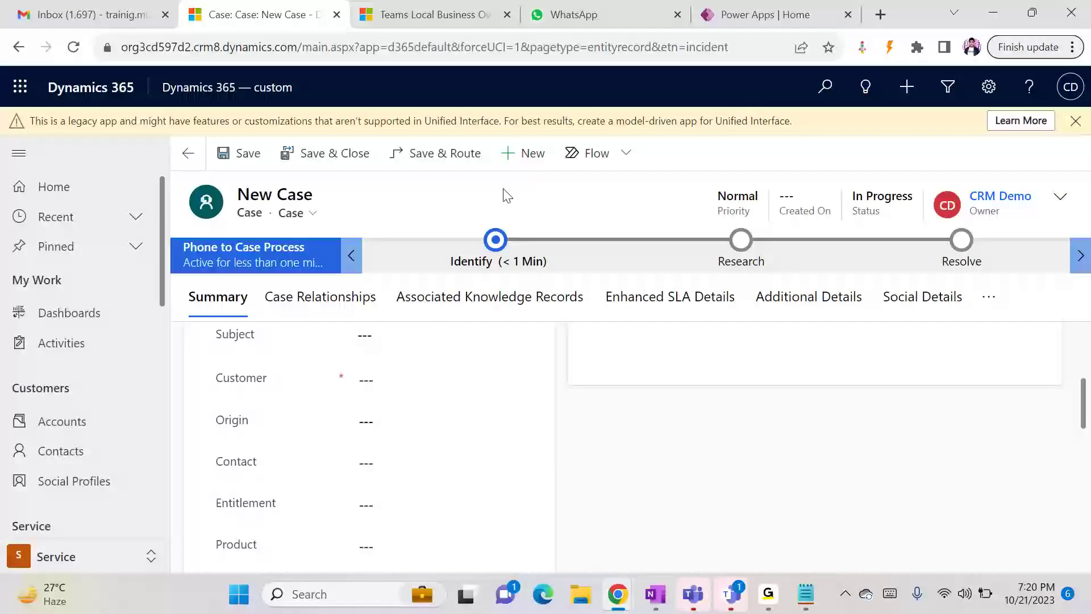
- Open the routing rule sets under Service Management in Settings and delete the draft rule set "fff"
left_click(434, 23)
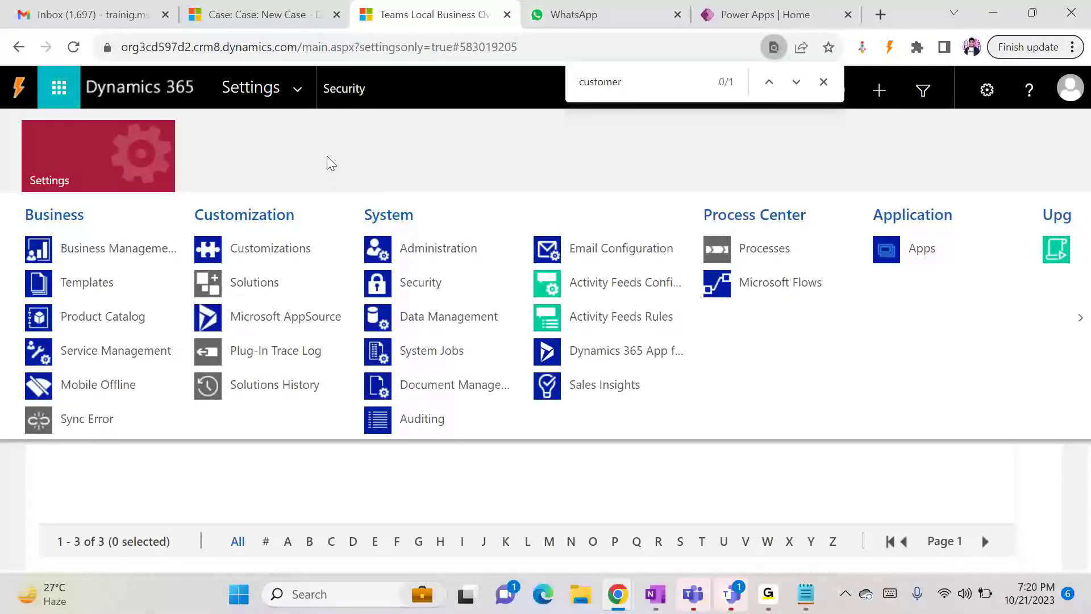
left_click(105, 351)
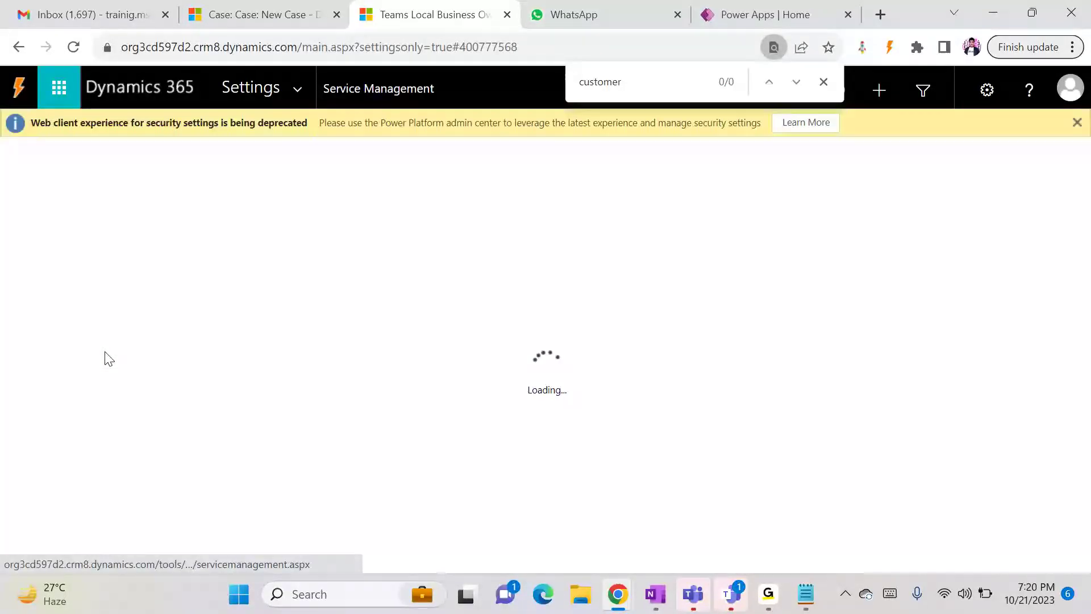
left_click(103, 311)
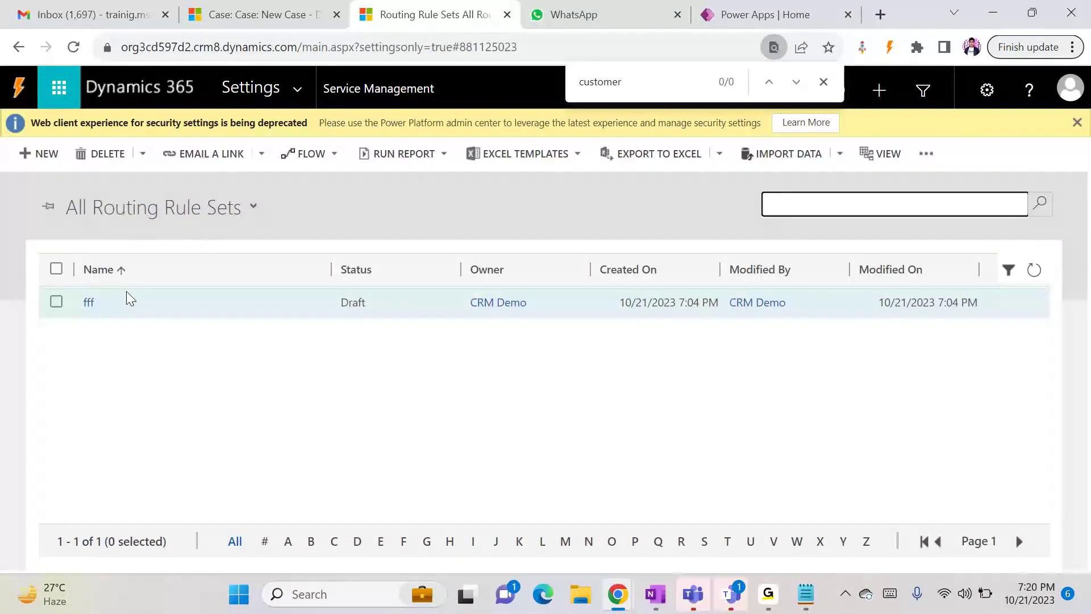
left_click(56, 301)
left_click(333, 154)
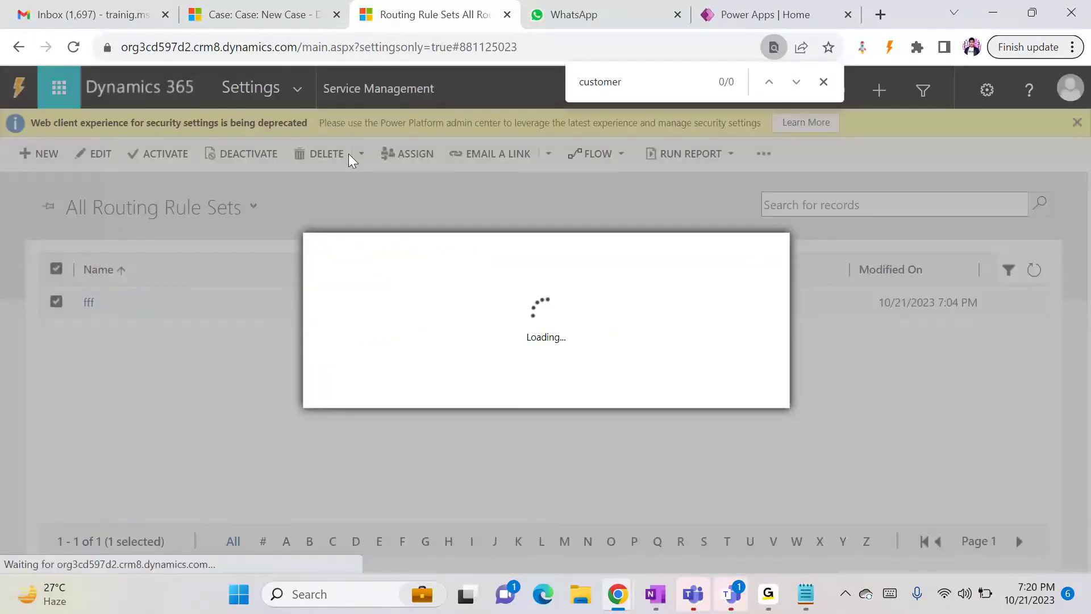
left_click(653, 390)
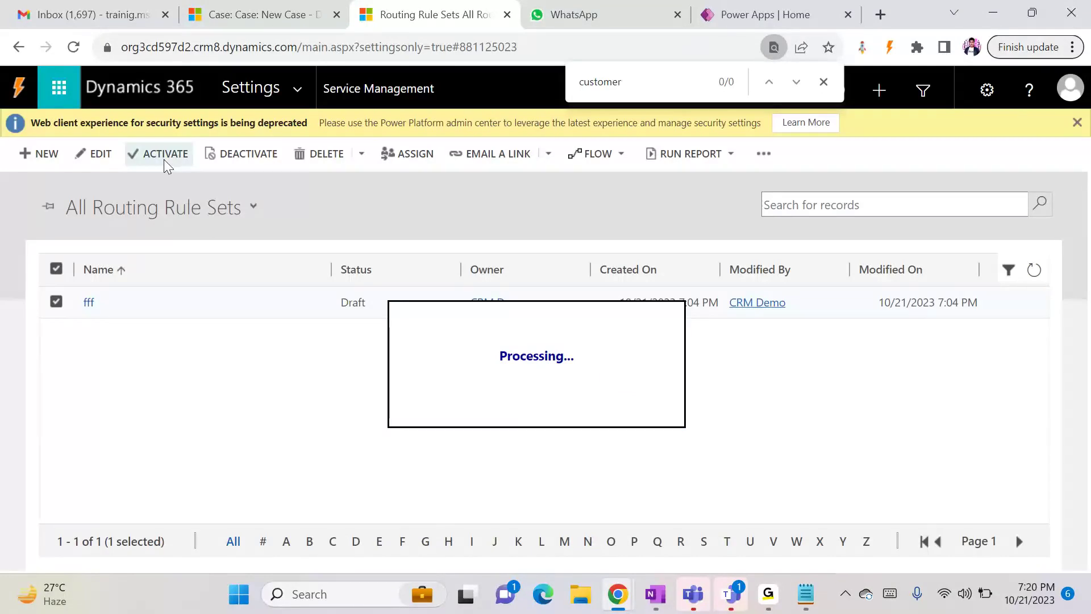
- Create a new routing rule set named "Case Routing" and save it
left_click(43, 152)
left_click(301, 364)
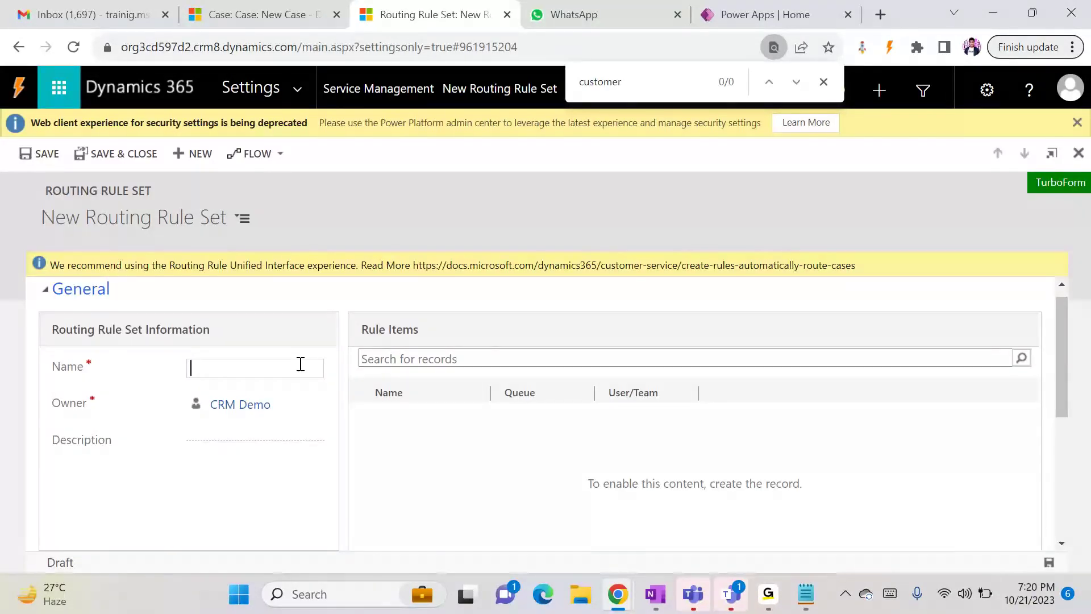
type("Case Routing")
left_click(354, 250)
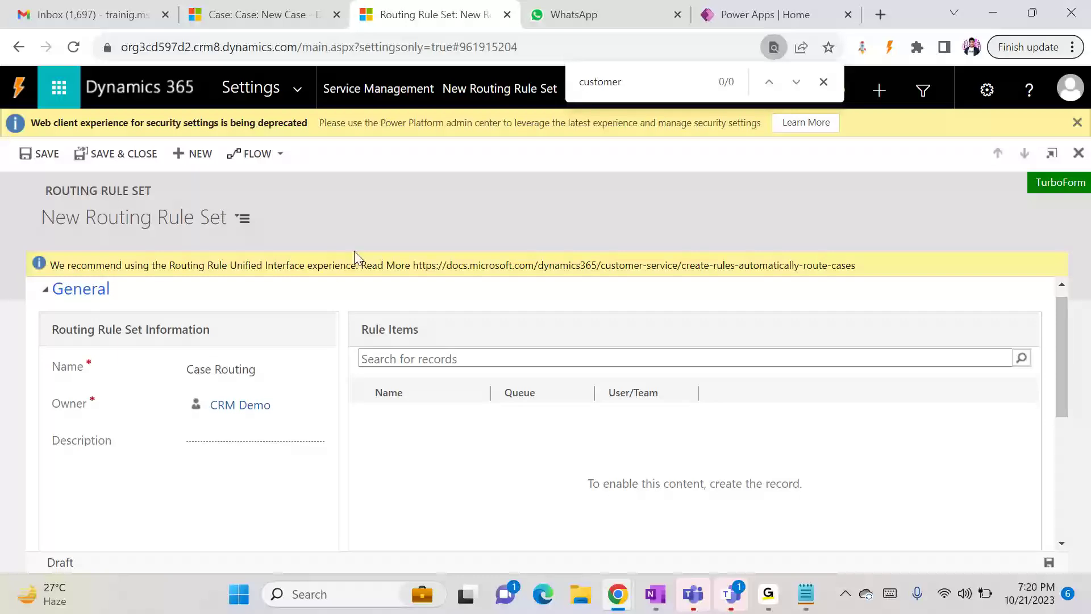
key("ctrl+s")
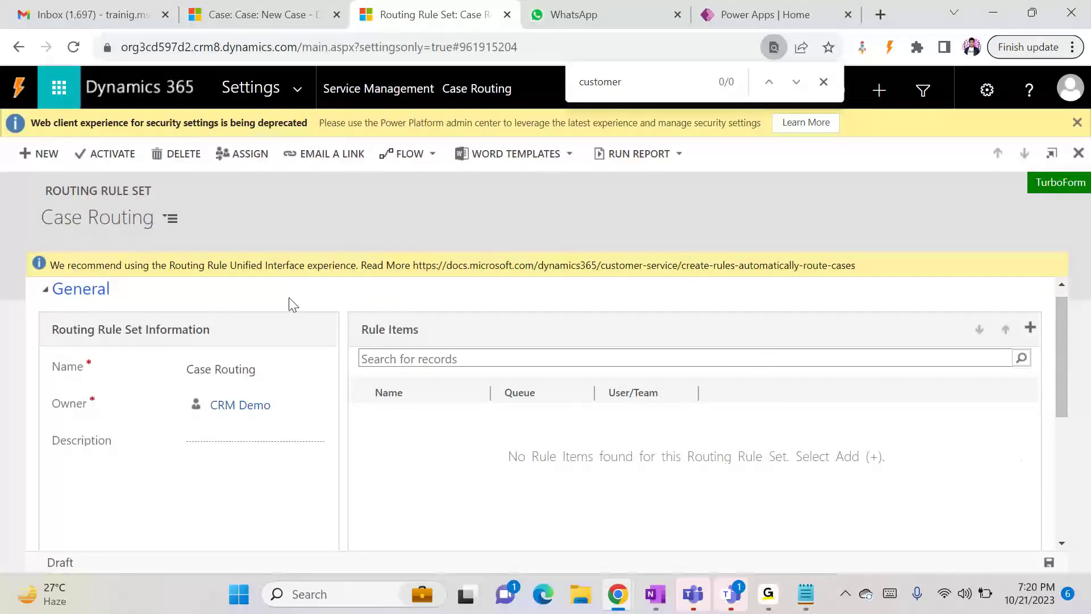
- Add a new rule item to the Case Routing rule set and name it "If email or phone call"
left_click(1030, 329)
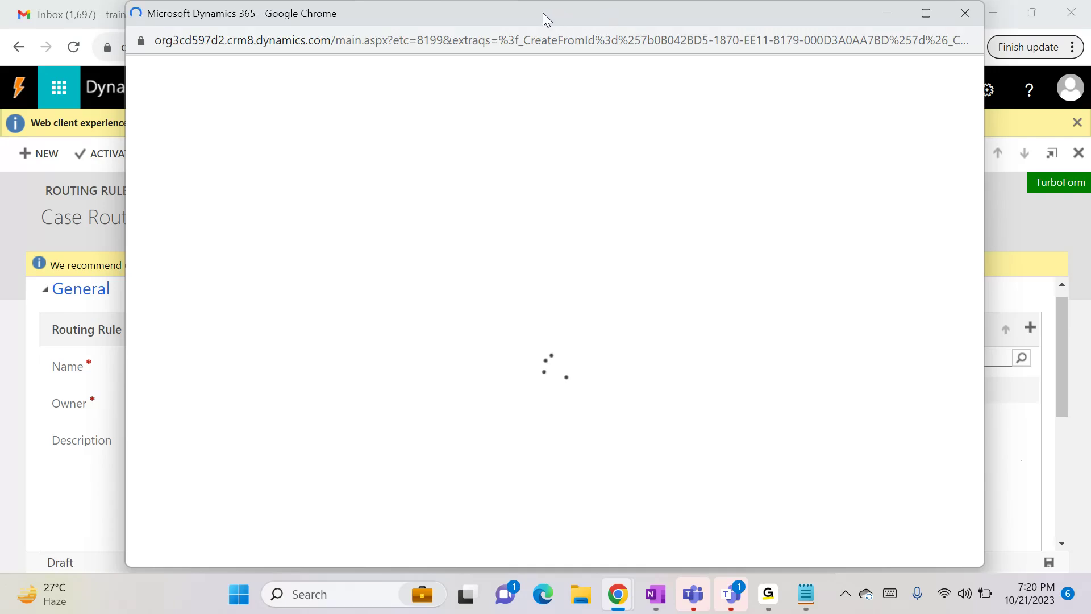
mouse_move(543, 13)
left_mouse_down()
mouse_move(640, 35)
mouse_move(521, 20)
mouse_move(545, 17)
left_mouse_up()
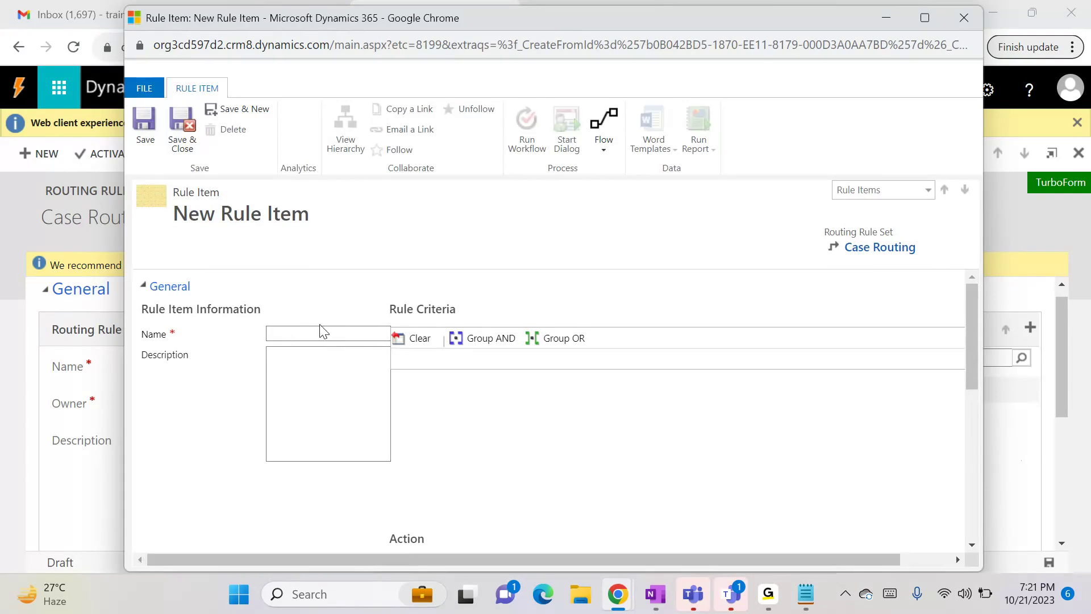
left_click(317, 332)
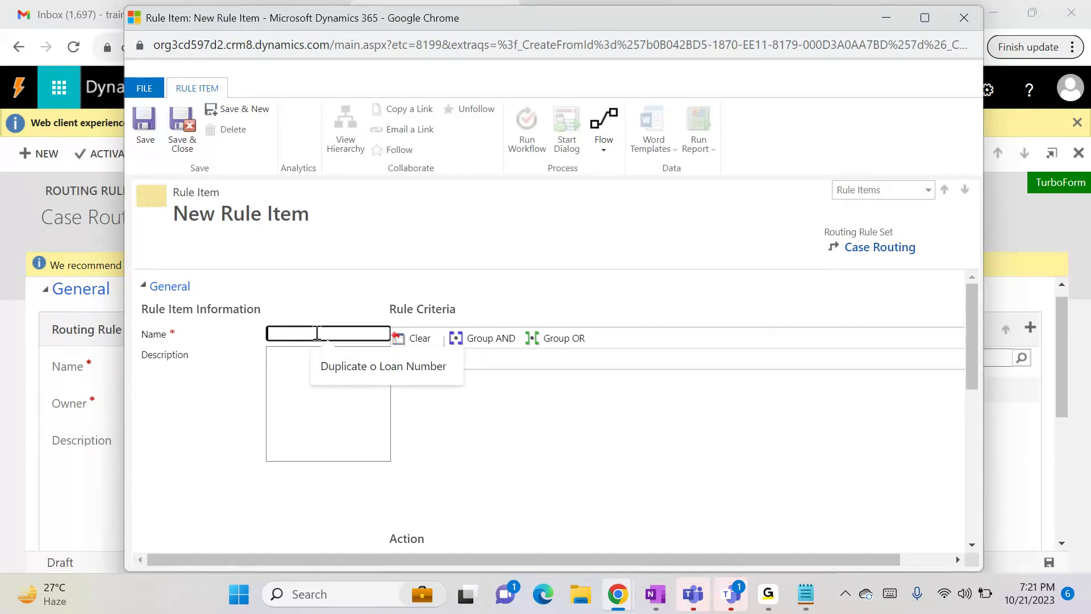
type("O")
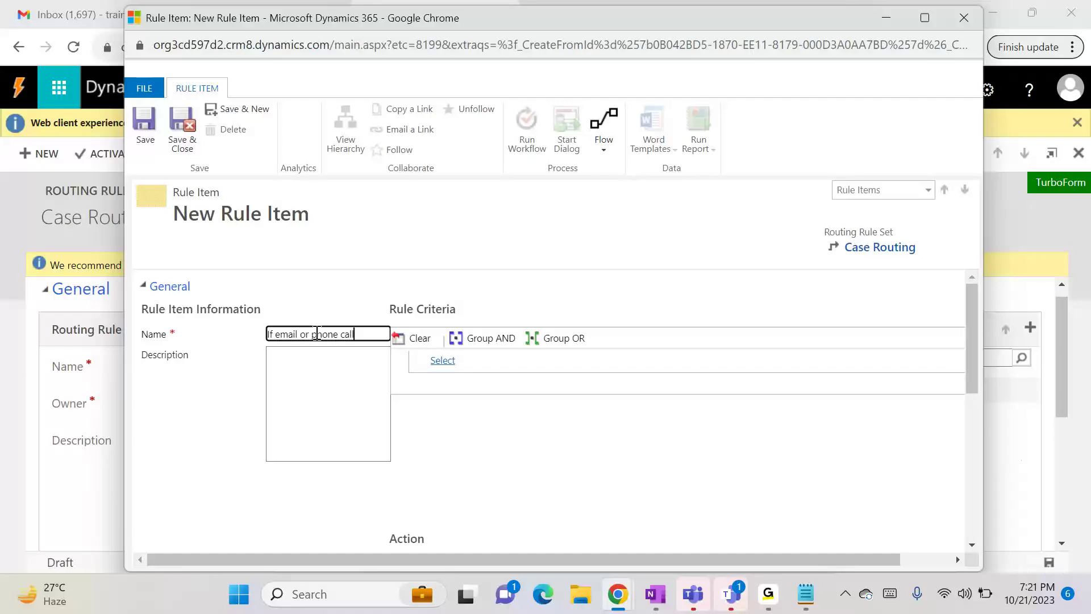
- Start the rule criteria of the "If email or phone call" item with the Case entity's Origin field
left_click(448, 361)
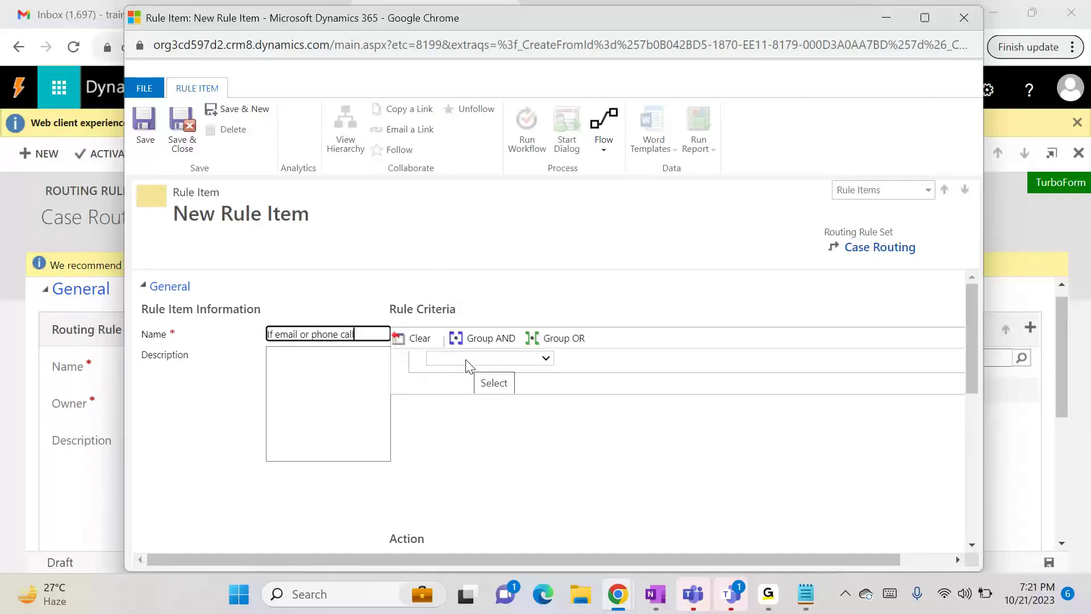
left_click(465, 359)
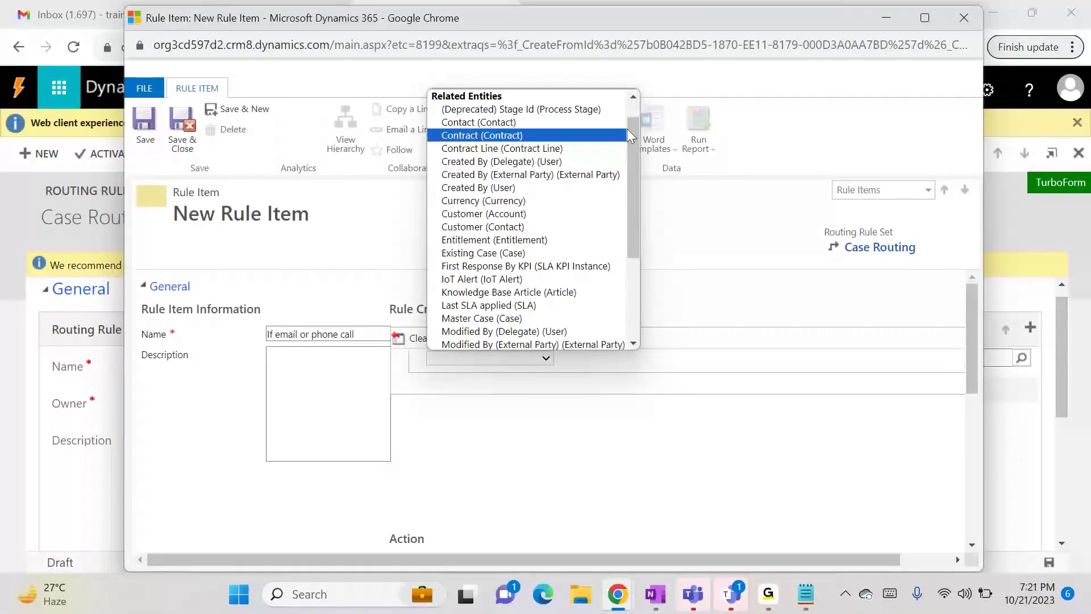
left_click_drag(631, 128, 635, 107)
left_click(523, 109)
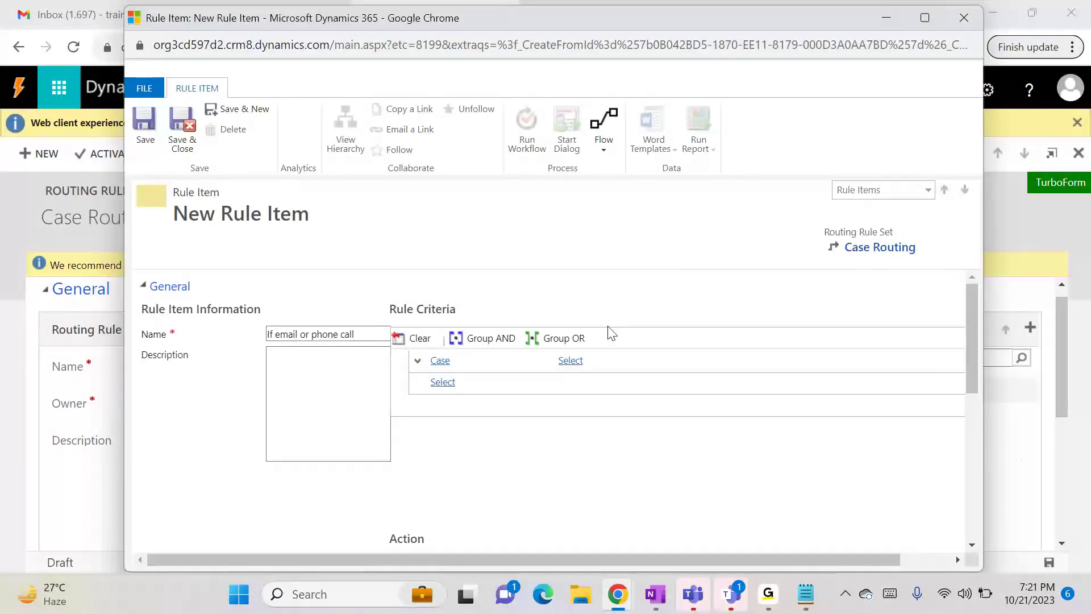
left_click(589, 359)
left_click(589, 359)
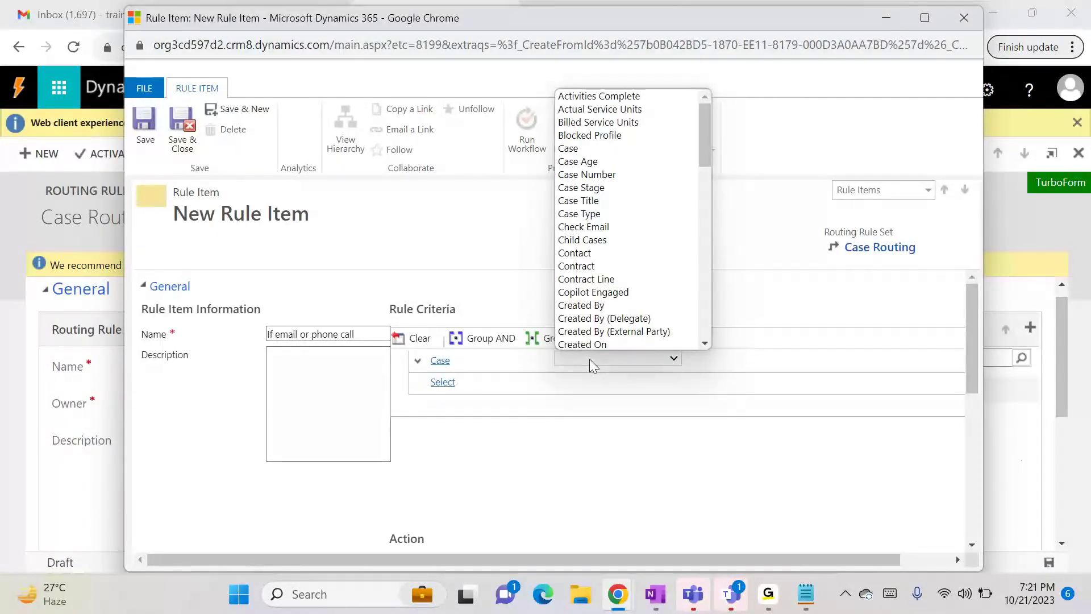
left_click_drag(710, 147, 708, 274)
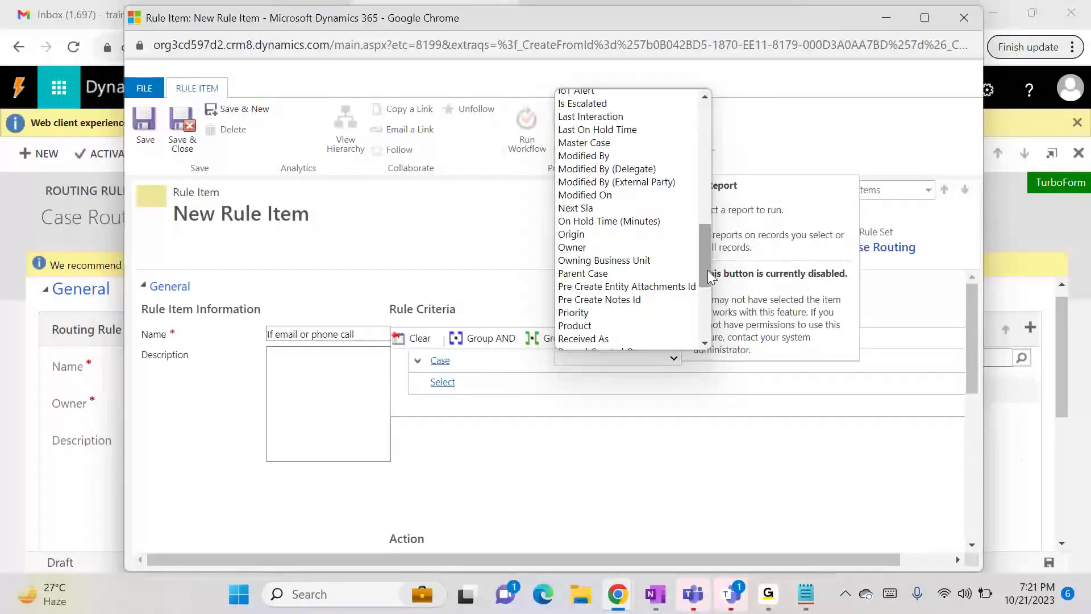
left_click(648, 235)
- Make the Origin condition match when it equals Email or Phone
left_click(737, 363)
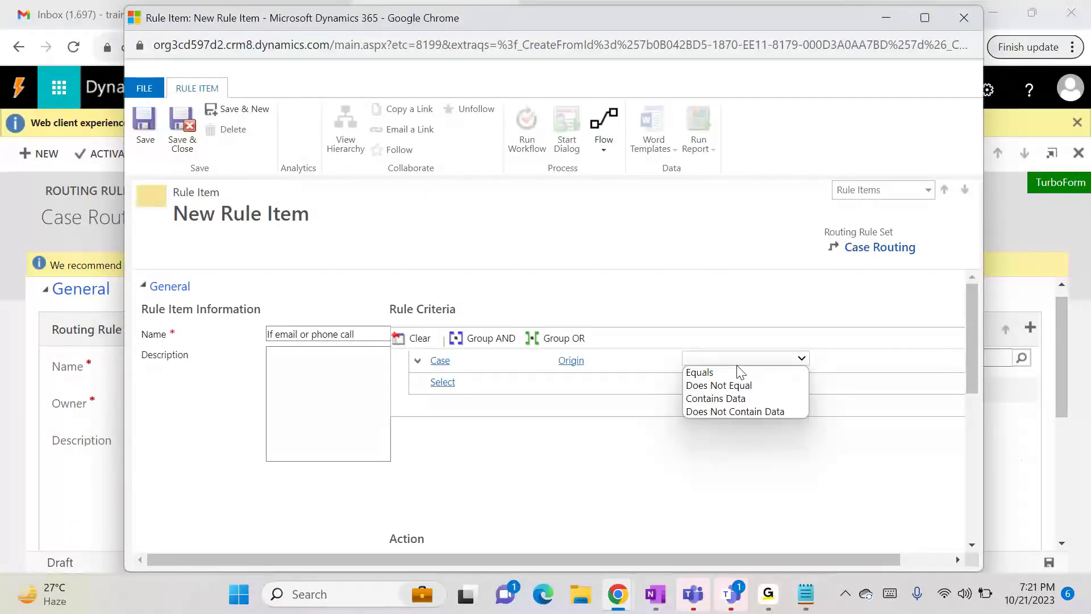
left_click(730, 371)
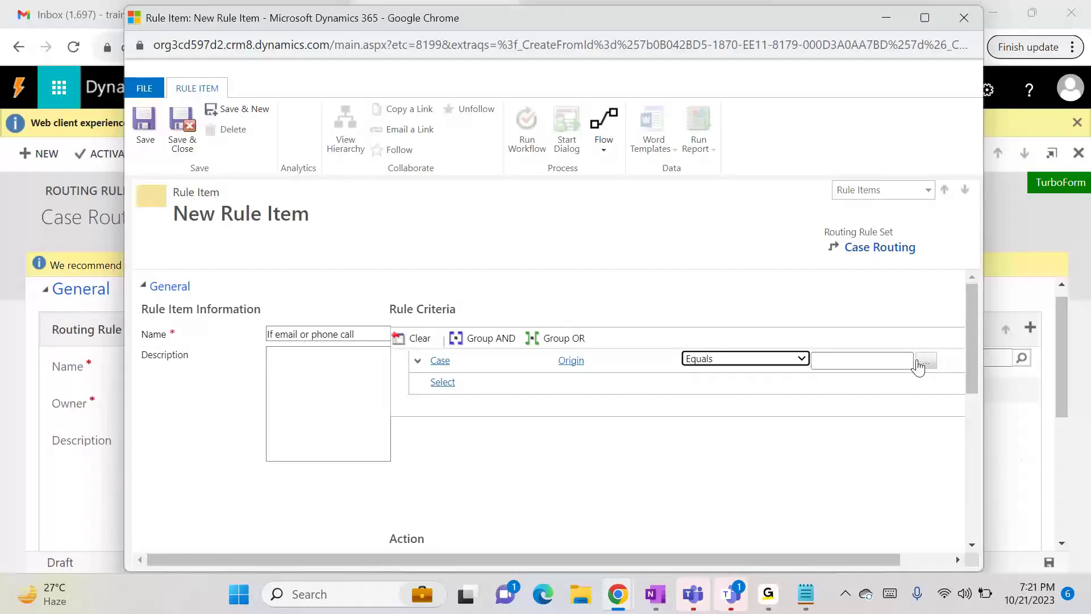
left_click(919, 360)
double_click(419, 305)
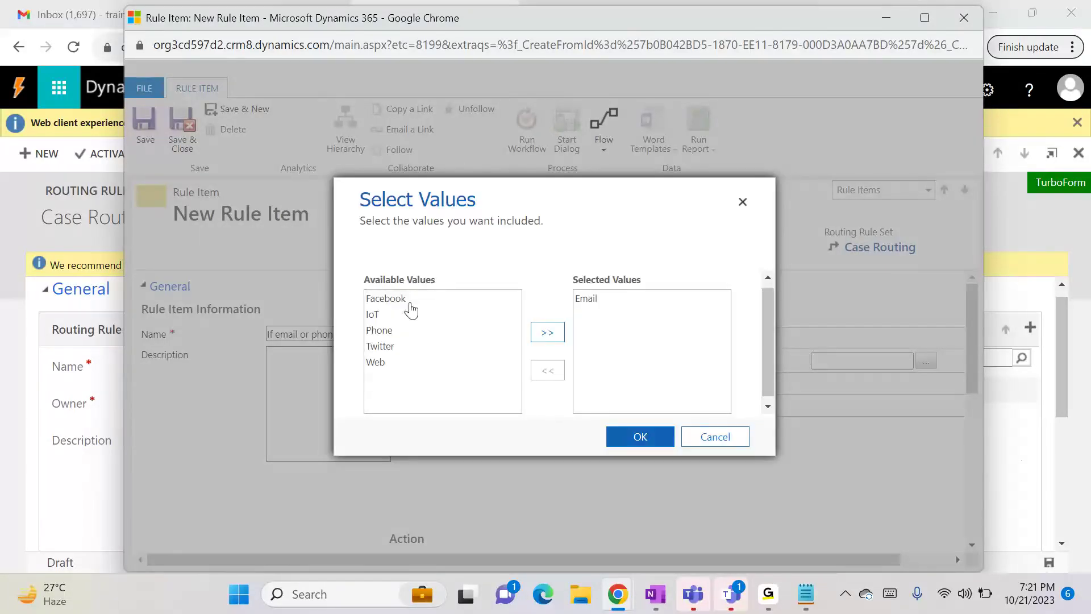
double_click(391, 334)
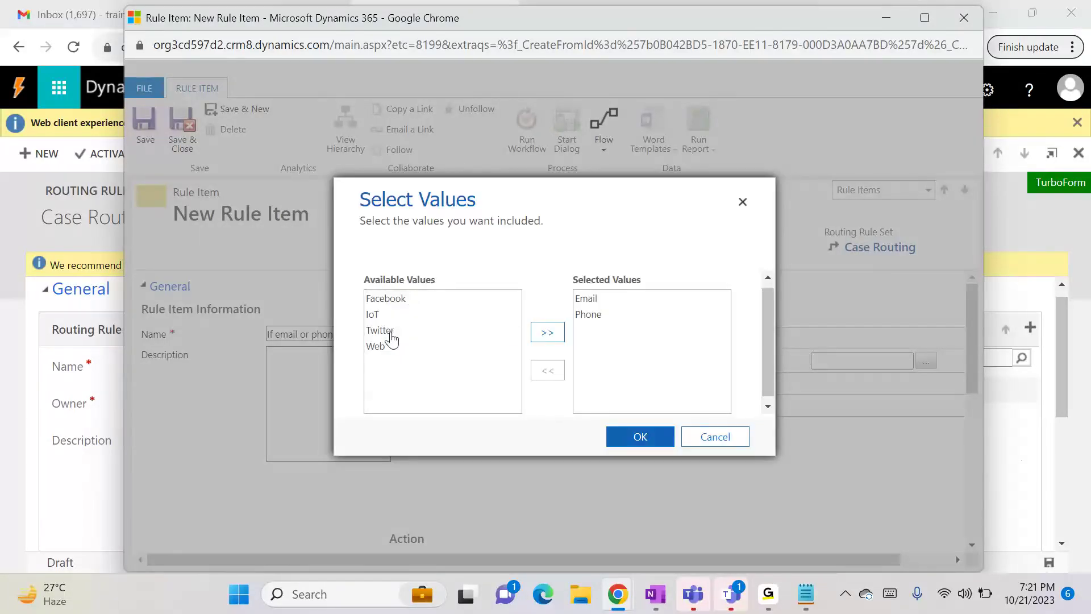
left_click(637, 437)
- Switch to the Routing rules notes in Notepad and add the line "will have condition--> Action" at the end
mouse_move(805, 594)
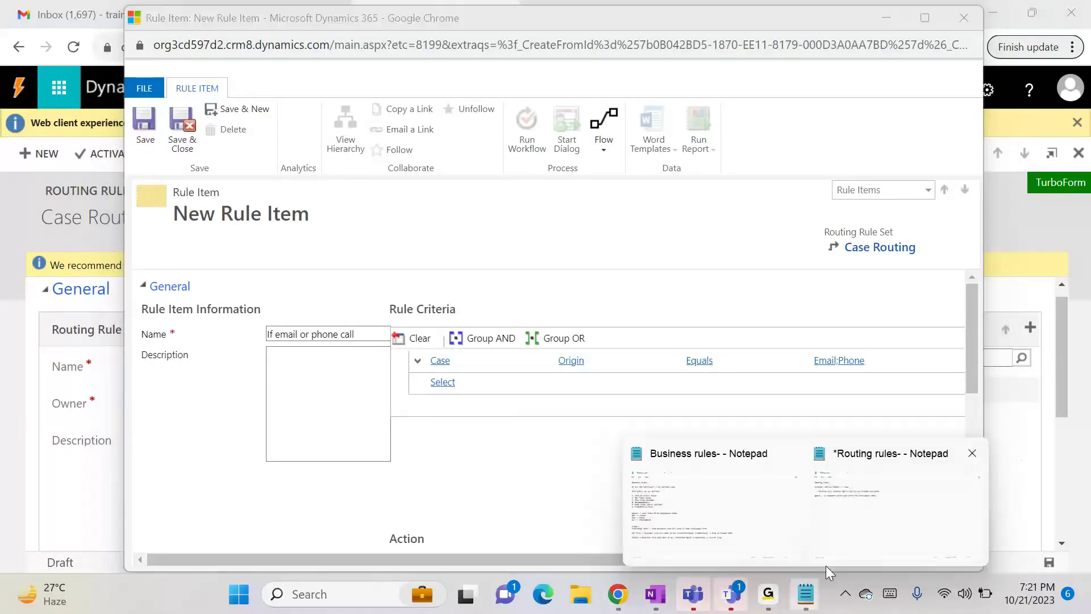
left_click(884, 531)
key("Return")
key("Return")
type("will have condi")
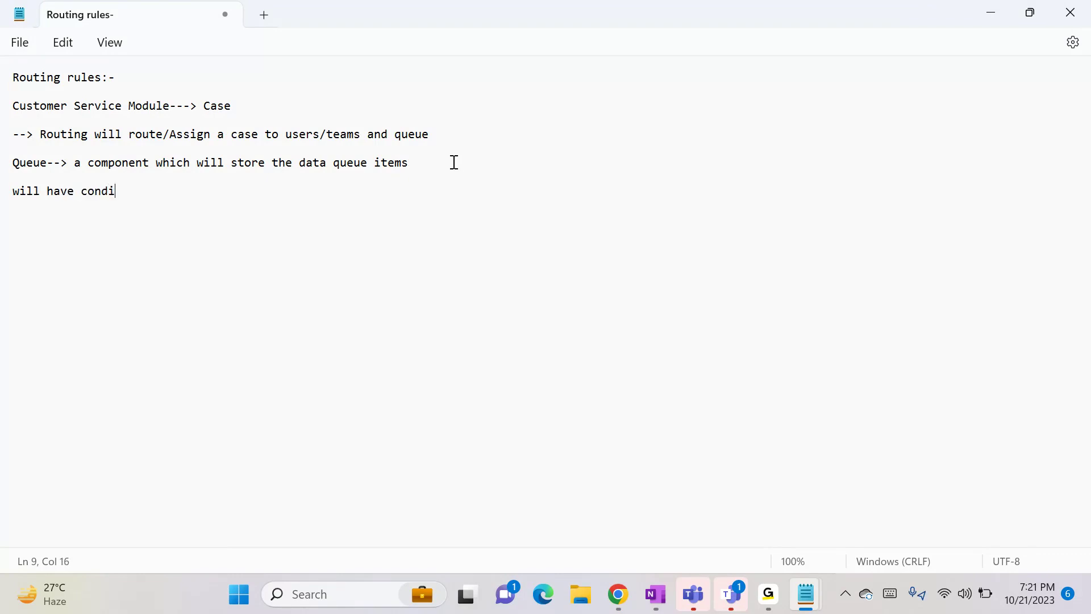
type("tion--> Action")
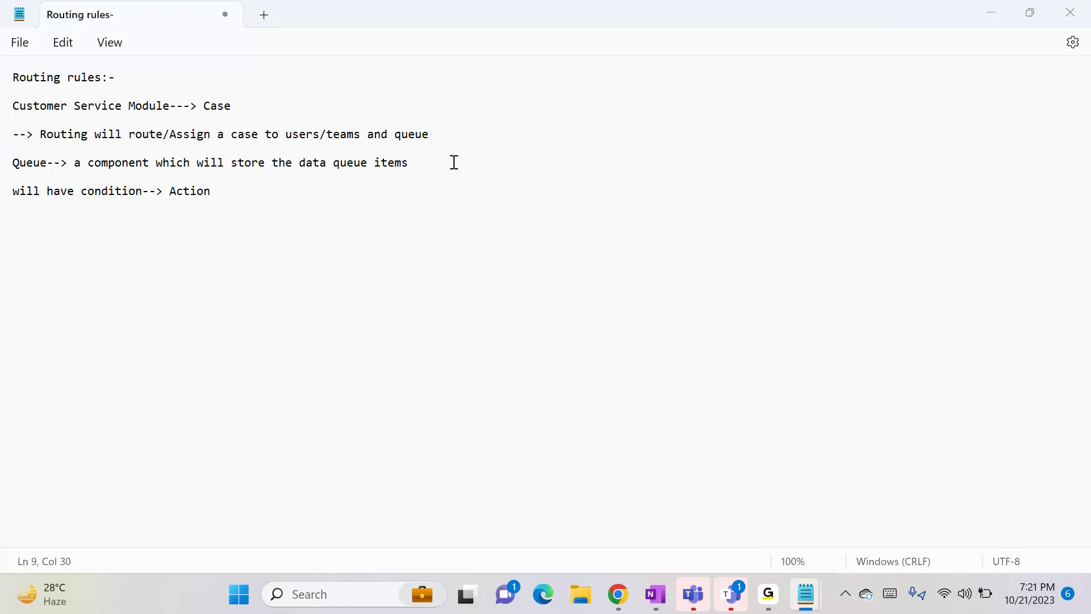
- Return to the rule item in Chrome, route it to the user/team Customer Support Team, and save and close it
key("alt+Tab")
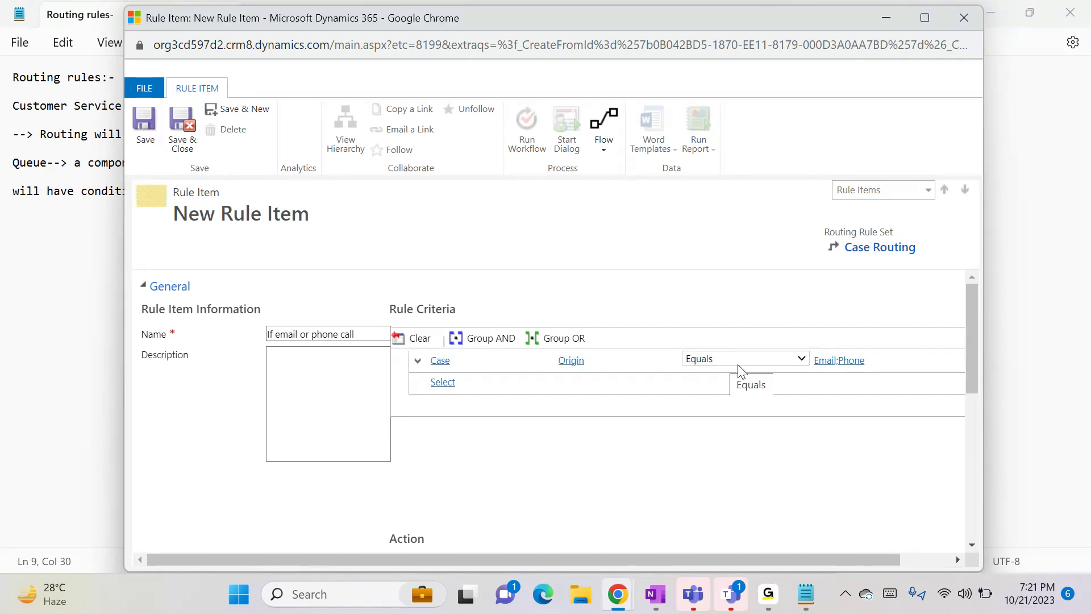
left_click(849, 364)
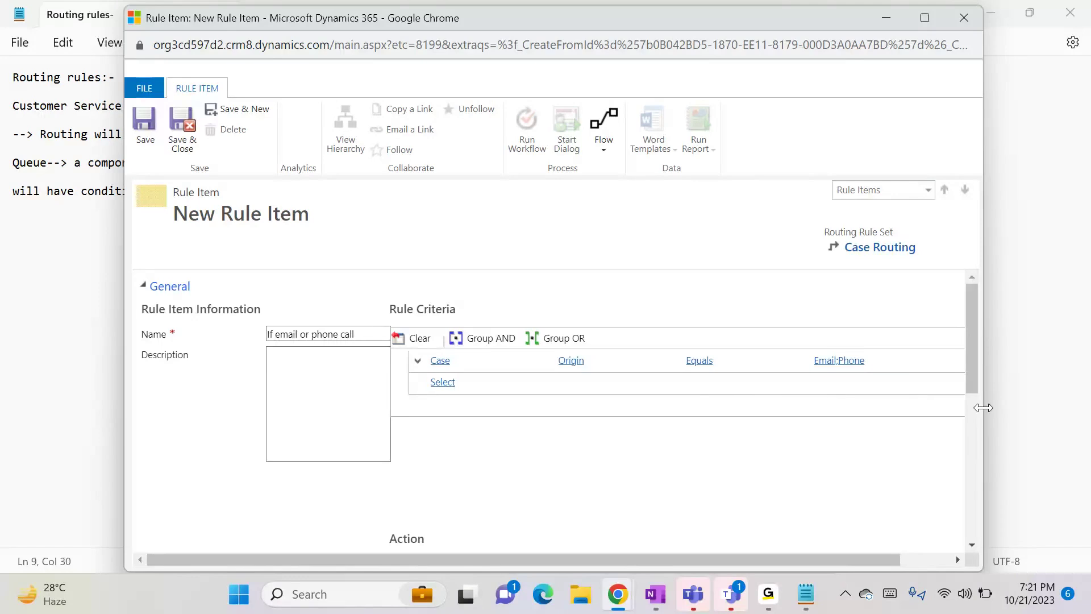
left_click(974, 413)
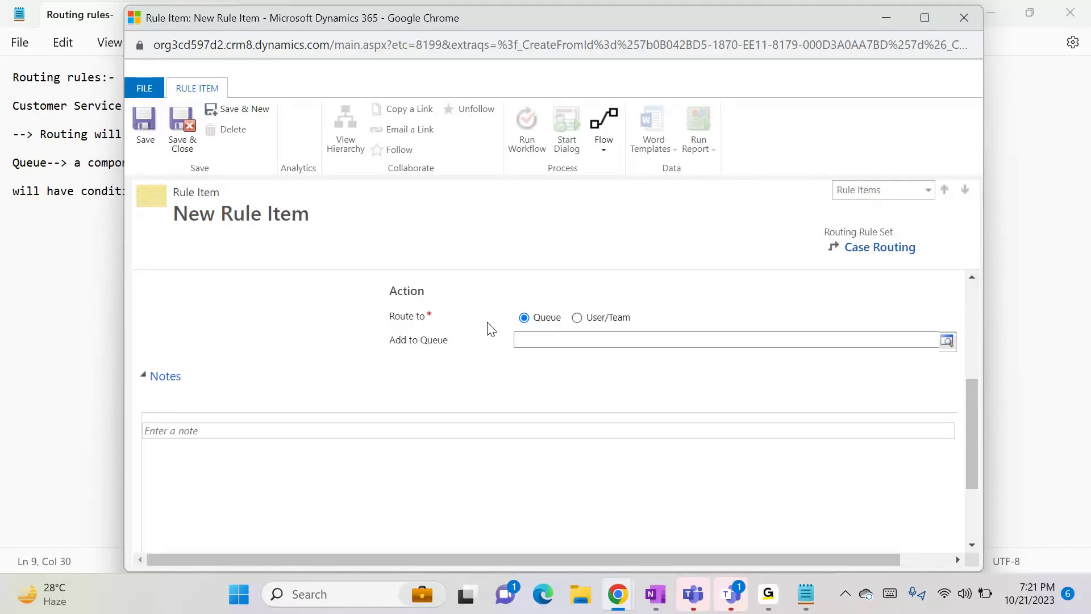
left_click(577, 318)
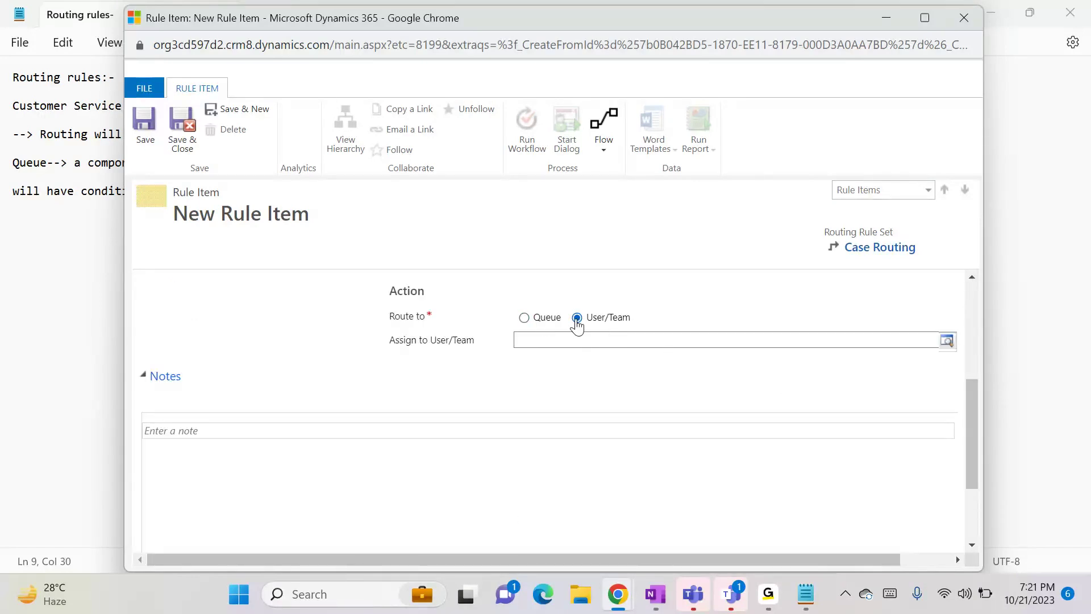
left_click(558, 339)
type("cust")
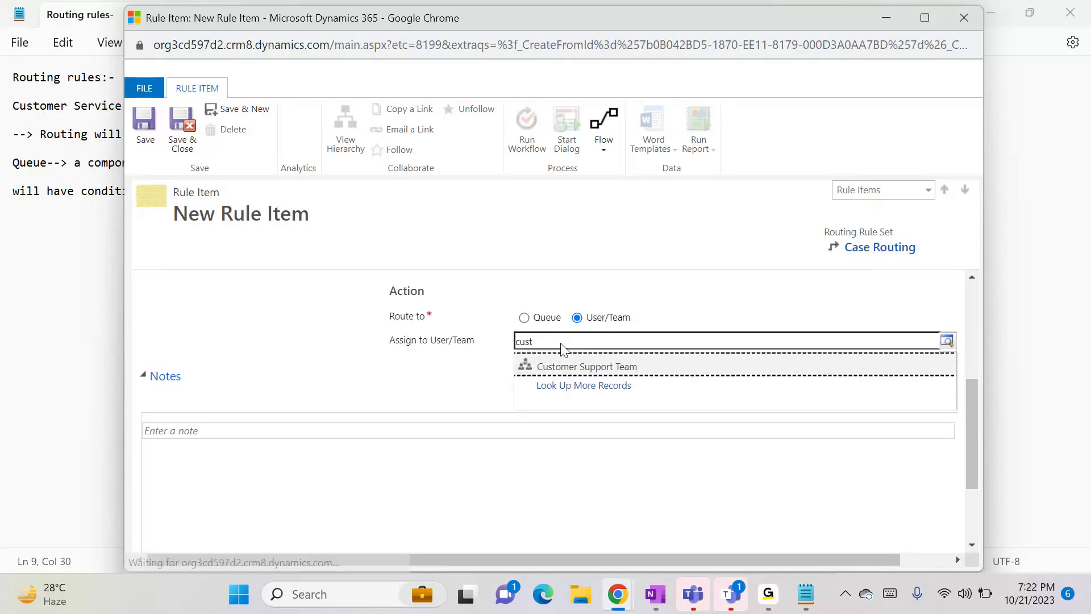
left_click(577, 366)
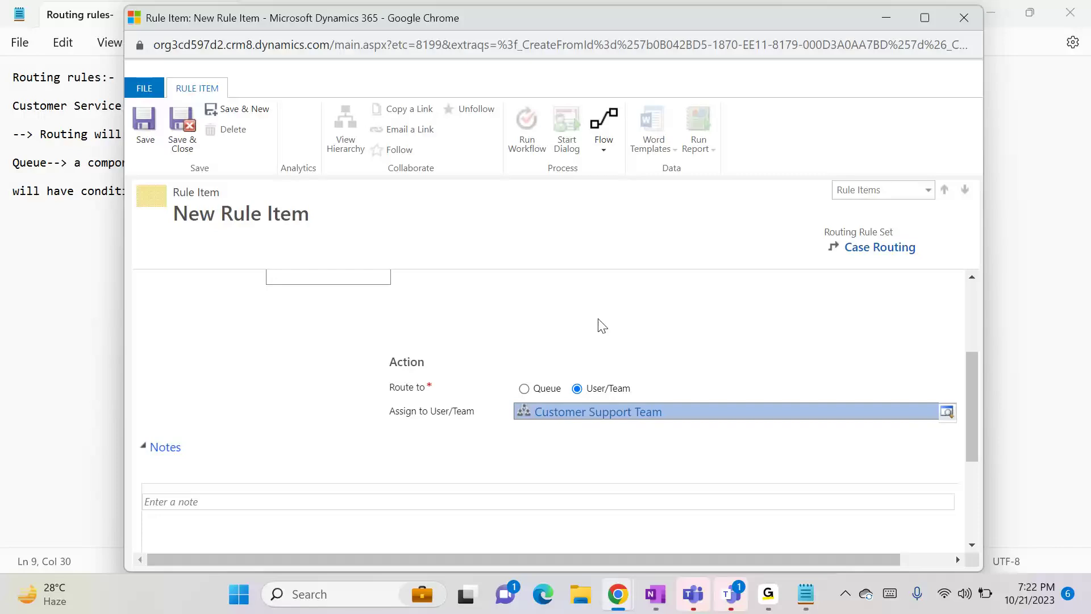
left_click_drag(967, 386, 973, 312)
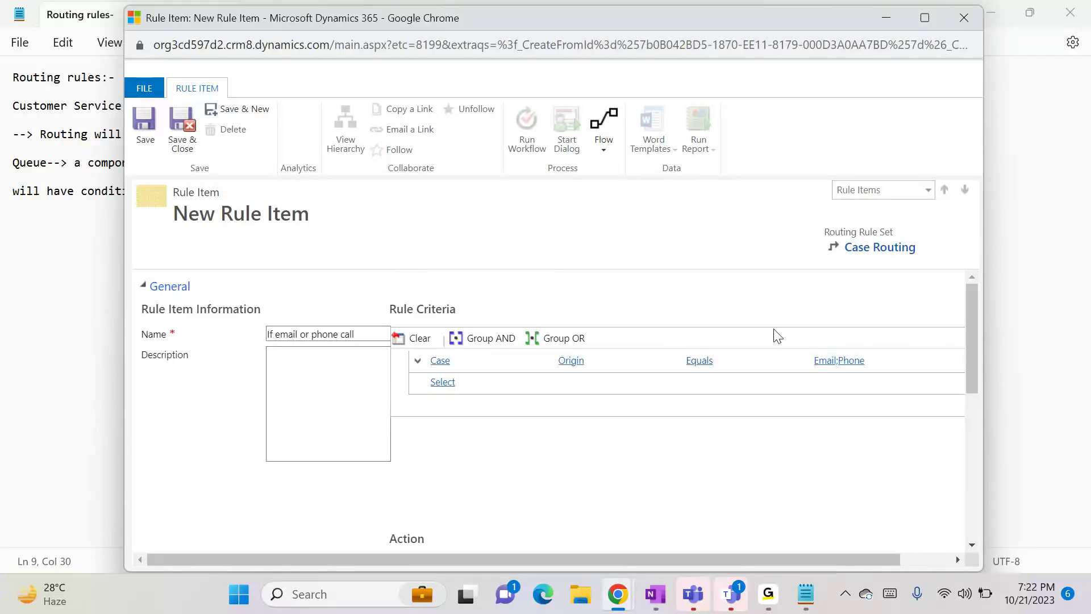
left_click(180, 134)
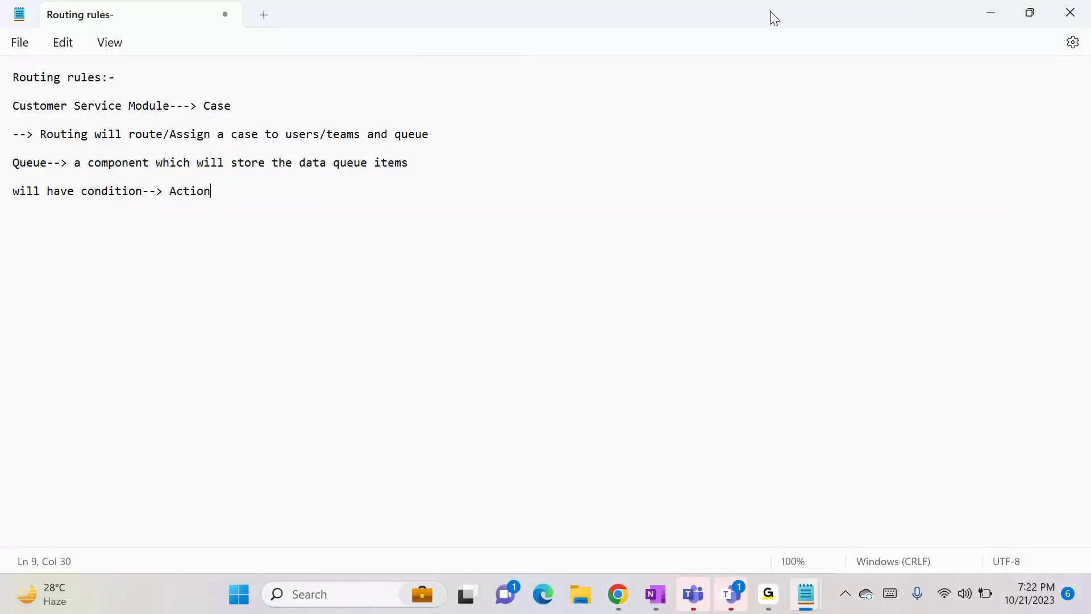
- Switch back to the Case Routing rule set in Chrome and add a second rule item named "If twitter or FB"
key("alt+Tab")
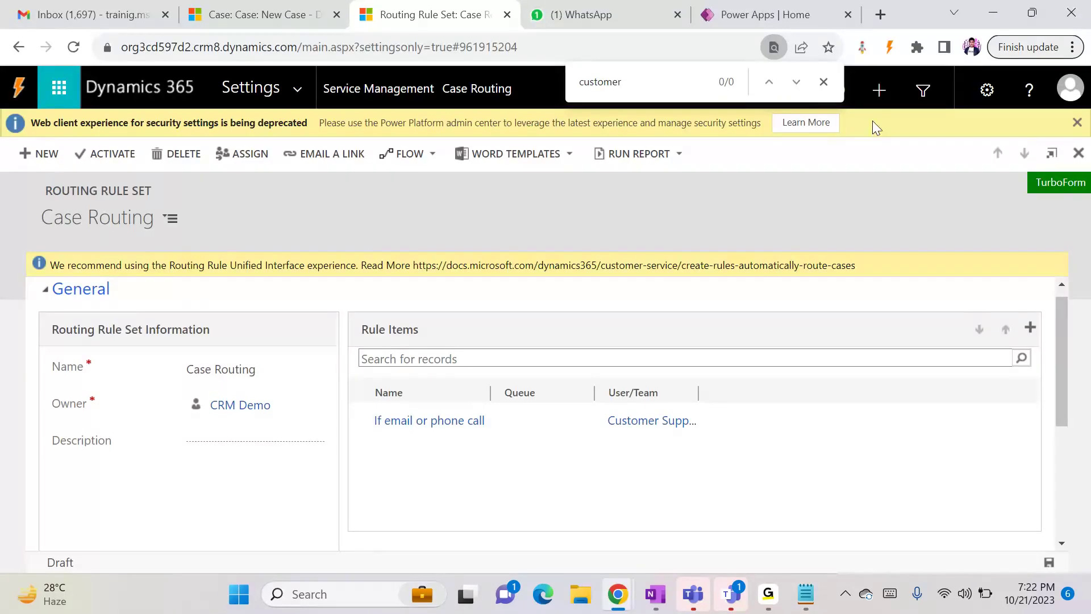
left_click(1029, 323)
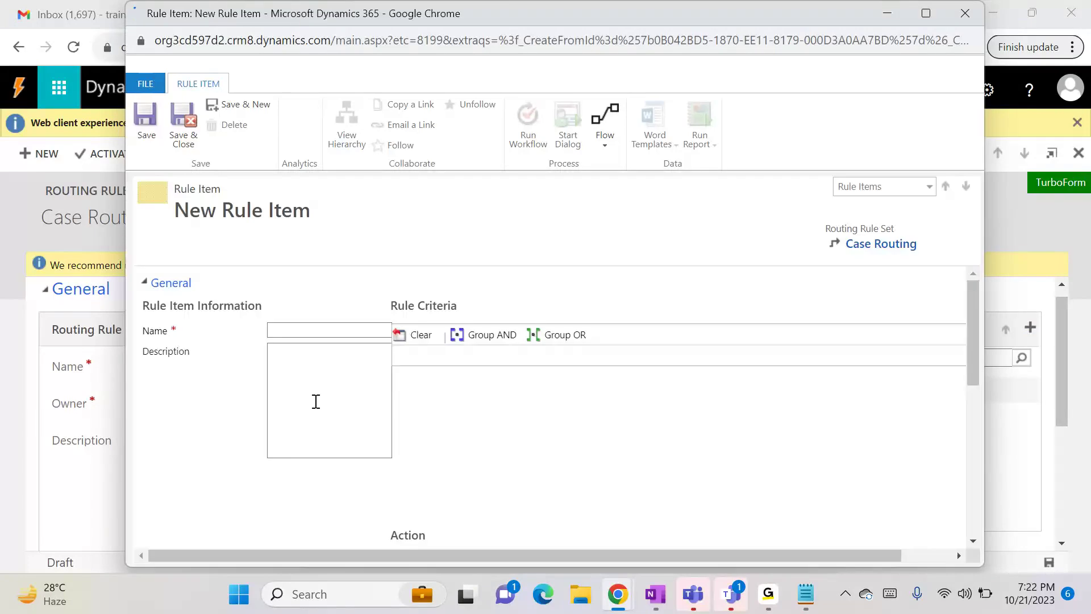
left_click(295, 330)
type("If twitter or FB")
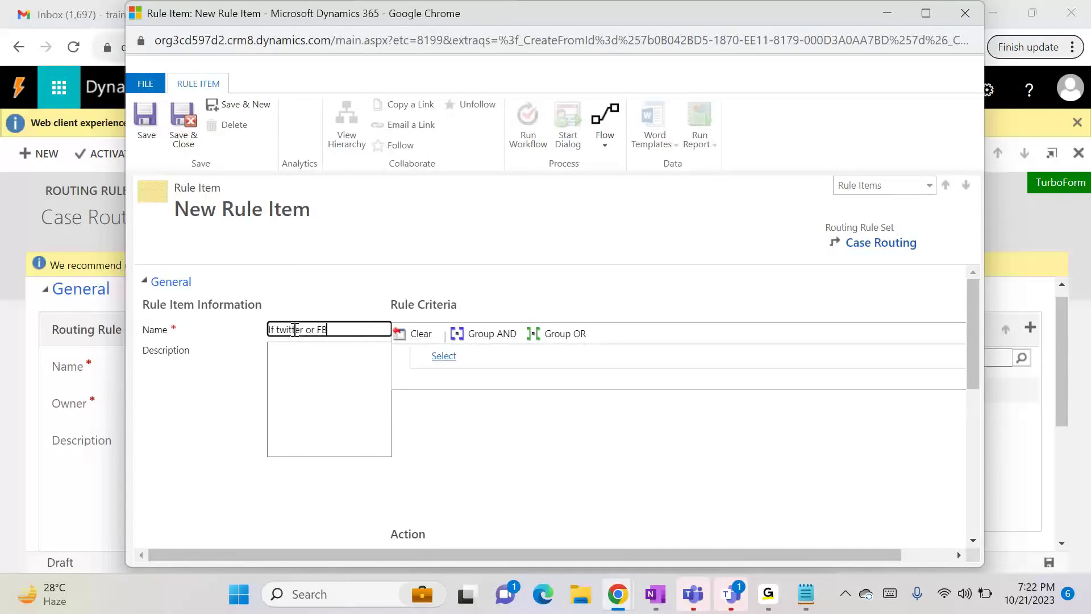
- Start the "If twitter or FB" rule criteria with the Case entity's Origin field
left_click(445, 357)
left_click(459, 352)
left_click(464, 107)
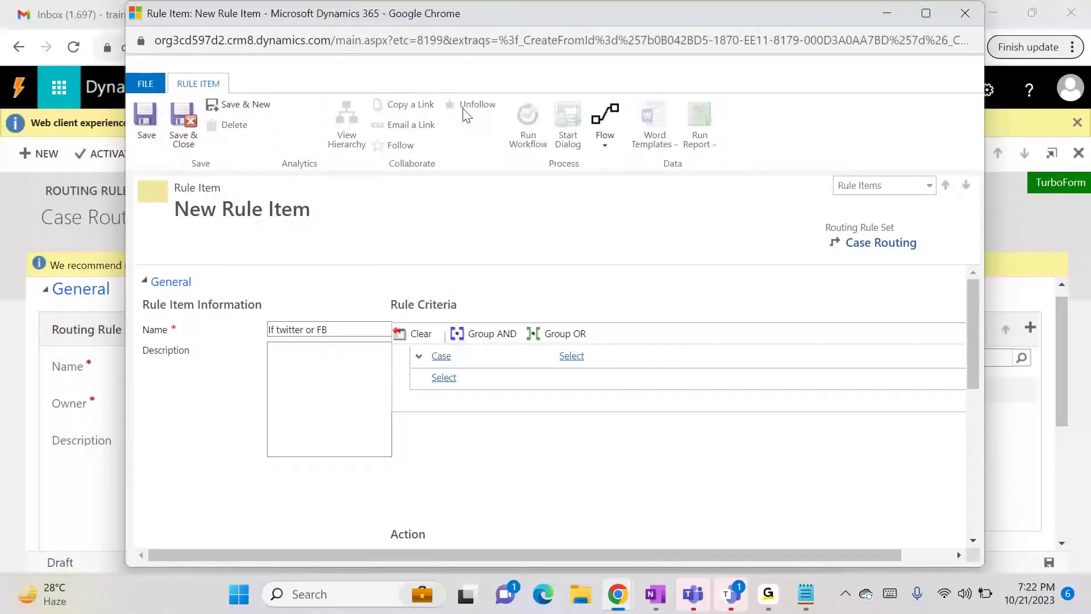
left_click(594, 352)
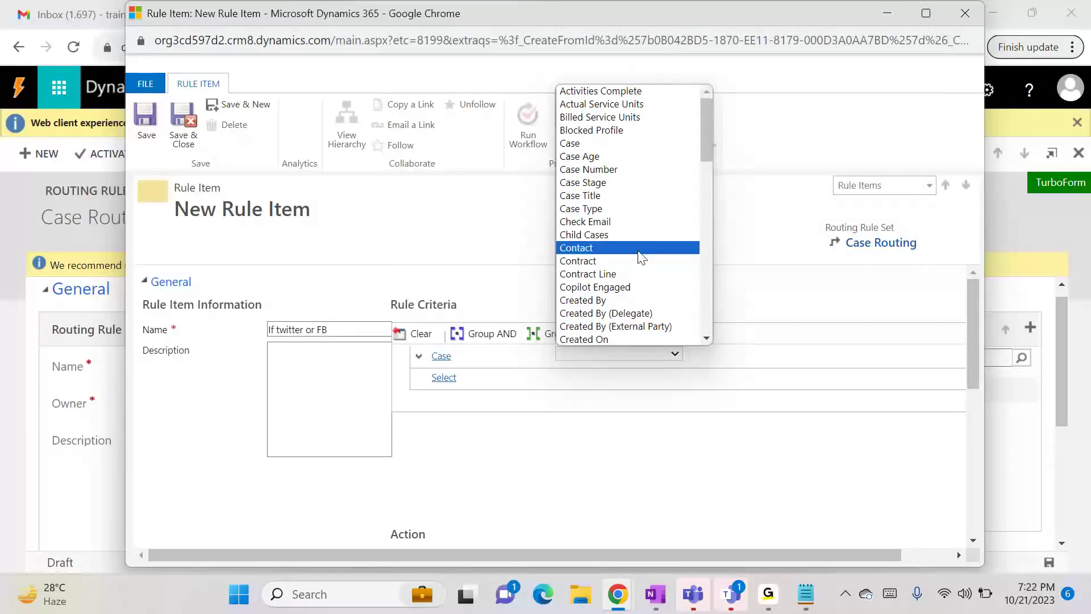
left_click(715, 153)
left_click(585, 354)
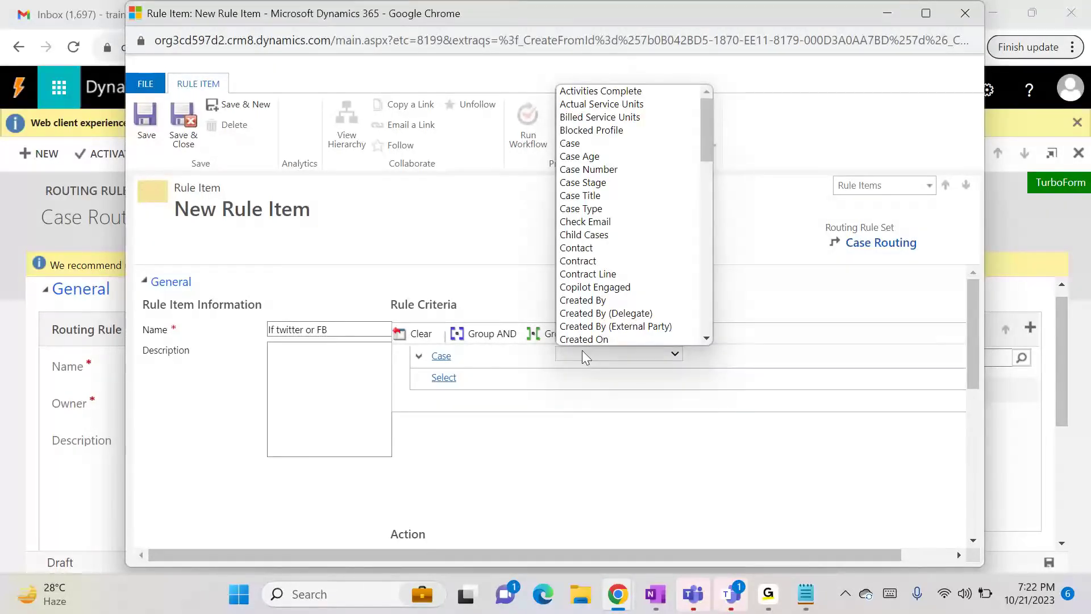
type("or")
key("Return")
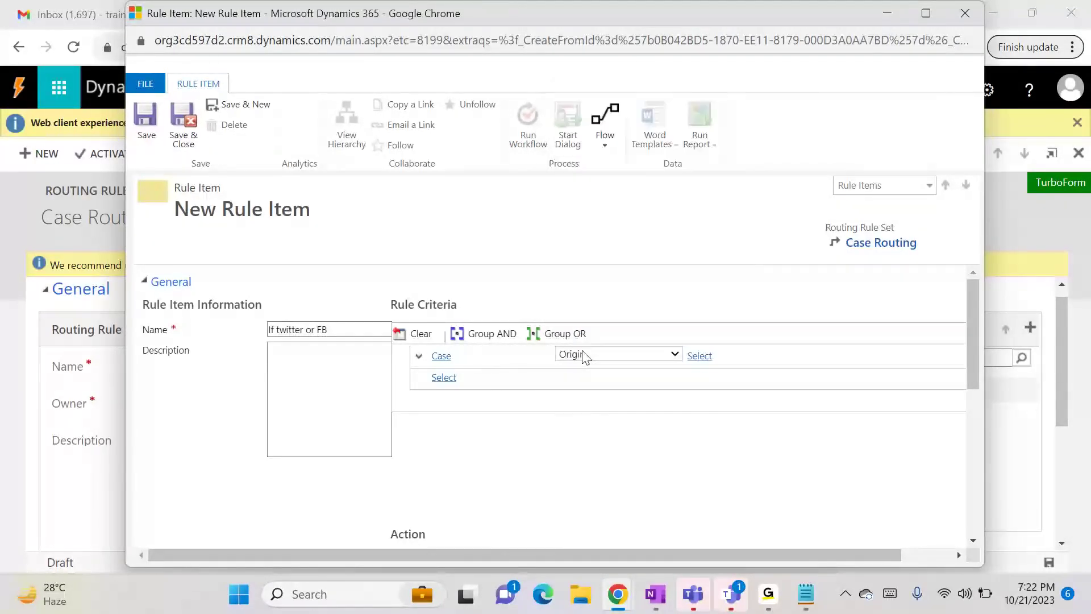
- Make the Origin condition match when it equals Facebook or Twitter
left_click(699, 355)
left_click(711, 354)
left_click(711, 366)
left_click(861, 355)
left_click(928, 355)
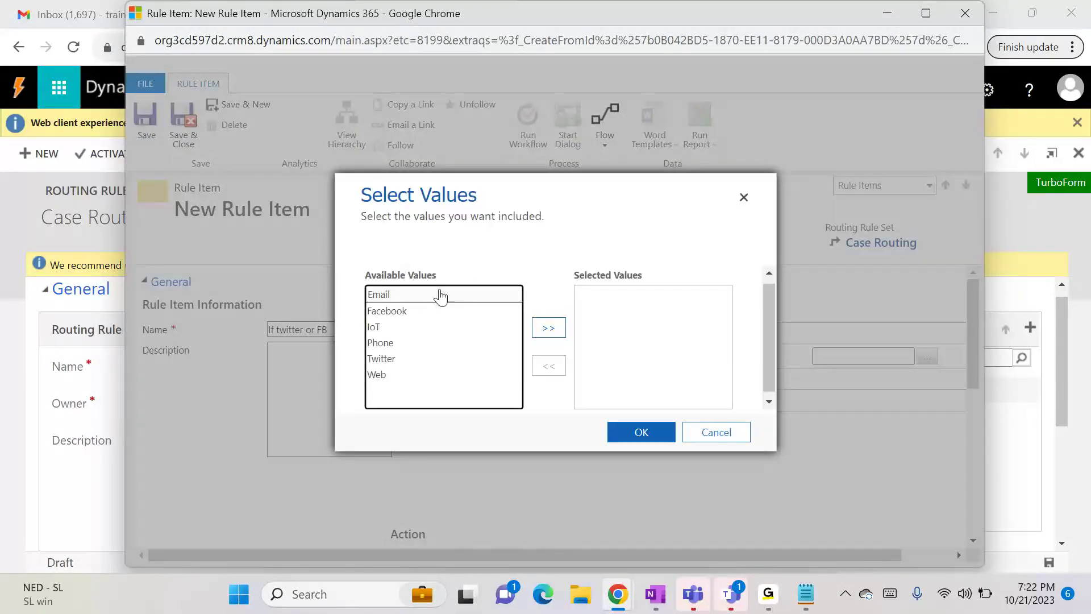
double_click(396, 315)
double_click(386, 342)
left_click(617, 432)
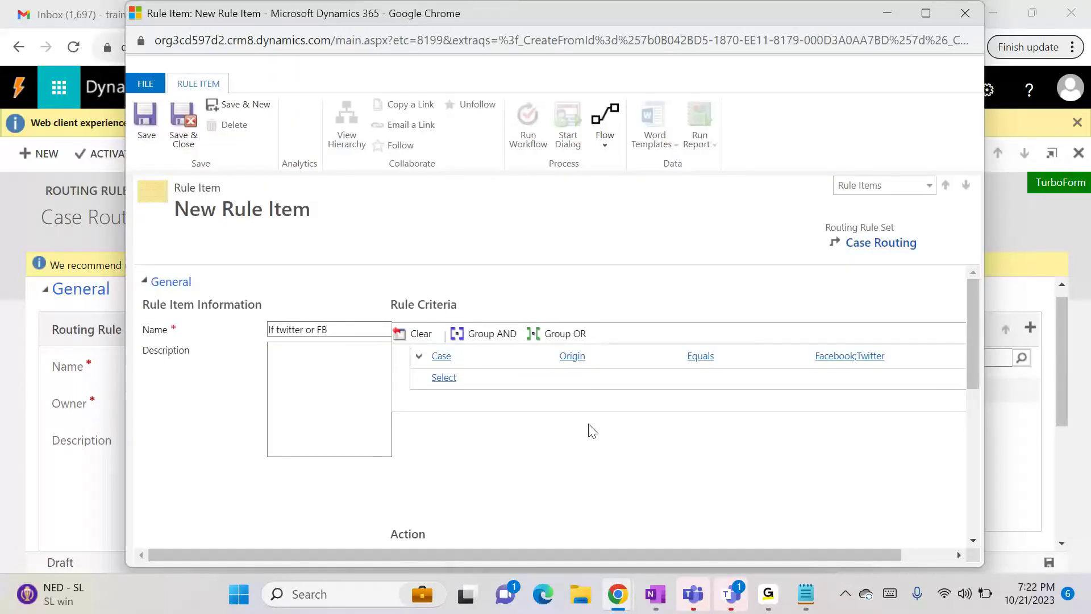
- Route the "If twitter or FB" item to the user/team Complaints Team, and save and close it
scroll(968, 401, "down", 4)
left_click(578, 314)
left_click(588, 333)
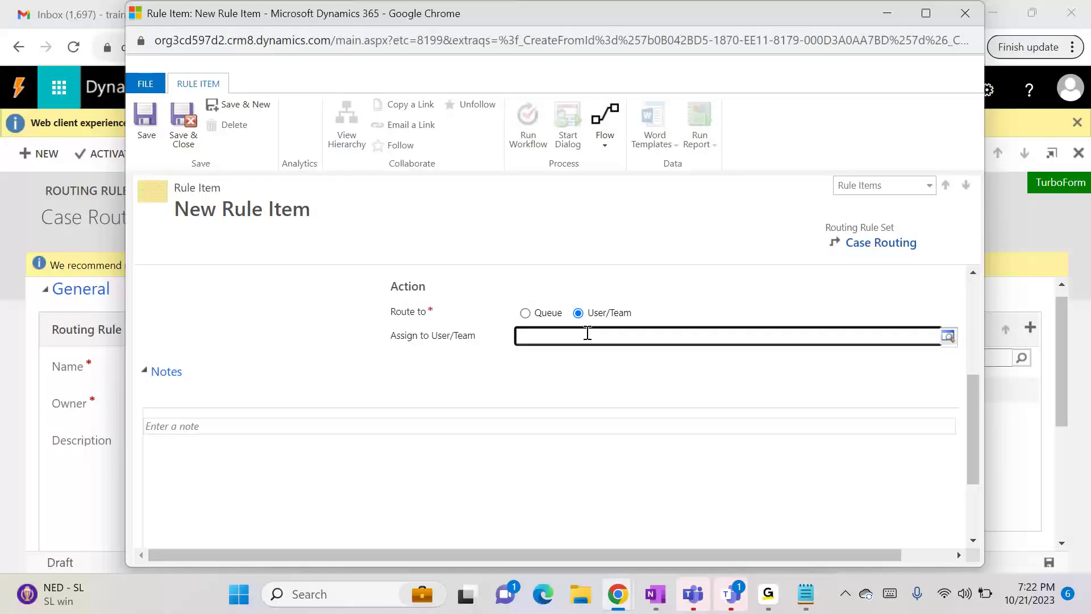
type("com")
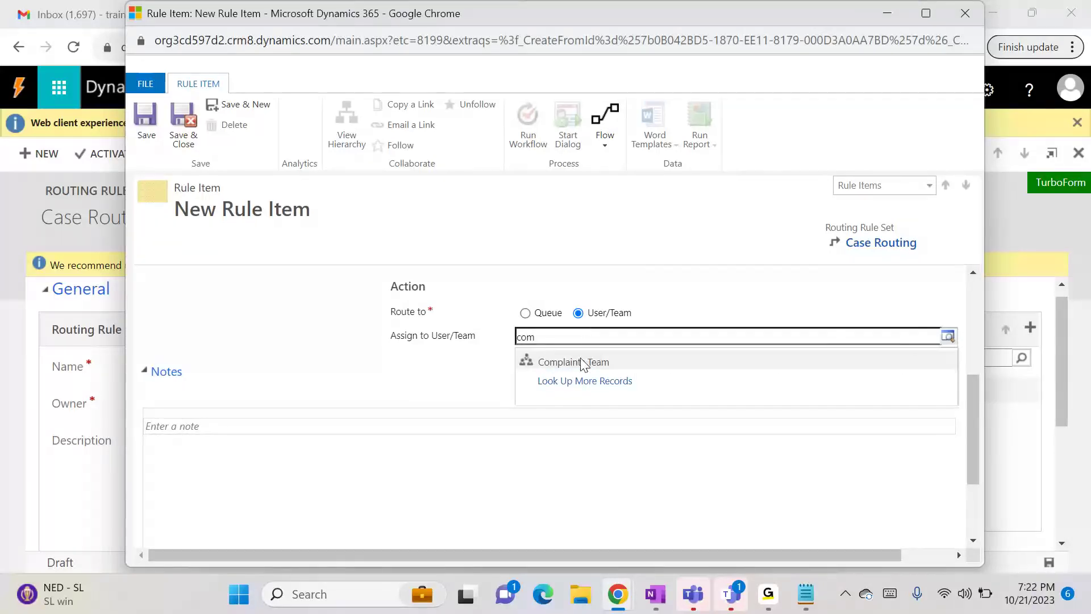
left_click(583, 364)
left_click(190, 149)
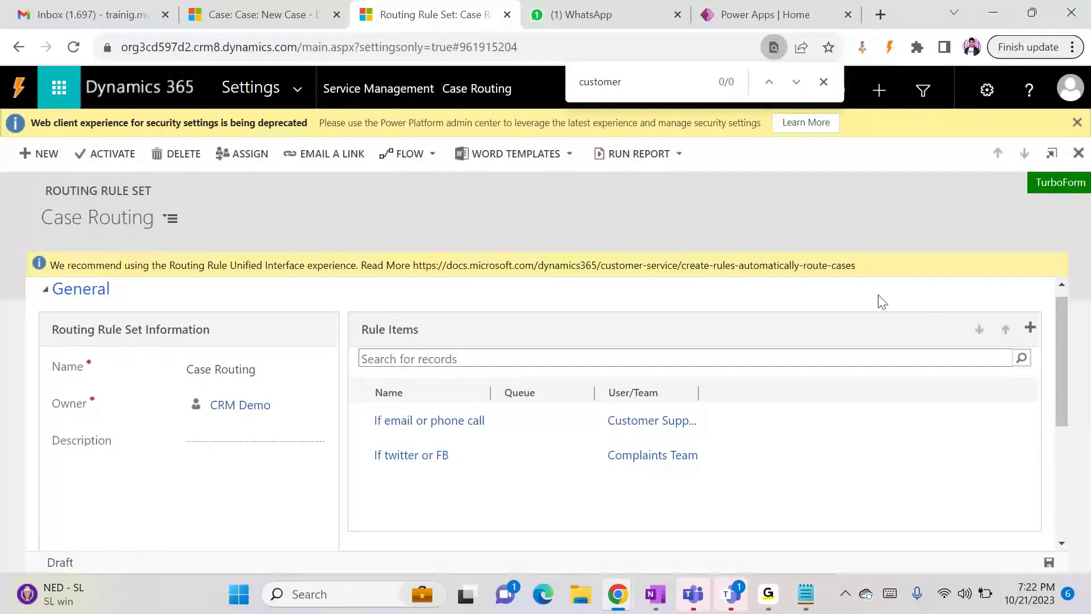
- Add a third rule item to the Case Routing rule set named "IOT and Web", checking the case form's Origin options for the wording
left_click(1030, 329)
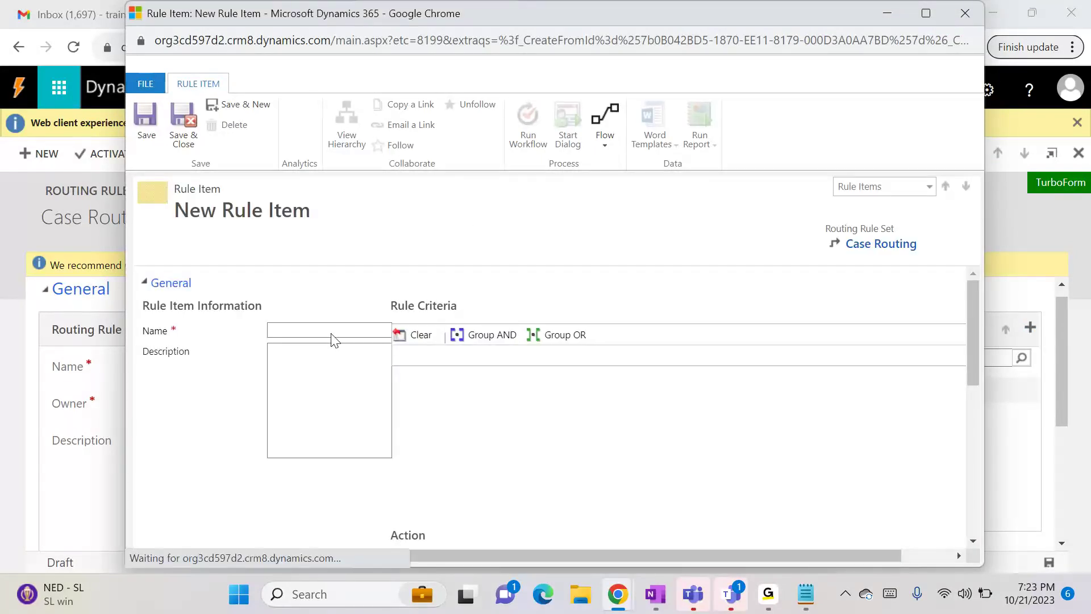
left_click(319, 330)
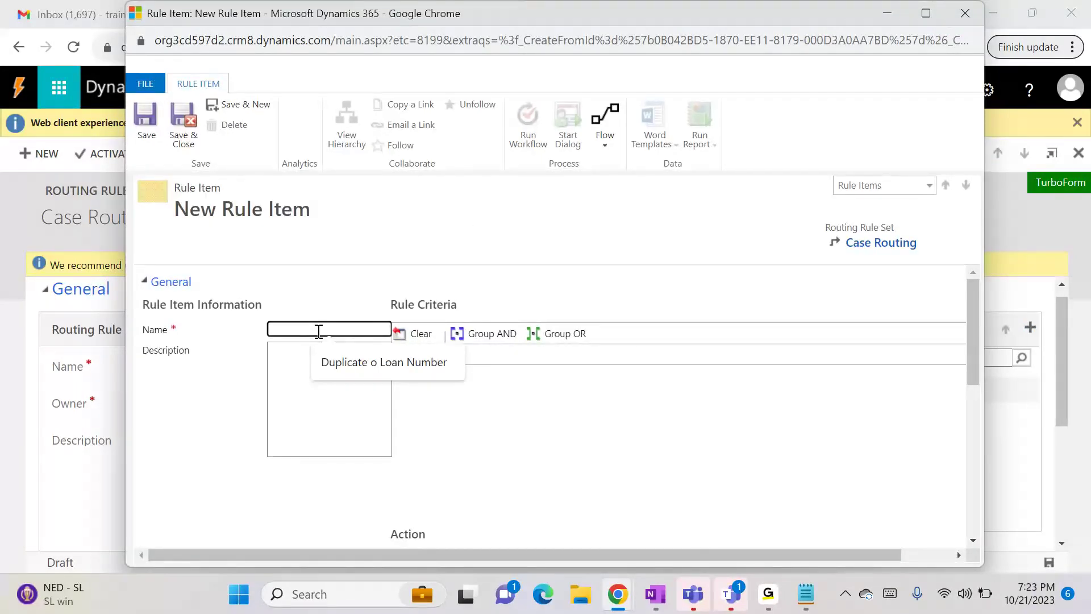
left_click(319, 331)
type("IOT")
key("alt+Tab")
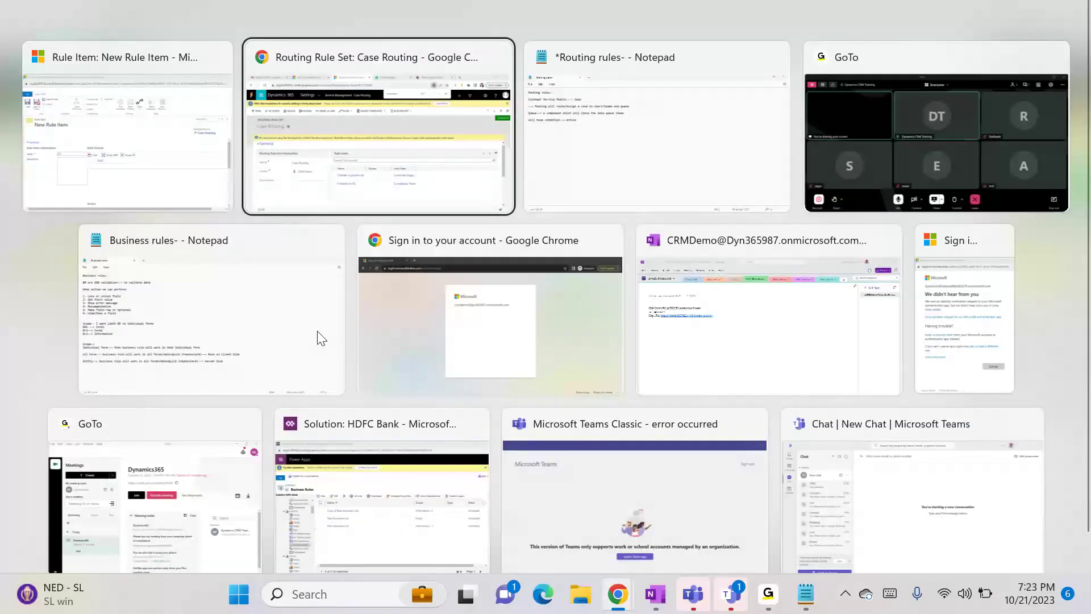
left_click(267, 12)
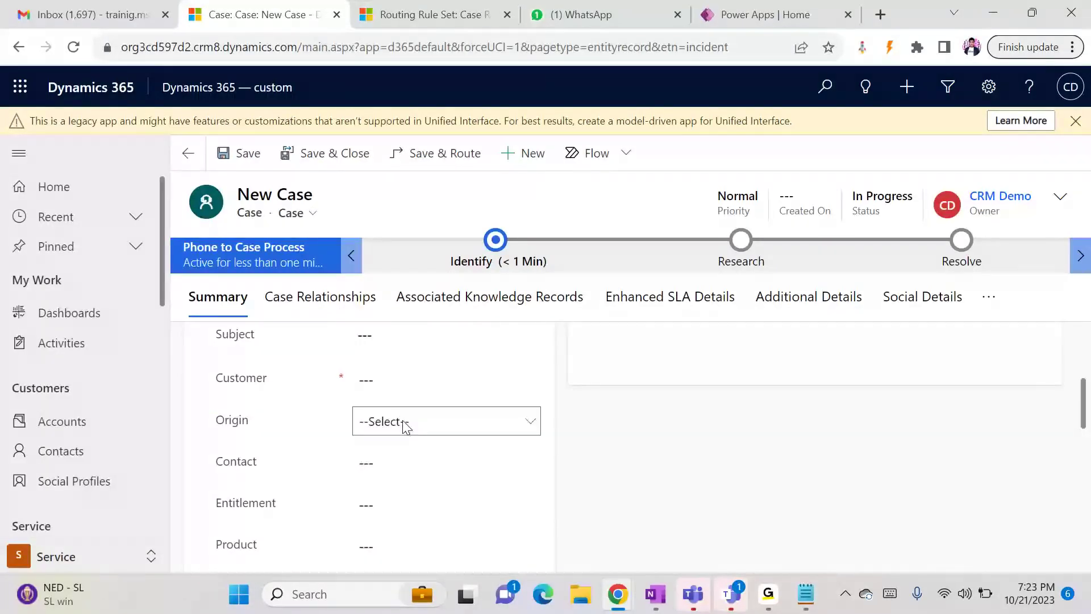
left_click(404, 421)
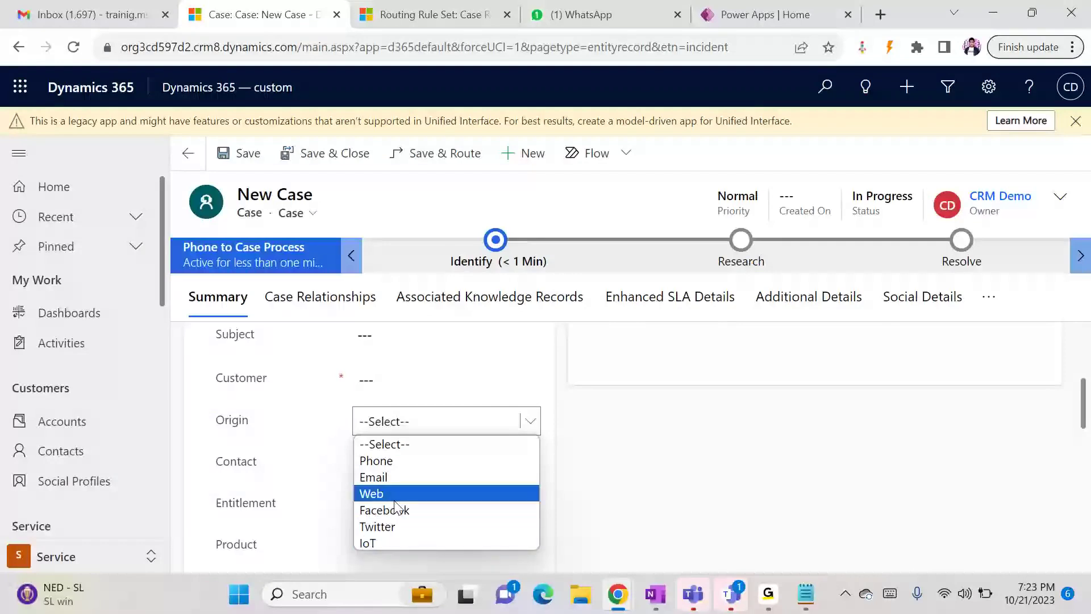
key("alt+Tab")
type("IOT and")
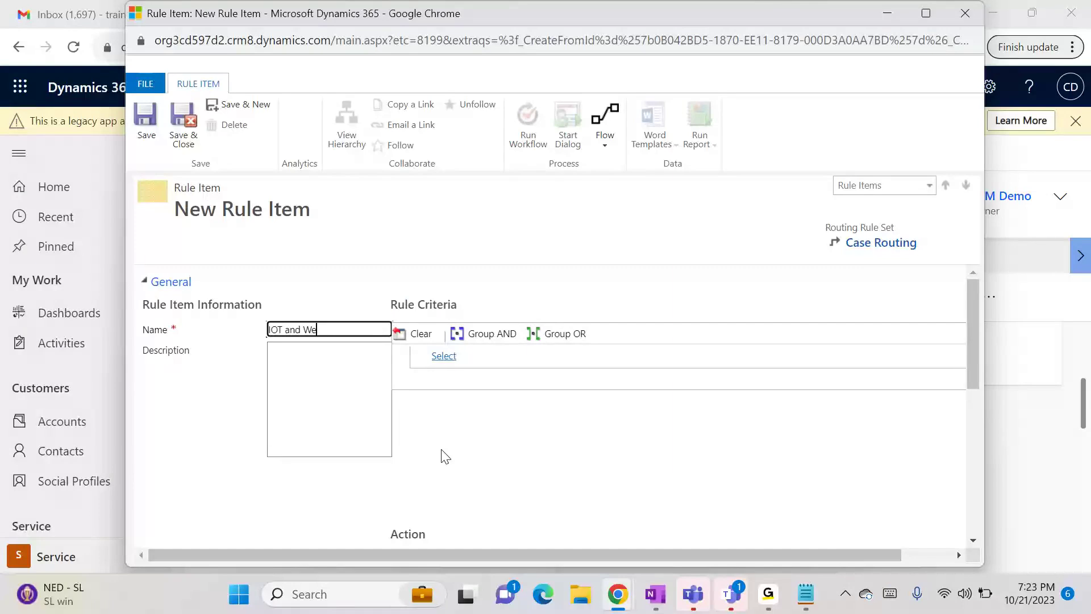
type(" Web")
- Start the "IOT and Web" rule criteria with the Case entity's Origin field and the Equals operator
left_click(460, 353)
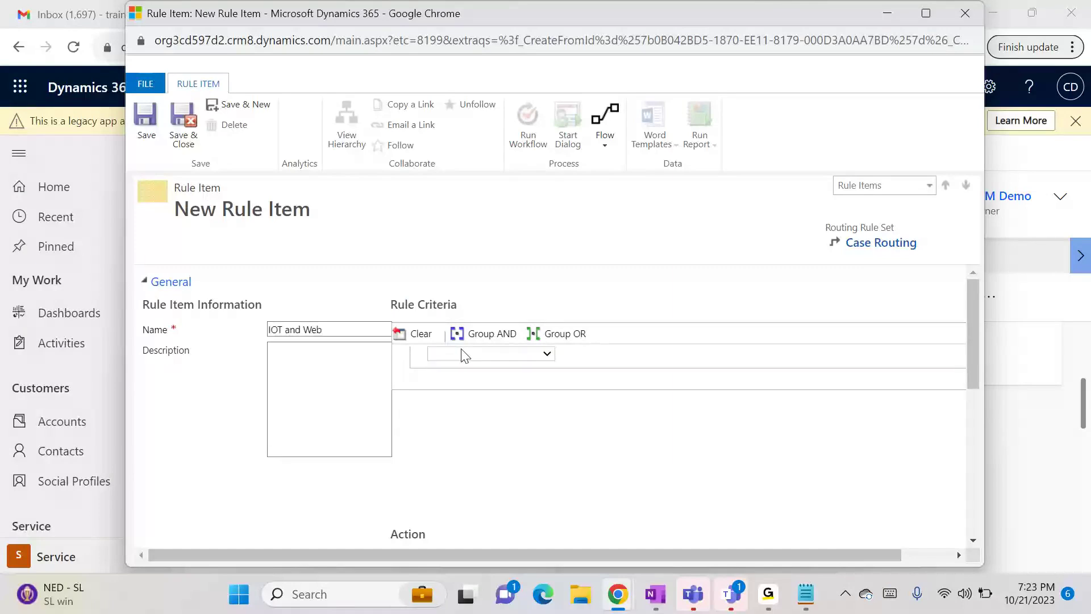
left_click(461, 352)
left_click(462, 104)
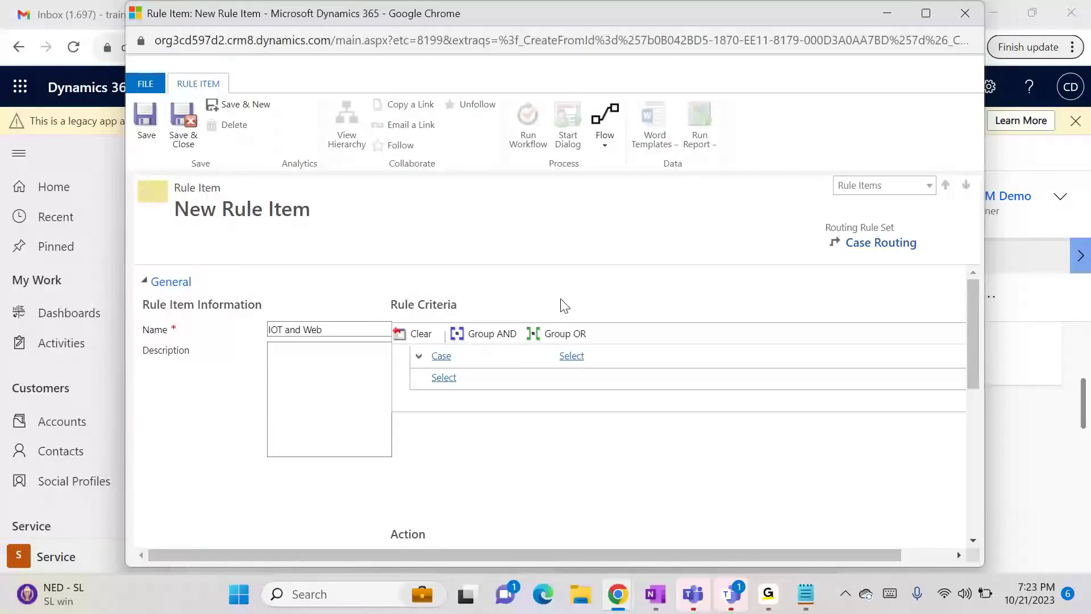
left_click(571, 356)
type("or")
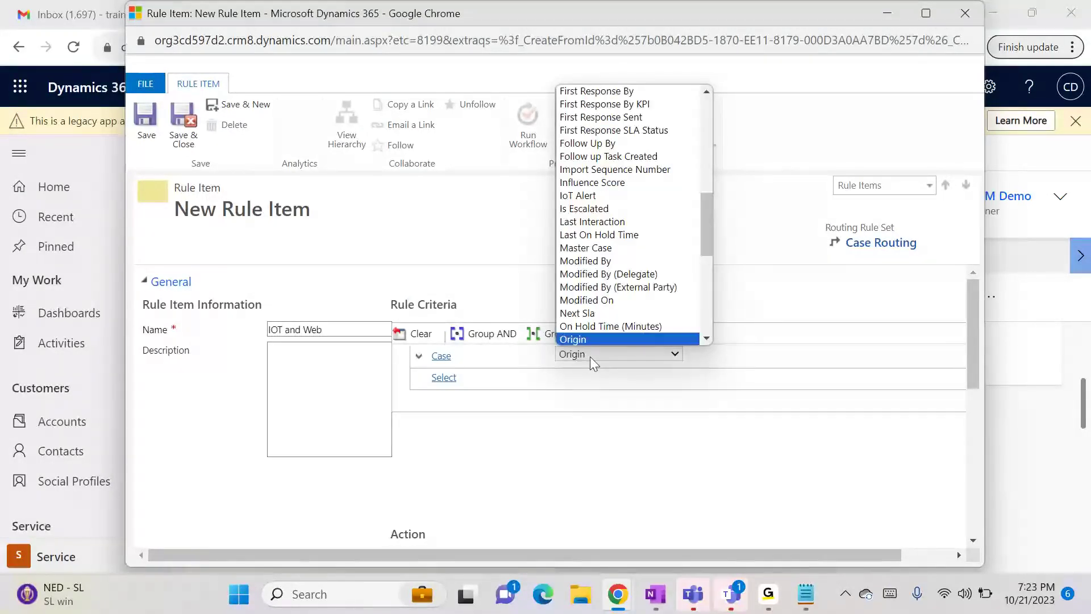
key("Return")
key("Tab")
key("Tab")
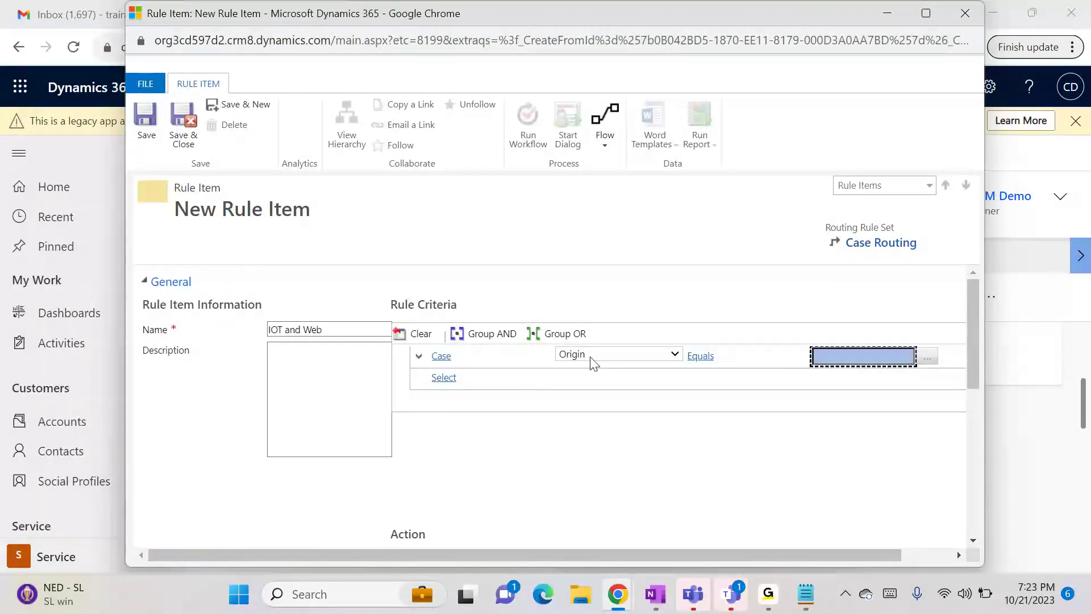
- Choose IoT and Web as the values the Origin condition matches
left_click(927, 362)
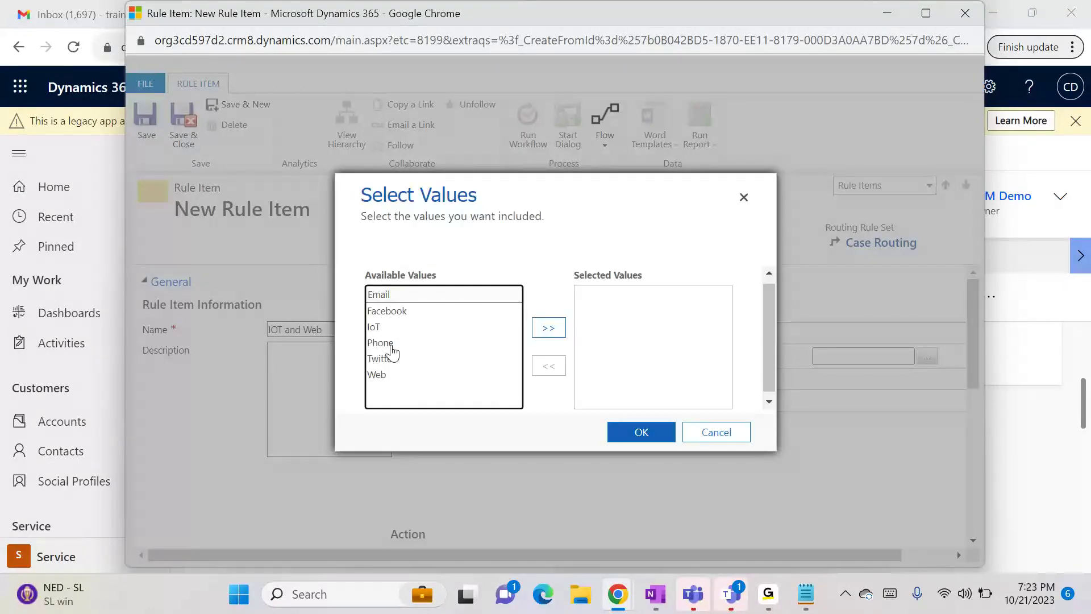
double_click(391, 332)
double_click(377, 358)
left_click(653, 441)
- Route the "IOT and Web" item to the Premium Cases queue, and save and close it
left_click(967, 400)
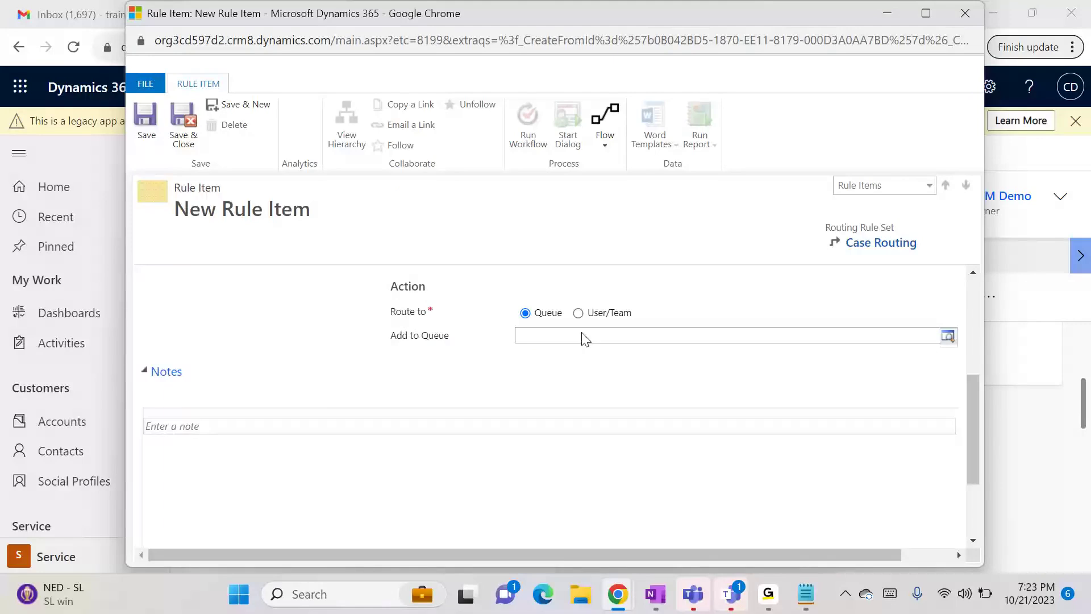
left_click(520, 335)
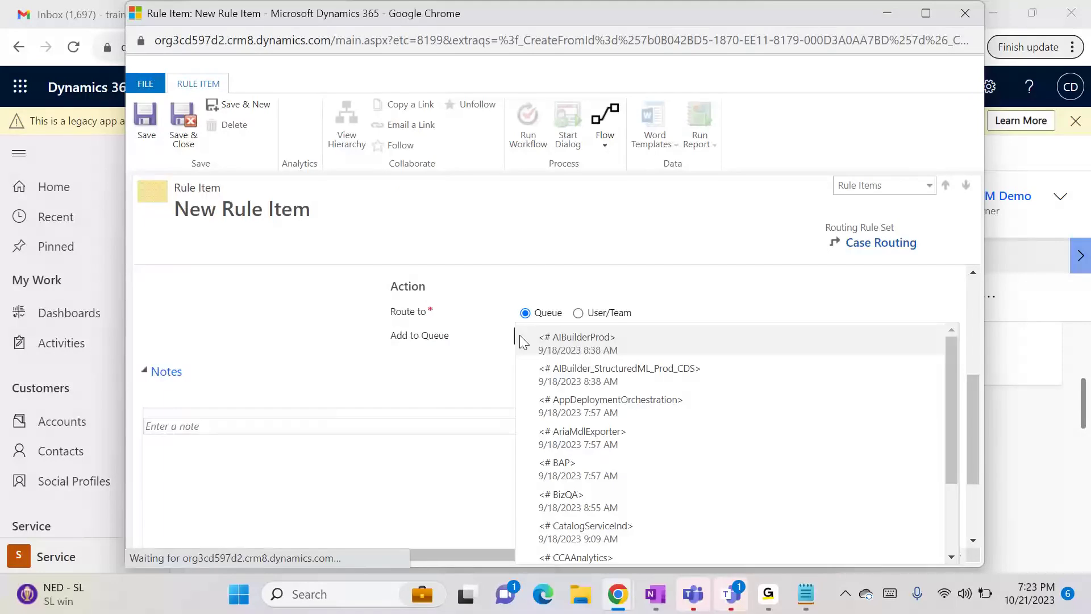
left_click(436, 373)
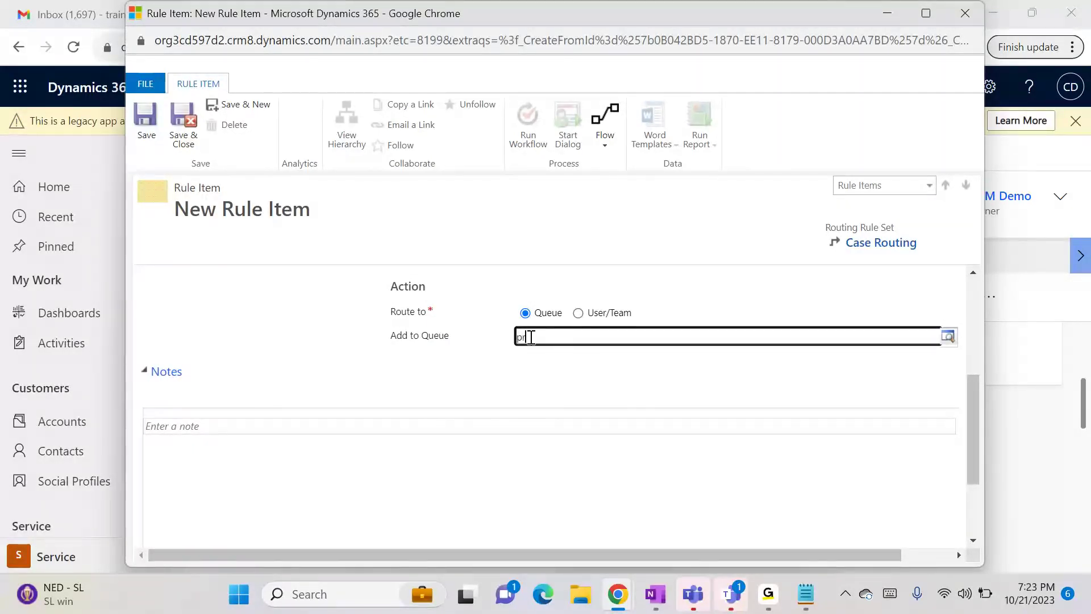
type("pr")
left_click(566, 343)
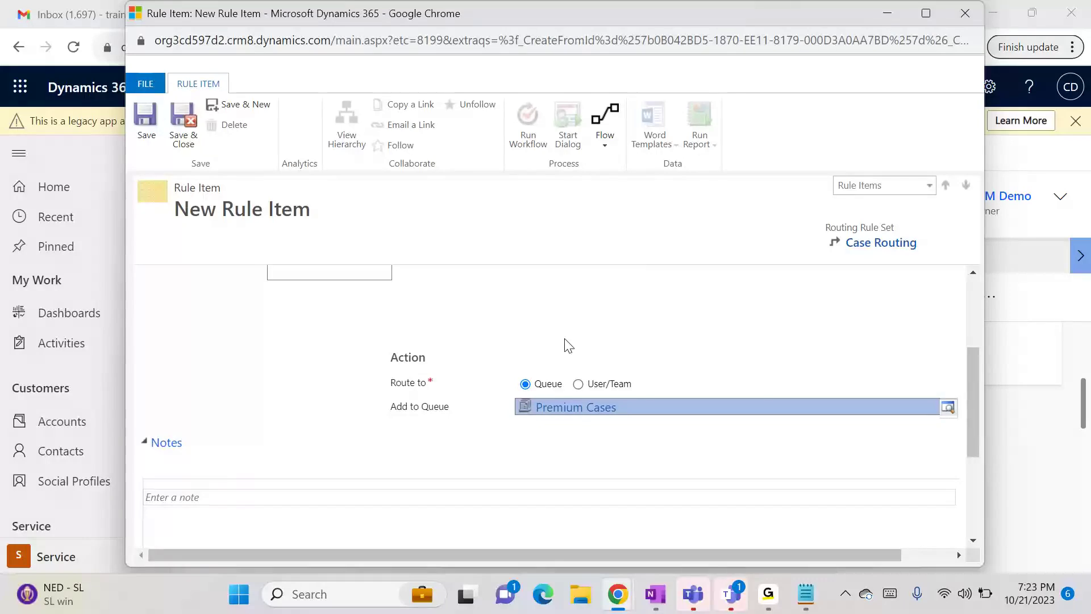
left_click(183, 128)
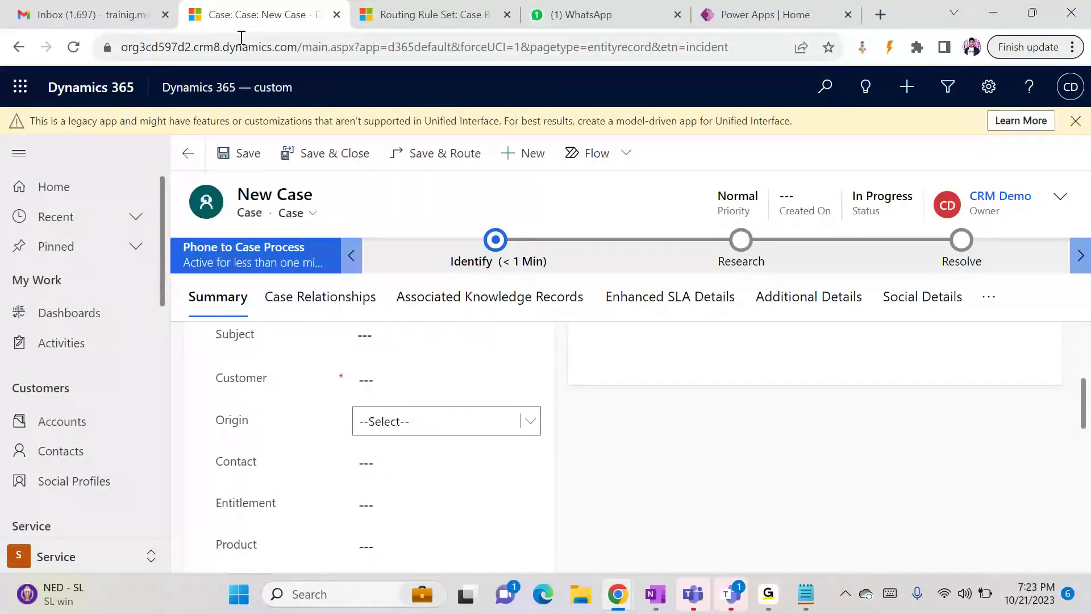
- Activate the Case Routing rule set and return to the list of all routing rule sets
left_click(432, 14)
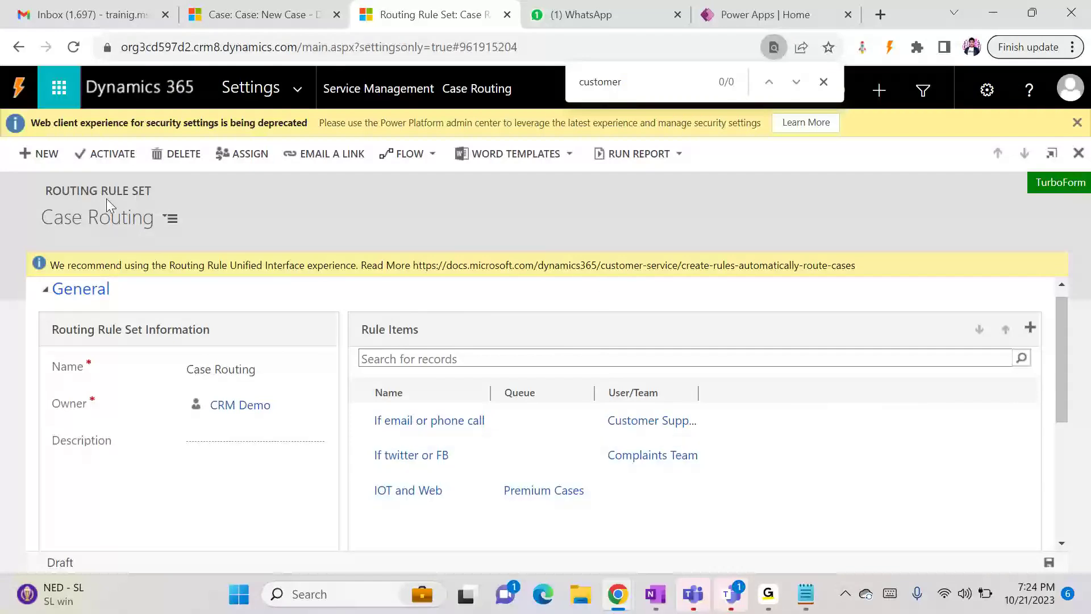
left_click(98, 155)
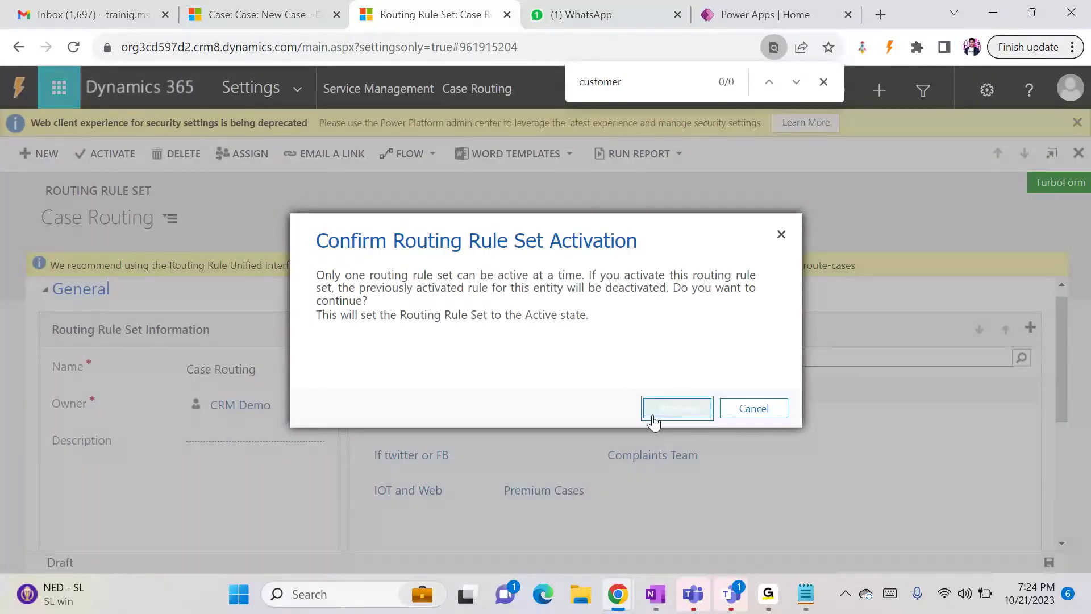
left_click(676, 409)
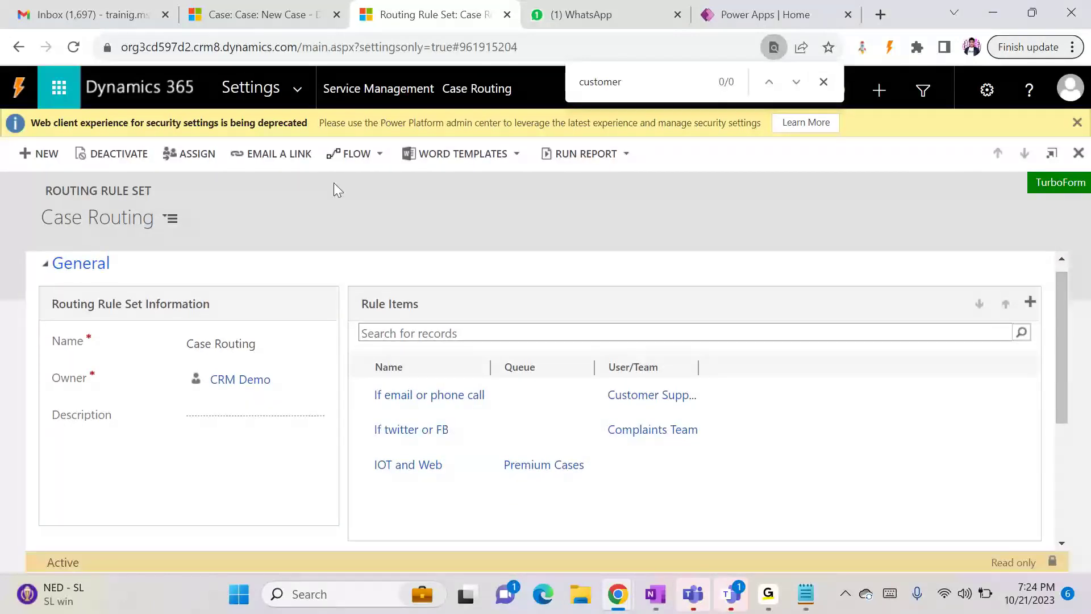
left_click(21, 49)
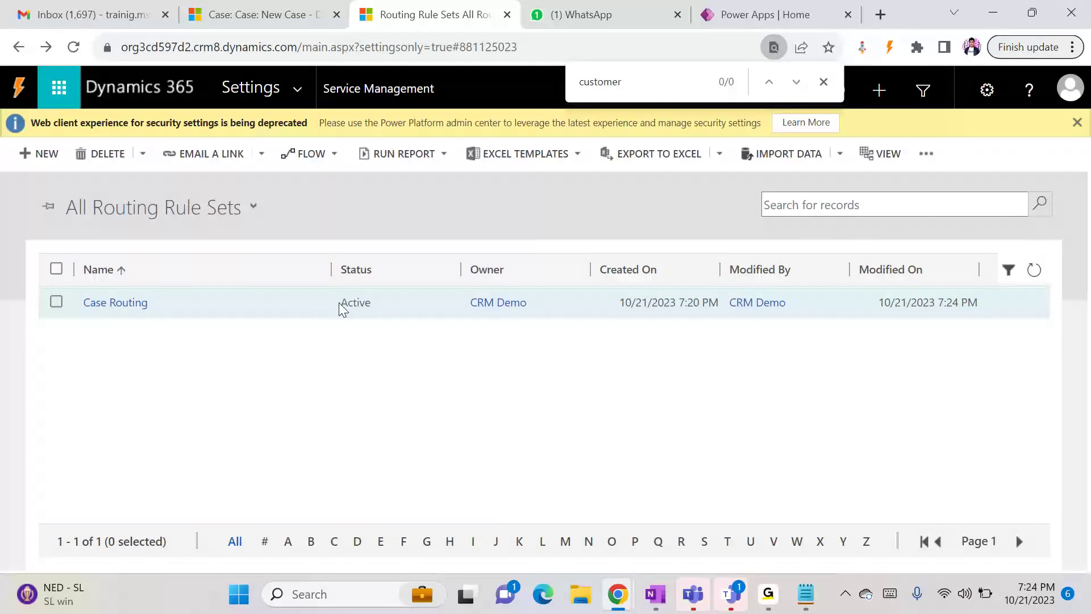
- Fill in a new case titled "Test case#1" with Test Contact2 as customer and Phone as origin
left_click(278, 14)
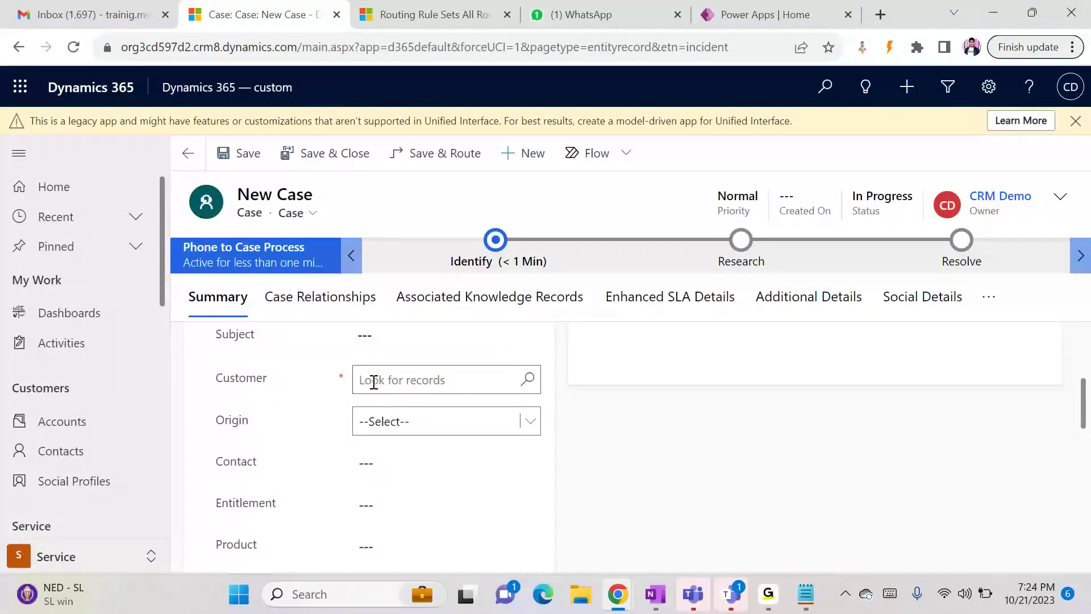
left_click(526, 161)
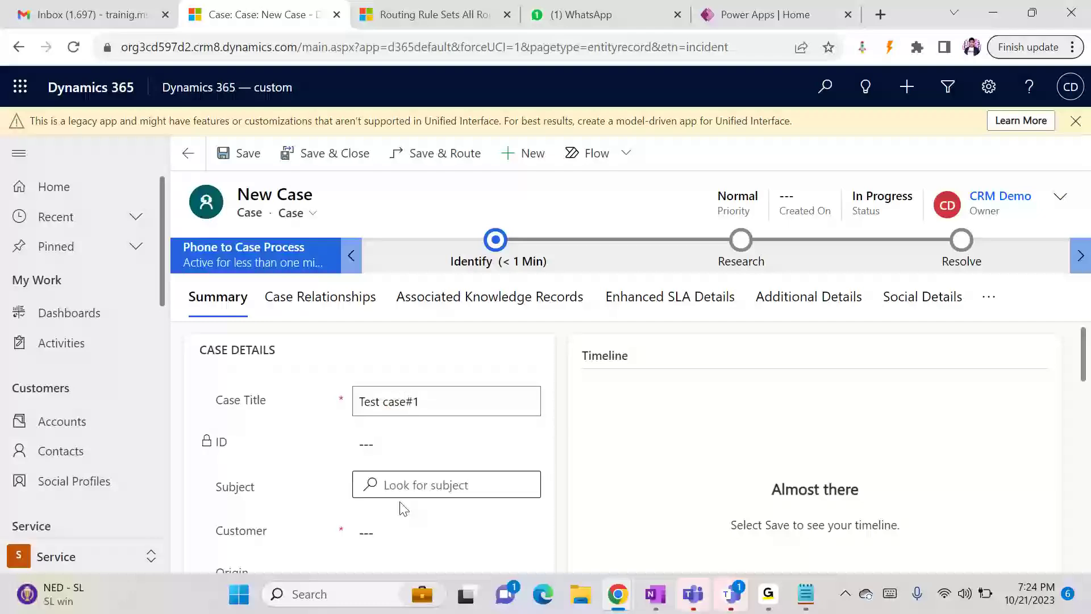
left_click(402, 504)
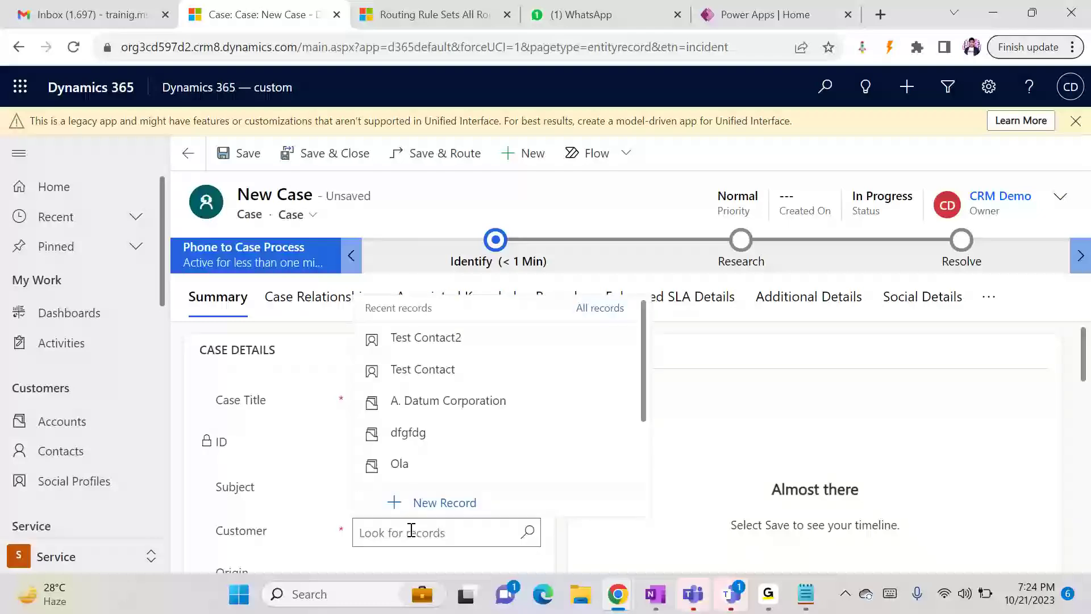
left_click(486, 352)
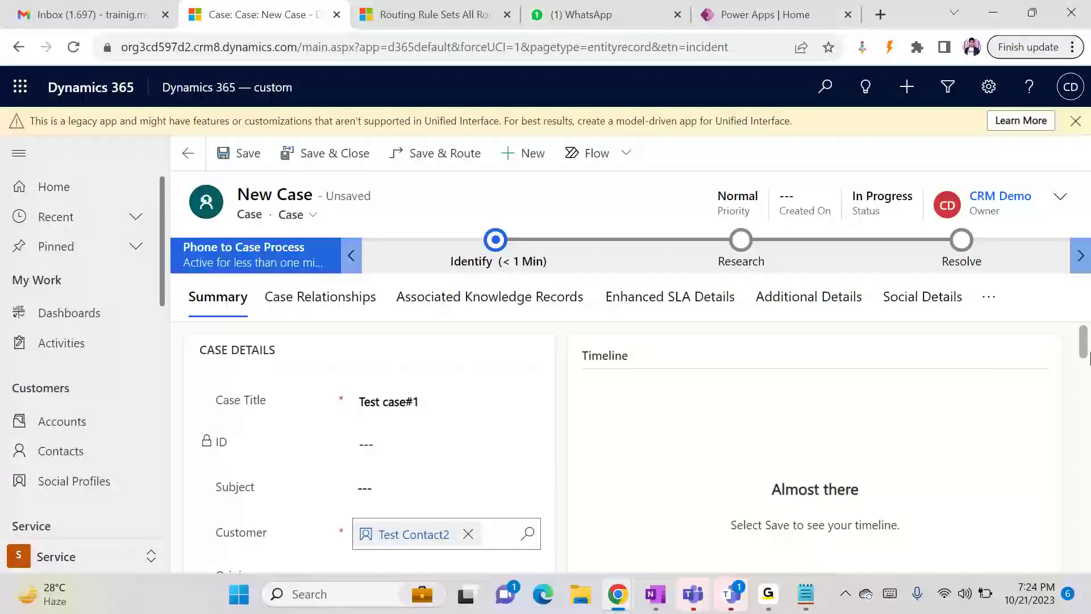
scroll(1086, 380, "down", 2)
scroll(1088, 380, "down", 1)
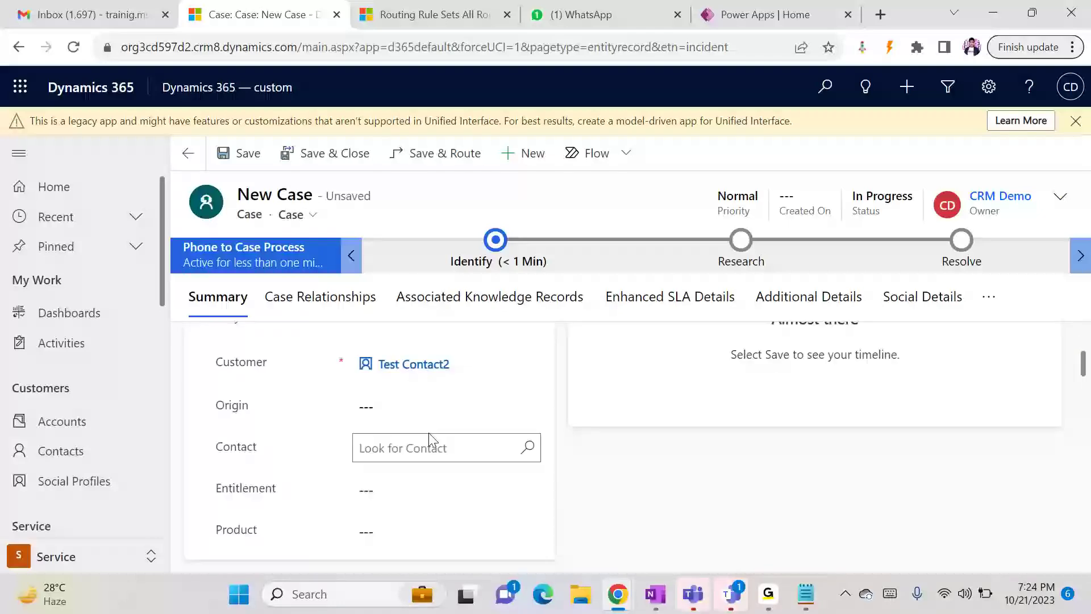
left_click(404, 412)
left_click(404, 445)
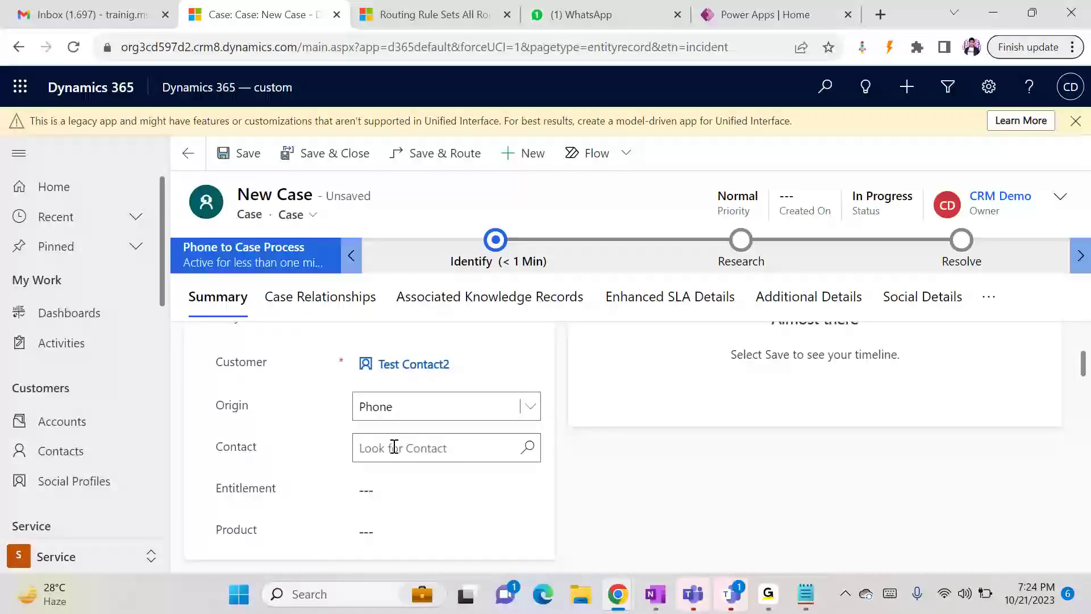
- Save Test case#1 and route it based on the active routing rule set
left_click(246, 154)
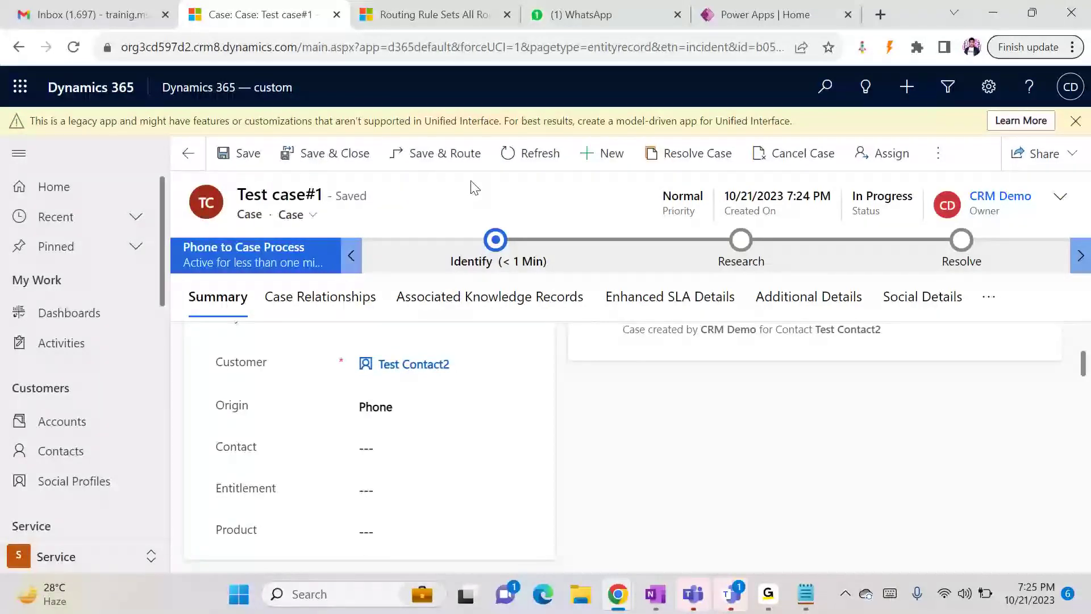
left_click(420, 161)
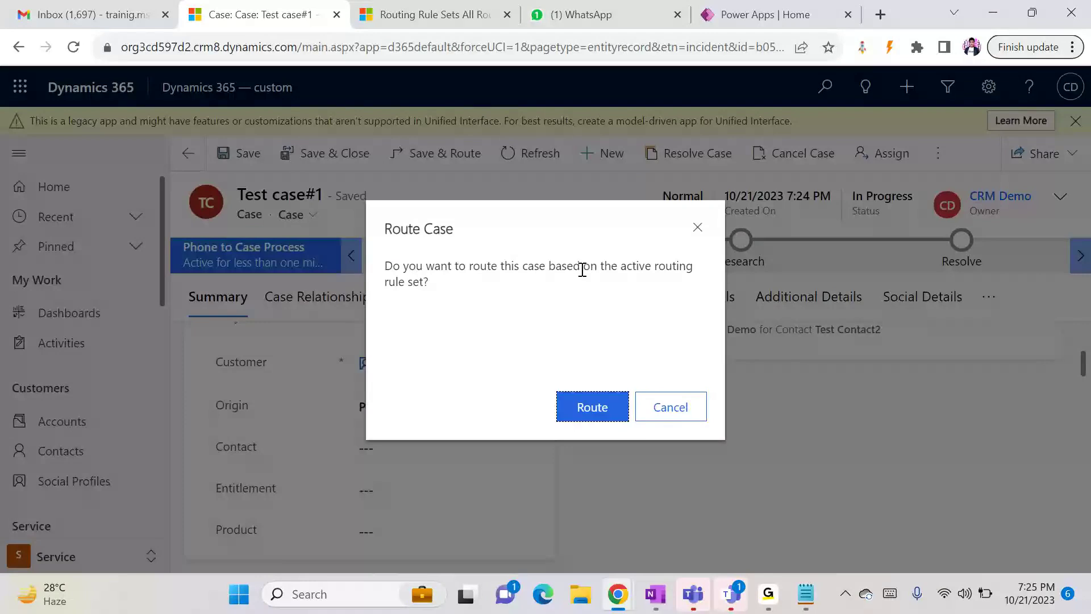
left_click(603, 397)
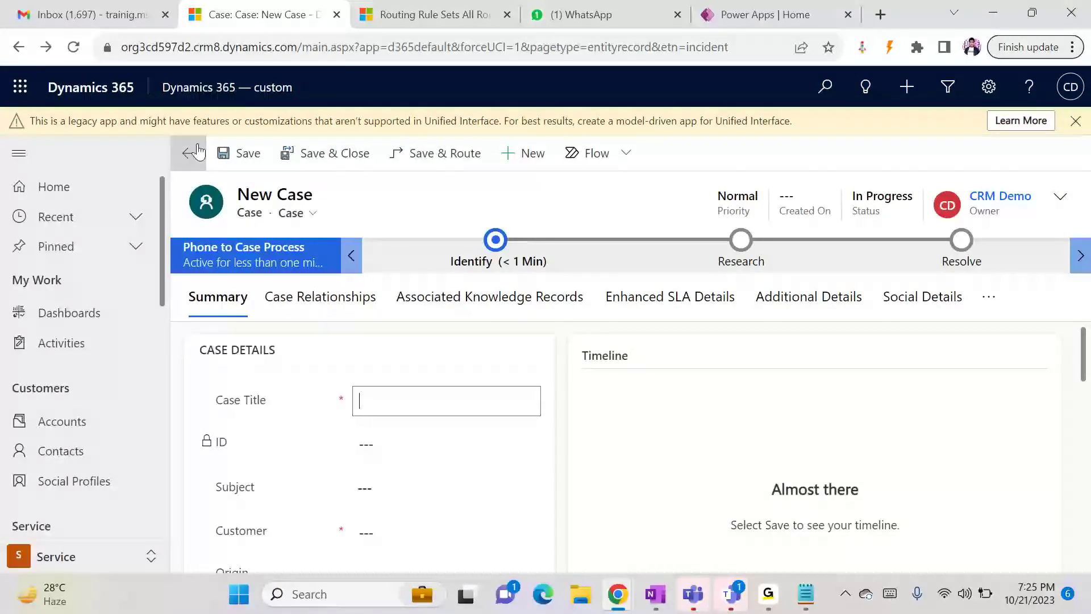
- Reopen Test case#1 from the recent records and refresh it to check which owner the case was routed to
left_click(119, 225)
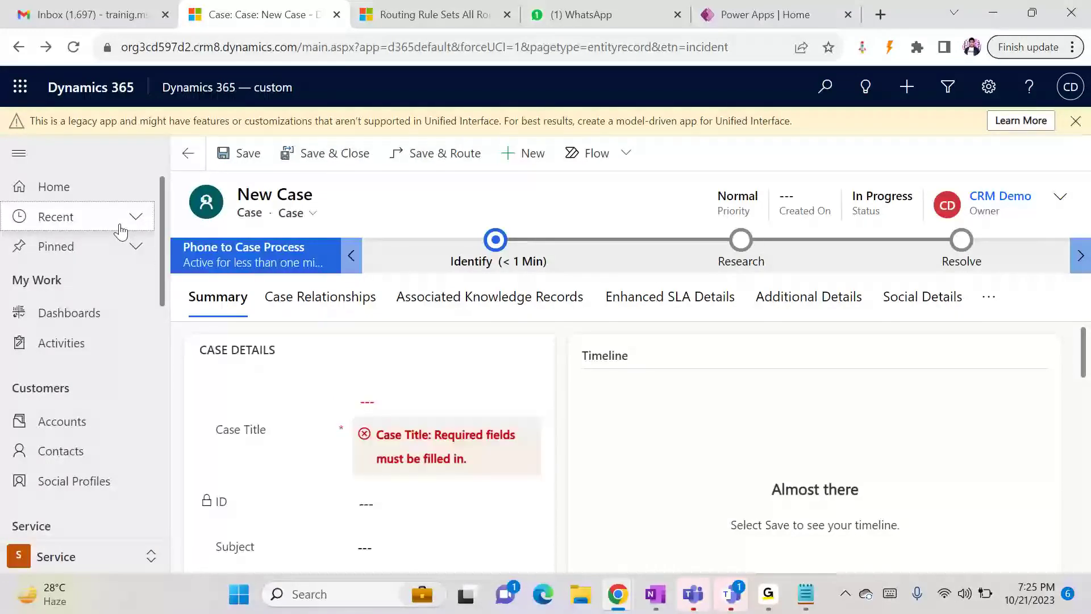
left_click(122, 223)
left_click(86, 254)
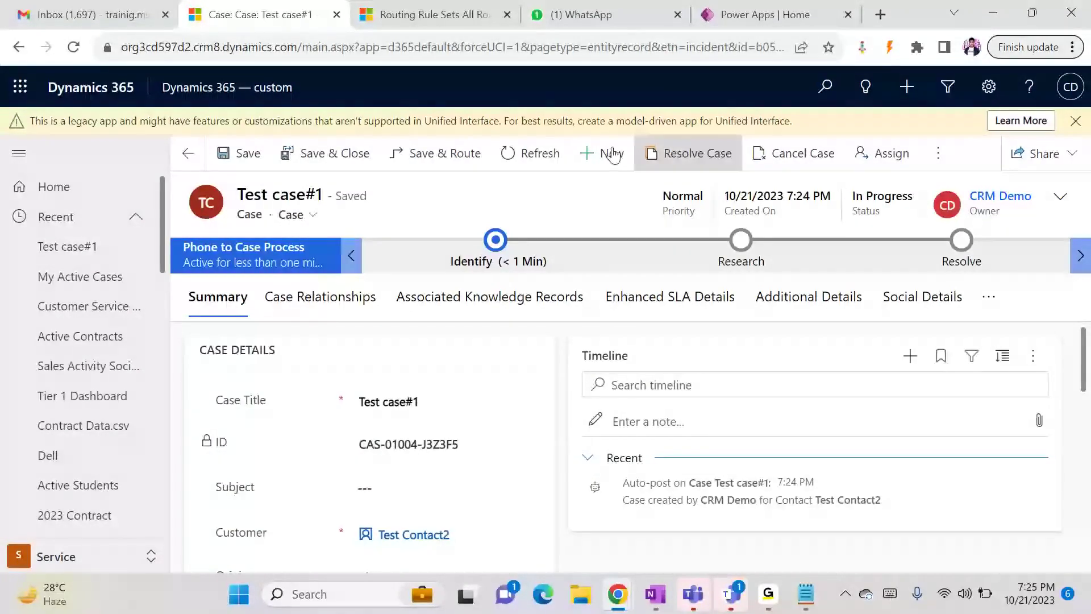
left_click(540, 153)
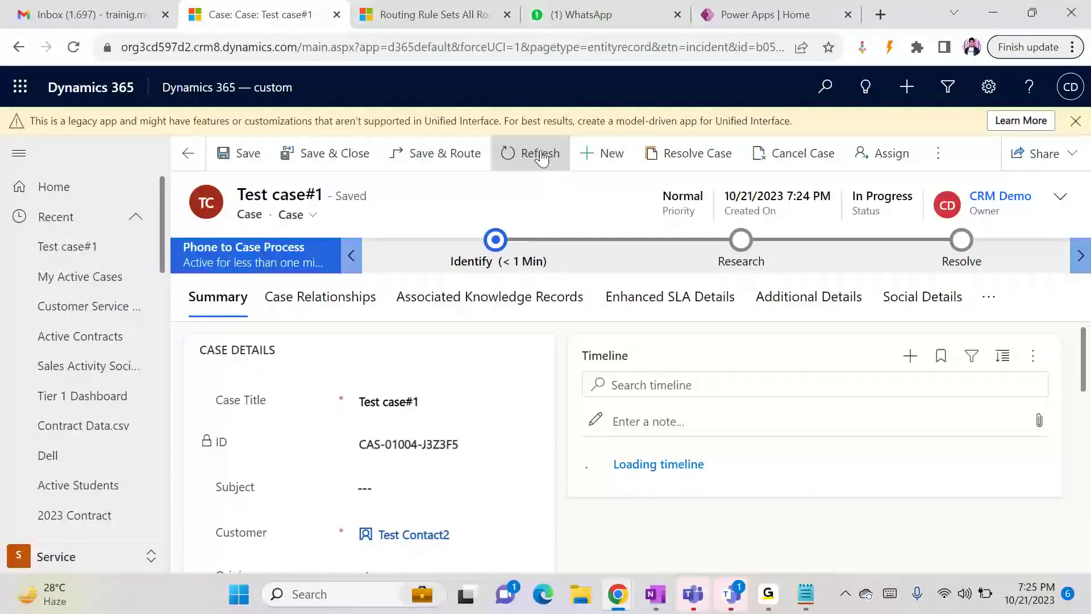
left_click(540, 154)
left_click(540, 154)
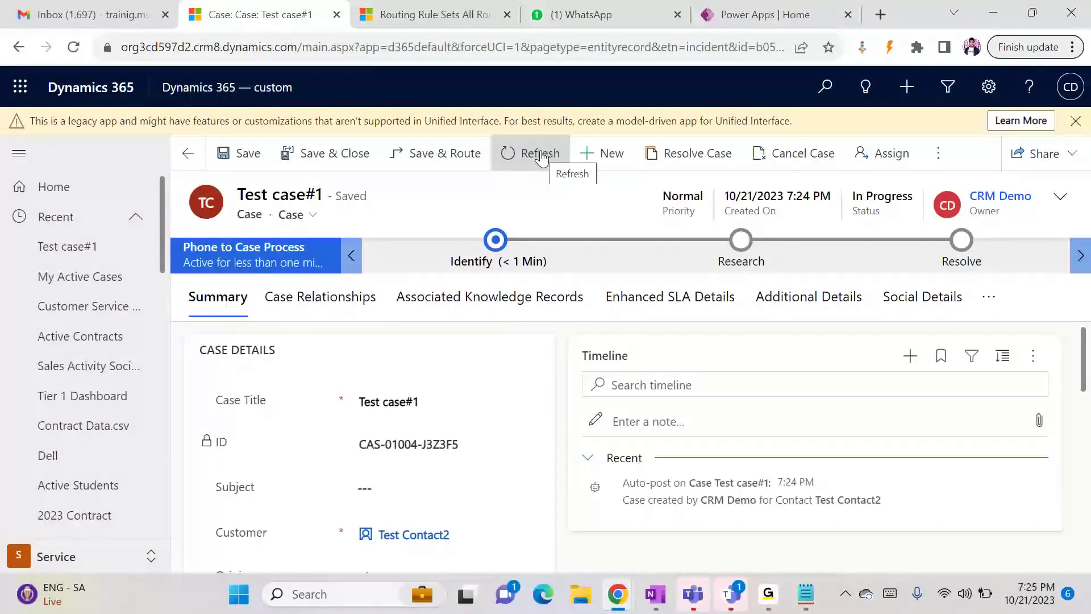
left_click(541, 156)
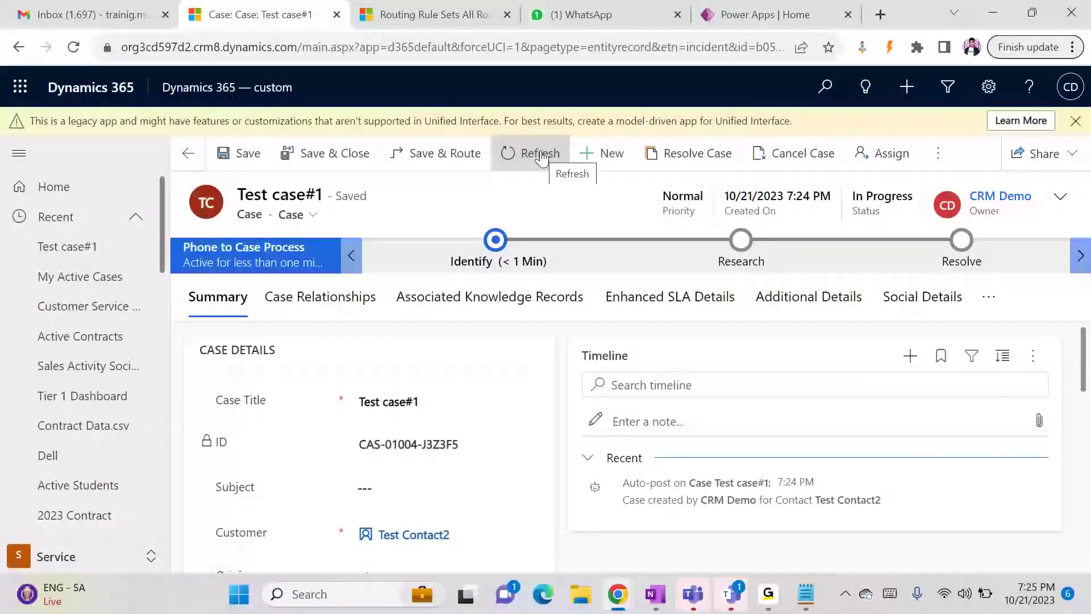
left_click(541, 157)
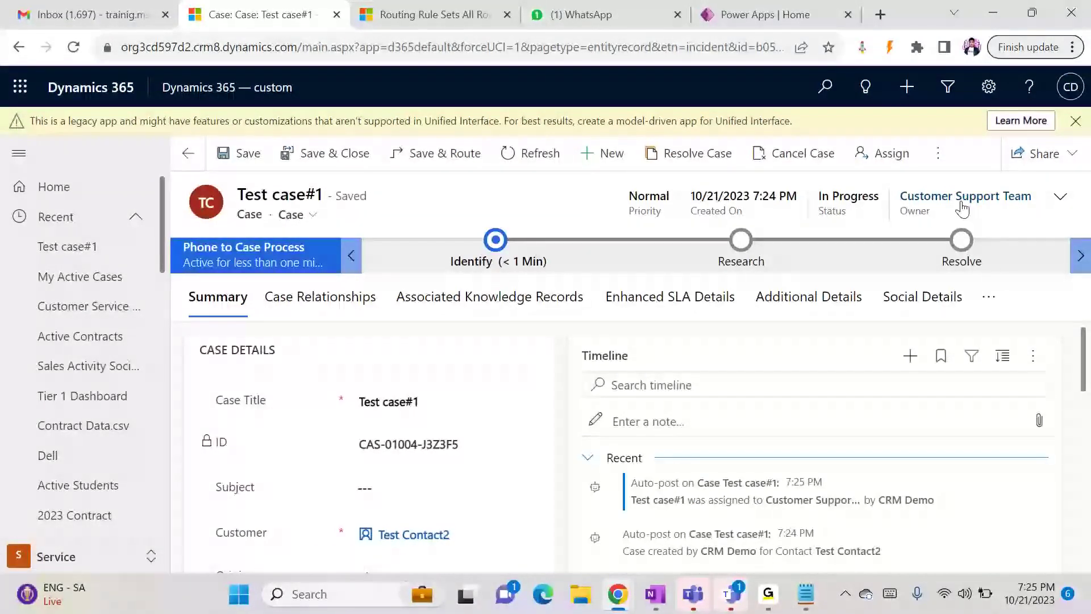
- Fill in a new case titled "Test Case#2" with Web as origin and A. Datum Corporation as customer
left_click(591, 170)
left_click(412, 402)
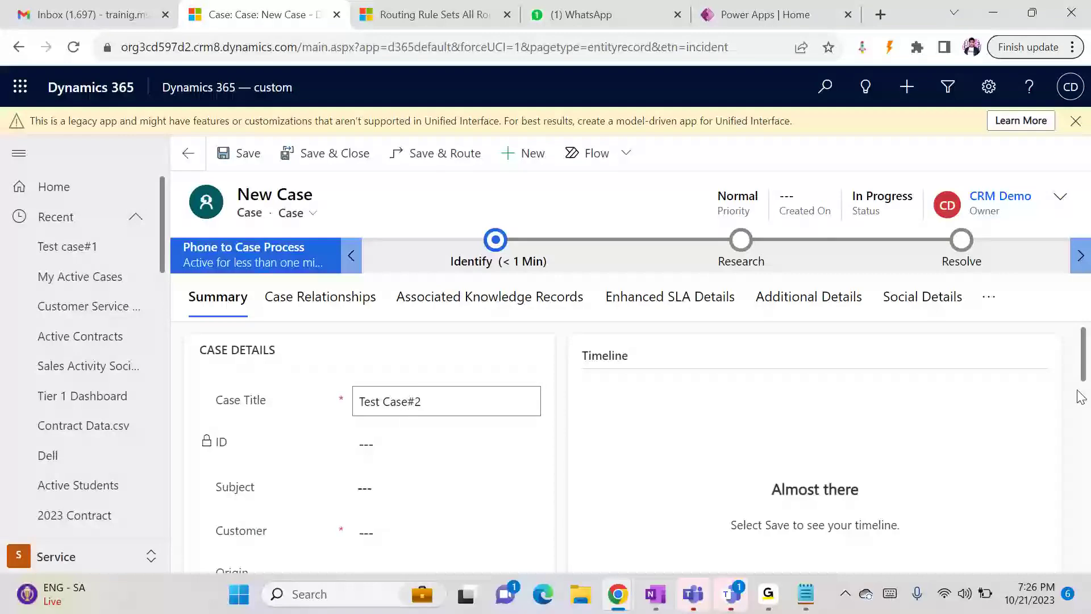
left_click_drag(1083, 367, 1084, 395)
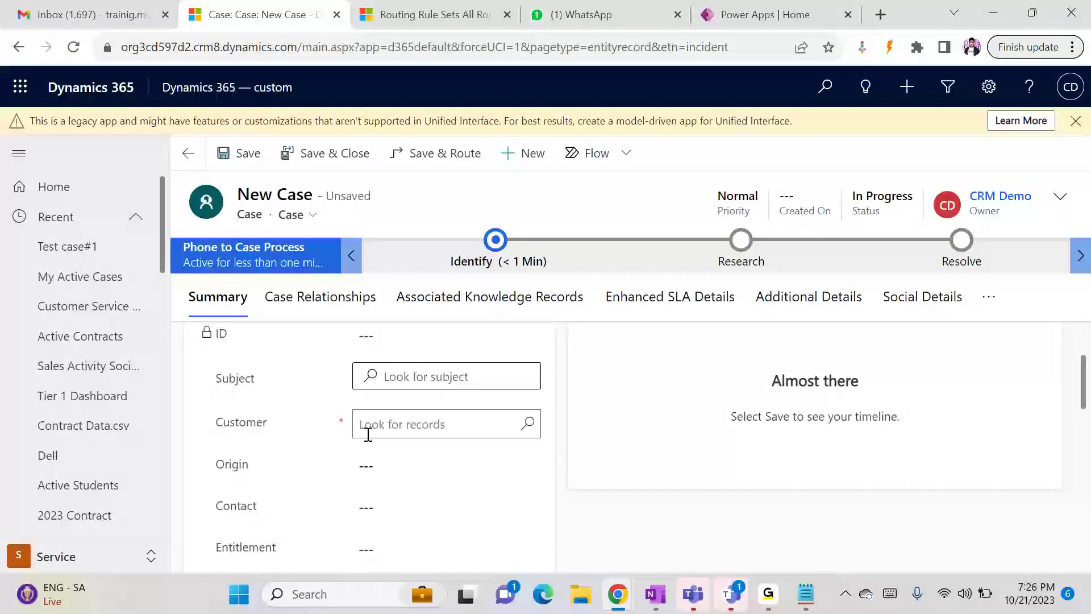
left_click(374, 463)
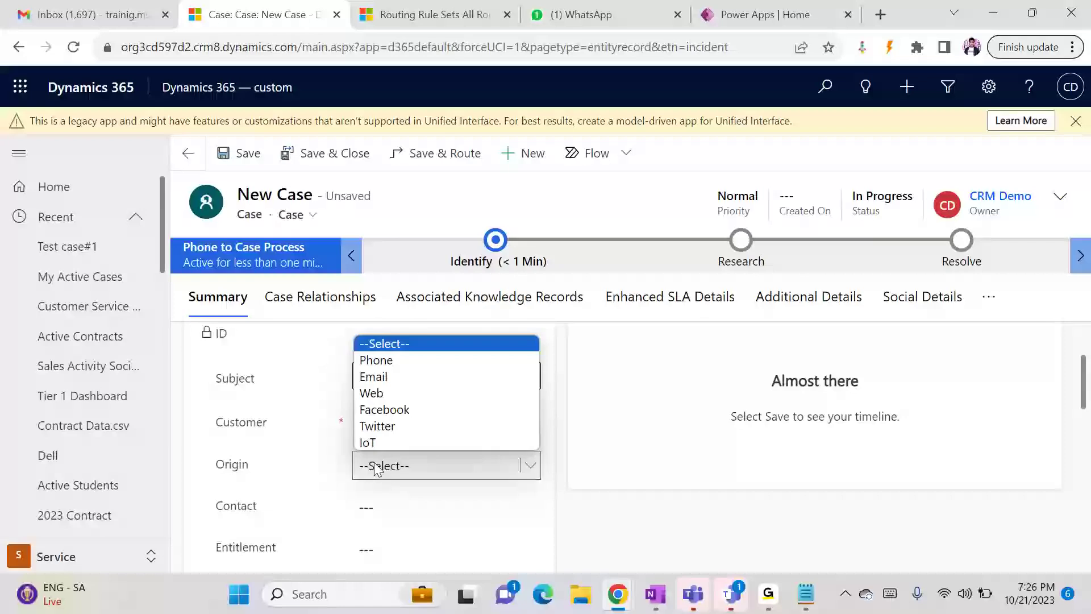
left_click(394, 394)
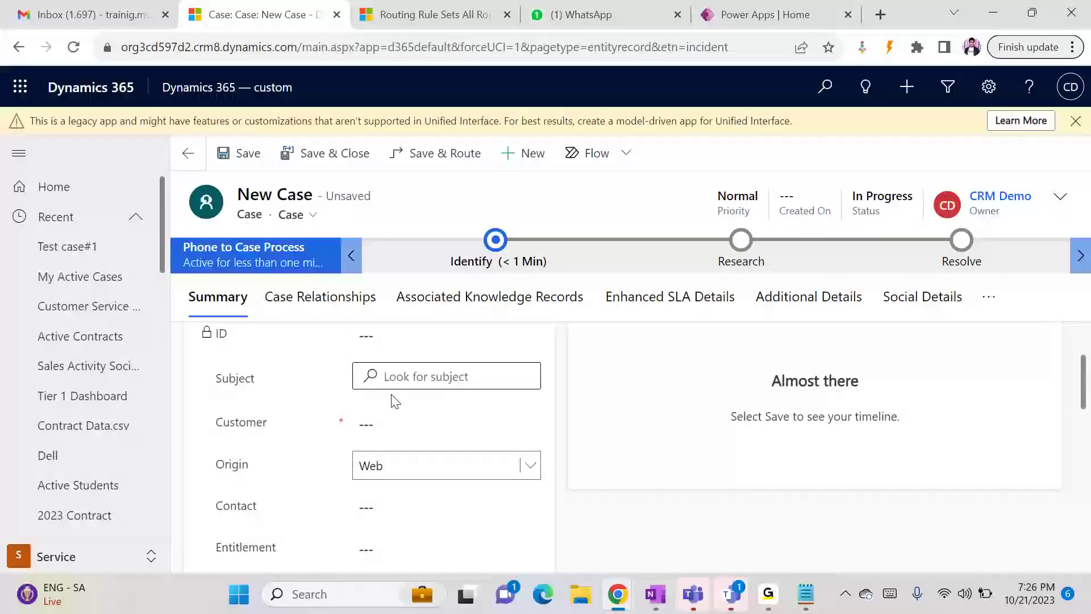
left_click(403, 378)
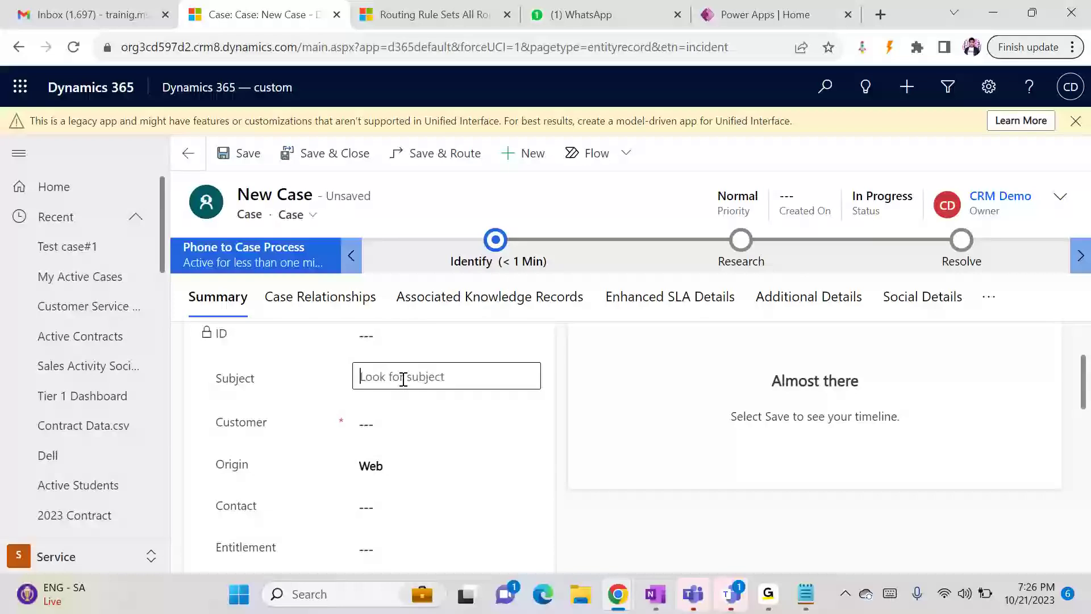
left_click(307, 424)
left_click(377, 426)
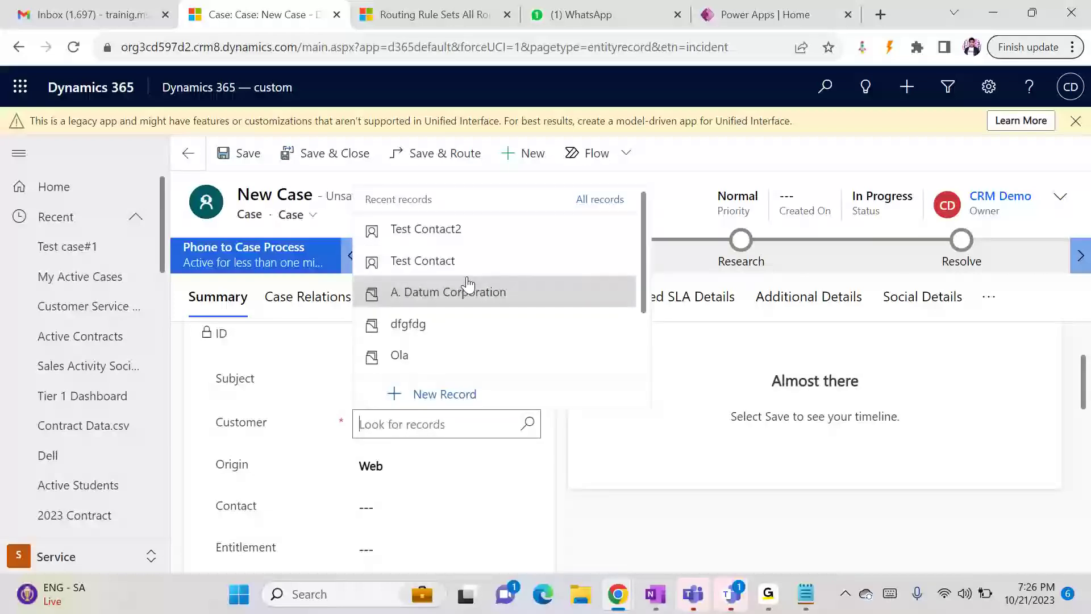
left_click(467, 291)
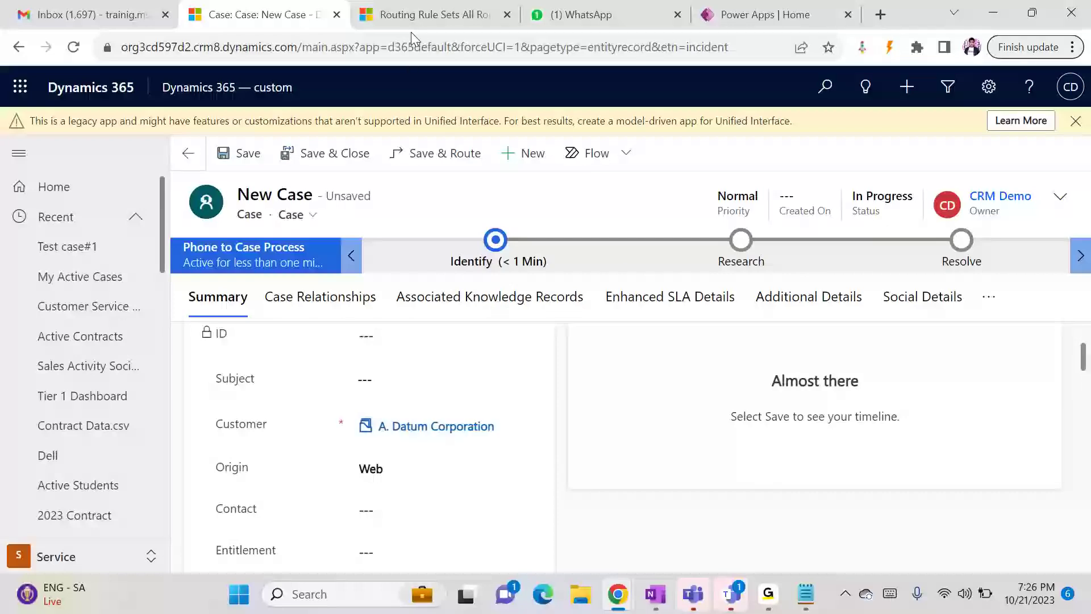
- Check the rule items of the Case Routing rule set for where Web cases are routed, and return to the new case
left_click(420, 17)
left_click(125, 311)
left_click(116, 303)
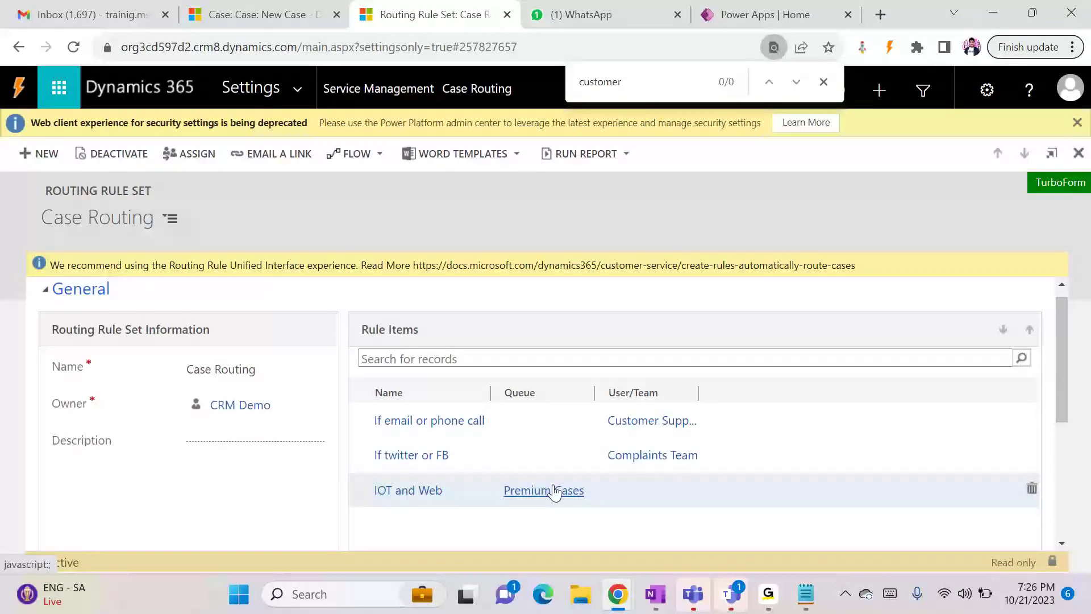
left_click(252, 11)
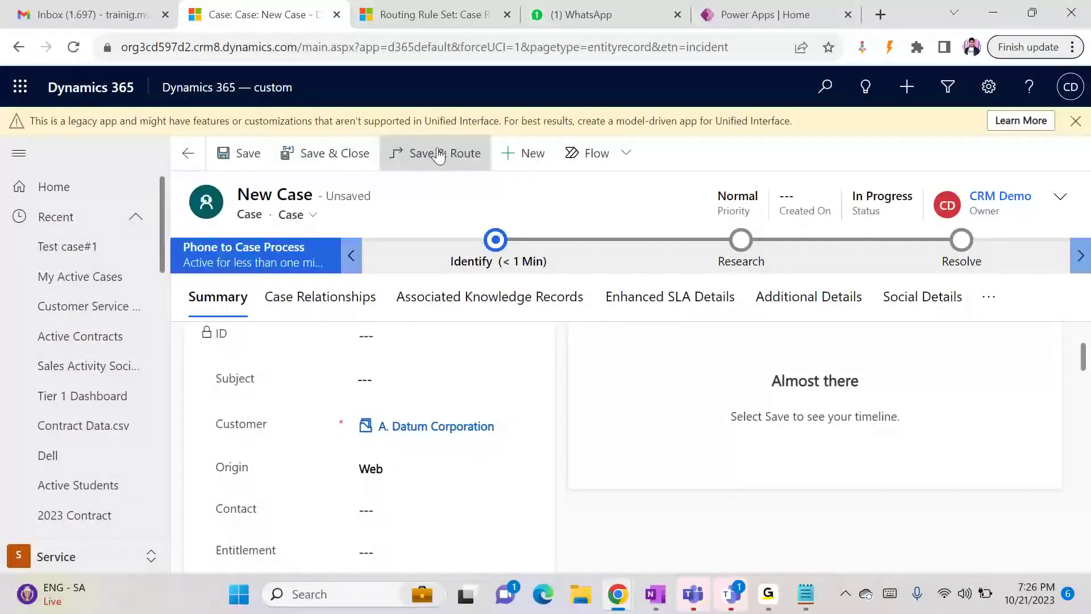
- Save Test Case#2 and route it based on the active routing rule set
left_click(256, 155)
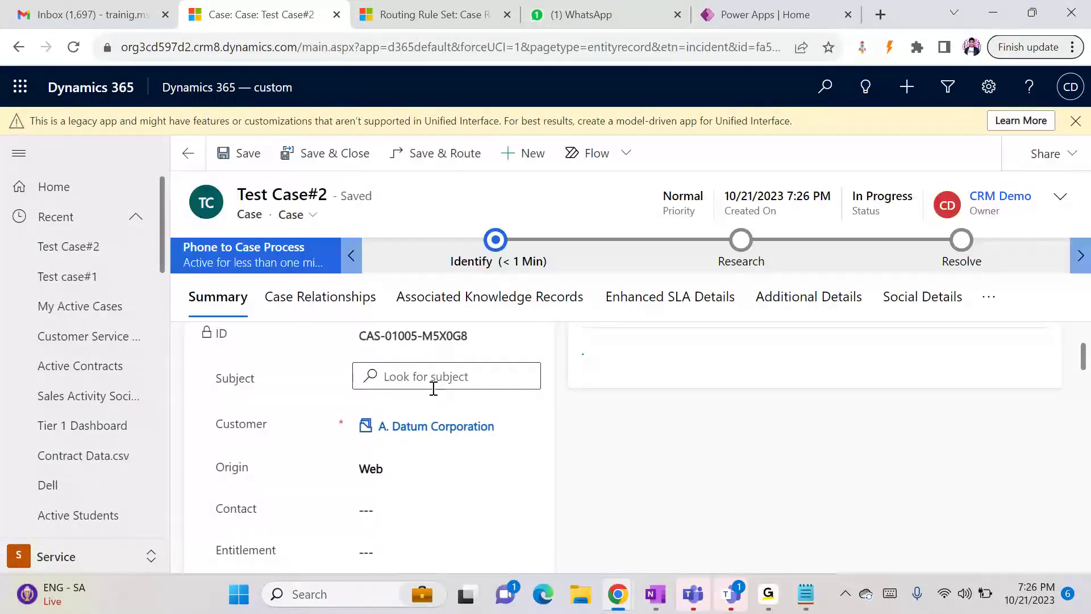
left_click(470, 151)
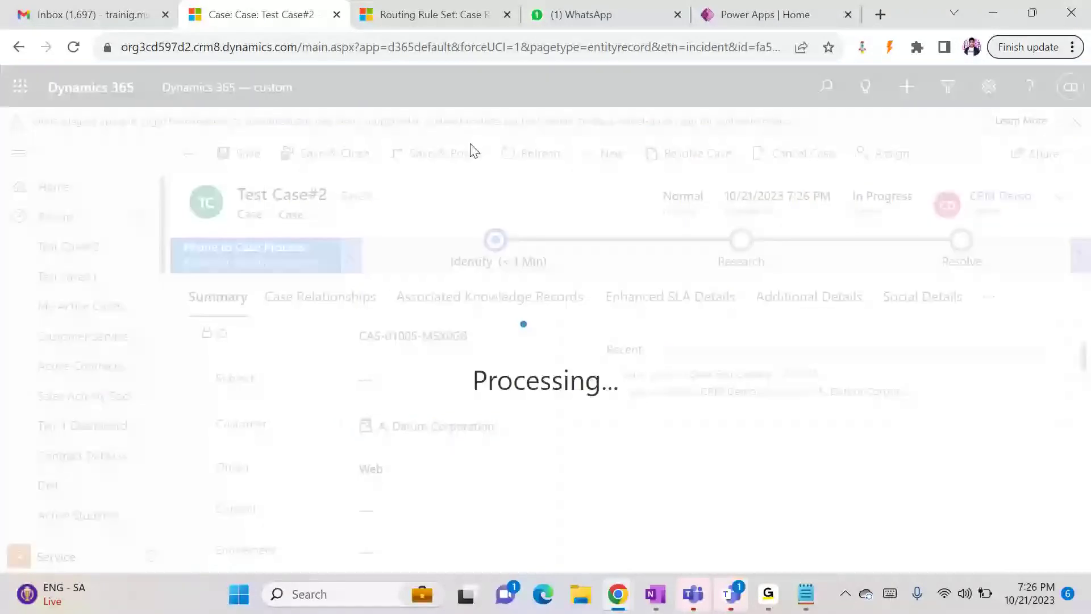
left_click(592, 405)
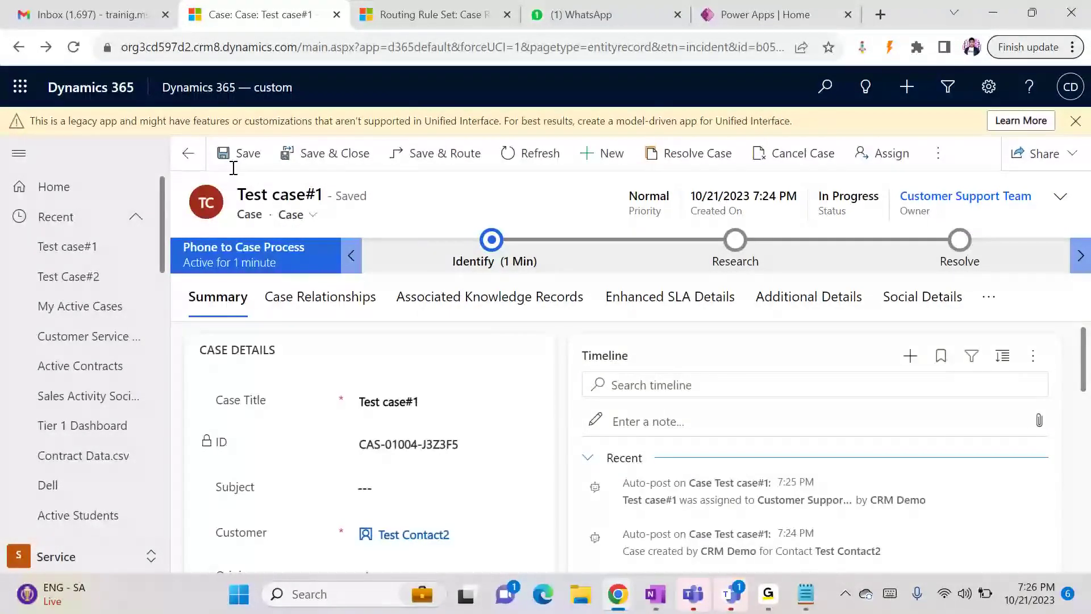
- Reopen Test Case#2 from the recent records and refresh it to check its owner and timeline for the routing result
left_click(84, 277)
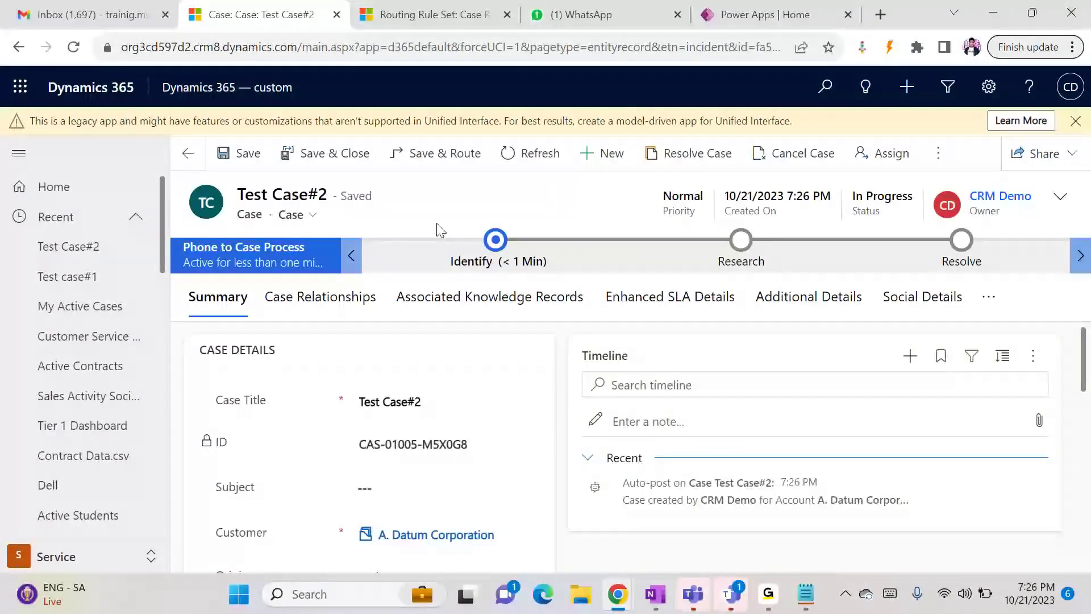
left_click(539, 151)
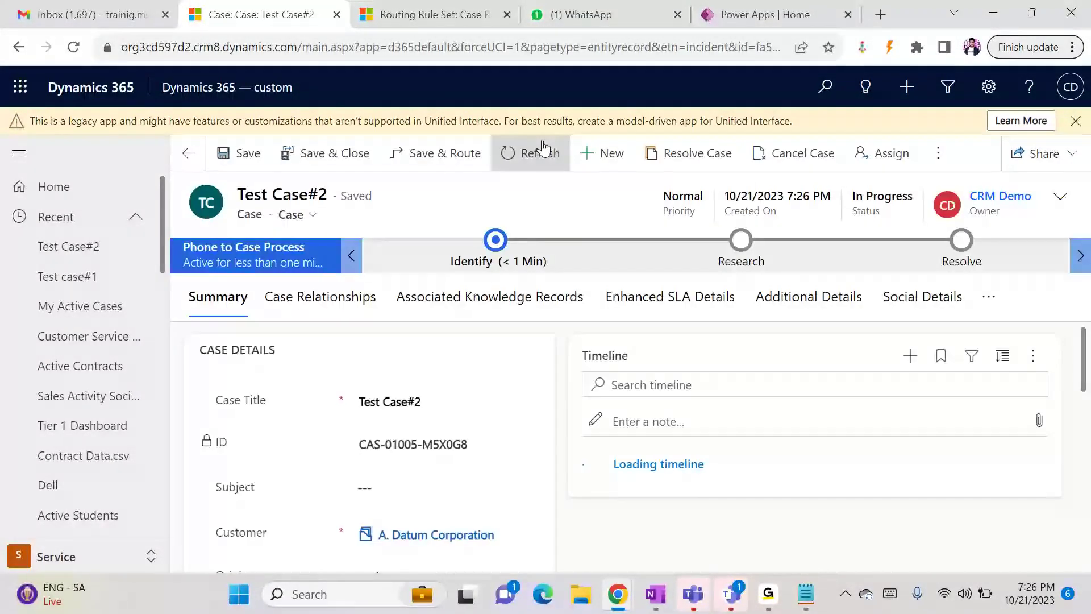
left_click(540, 151)
left_click(541, 151)
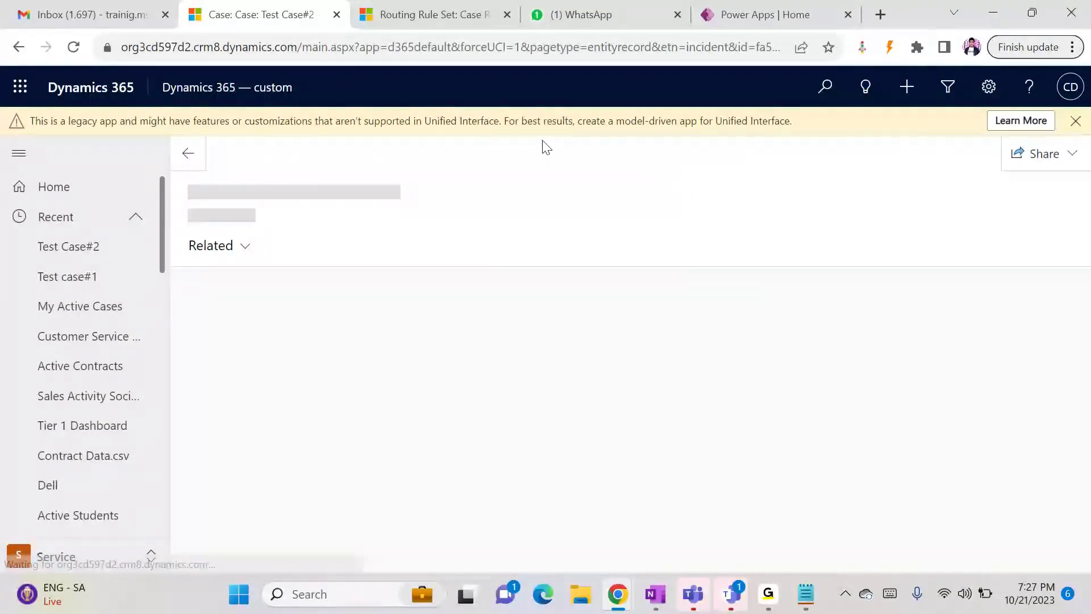
left_click(544, 150)
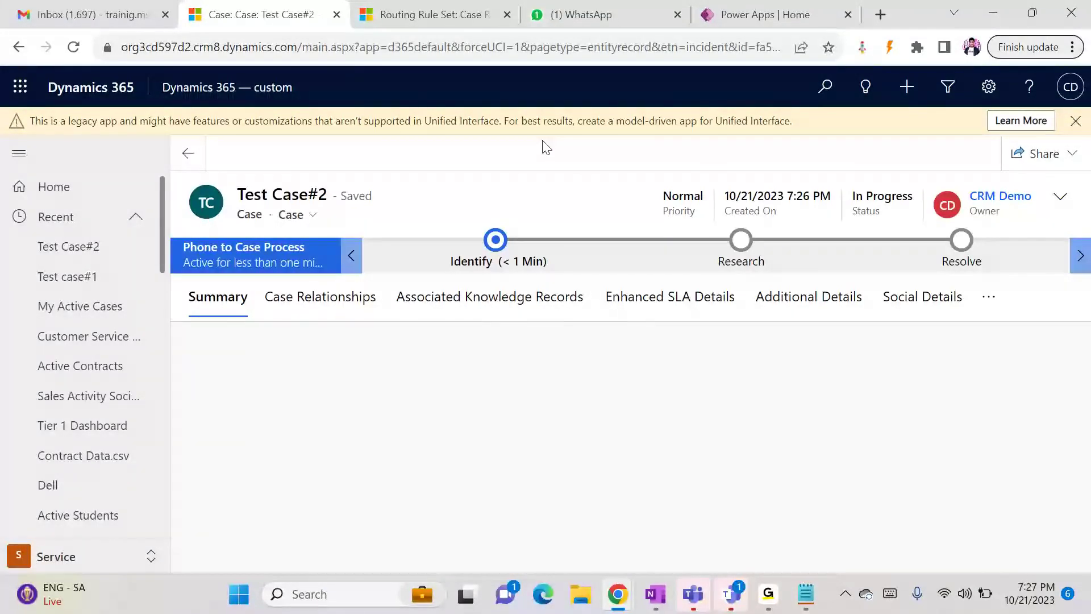
left_click(542, 150)
left_click(542, 150)
left_click(543, 150)
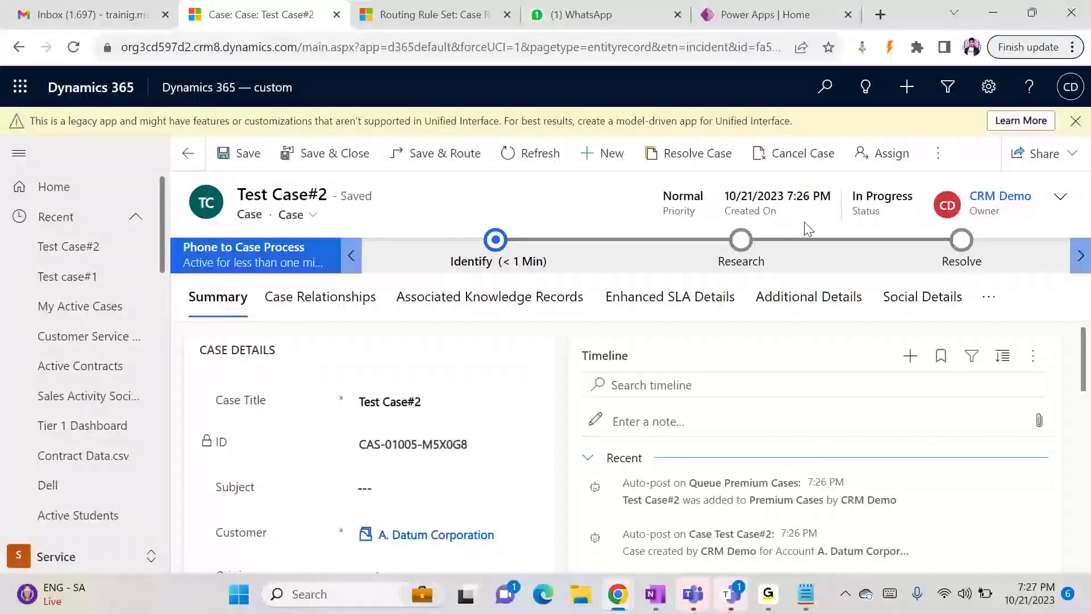
- Return to the Service Management settings from the Case Routing rule set and open the list of queues
left_click(411, 18)
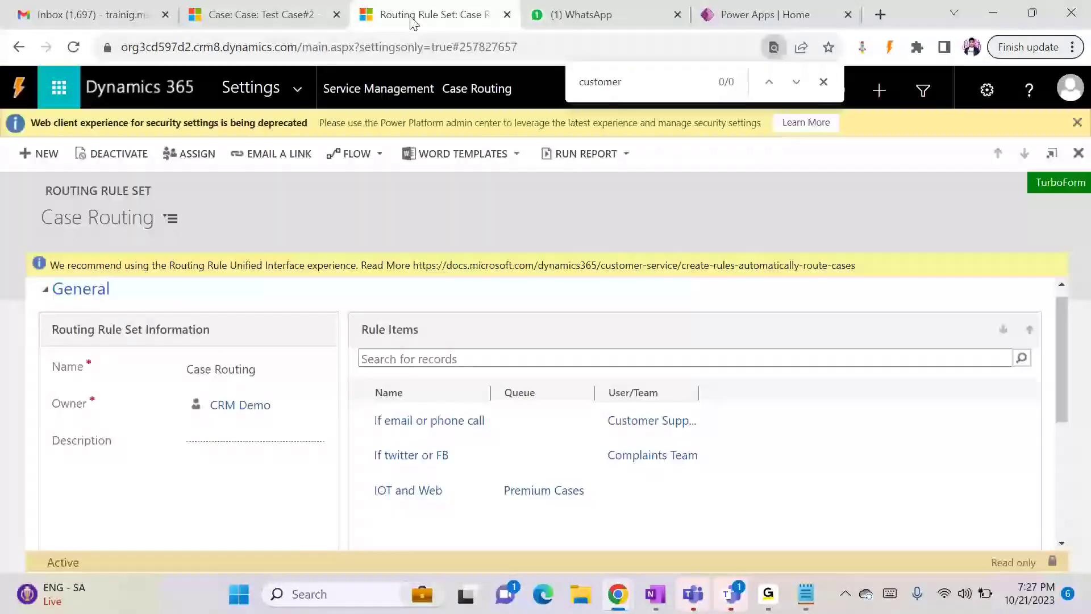
left_click(273, 7)
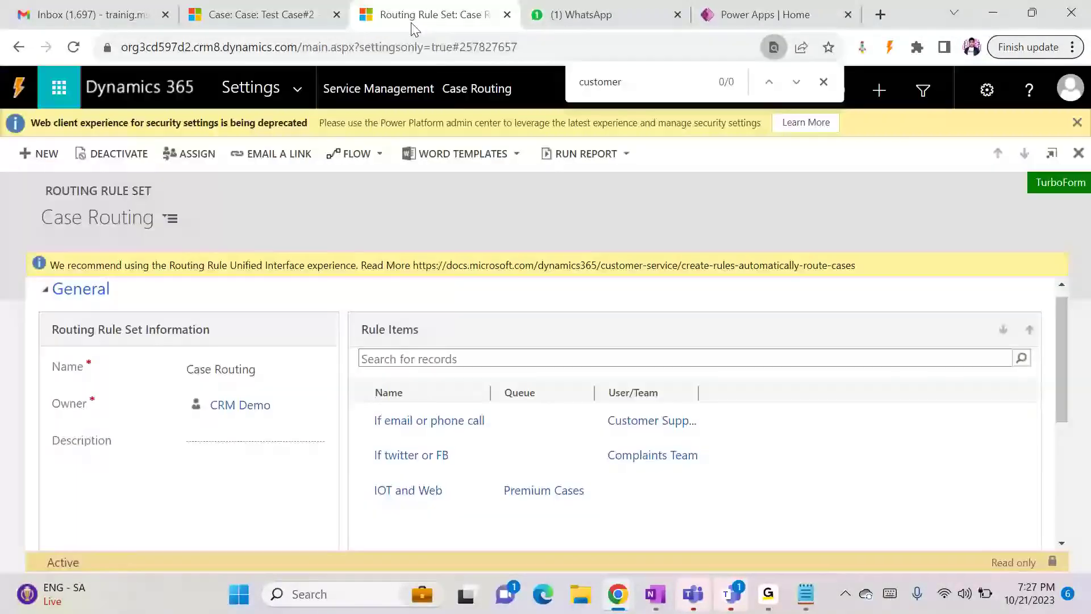
left_click(438, 16)
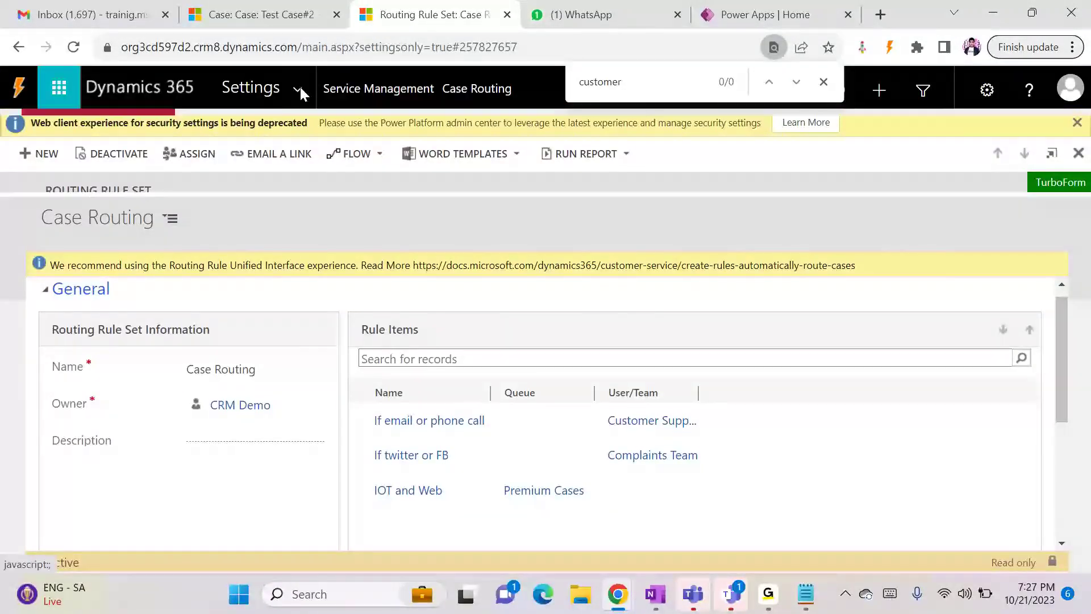
left_click(299, 85)
left_click(386, 90)
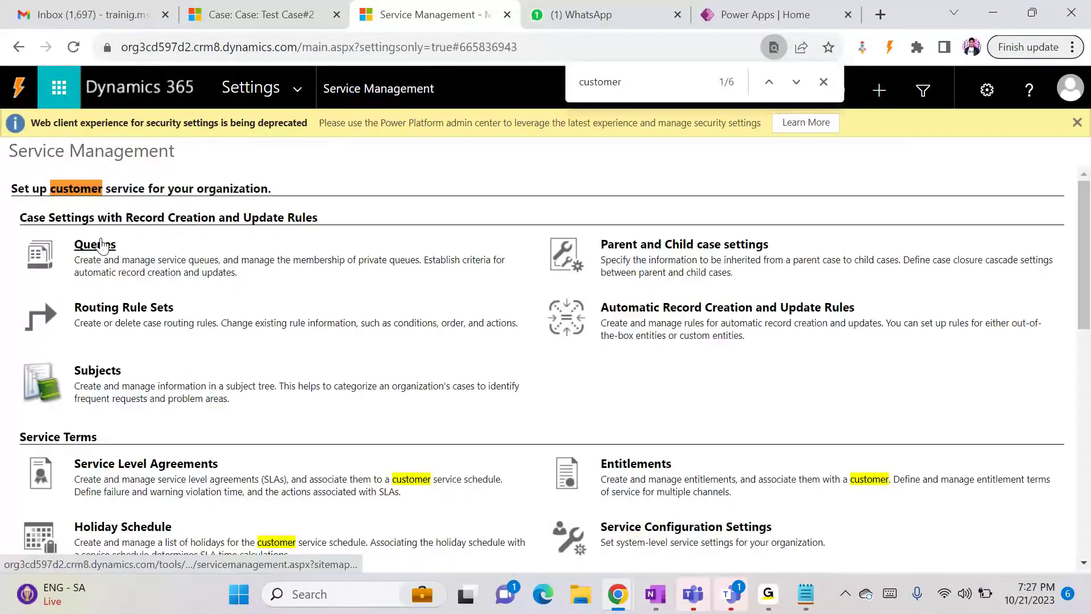
left_click(85, 245)
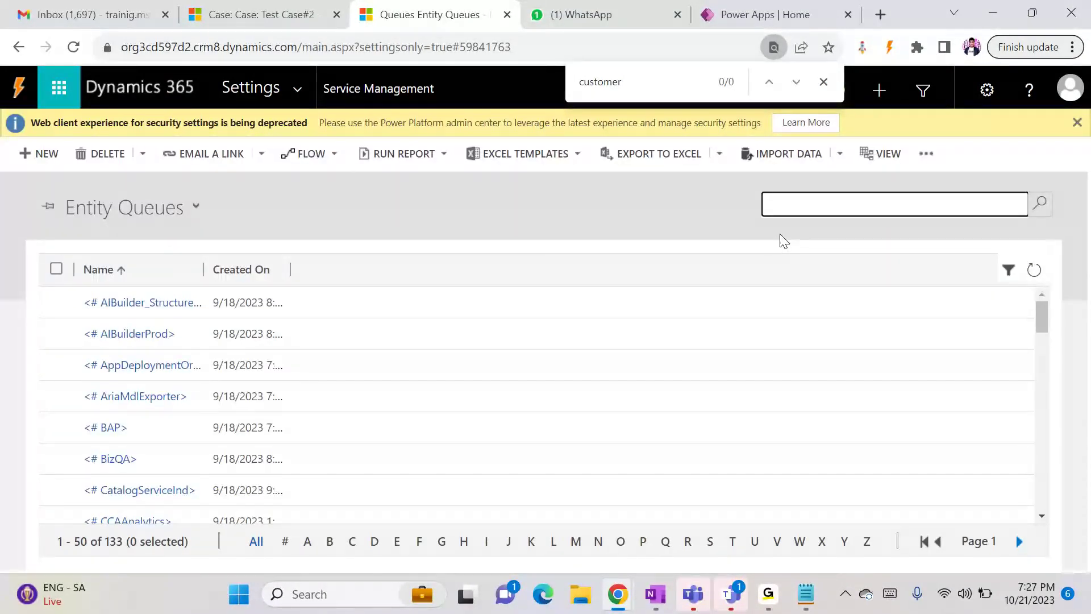
- Search the queues for "pre" and open the Premium Cases queue to check its queue items
type("prw")
key("Return")
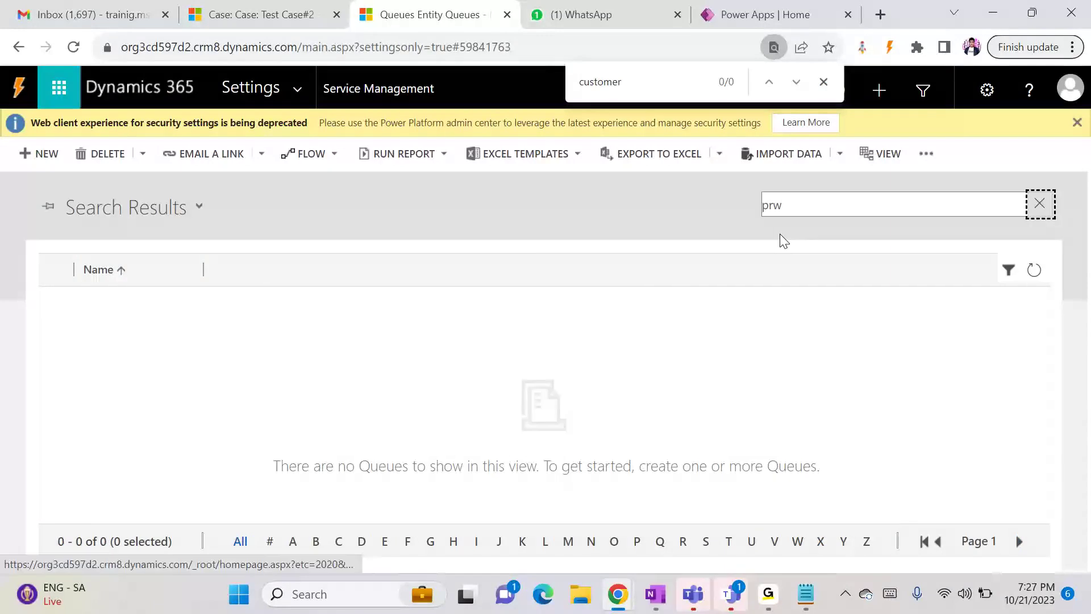
left_click(813, 194)
double_click(813, 194)
type("pre")
key("Return")
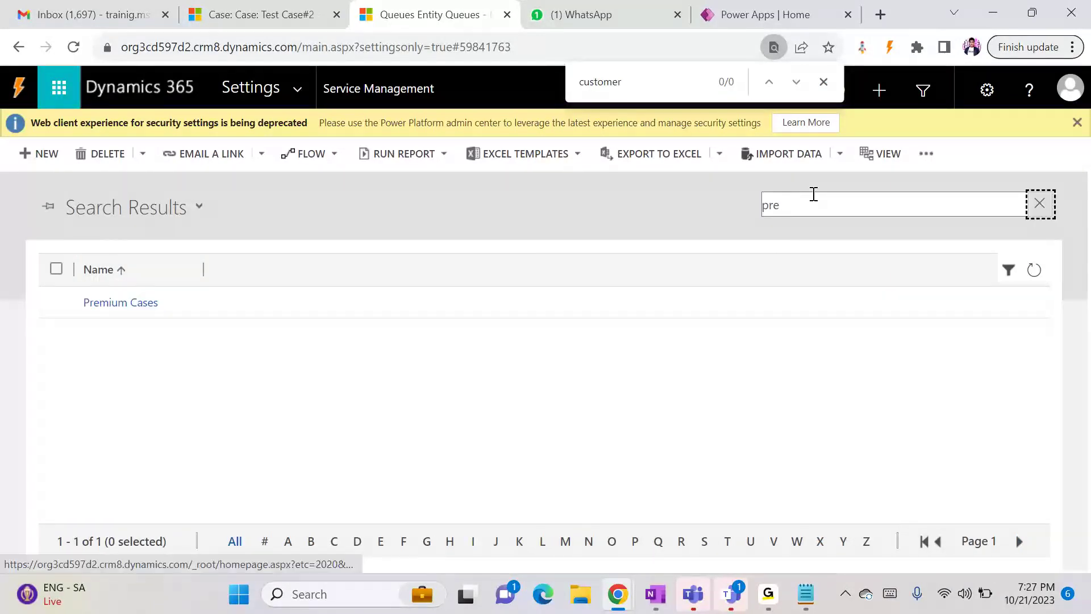
left_click(141, 304)
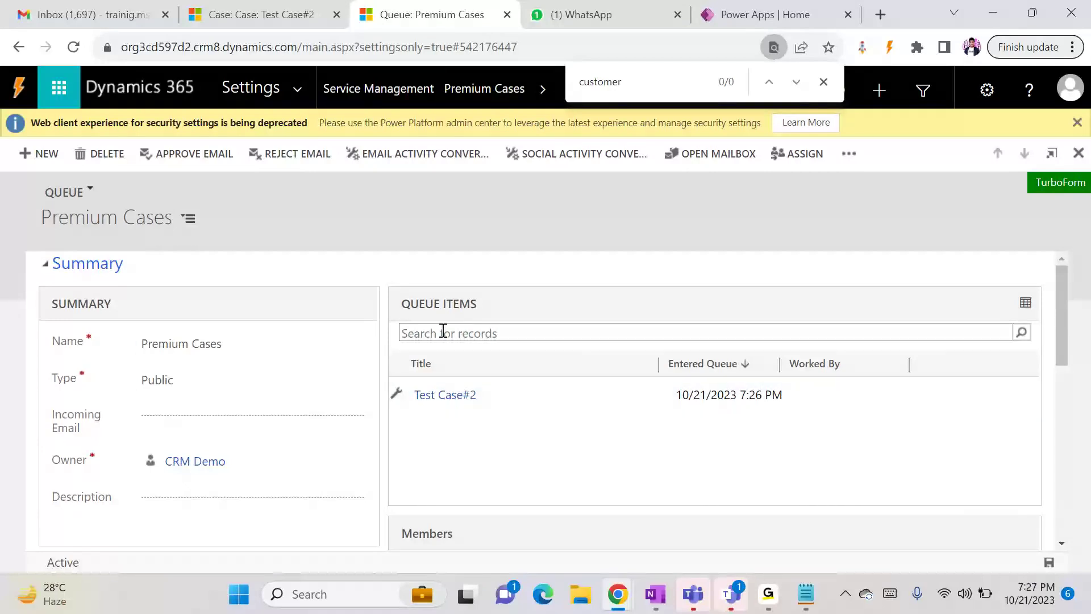
- Clear the owner of Test Case#2, browse the users and teams available as owner, and try to refresh the case
left_click(268, 14)
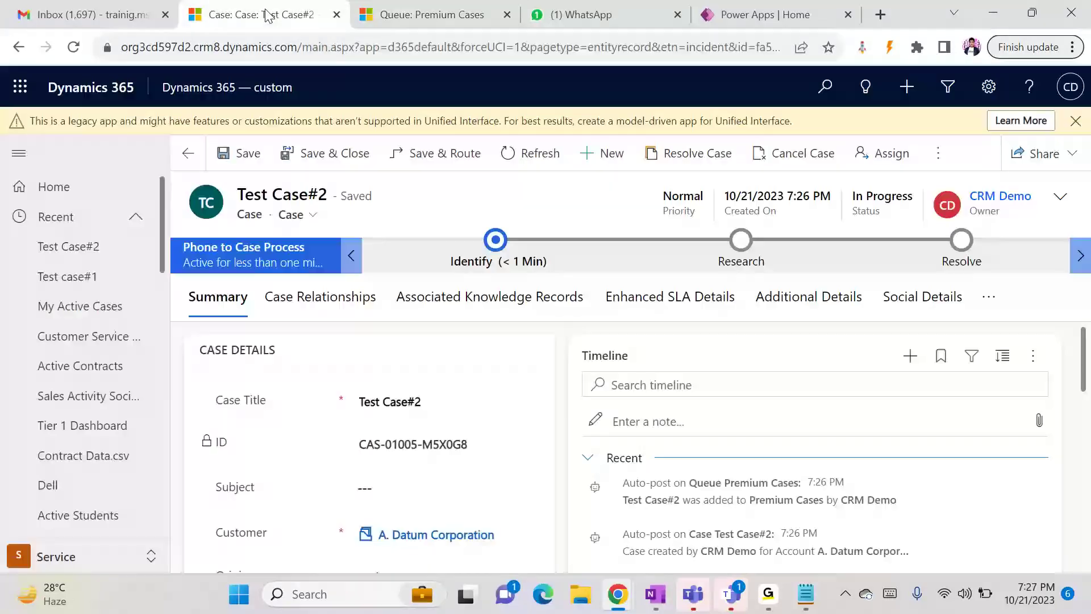
left_click(1060, 197)
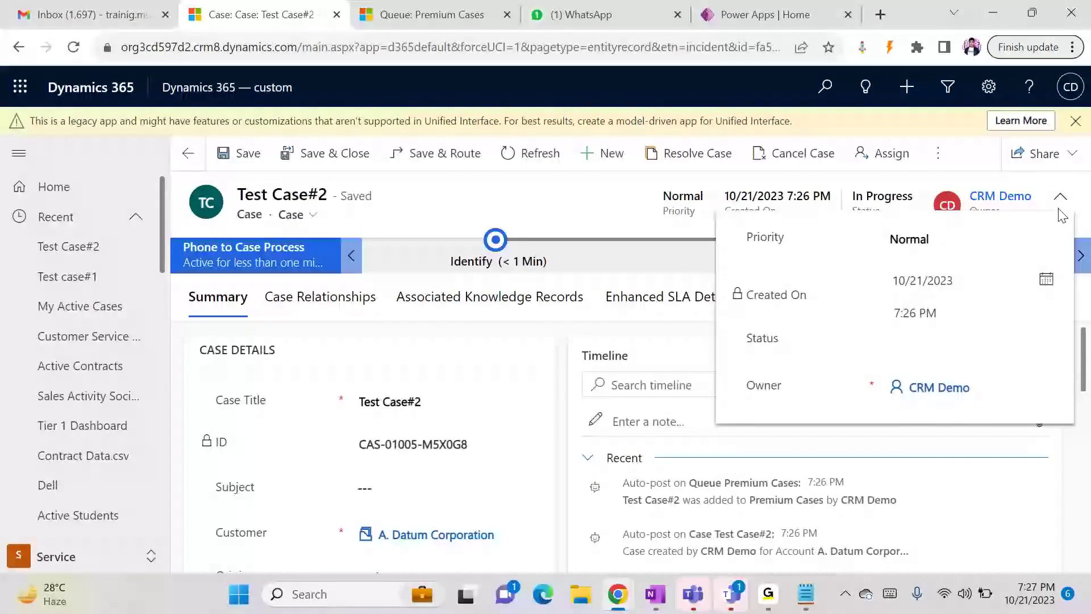
left_click(995, 387)
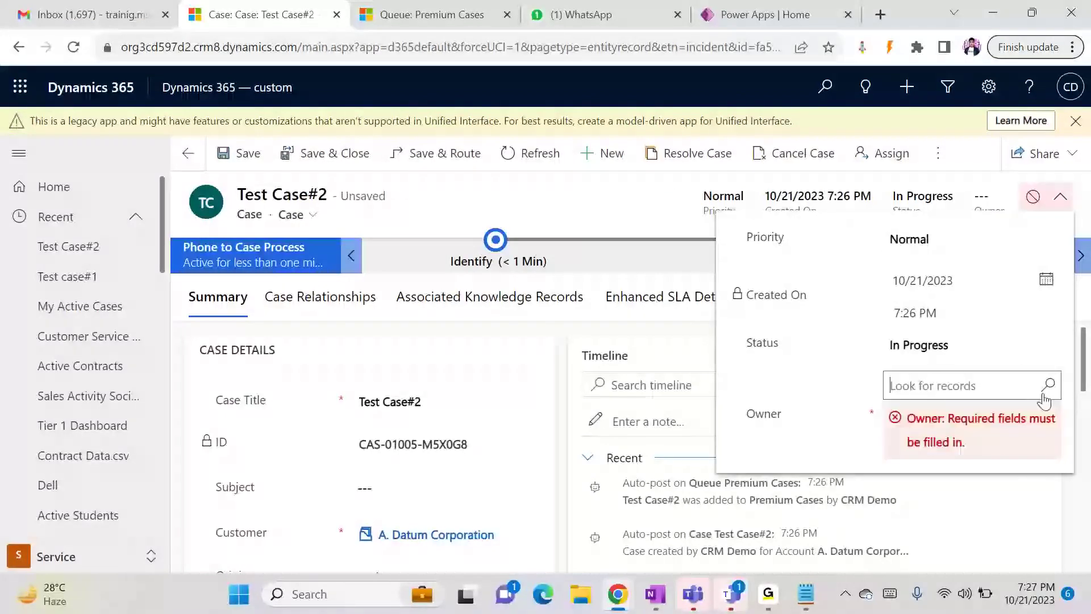
left_click(1047, 389)
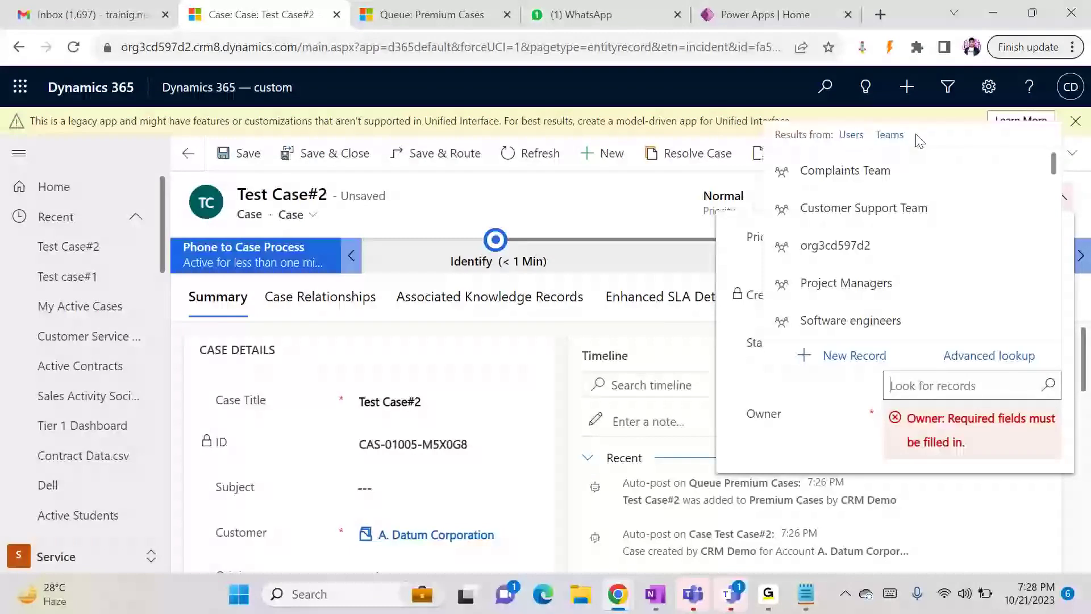
left_click(623, 195)
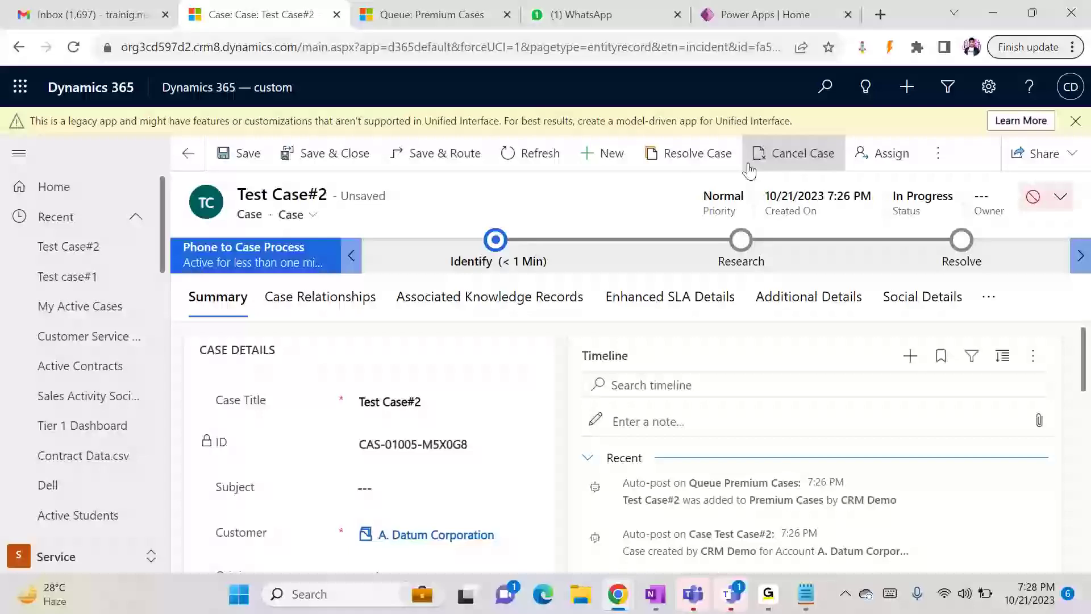
left_click(551, 153)
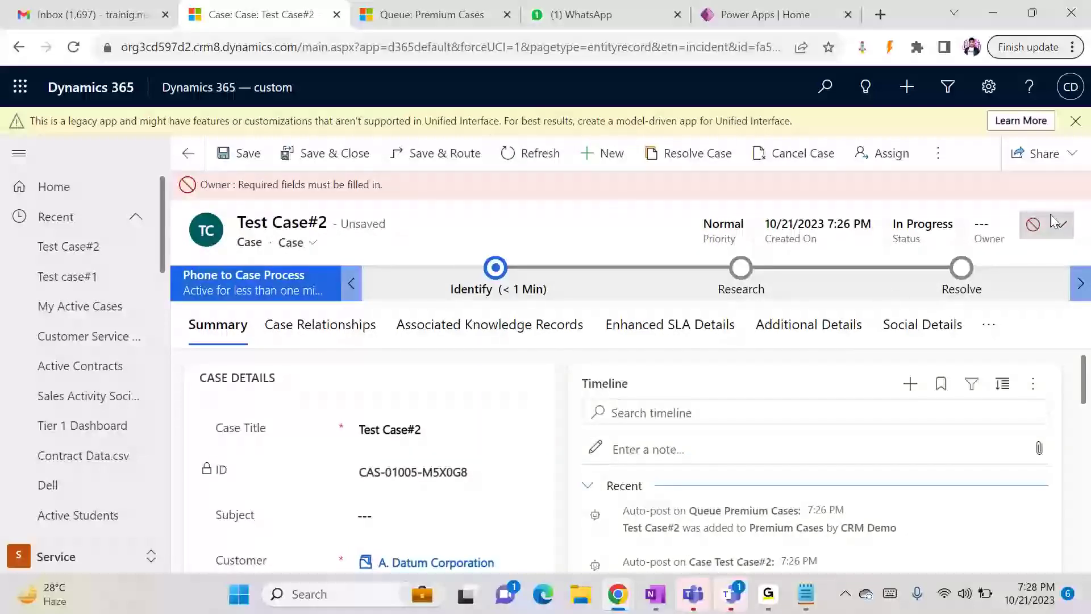
- Set the owner of Test Case#2 to CRM Demo, and save and close the case
left_click(1067, 225)
left_click(946, 403)
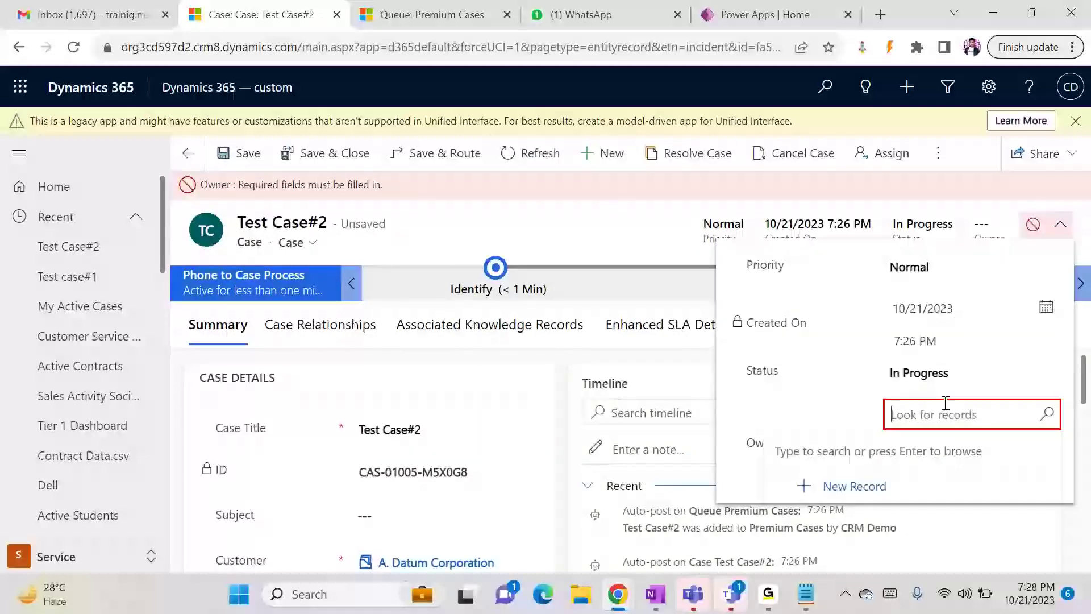
type("crm")
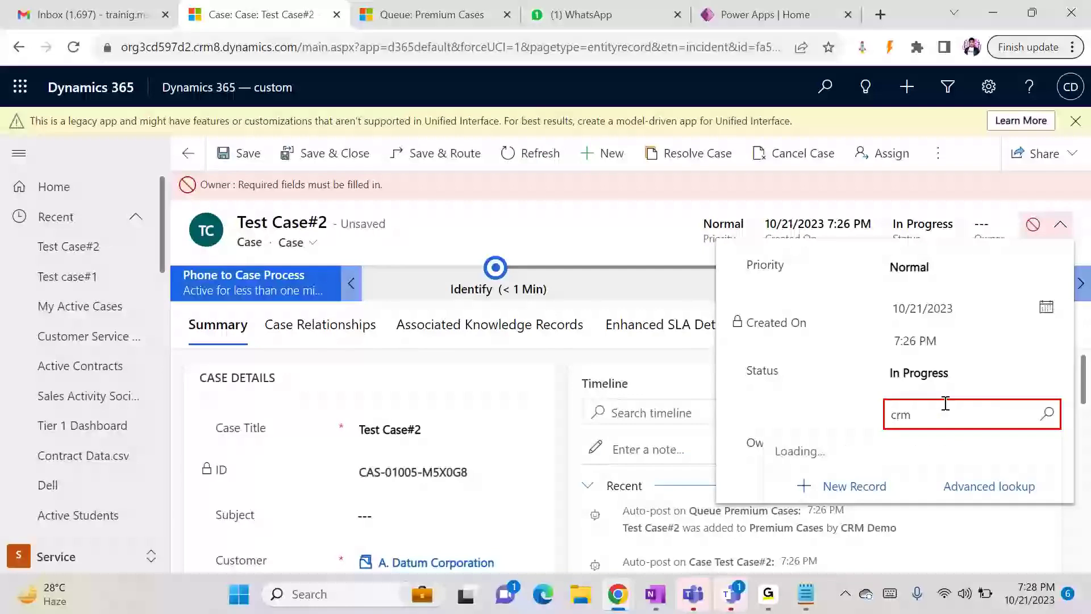
left_click(891, 472)
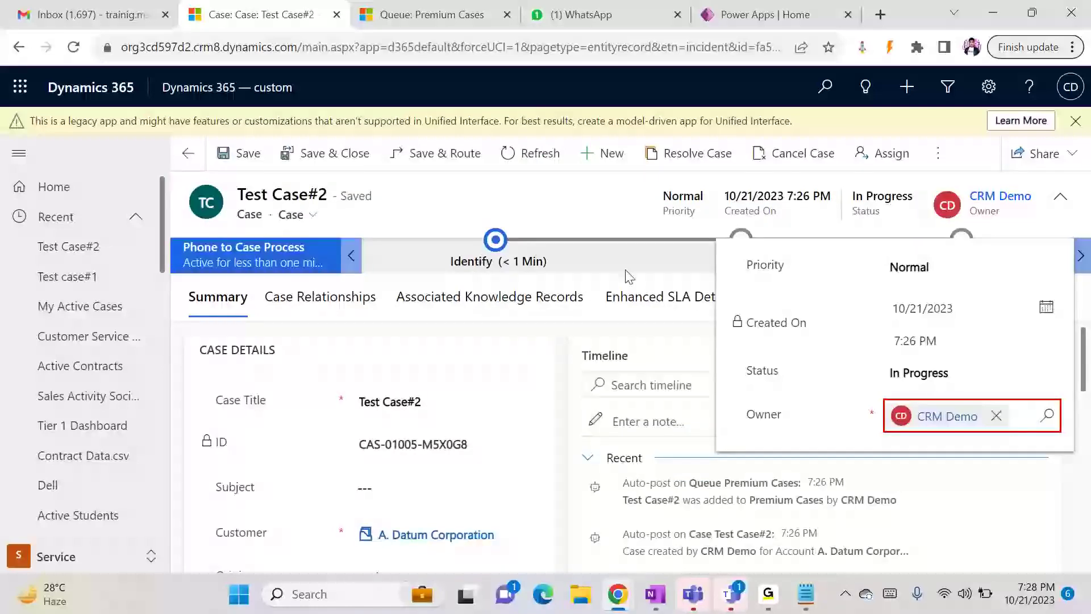
left_click(316, 155)
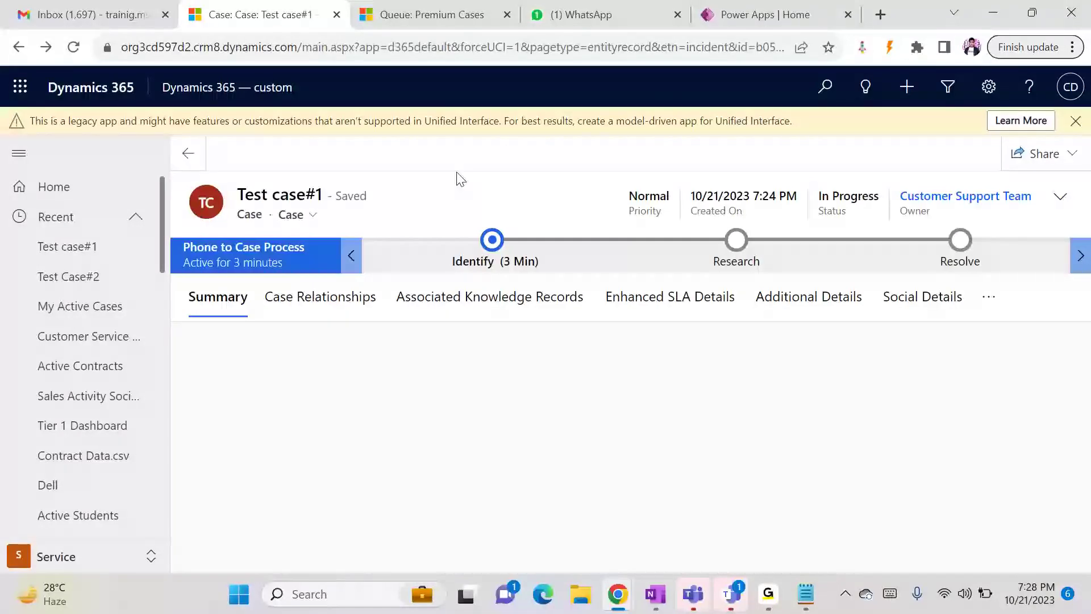
- Start a new case titled Test Case#3 and set its customer to dfgfdg
left_click(630, 161)
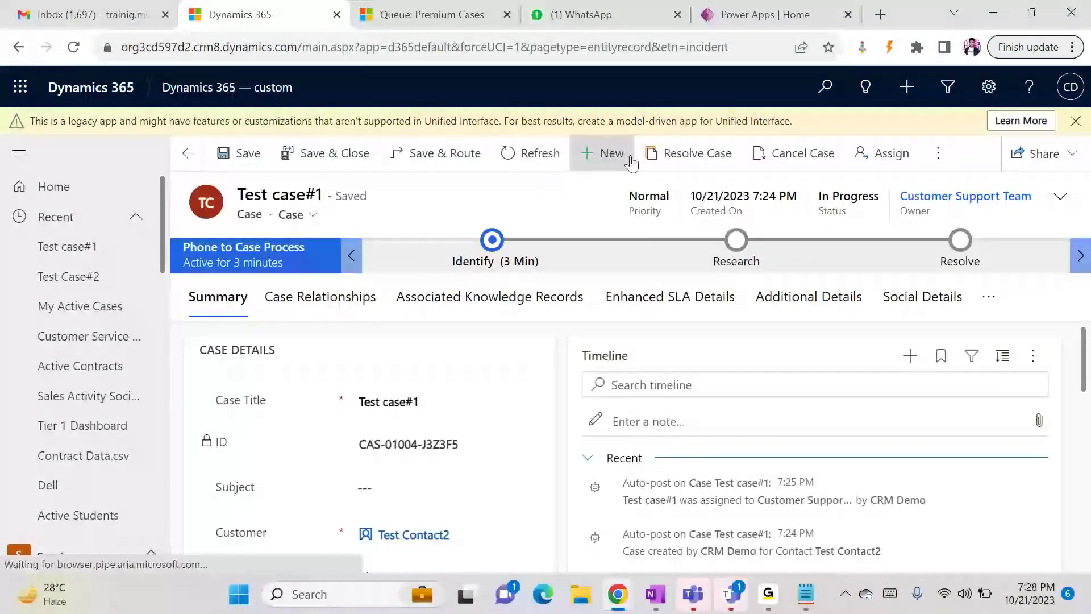
left_click(375, 399)
type("Tes")
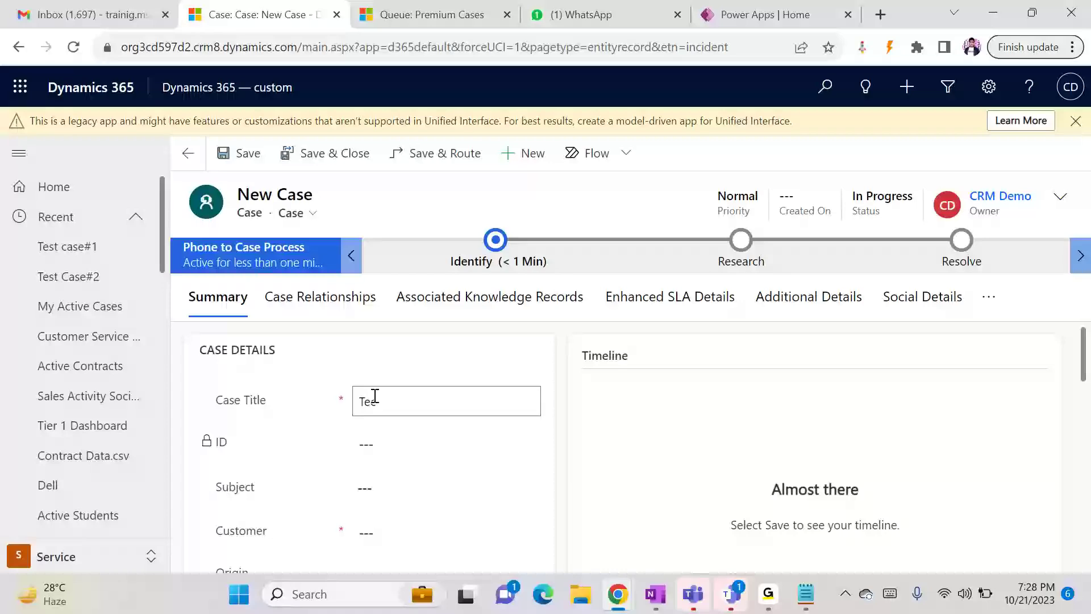
type("t Case#3")
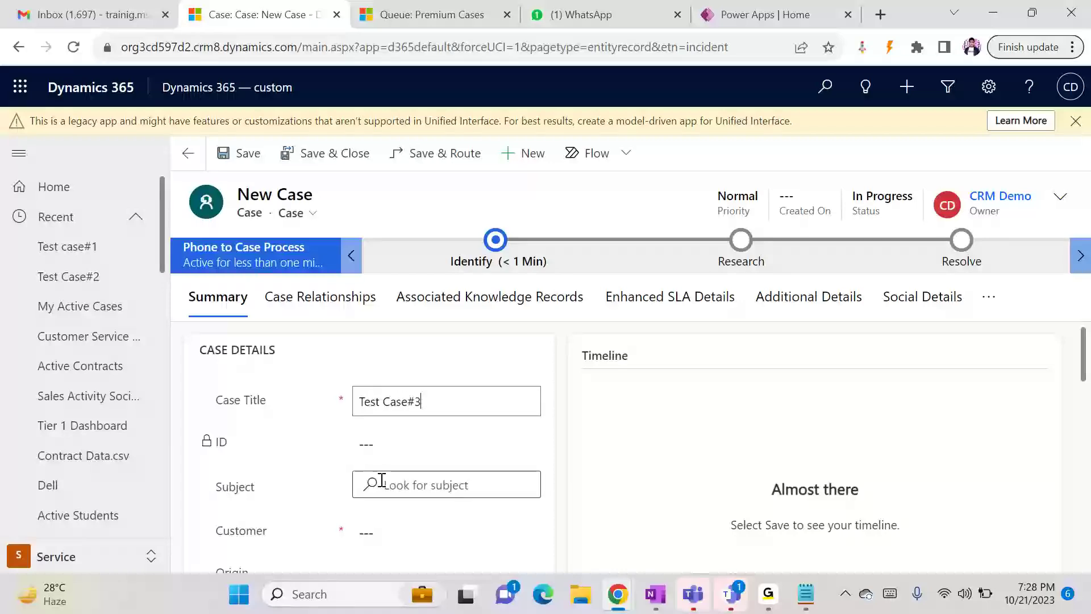
left_click(404, 531)
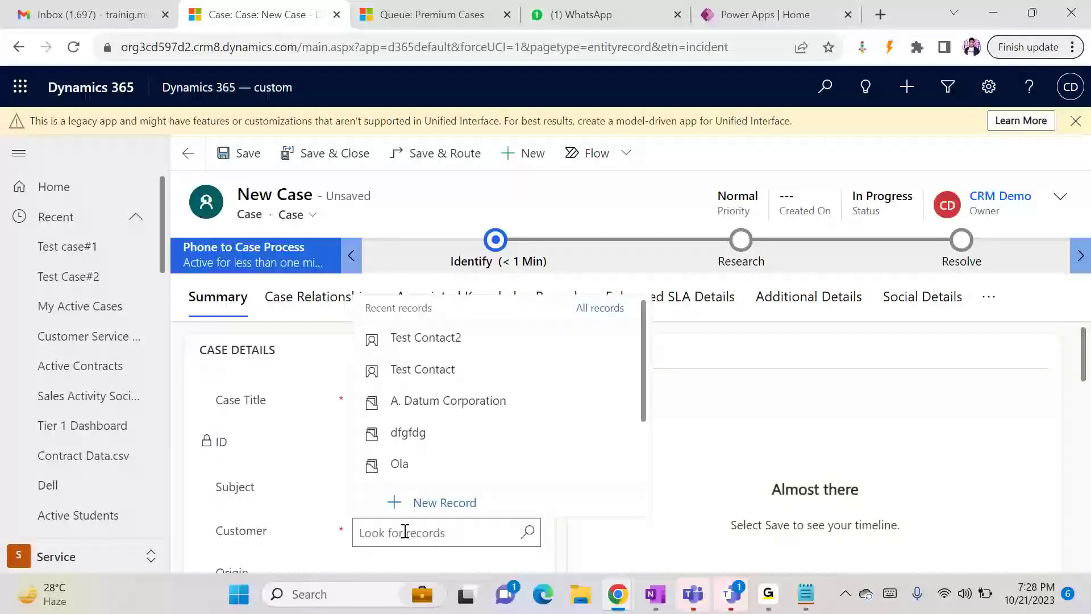
left_click(459, 441)
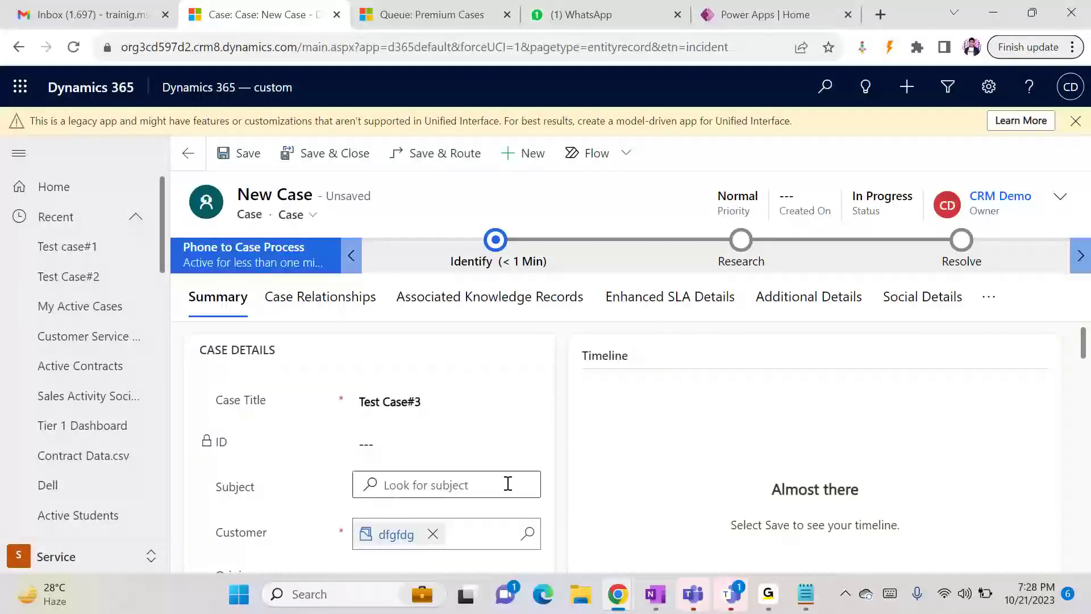
- Set the origin of the new Test Case#3 to Facebook
scroll(1087, 358, "down", 2)
scroll(1087, 358, "down", 1)
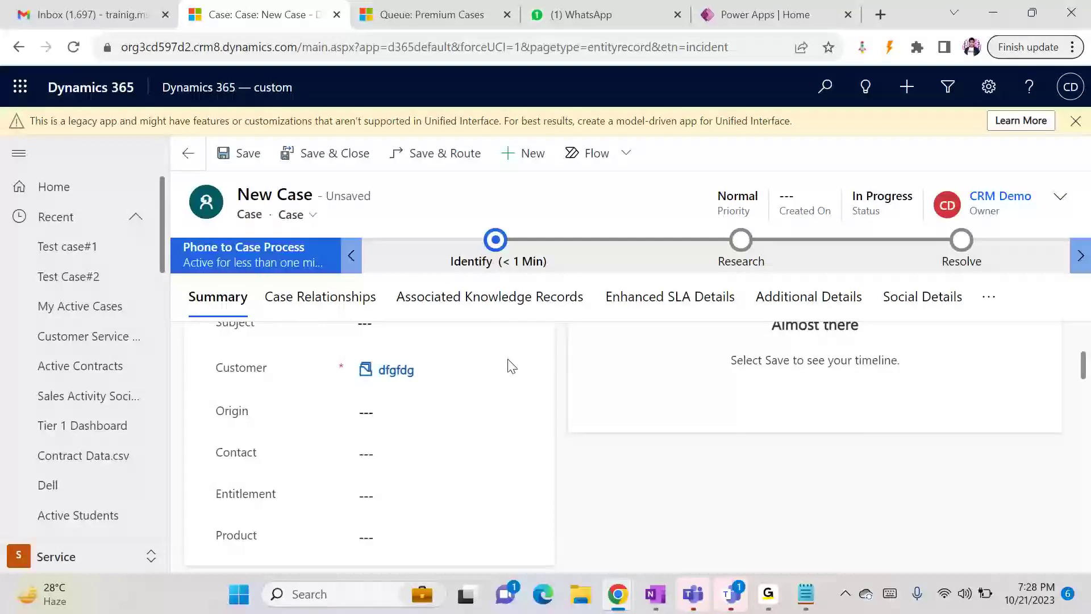
left_click(403, 411)
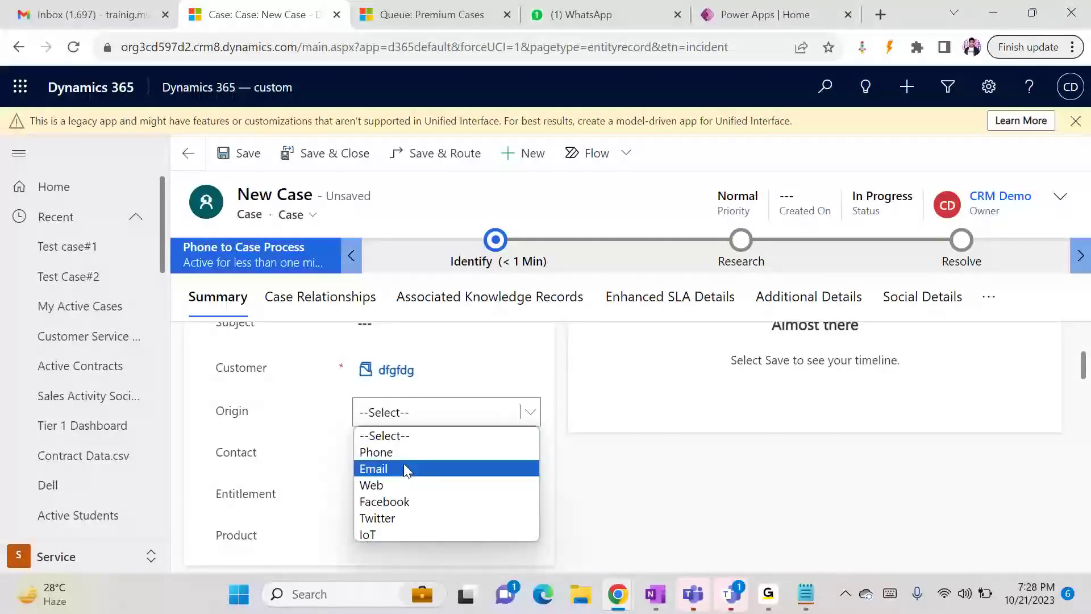
left_click(392, 502)
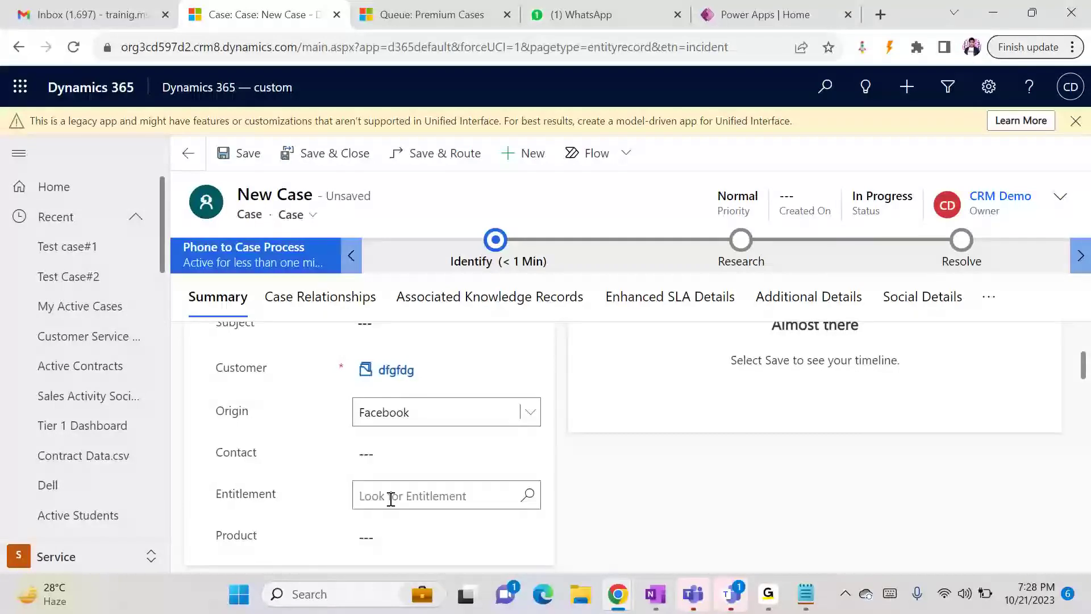
left_click(664, 518)
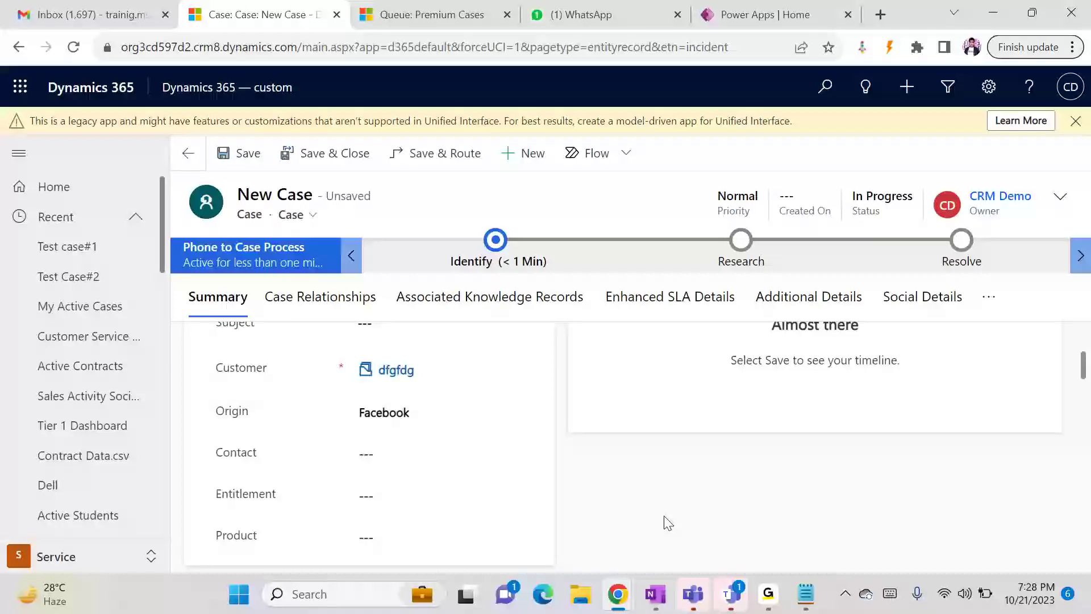
- Return to the Service Management settings and open the Case Routing rule set to check its rule items
left_click(432, 15)
left_click(406, 68)
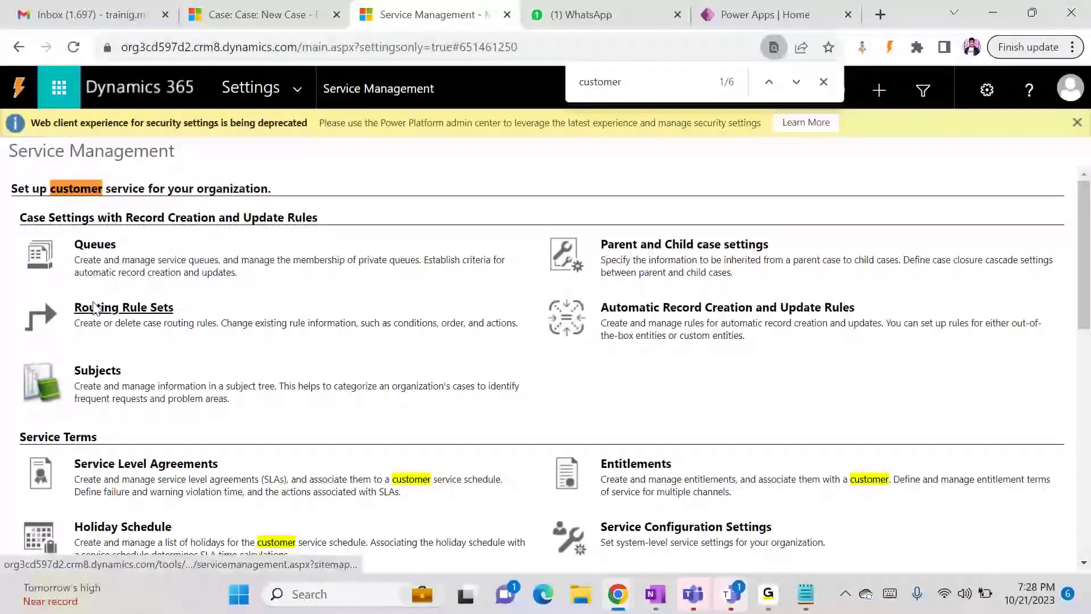
left_click(95, 309)
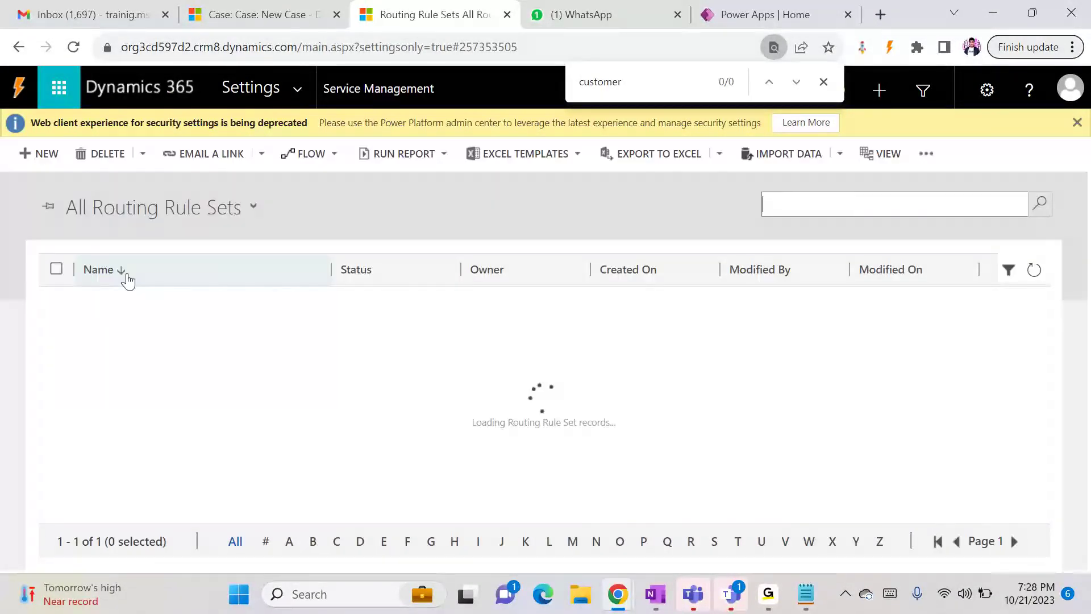
left_click(113, 302)
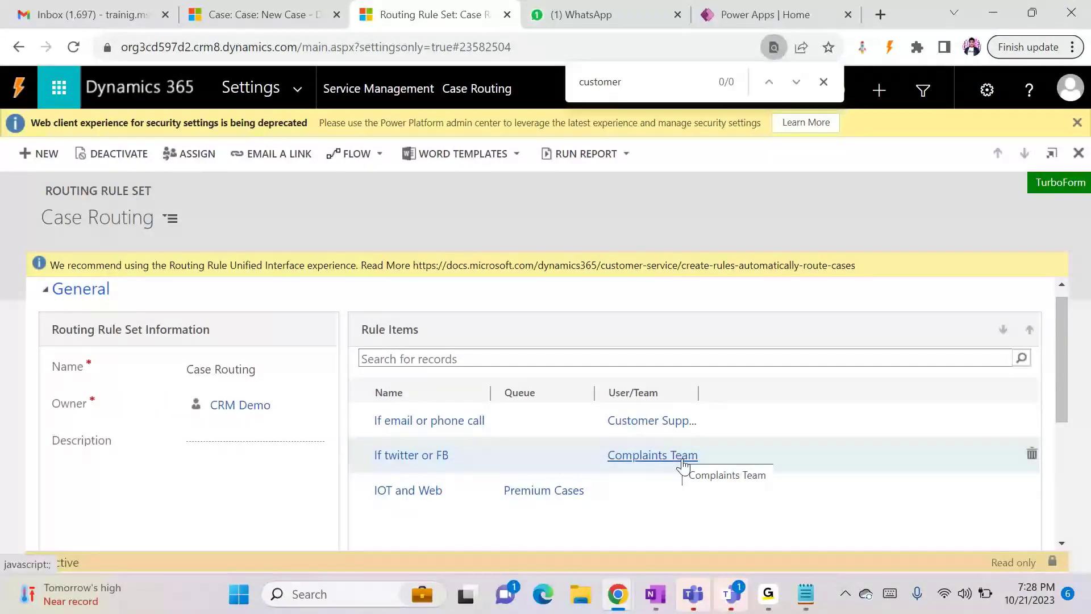
- Save Test Case#3 and route it with the active routing rule set, and reopen the case to check its owner
left_click(242, 15)
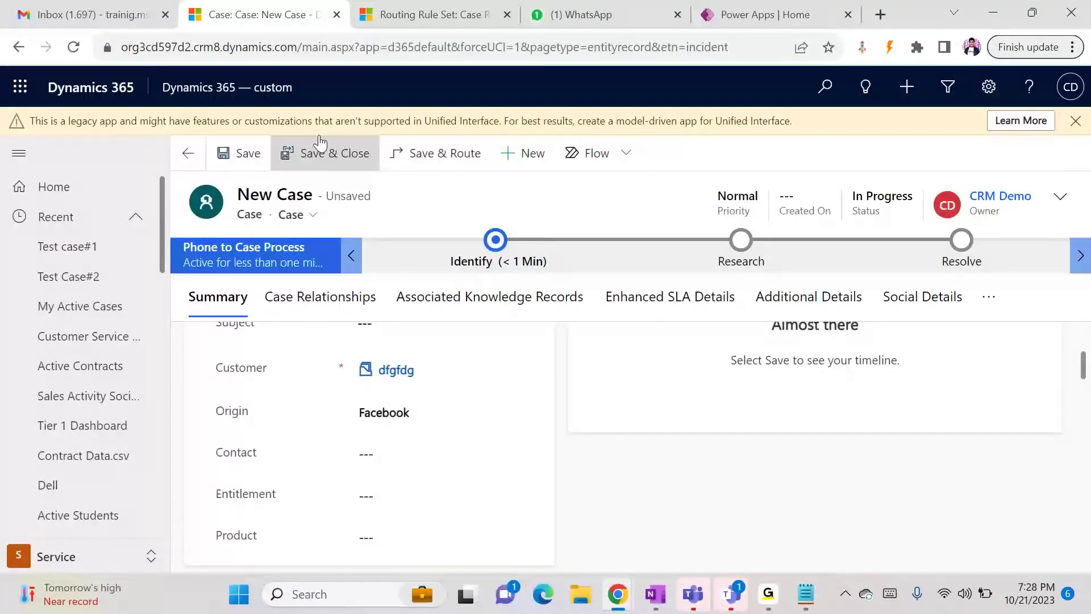
left_click(423, 152)
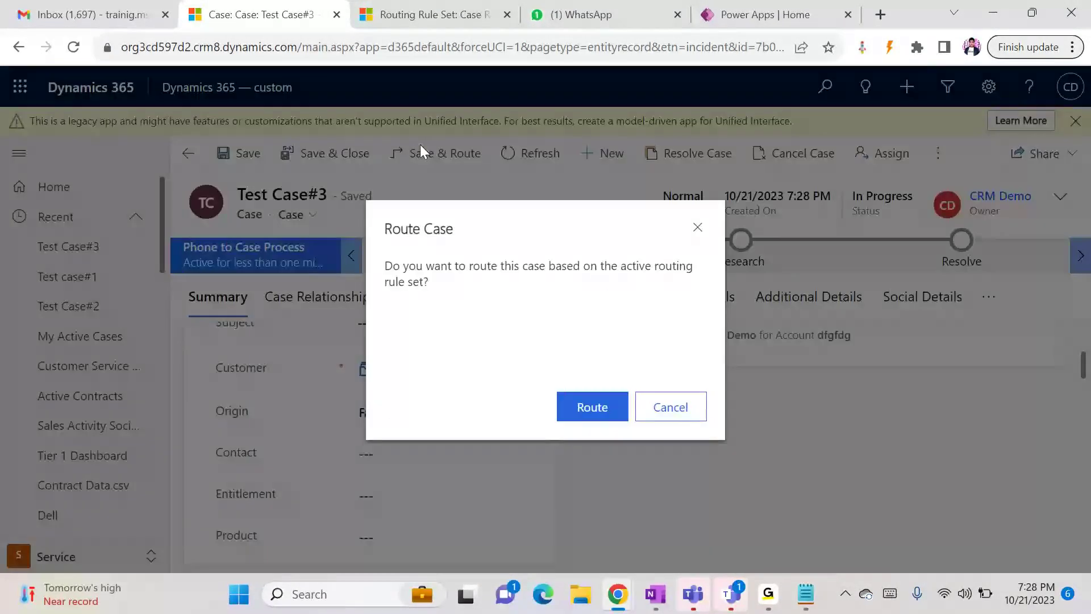
left_click(593, 406)
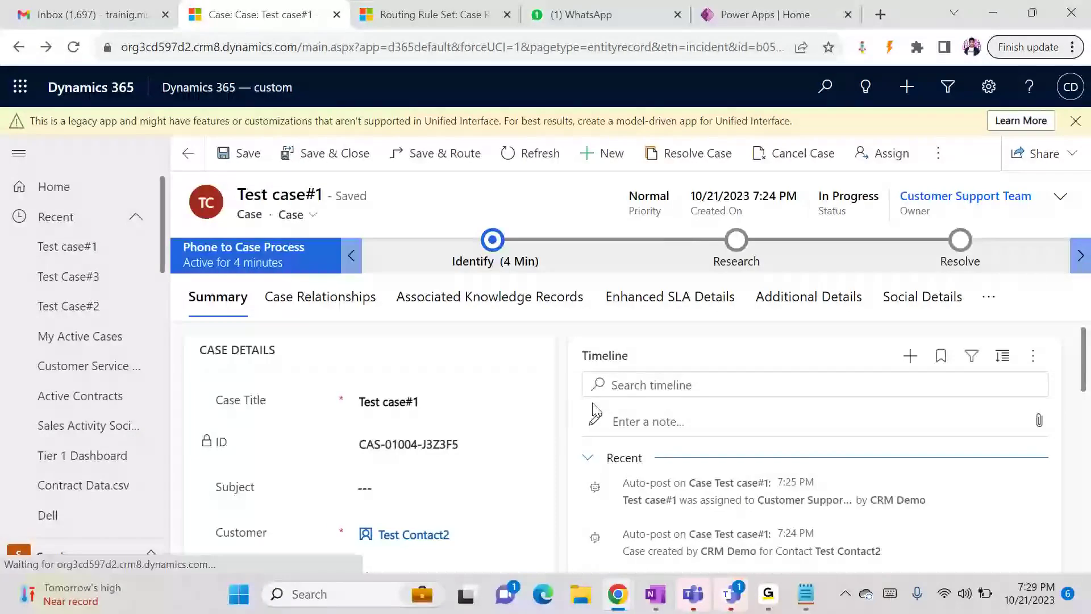
left_click(139, 282)
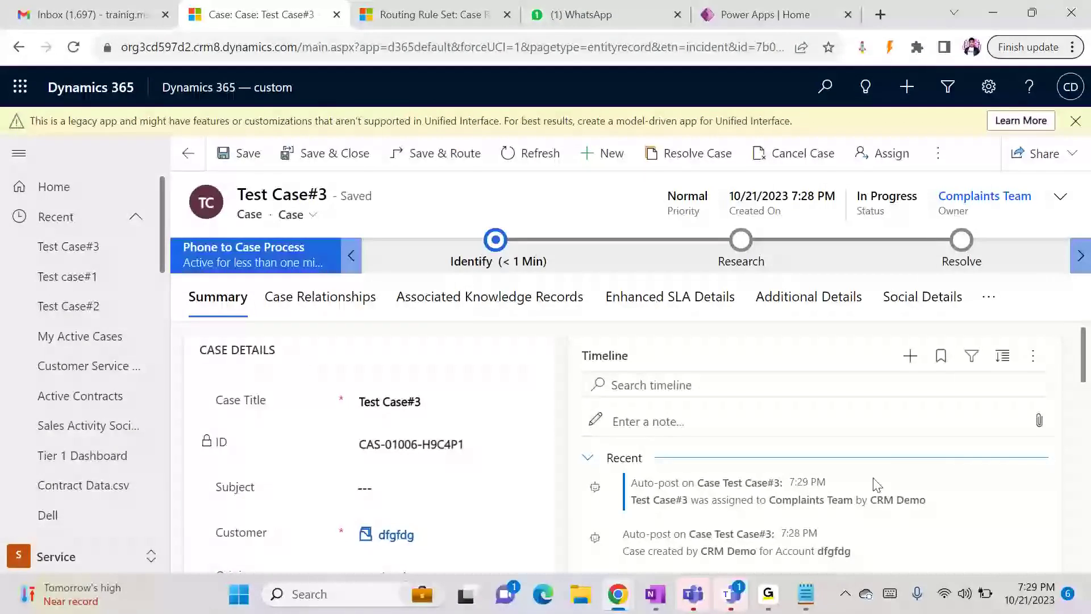
- Switch to Notepad to review the Routing rules notes, and minimize them to return to the case
mouse_move(806, 605)
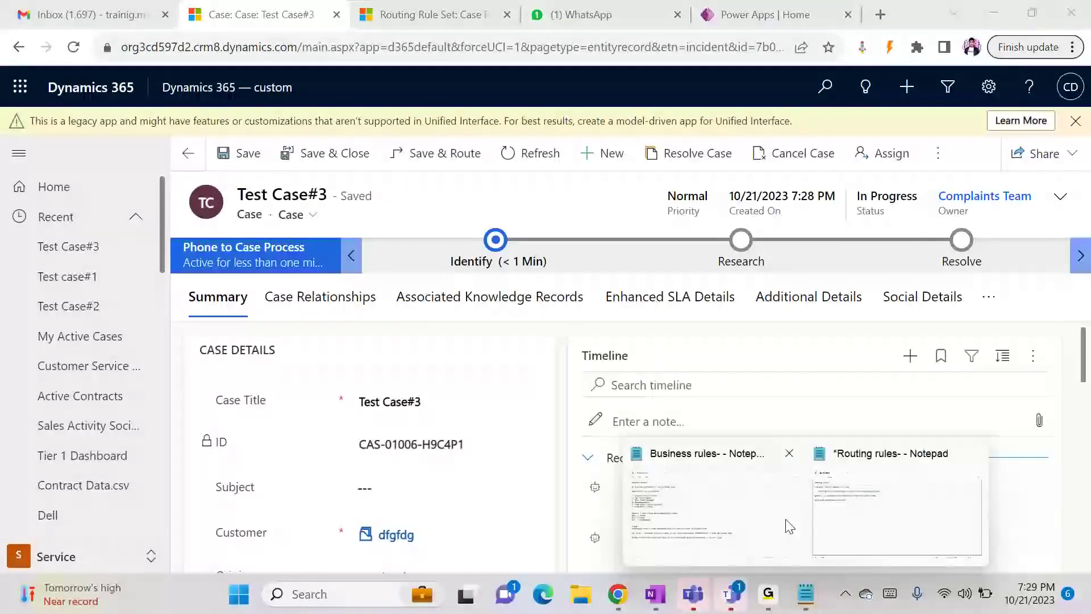
left_click(828, 512)
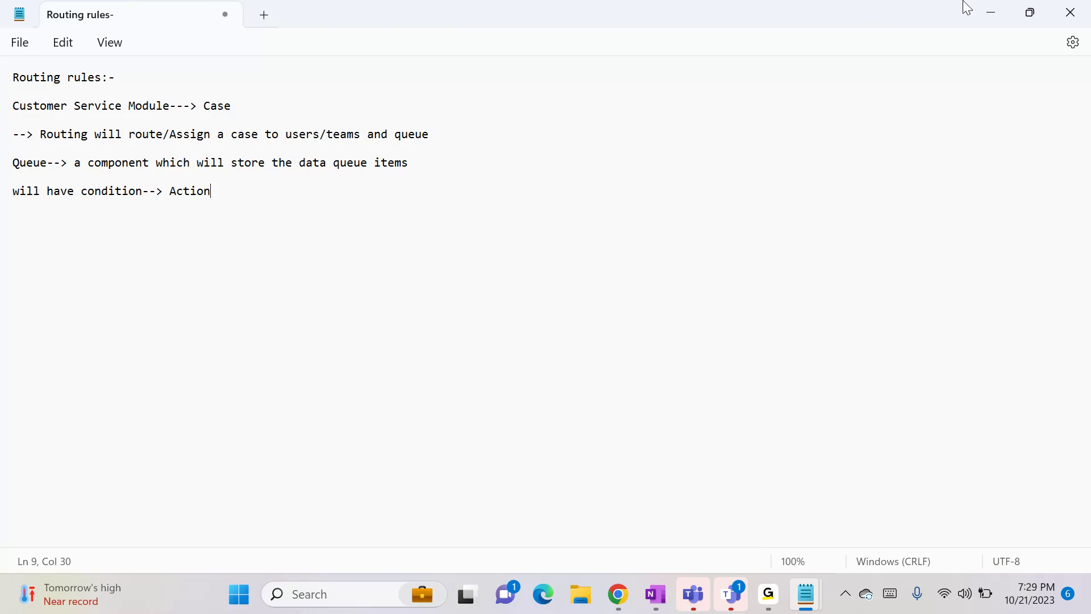
left_click(991, 12)
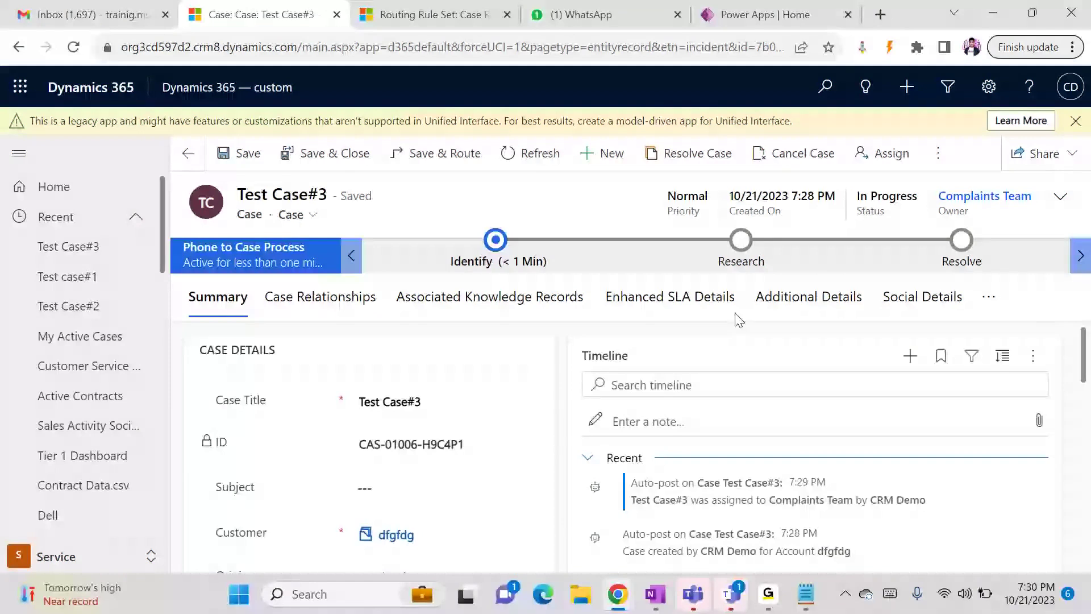
- Start a new case titled Test case#4 and set its customer to A. Datum Corporation
left_click(610, 154)
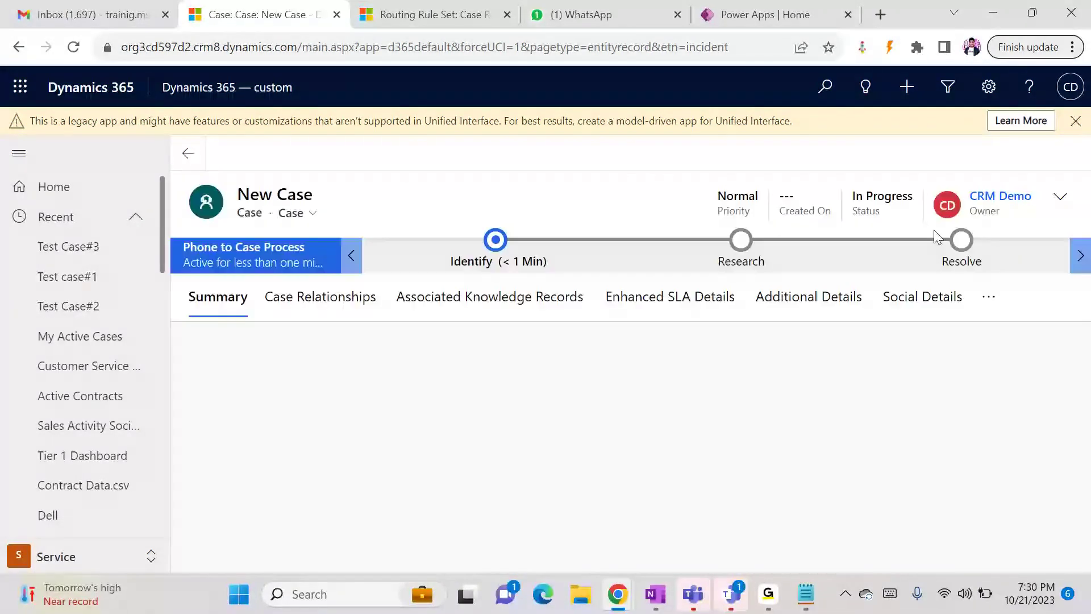
left_click(407, 386)
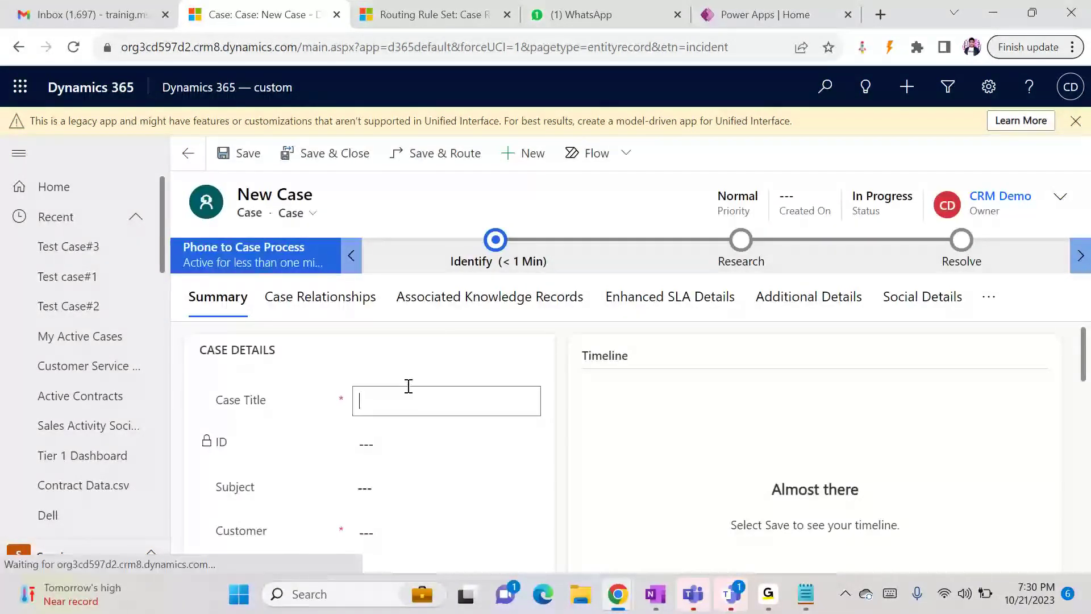
type("Test cas")
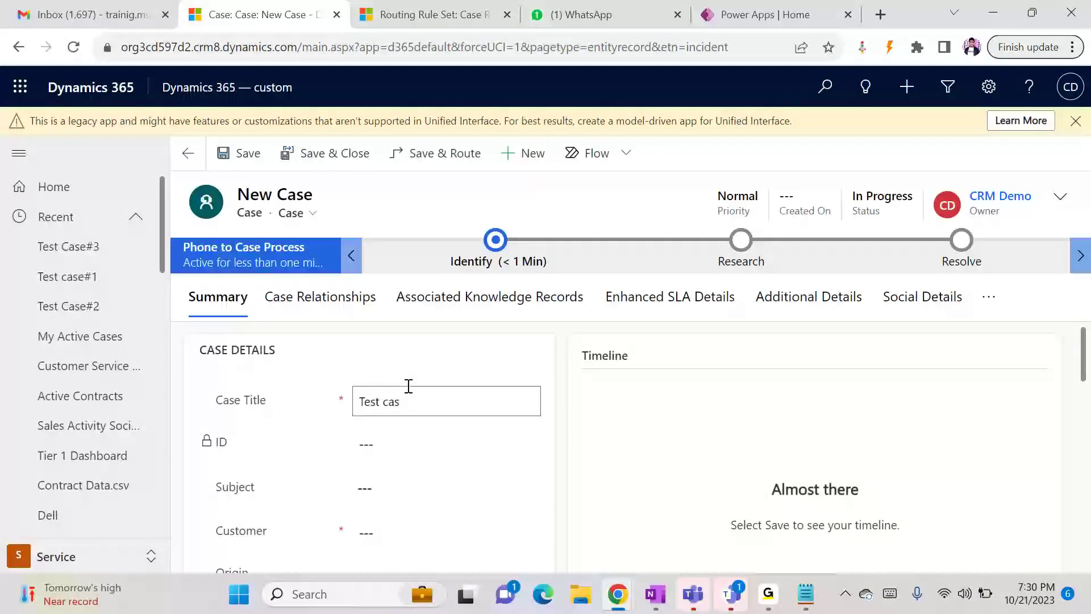
type("4#4")
left_click(384, 527)
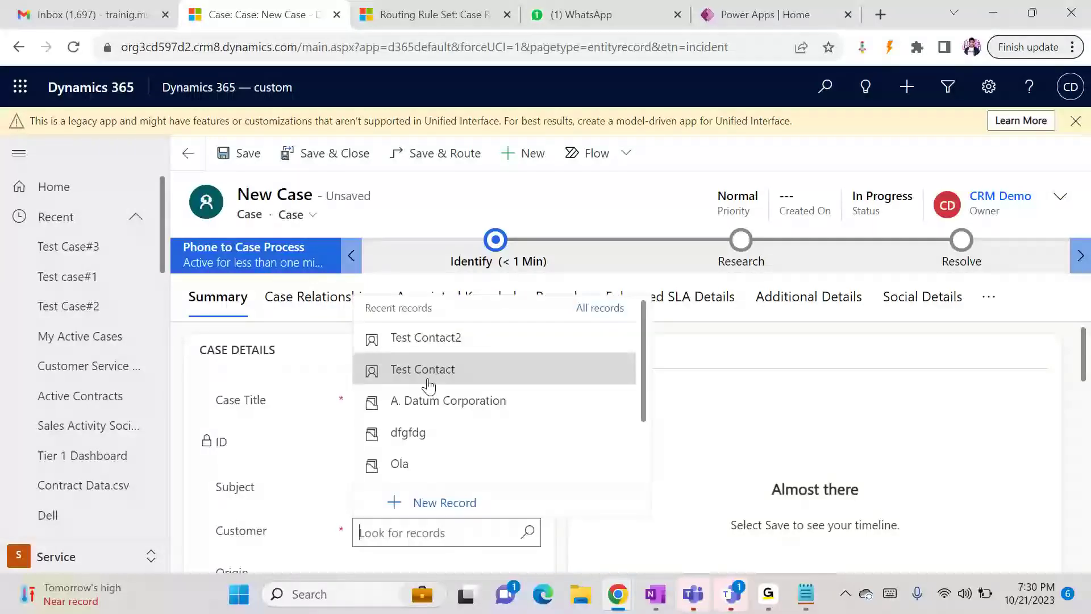
left_click(477, 400)
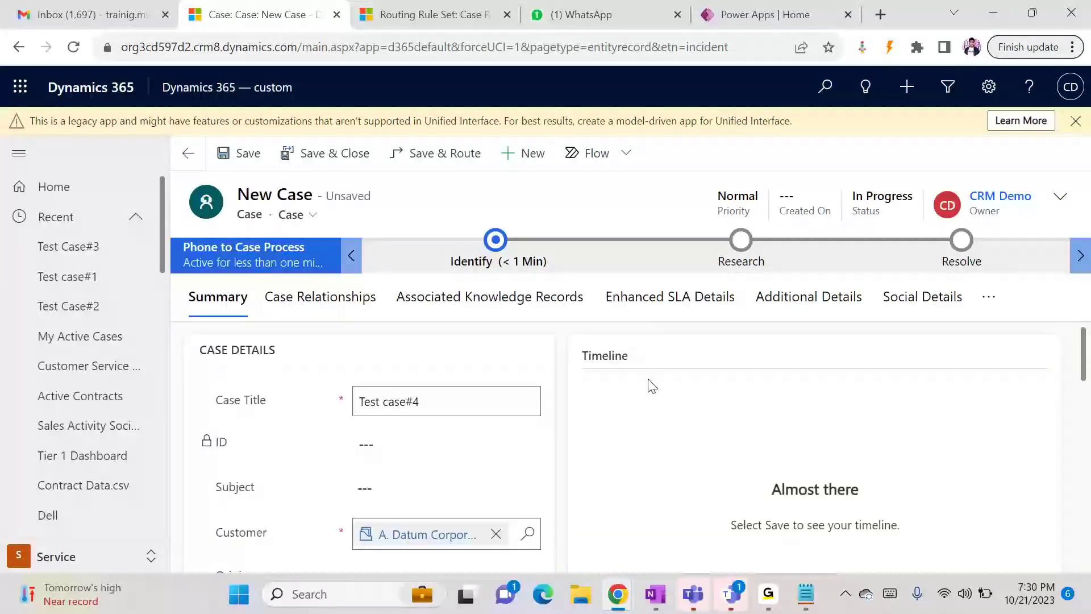
- Set the origin of Test case#4 to IoT, and save and route the case with the active routing rule set
scroll(1066, 375, "down", 3)
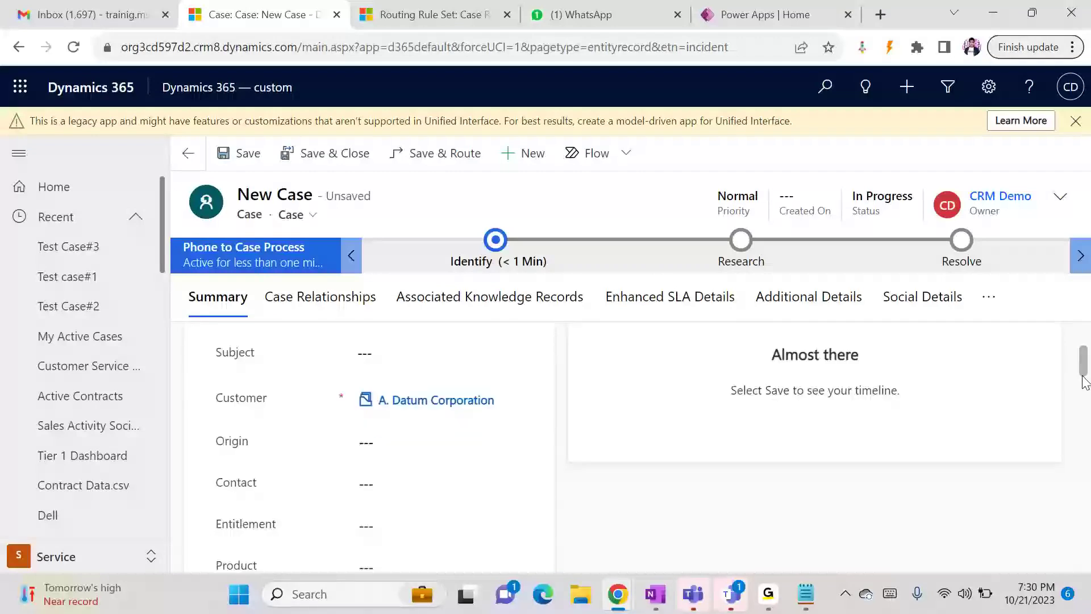
left_click(399, 416)
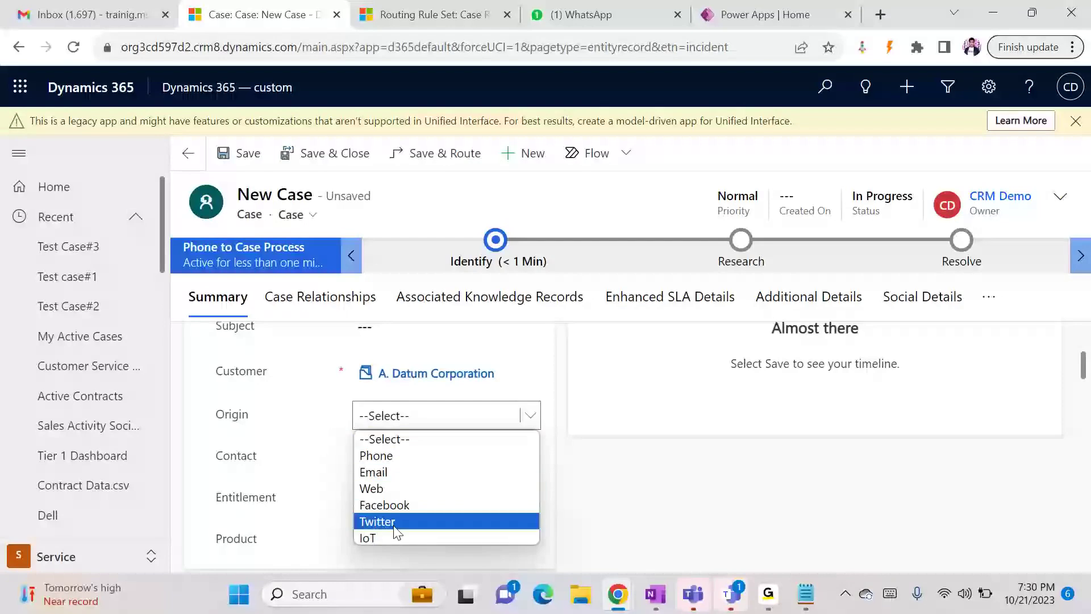
left_click(378, 538)
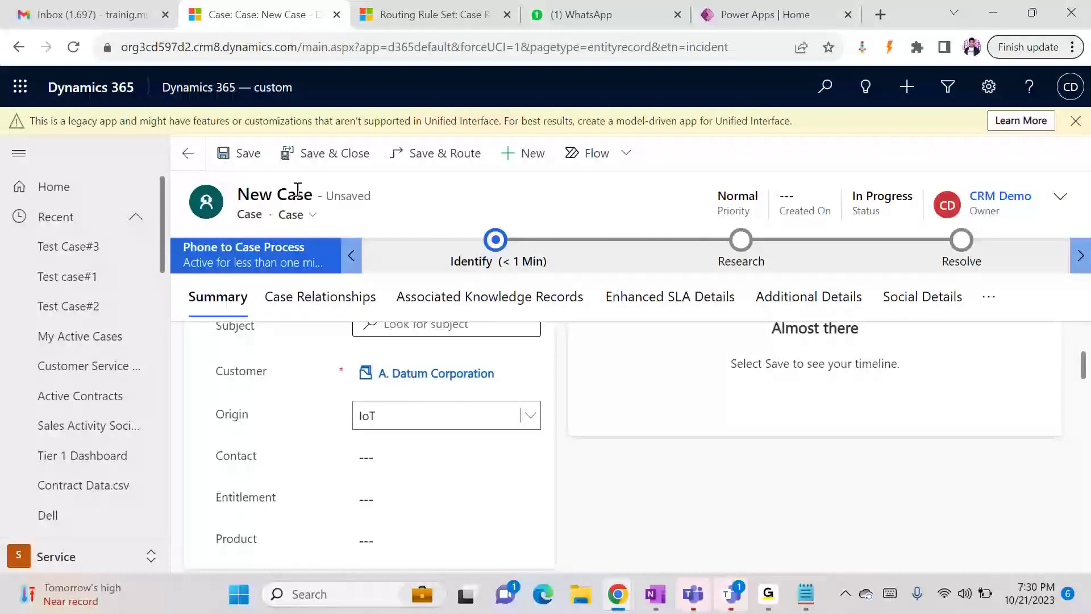
left_click(435, 174)
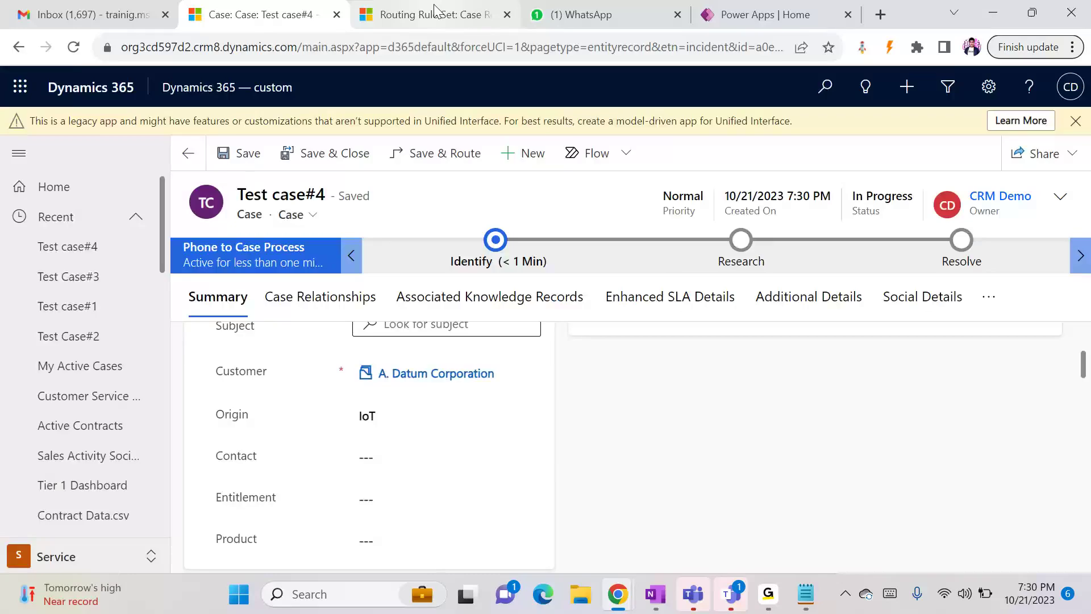
left_click(432, 14)
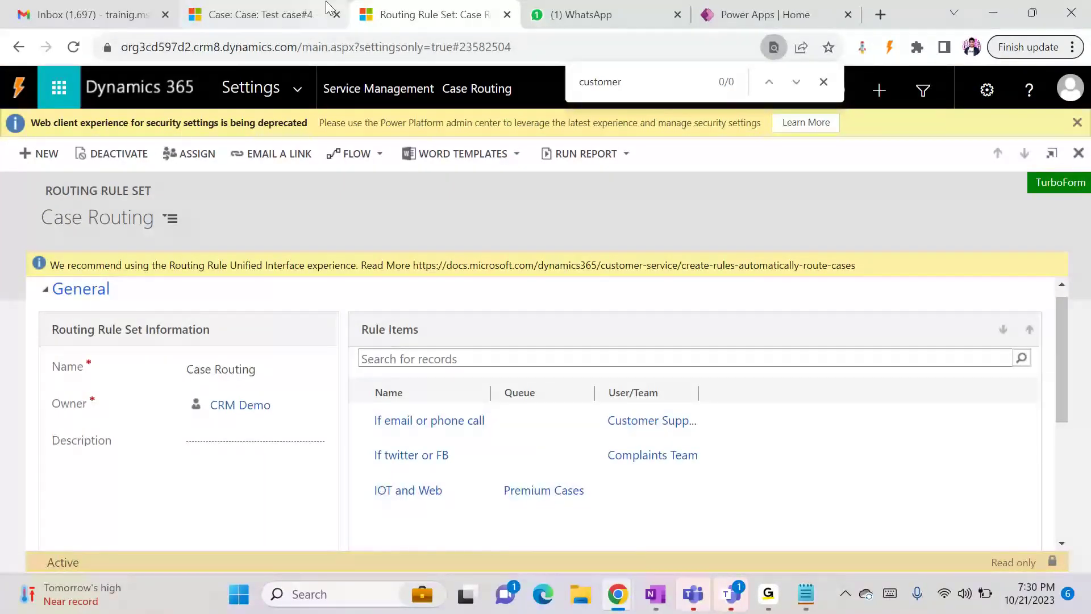
left_click(289, 16)
left_click(592, 407)
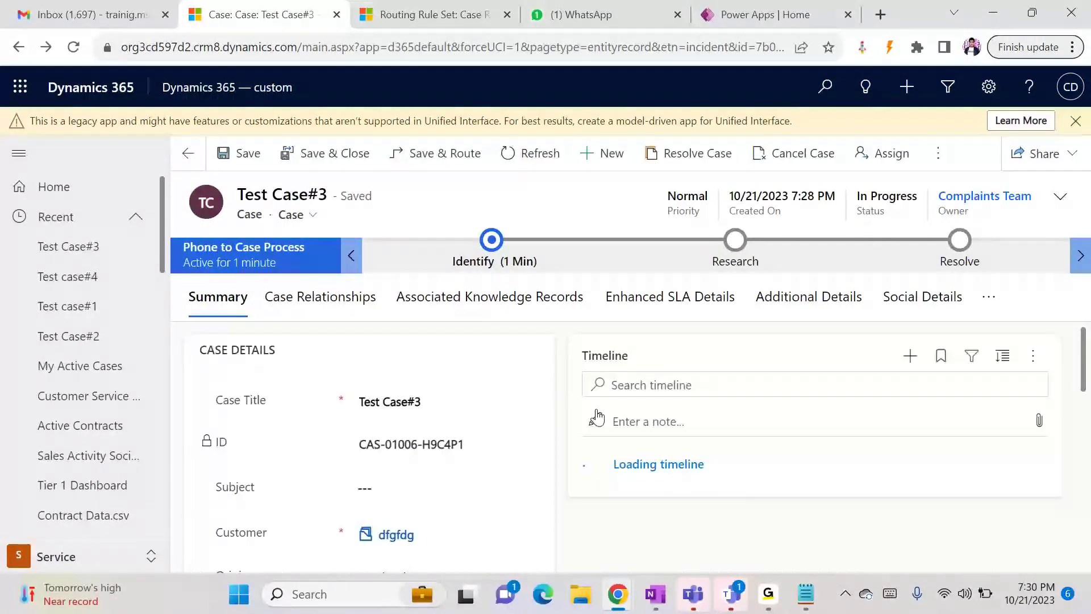
- Open the Premium Cases queue from the Case Routing rule set to check its queue items
left_click(408, 17)
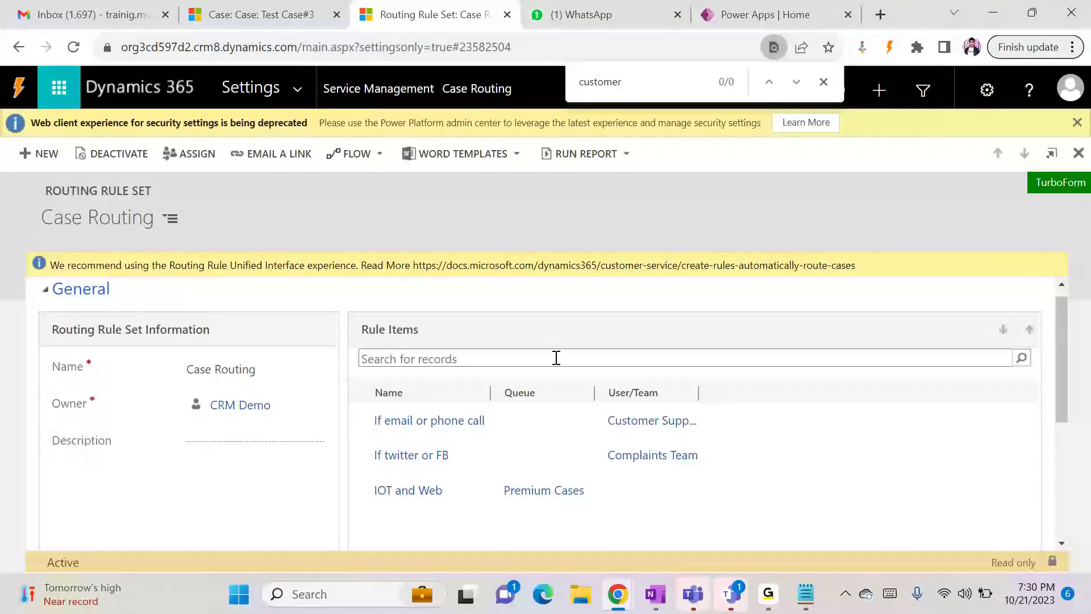
left_click(530, 491)
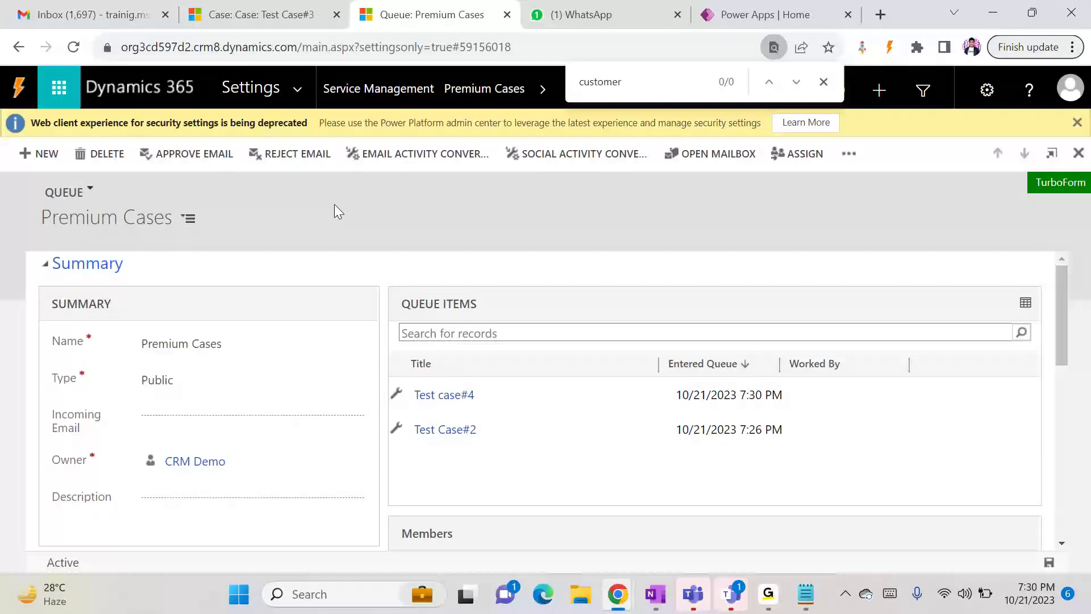
- Switch to Notepad, close the Business rules notes and bring up the Routing rules notes
left_click(804, 597)
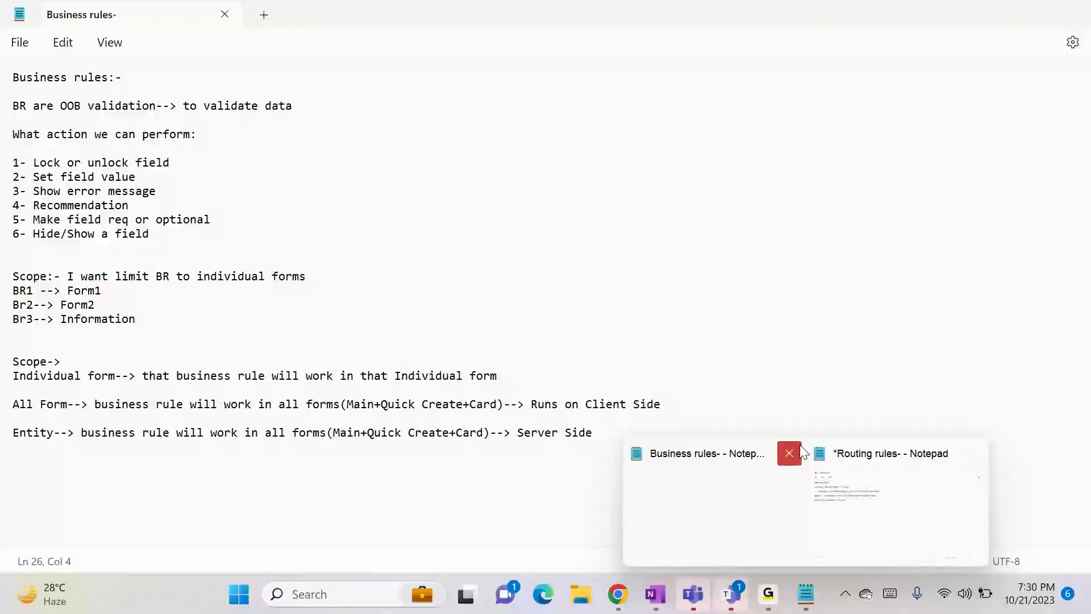
left_click(788, 453)
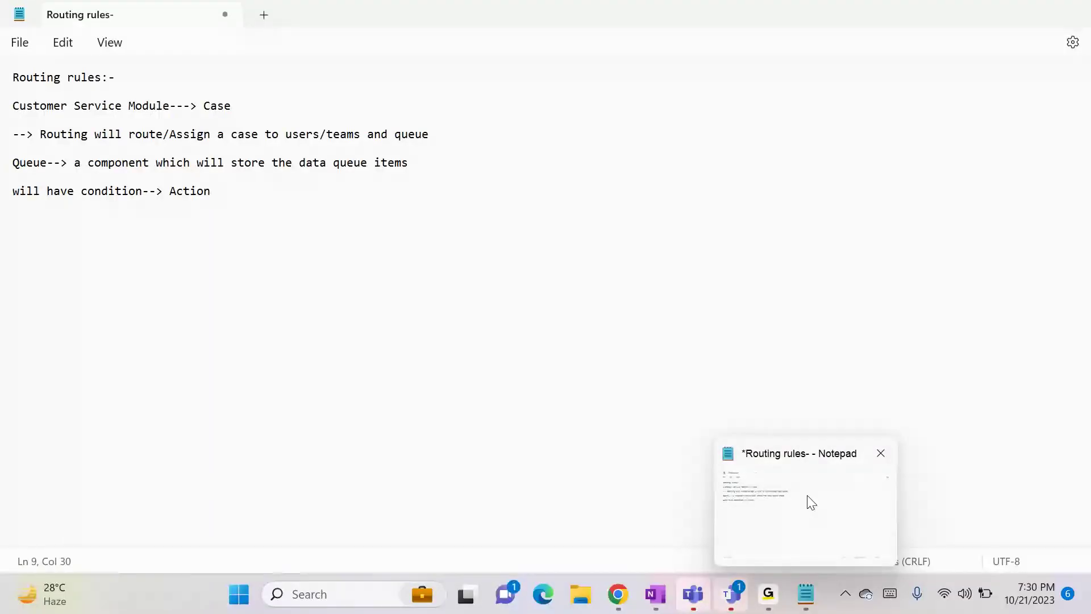
left_click(807, 500)
mouse_move(774, 608)
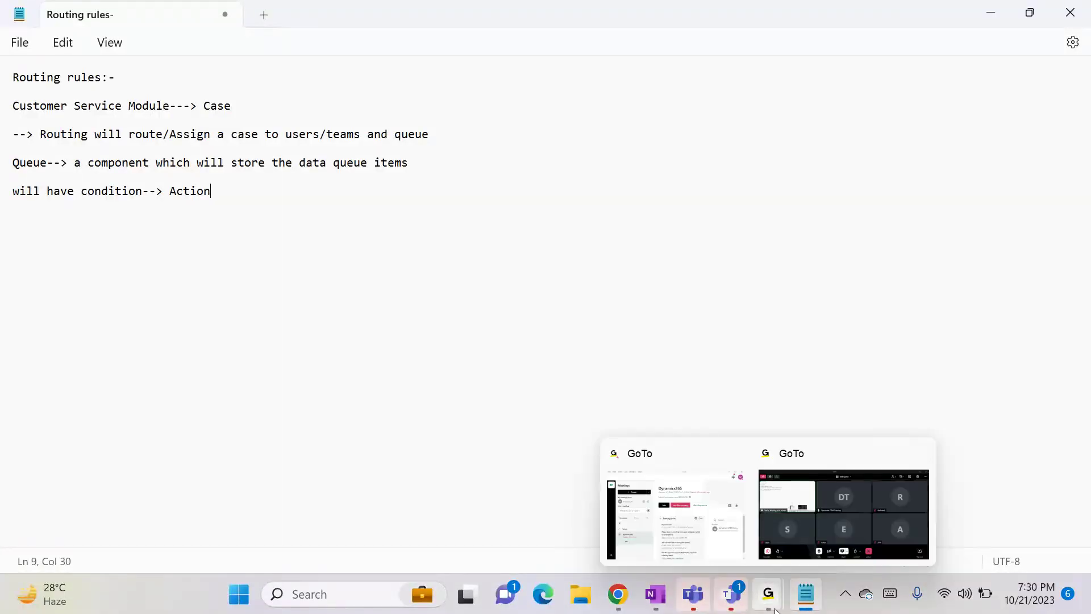
left_click(804, 502)
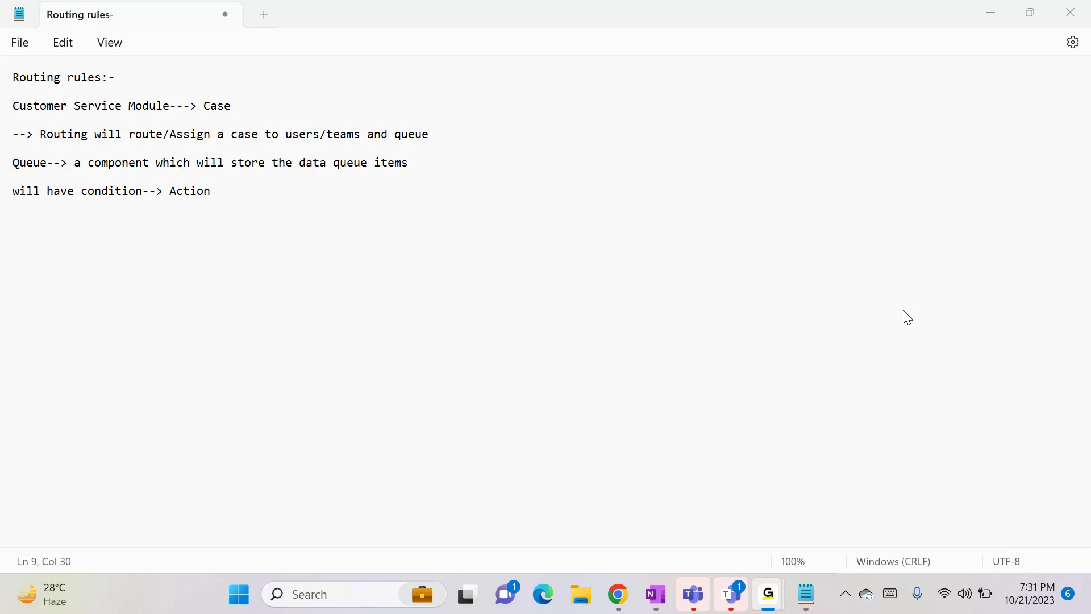
left_click(904, 221)
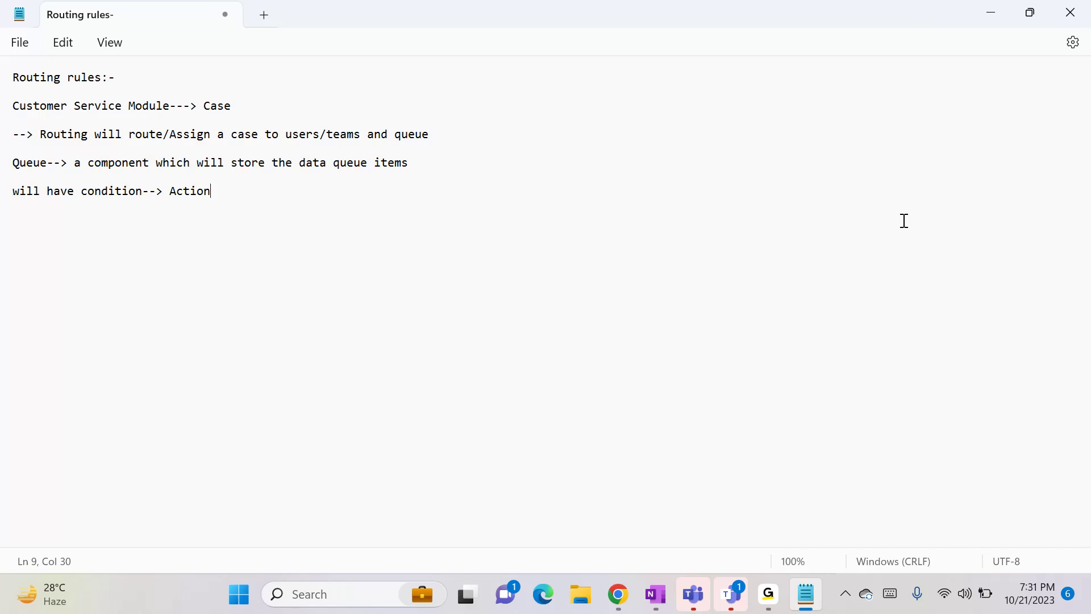
- Switch to the browser, view Test case#4 from the Premium Cases queue items and check the origin and owner of Test Case#3
left_click(990, 14)
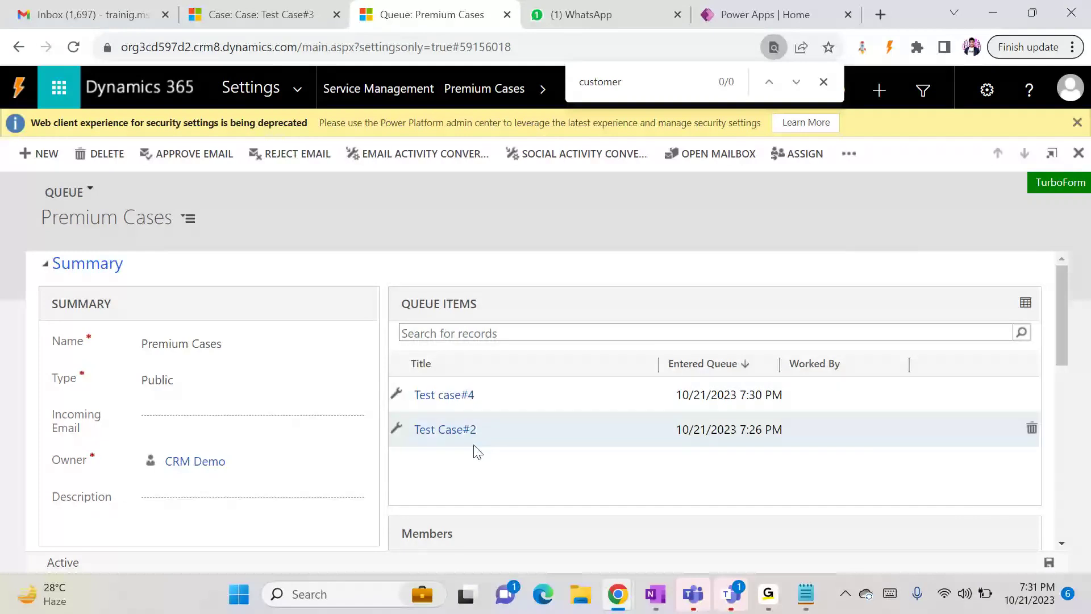
left_click(443, 399)
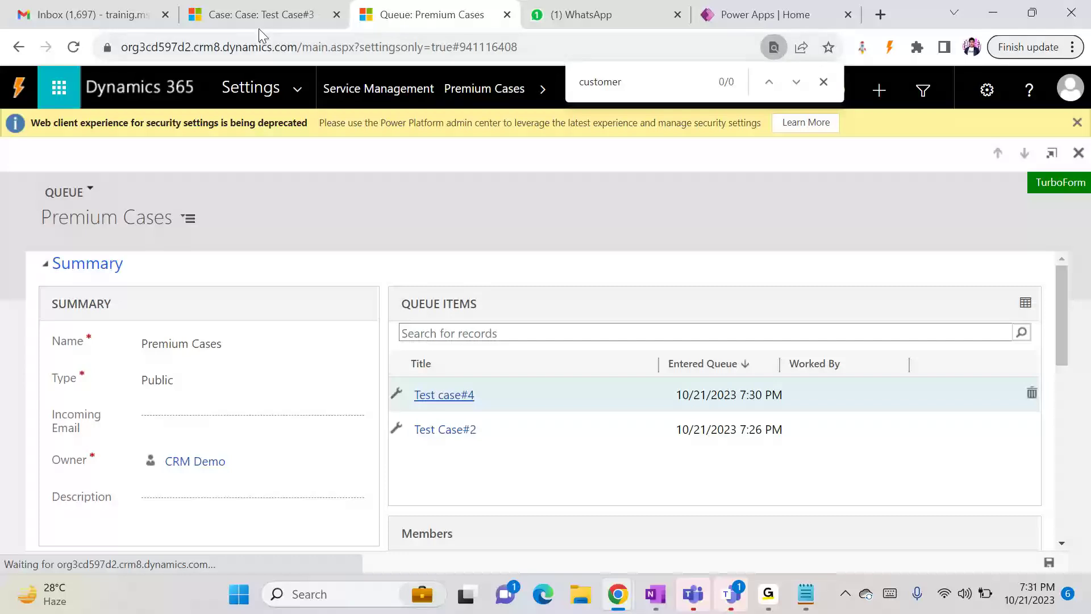
left_click(448, 395)
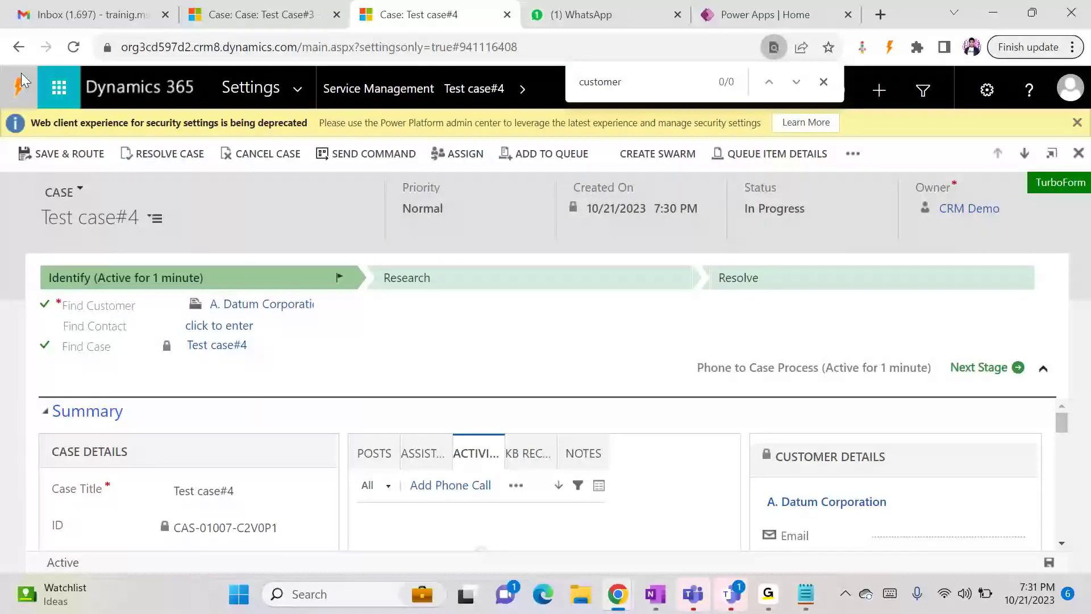
left_click(19, 56)
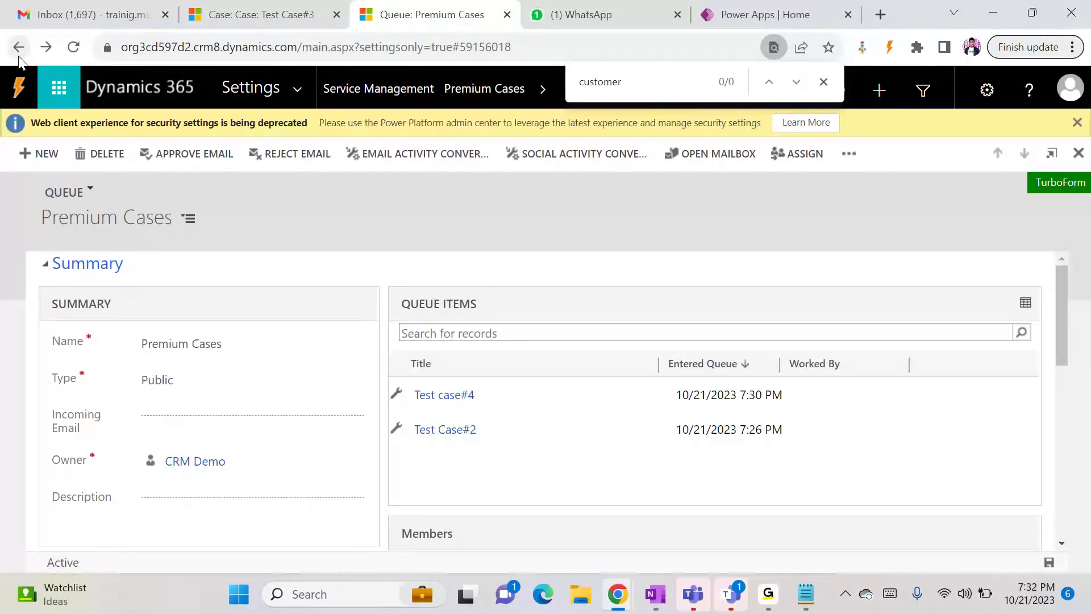
left_click(259, 8)
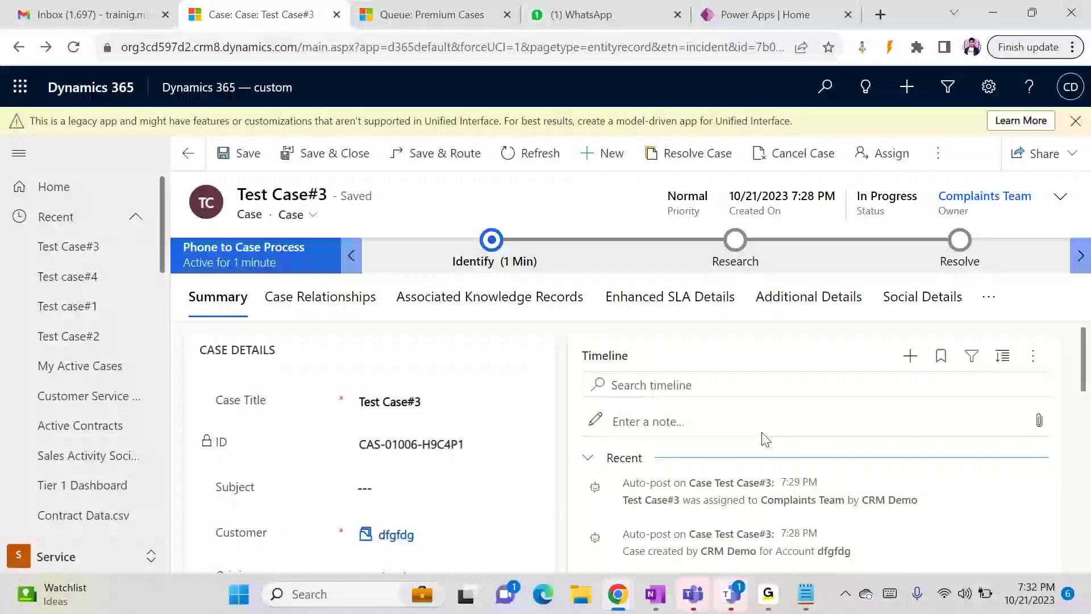
scroll(1088, 379, "down", 1)
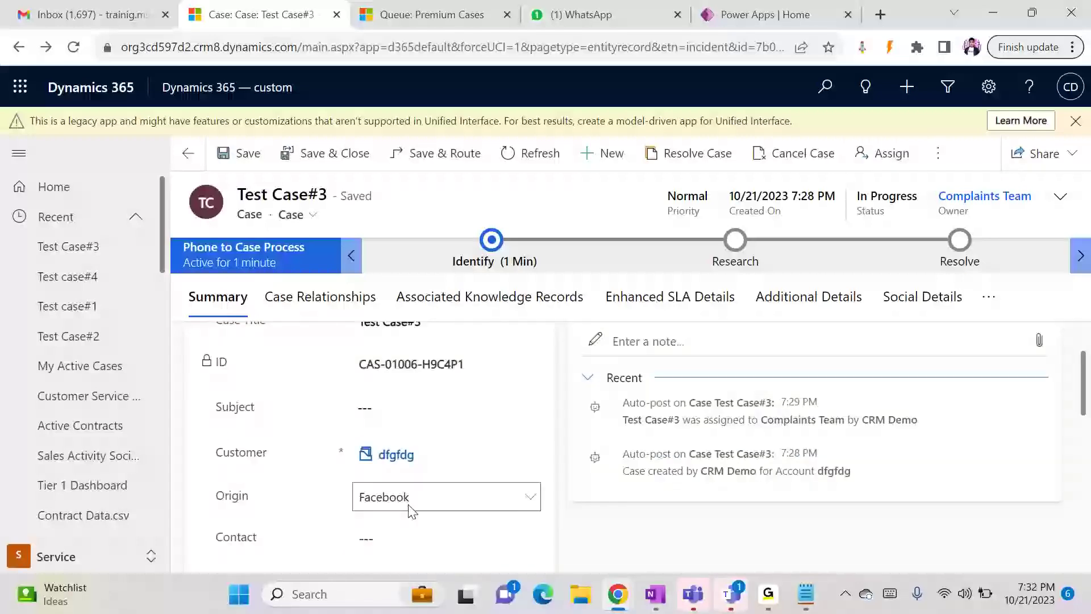
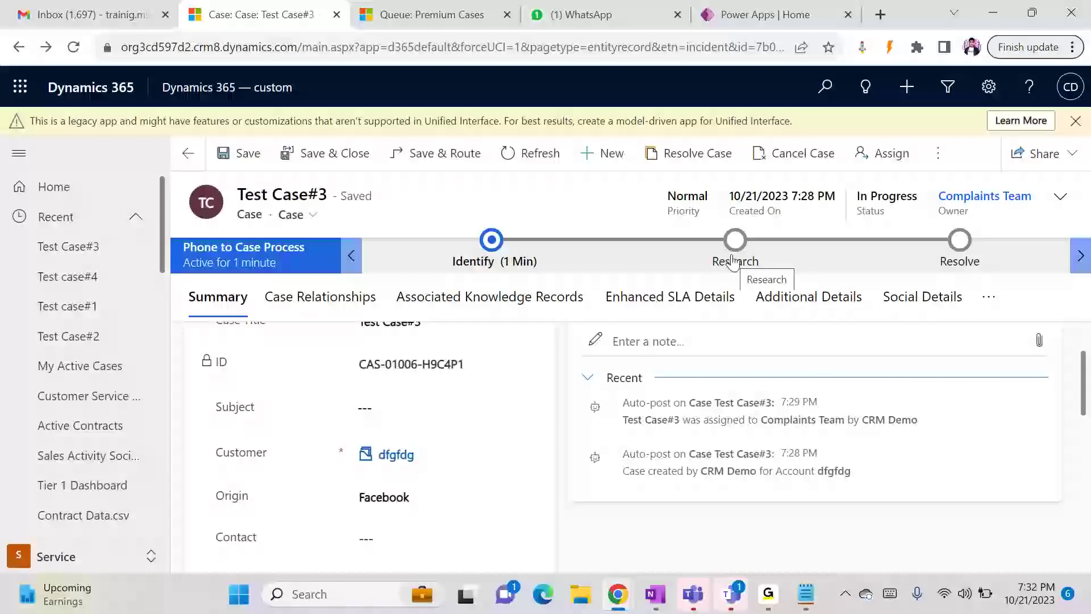
mouse_move(773, 593)
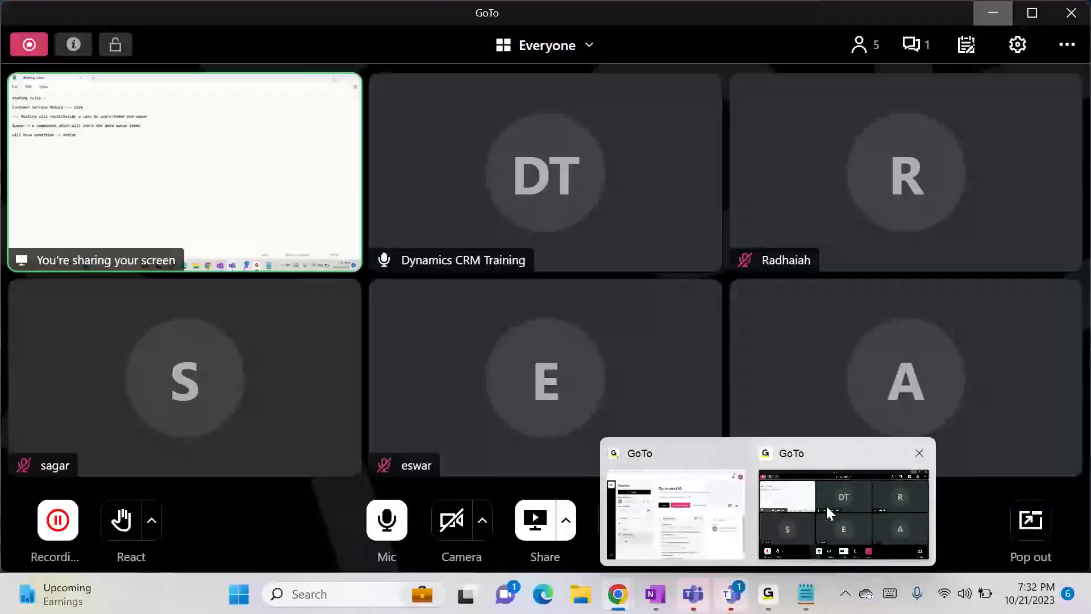
left_click(826, 503)
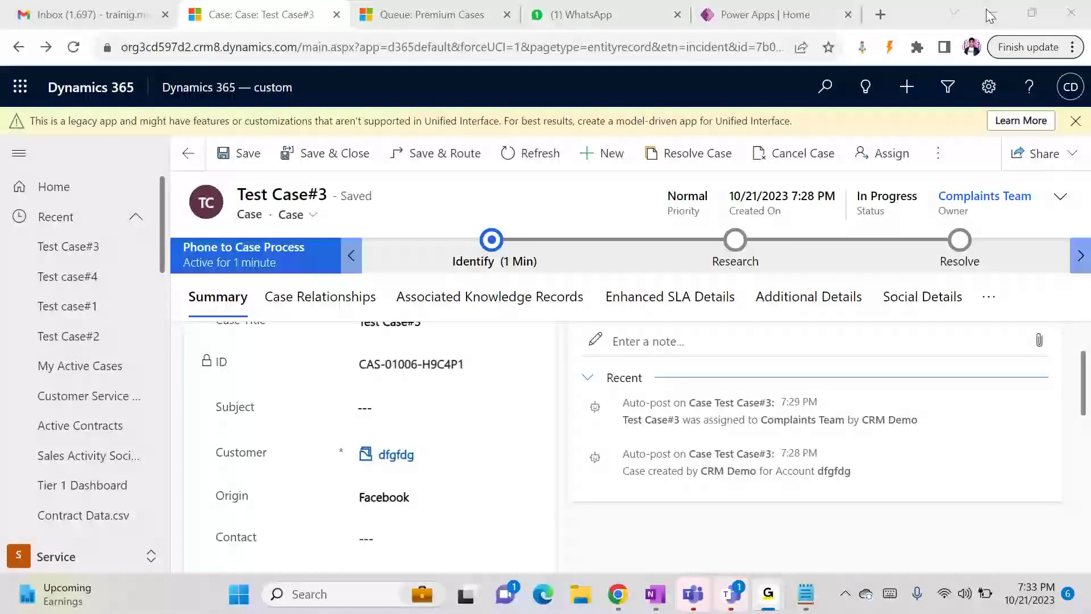
left_click(990, 16)
- Switch to Notepad and add the heading "SLA ( Service Level Agreements)" below the routing rules notes
left_click(806, 594)
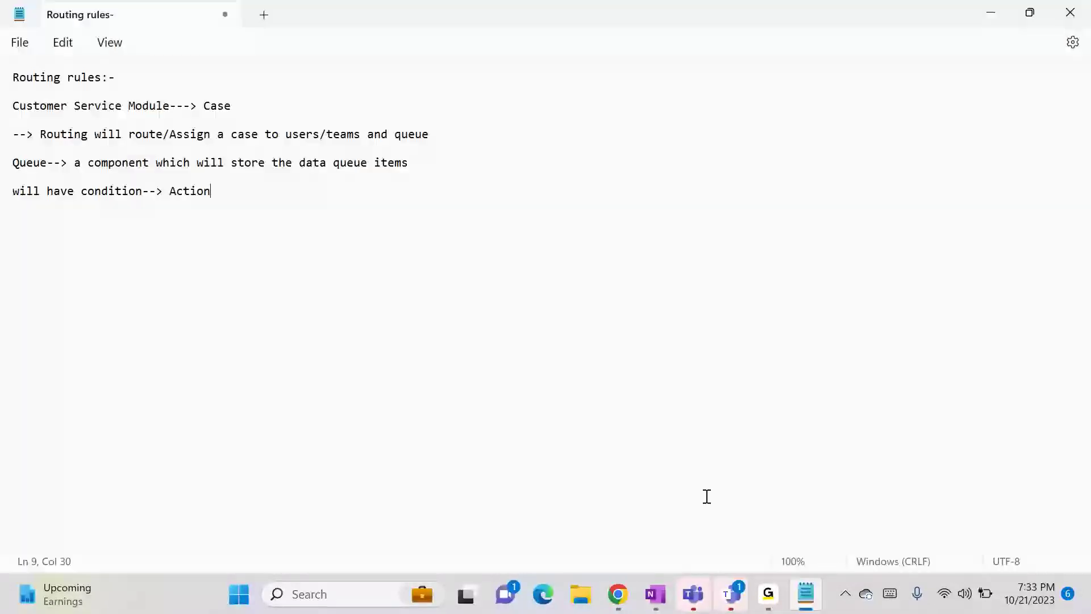
key("Return")
key("Return")
key("Return")
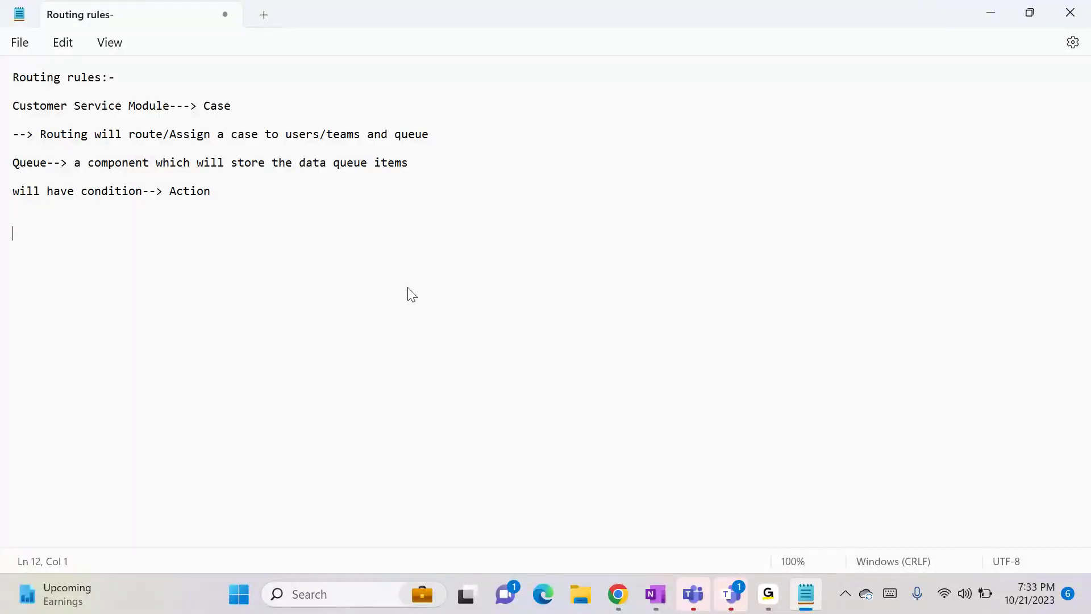
type("SLA ( Service Leve")
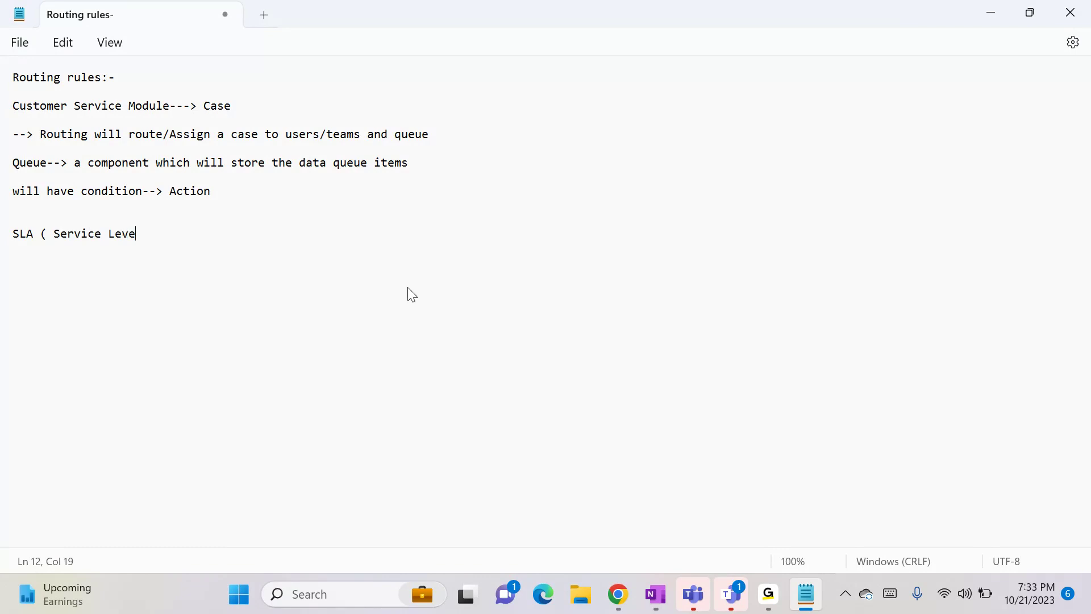
type("l Agreements)")
key("Return")
key("Return")
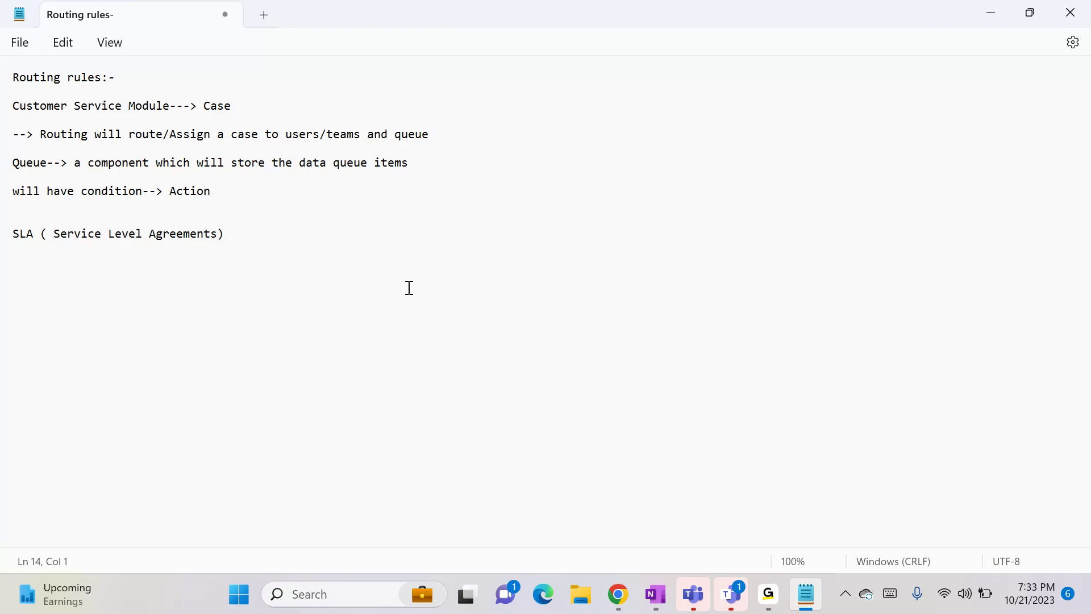
- Below the SLA heading, write "when a case created--> high priority--> respond 2hrs--> resolve 6 hrs"
key("BackSpace")
type("when a ca")
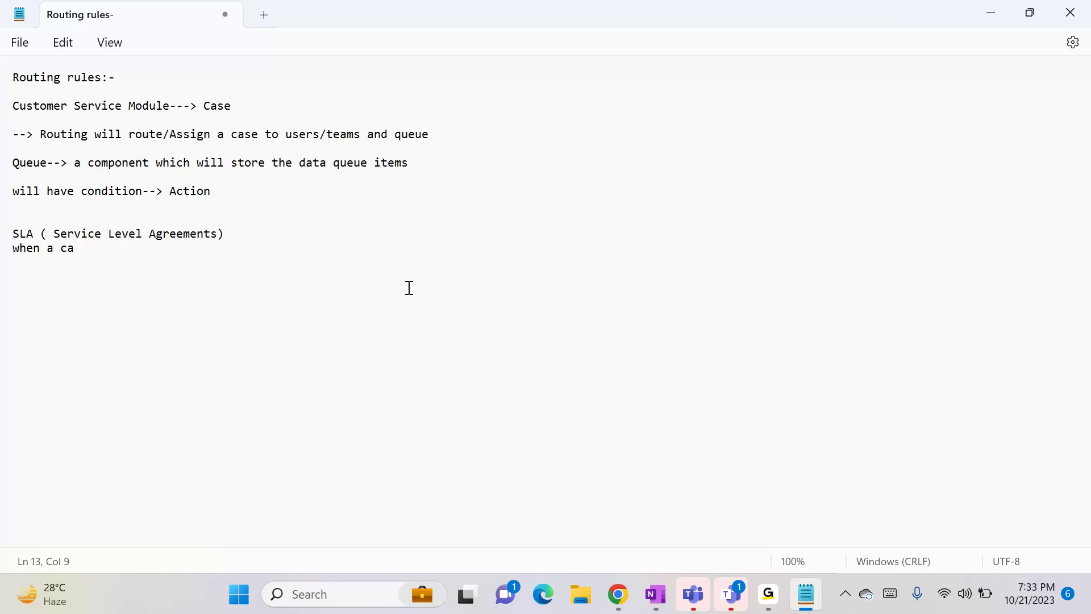
type("se created--> high priority")
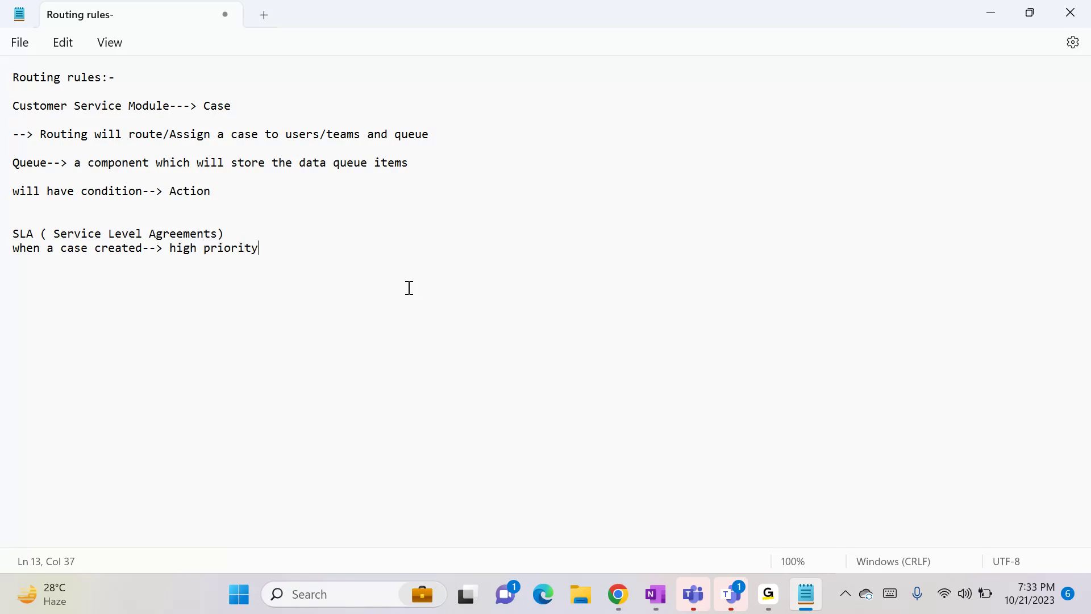
type("--> respond 2hrs--> resolve 6 hrs")
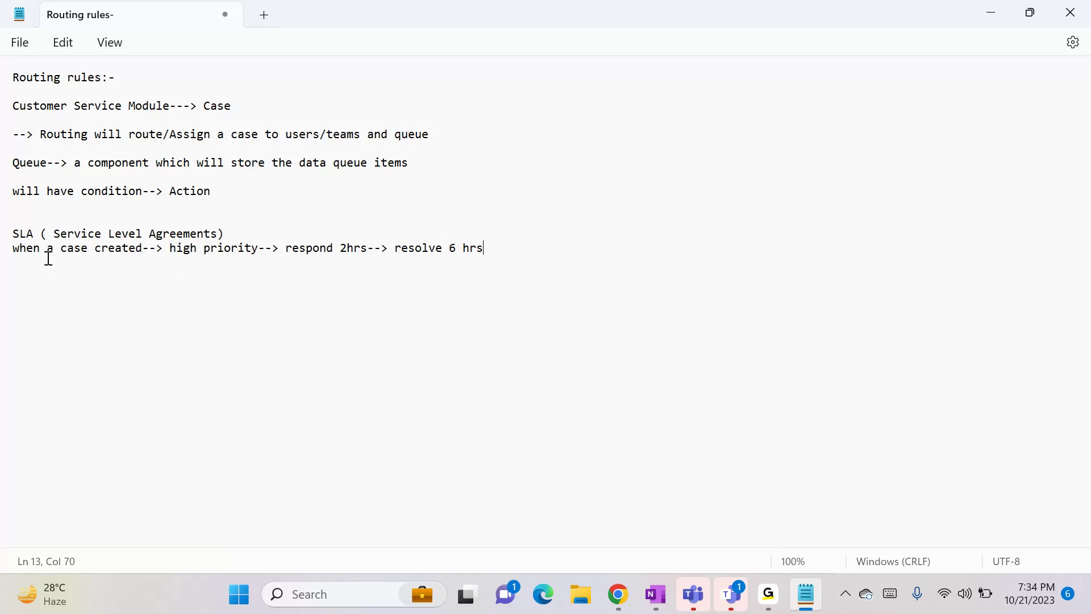
- Duplicate the high priority SLA line twice below itself, with a blank line between the copies
left_click_drag(168, 250, 358, 244)
left_click(357, 242)
left_click_drag(495, 245, 11, 252)
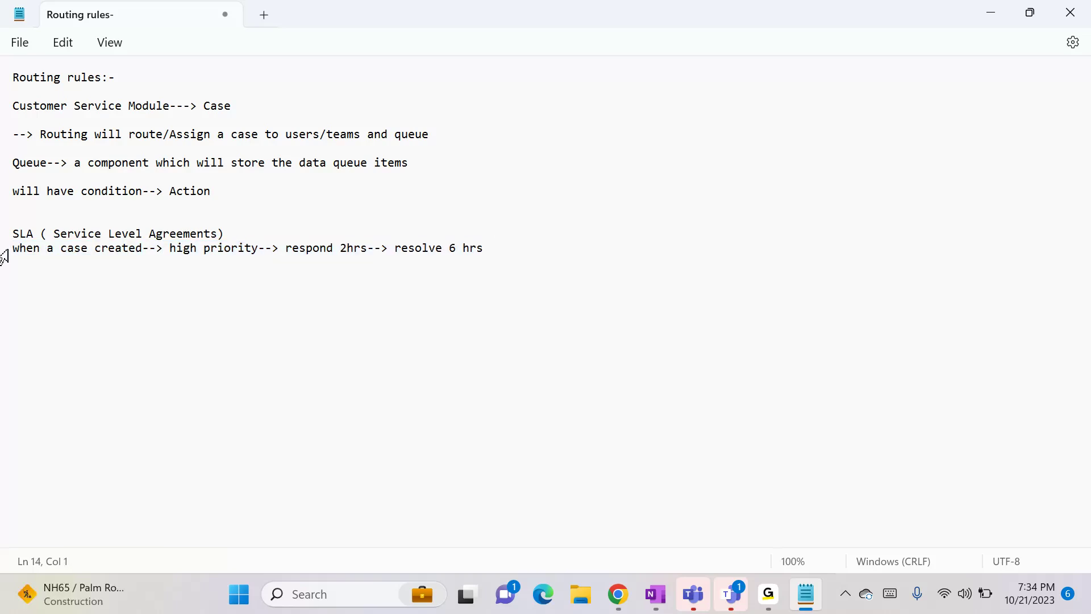
type("when a case created--> high priority--> respond 2hrs--> resolve 6 hrs")
type("when a case created--> high priority--> respond 2hrs--> resolve 6 hrs")
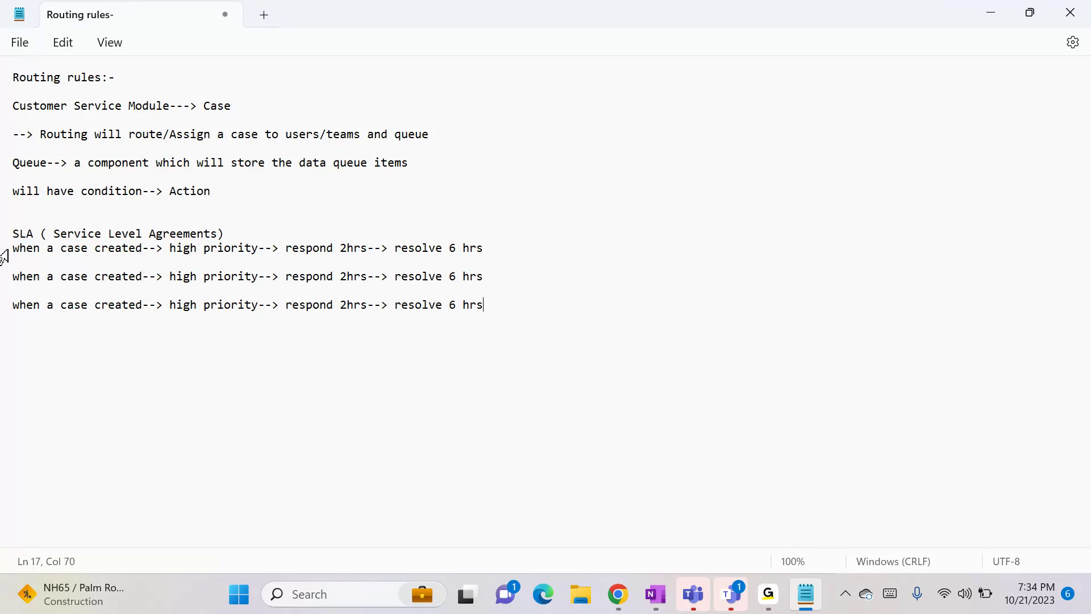
- Change the priority in the second SLA line to Med and in the third line to Low
double_click(179, 276)
type("Med")
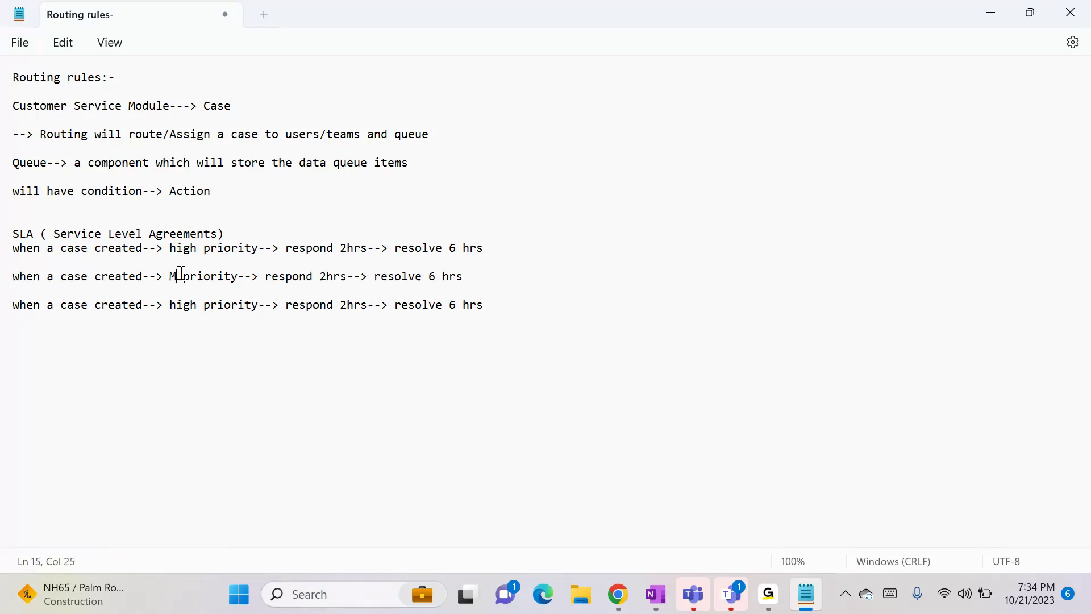
double_click(183, 313)
type("Low")
- Set the Med priority line to respond 4hrs and resolve 24 hrs, and the Low priority line to respond 24hrs and resolve 48 hrs
left_click(342, 277)
key("BackSpace")
type("4")
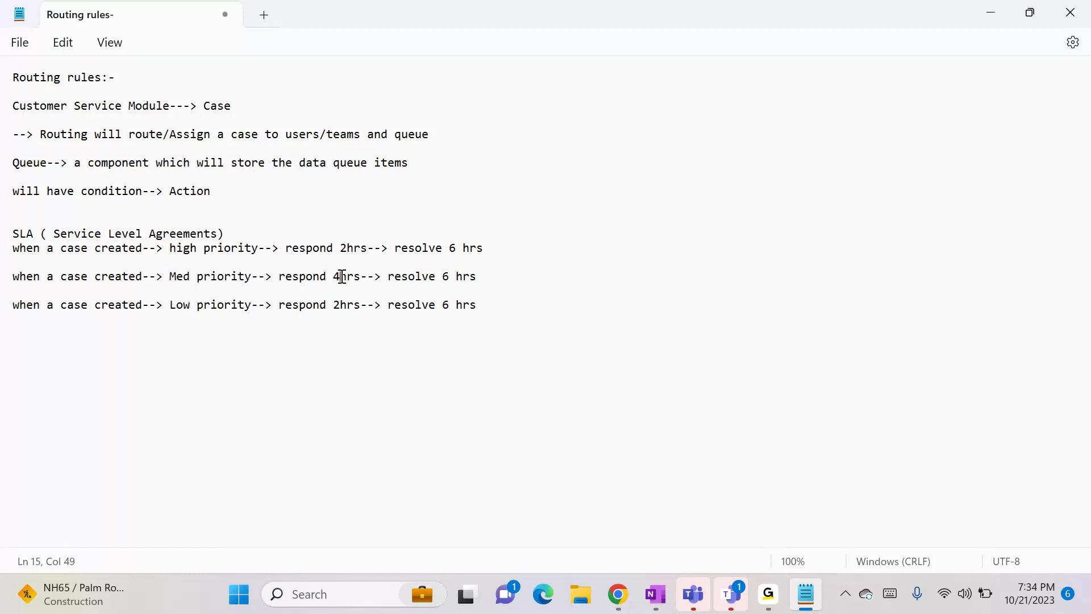
key("BackSpace")
type("24")
key("BackSpace")
type("24")
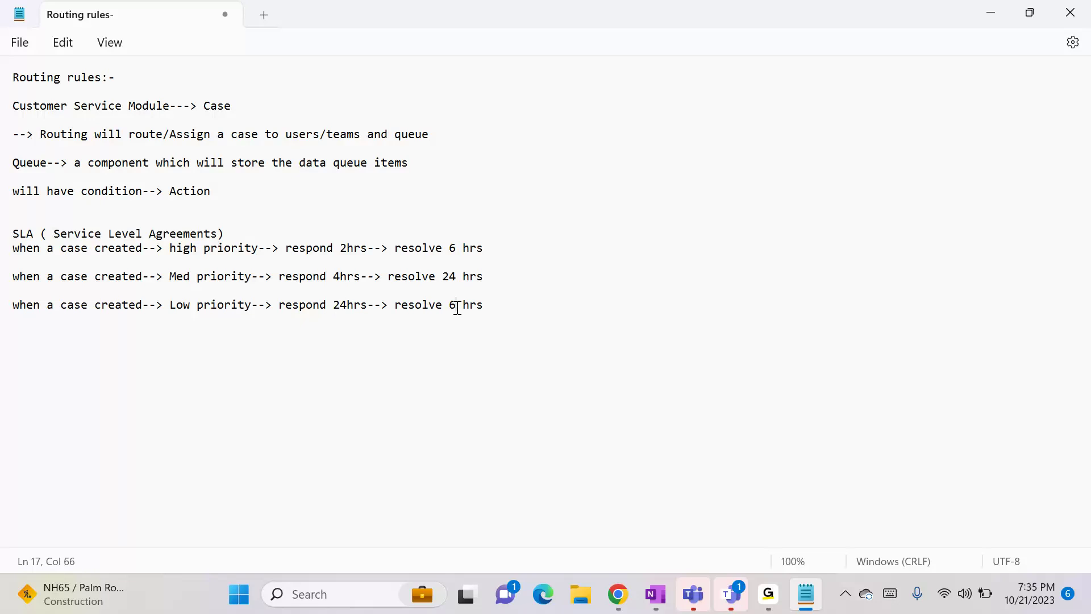
key("BackSpace")
type("48")
left_click_drag(18, 232, 289, 238)
left_click(223, 231)
- Switch to the Dynamics 365 settings in the browser and open Service Level Agreements from Service Management
mouse_move(618, 594)
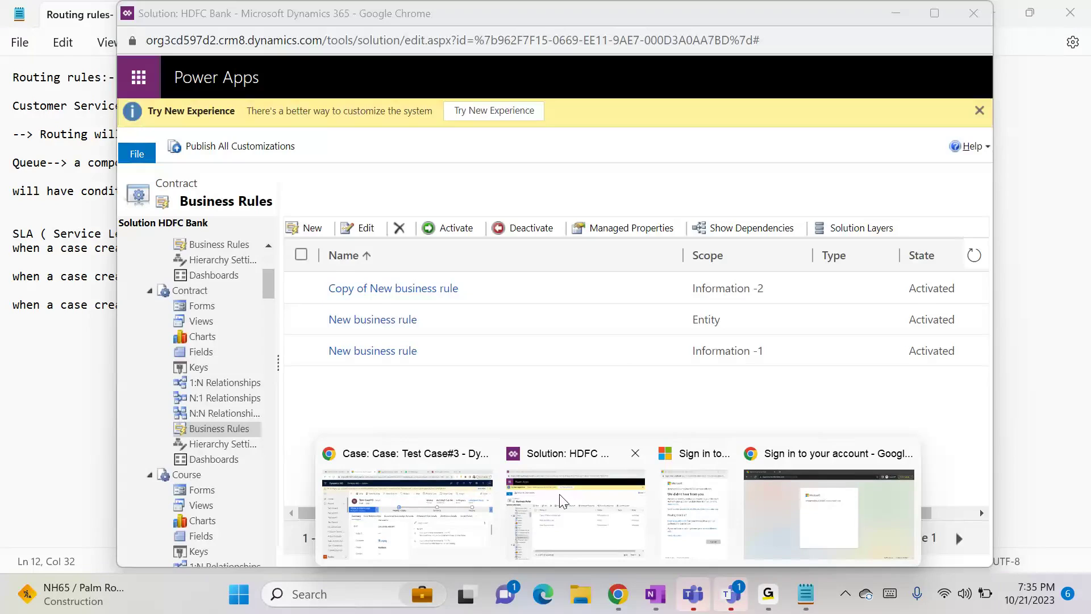
left_click(560, 500)
mouse_move(619, 593)
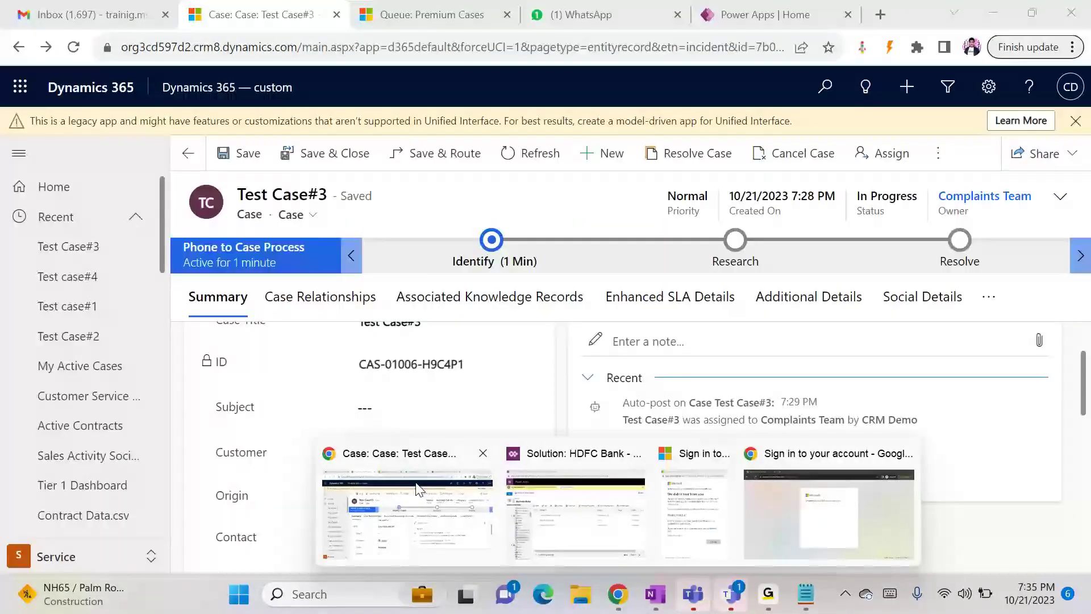
left_click(418, 489)
left_click(432, 14)
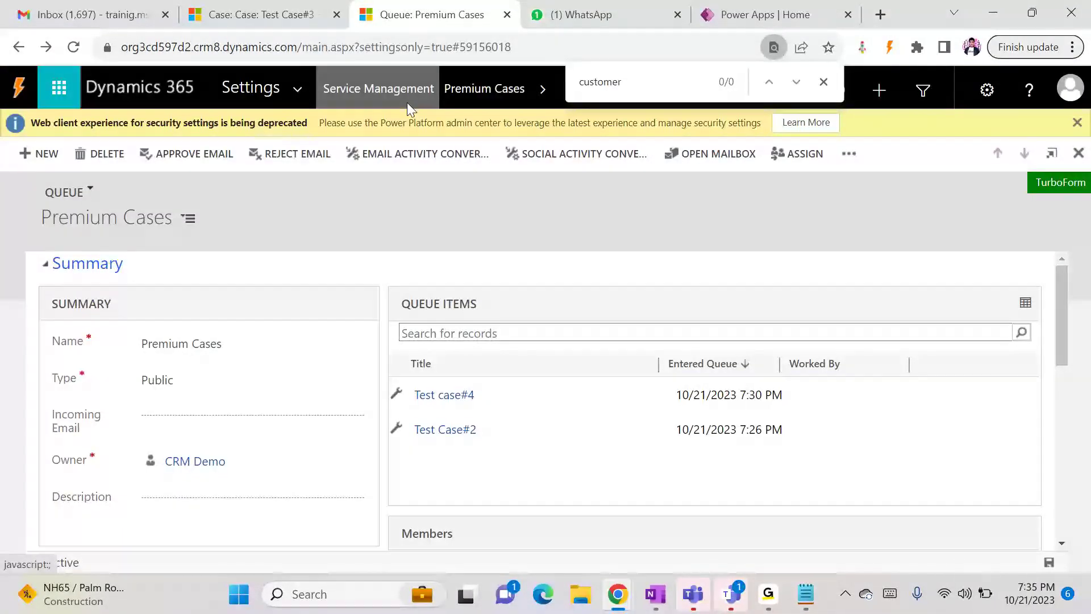
left_click(407, 102)
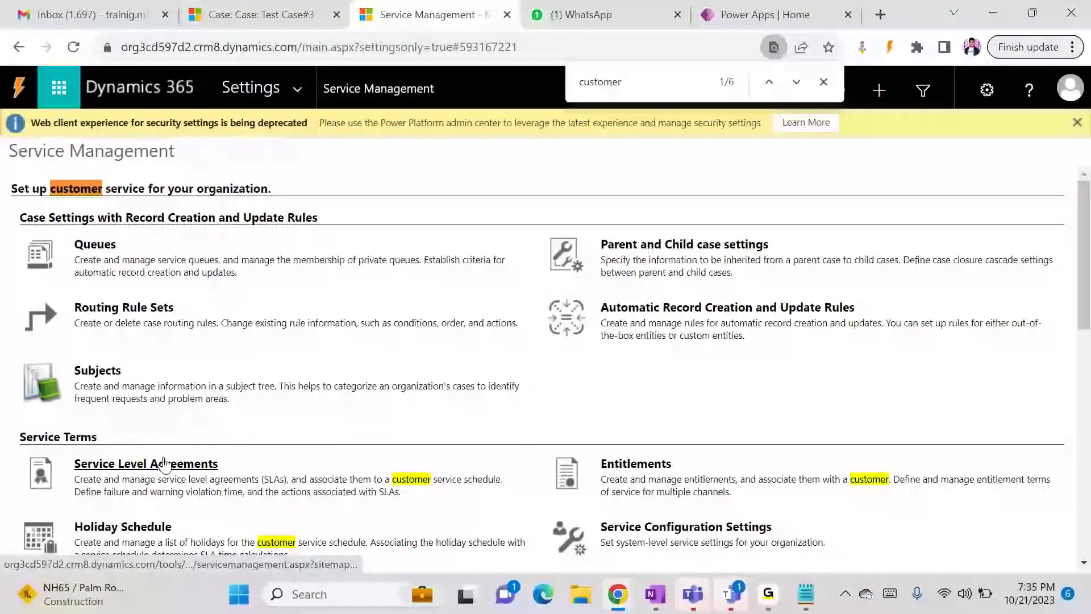
left_click(164, 464)
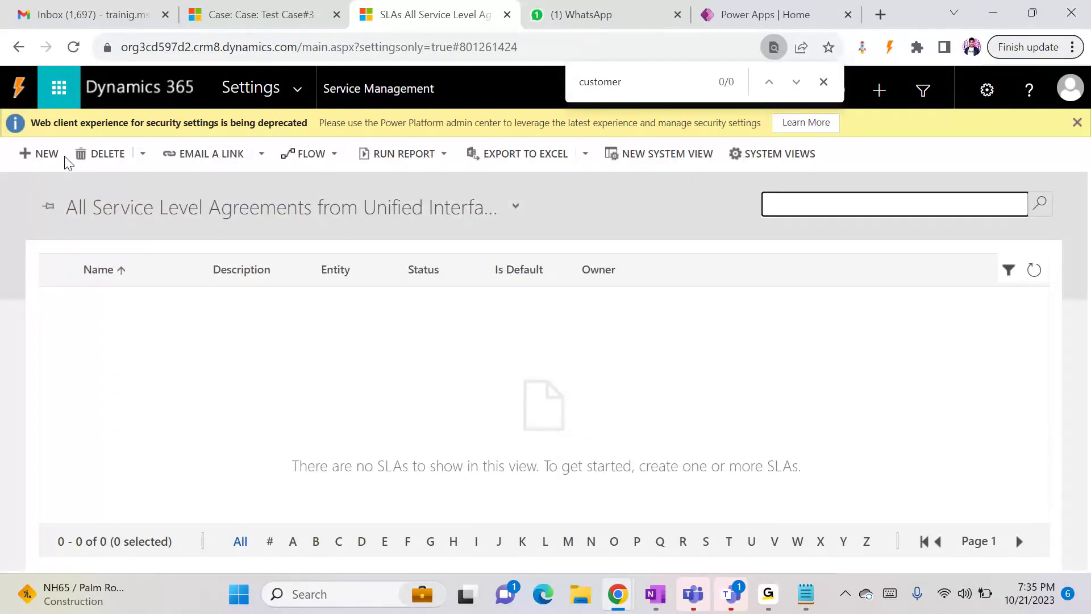
- Create an SLA in Unified Interface named Case SLA with Case as its primary entity, and save it
left_click(44, 156)
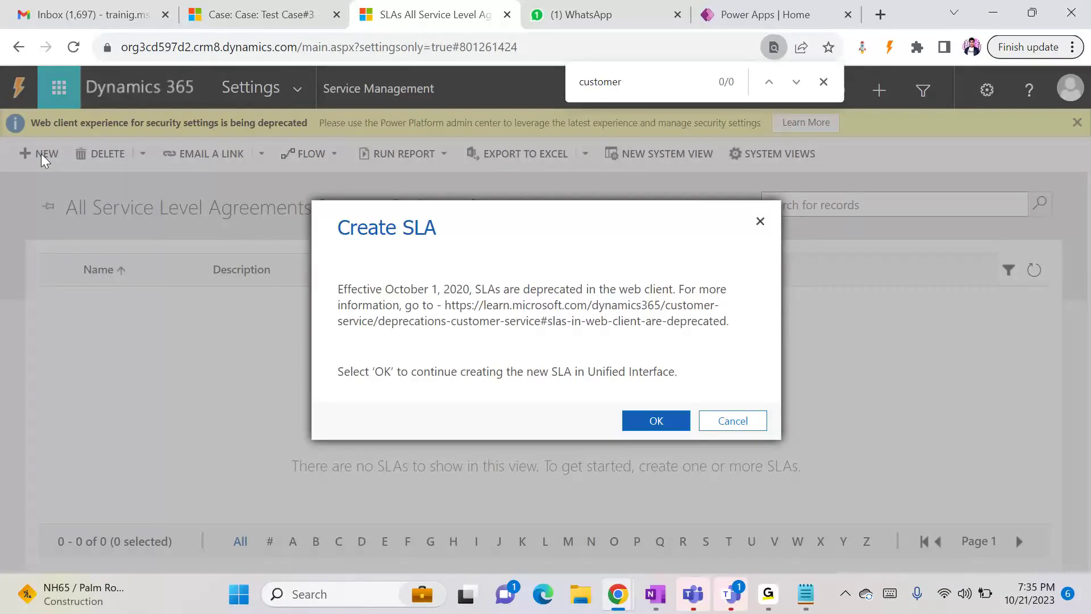
left_click(632, 423)
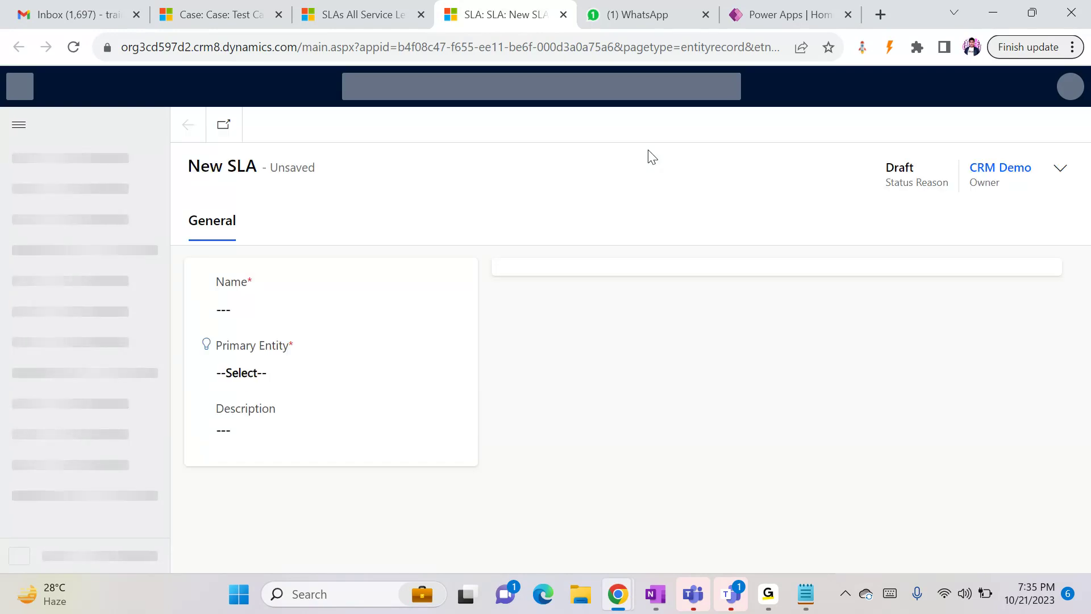
left_click(277, 312)
type("Case SLA")
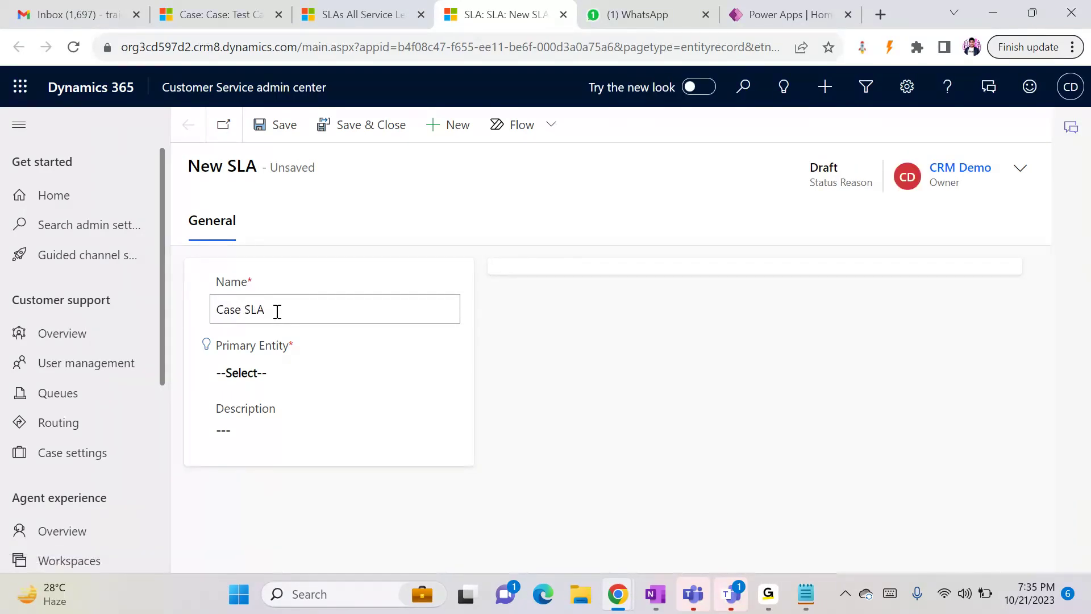
left_click(285, 373)
left_click(447, 374)
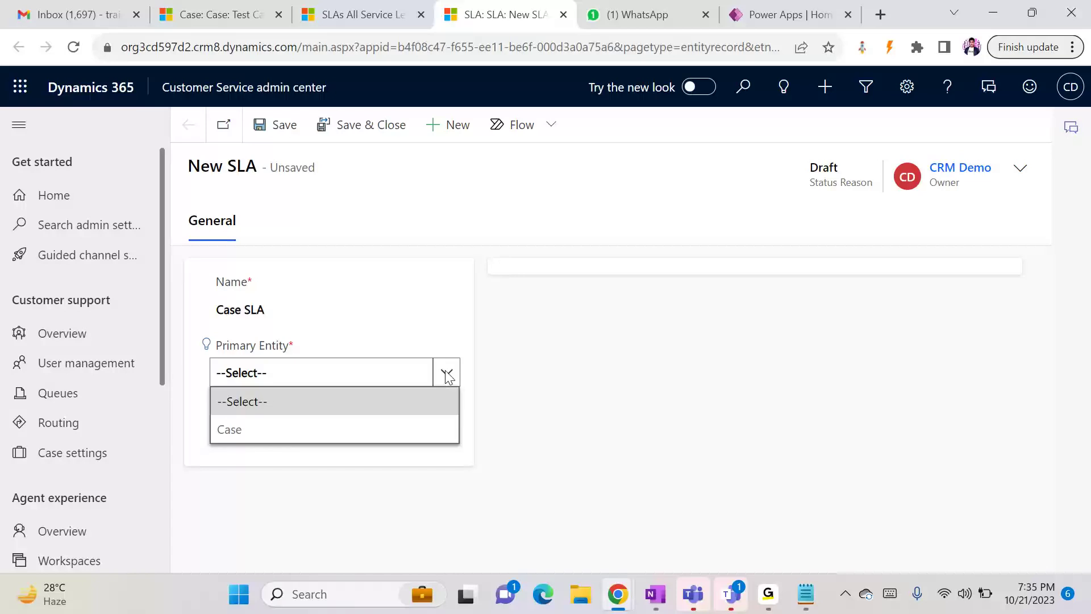
left_click(286, 430)
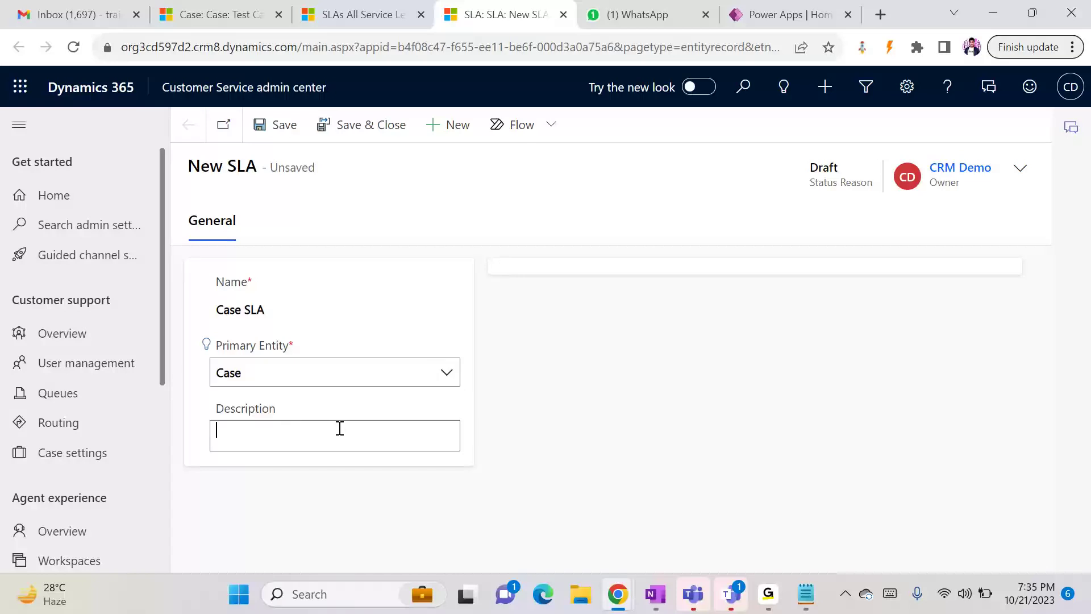
left_click(276, 122)
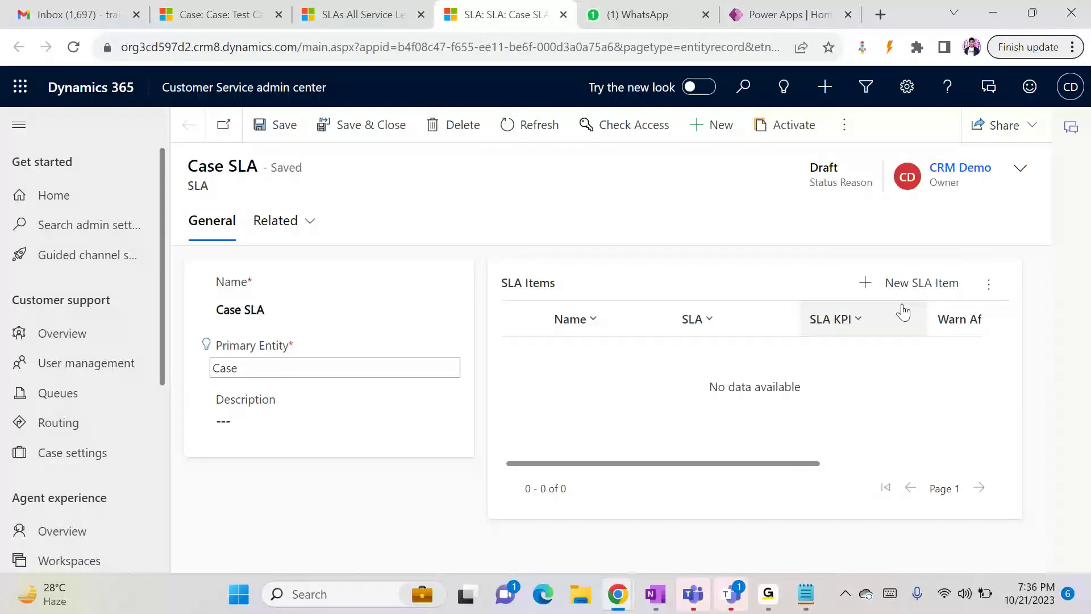
- Start a new SLA item for Case SLA, and check which priority options are available on the Test Case#3 record
left_click(932, 292)
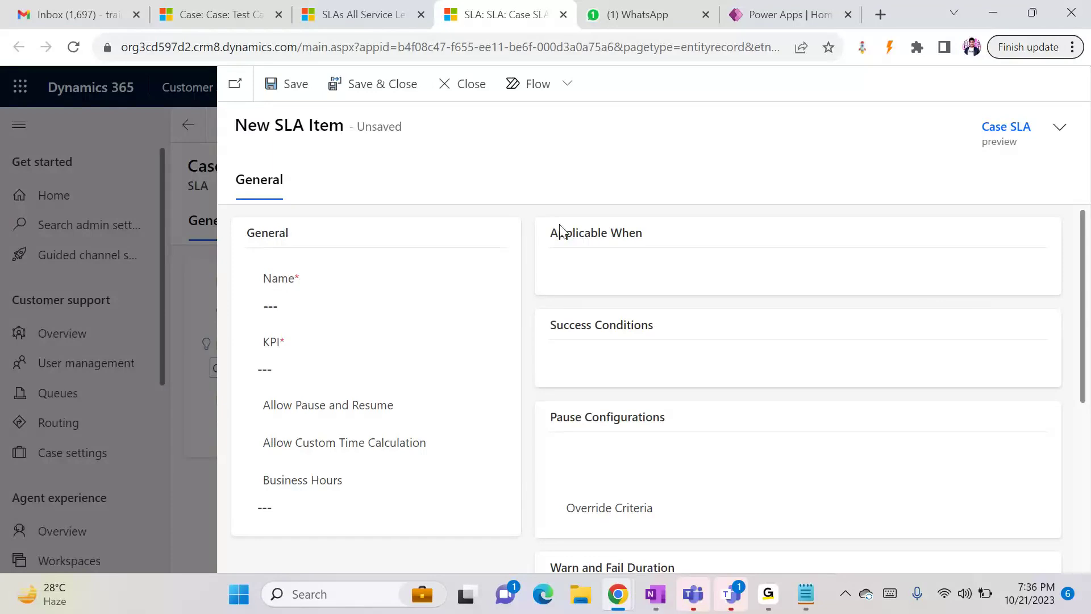
left_click(227, 15)
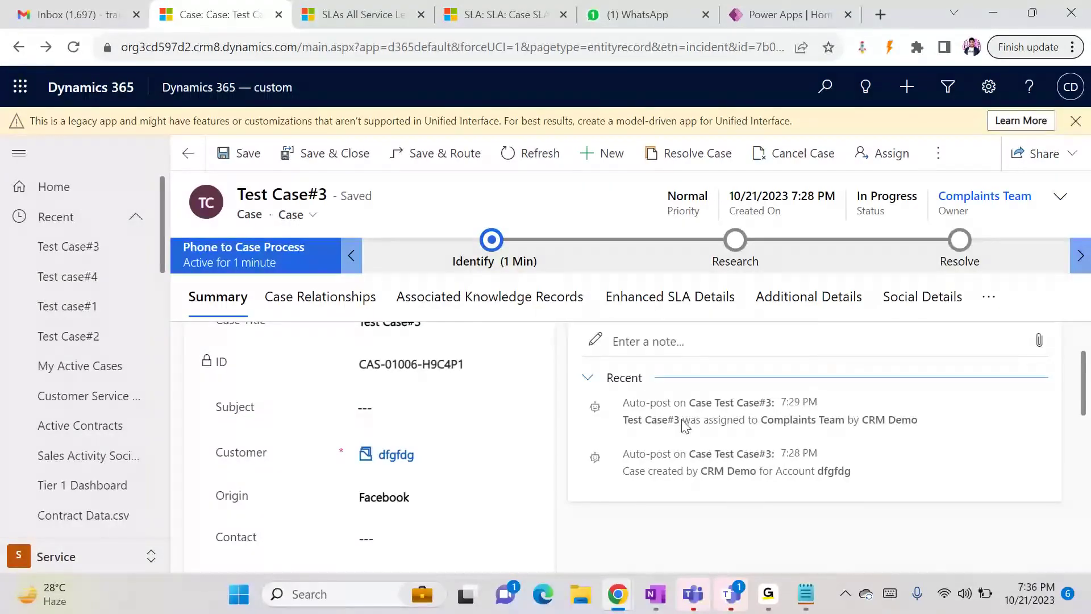
left_click(1086, 338)
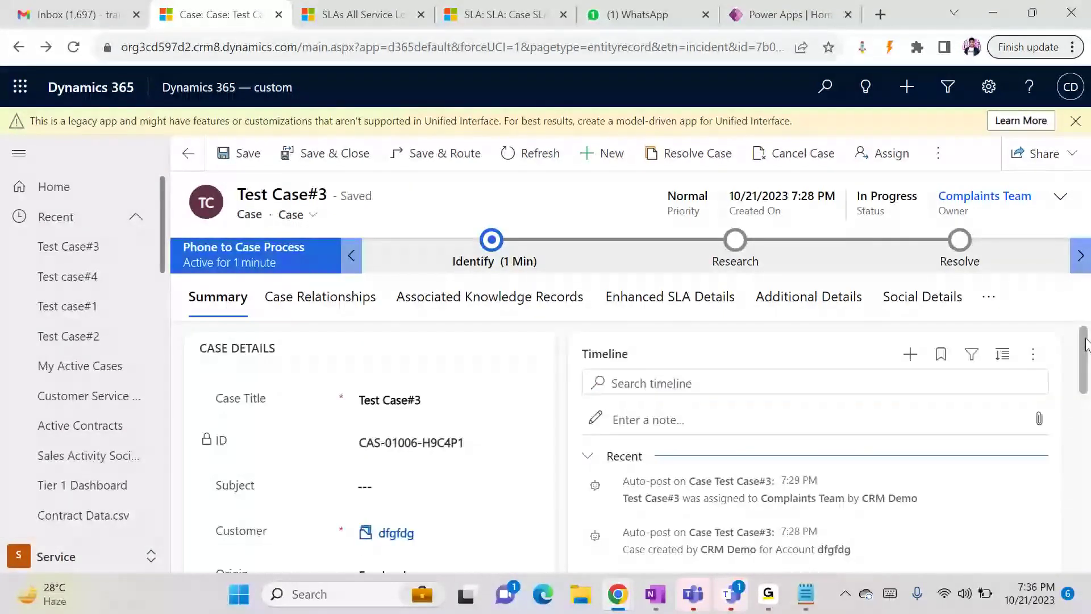
mouse_move(1086, 339)
left_mouse_down()
mouse_move(1087, 419)
mouse_move(1088, 337)
left_mouse_up()
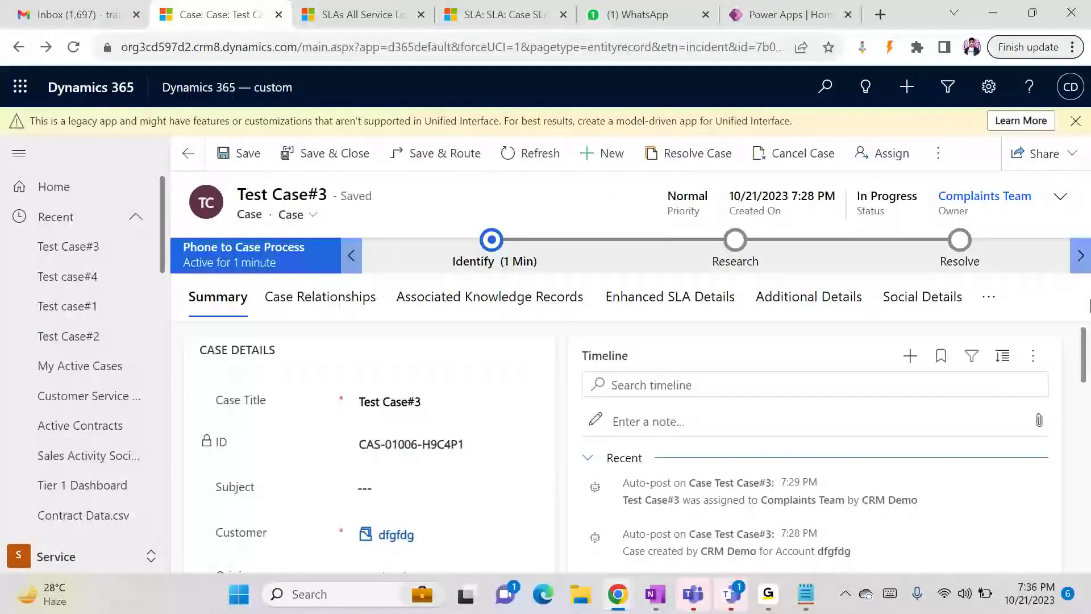
left_click(1060, 196)
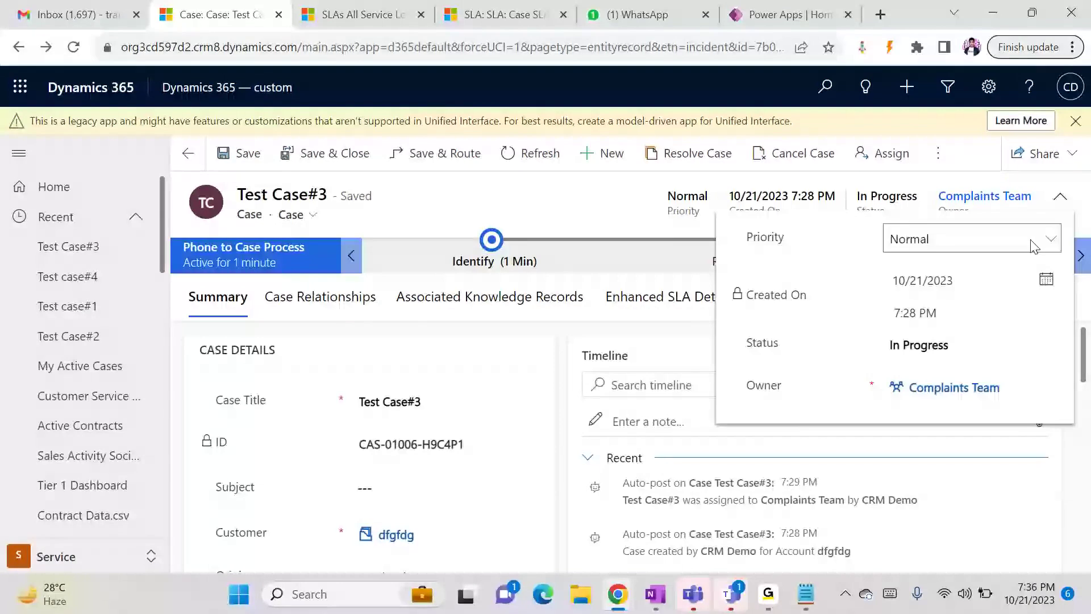
left_click(949, 247)
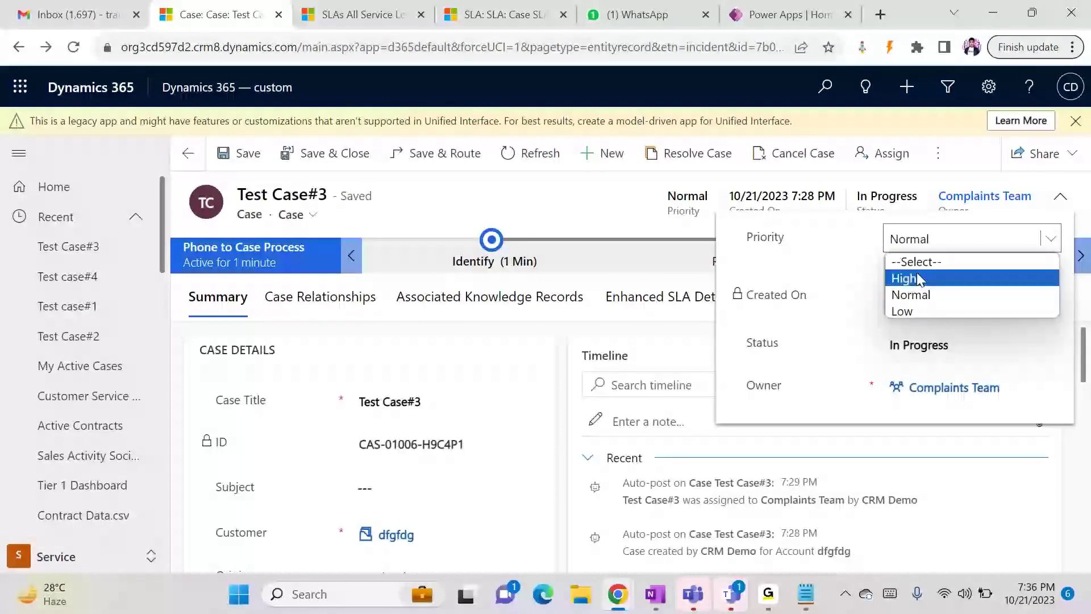
- Return to the new SLA item, name it High Priority Respond and try to save it
left_click(456, 17)
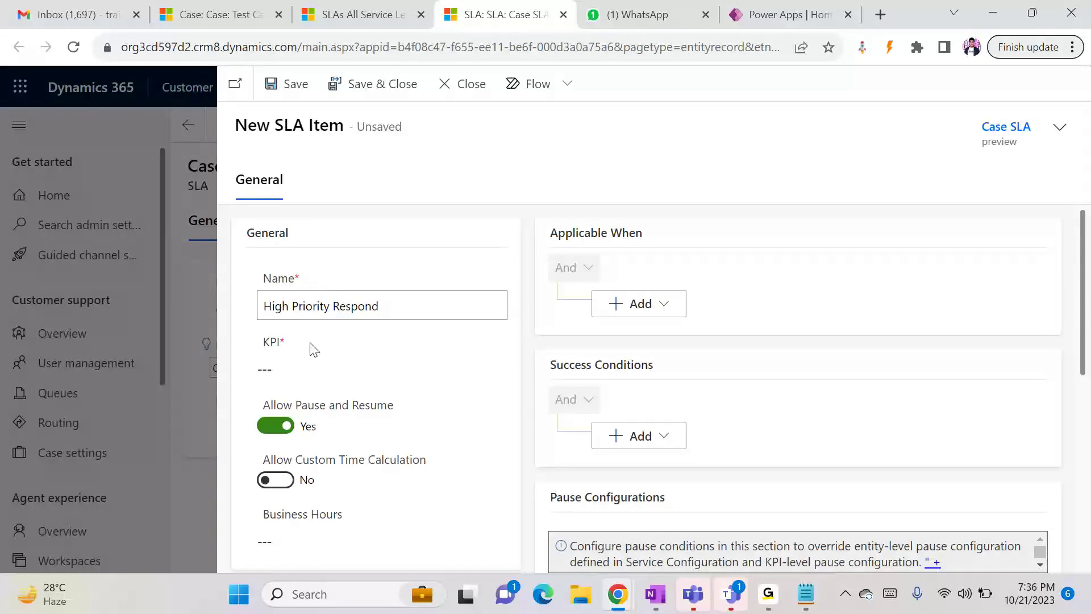
left_click(303, 365)
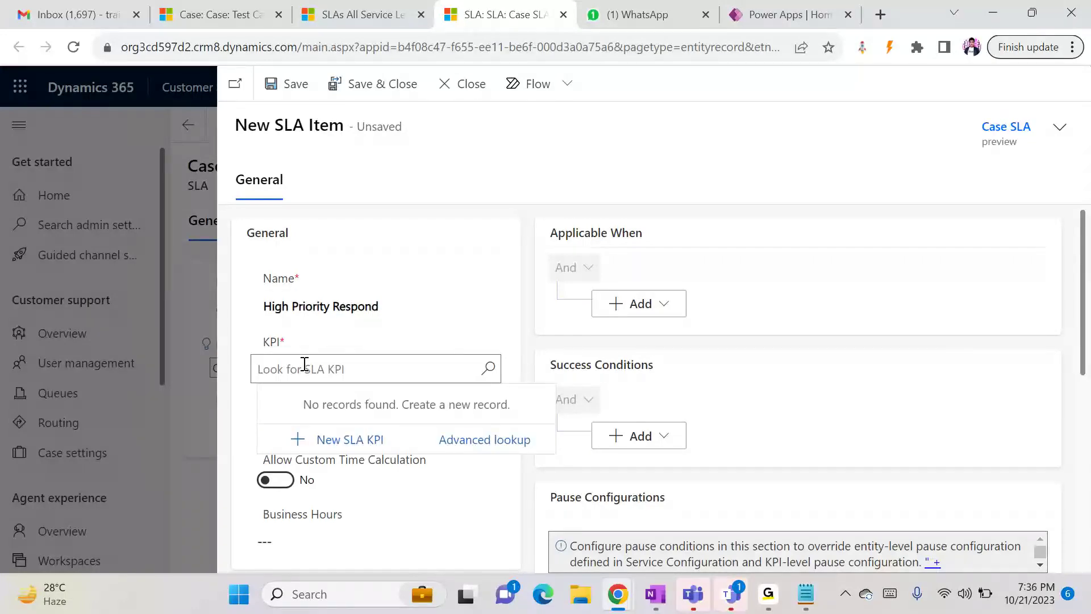
left_click(487, 368)
left_click(407, 238)
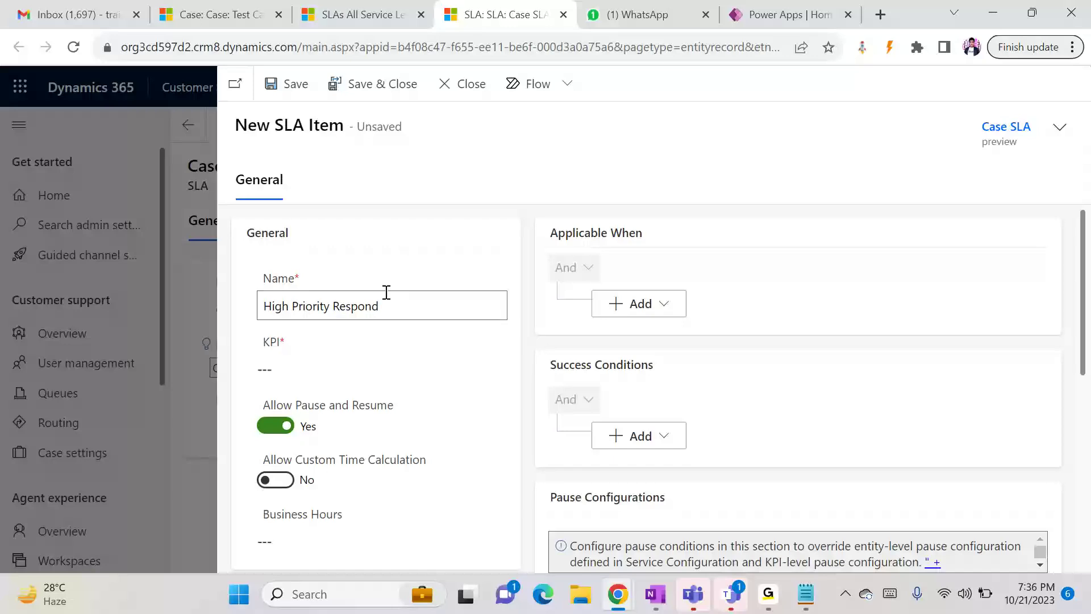
left_click(284, 91)
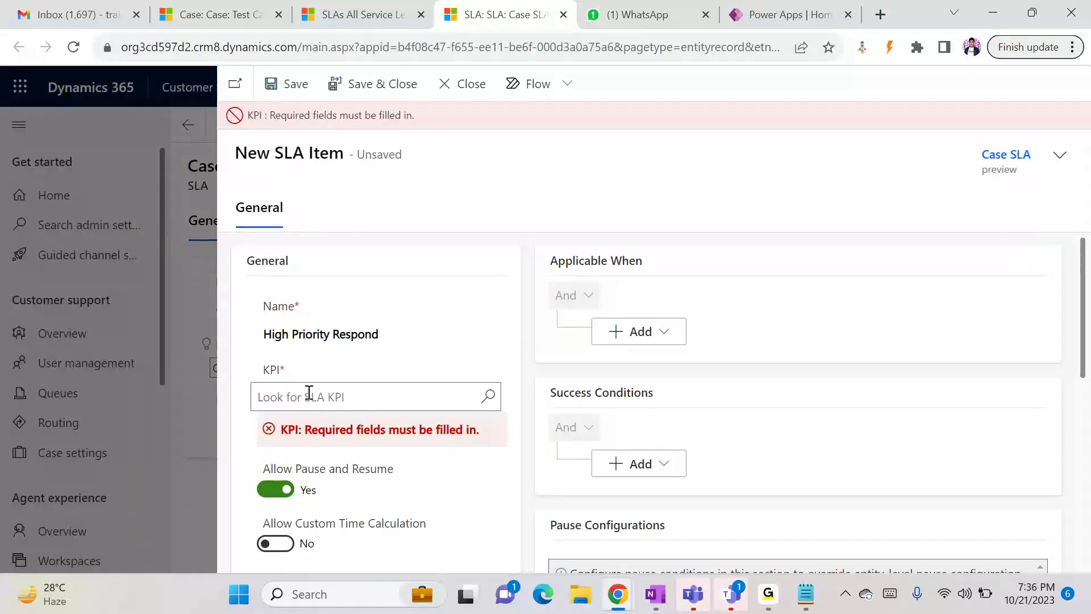
- Search for an existing SLA KPI with "fi", and browse the unfiltered Active SLAKPIs view in the advanced lookup
type("res")
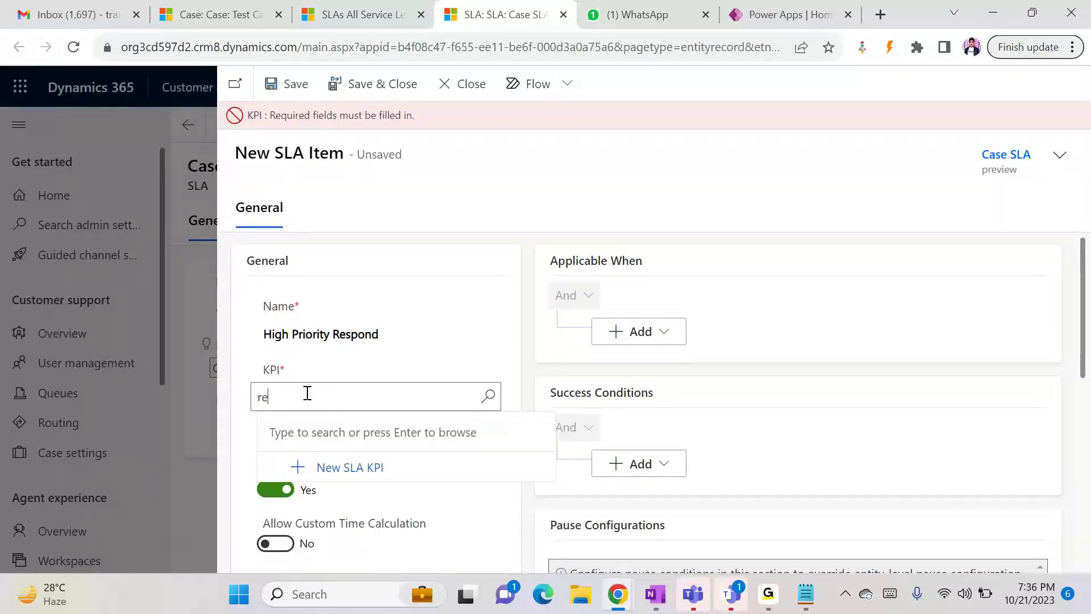
key("BackSpace")
key("BackSpace")
key("BackSpace")
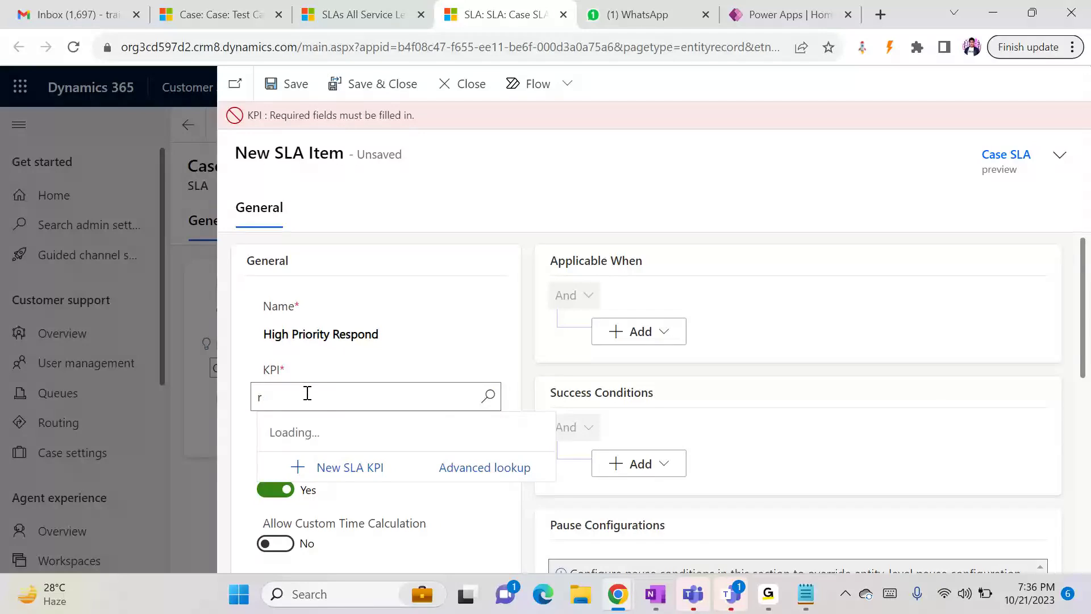
type("fi")
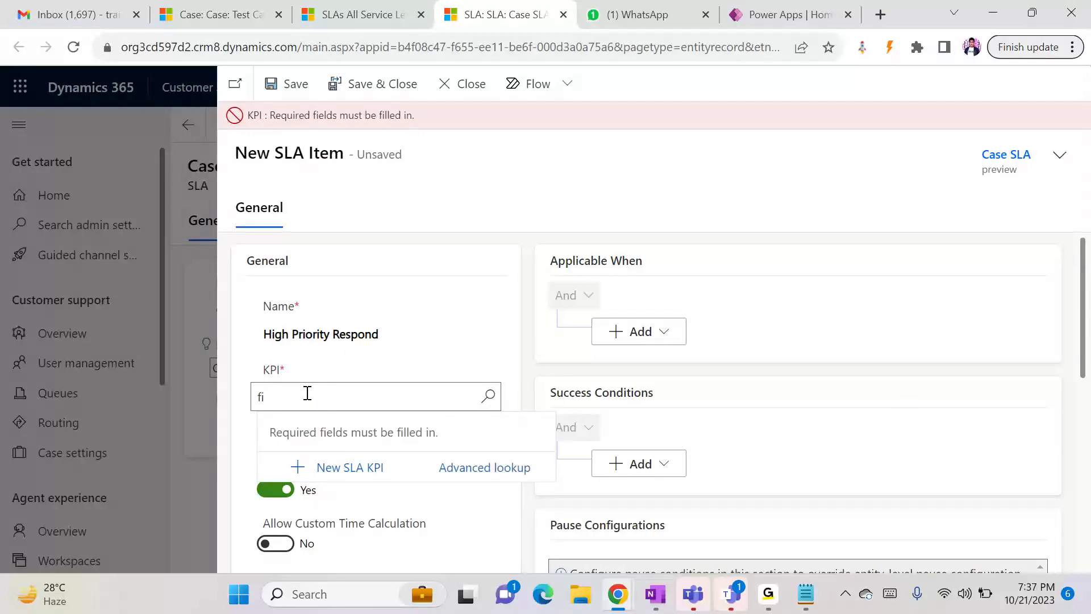
left_click(489, 468)
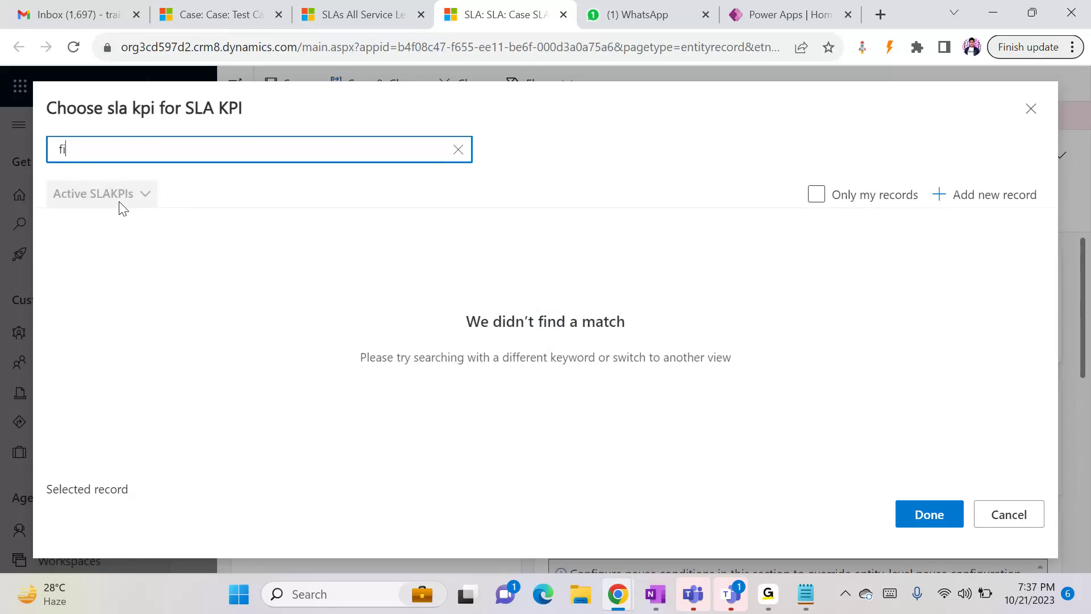
left_click(460, 149)
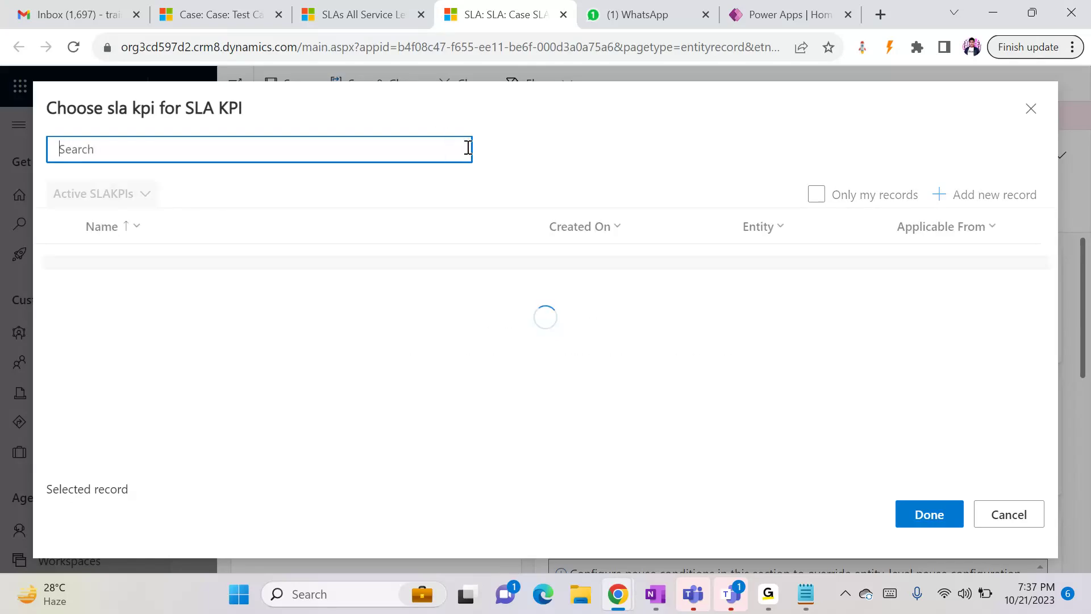
left_click(112, 189)
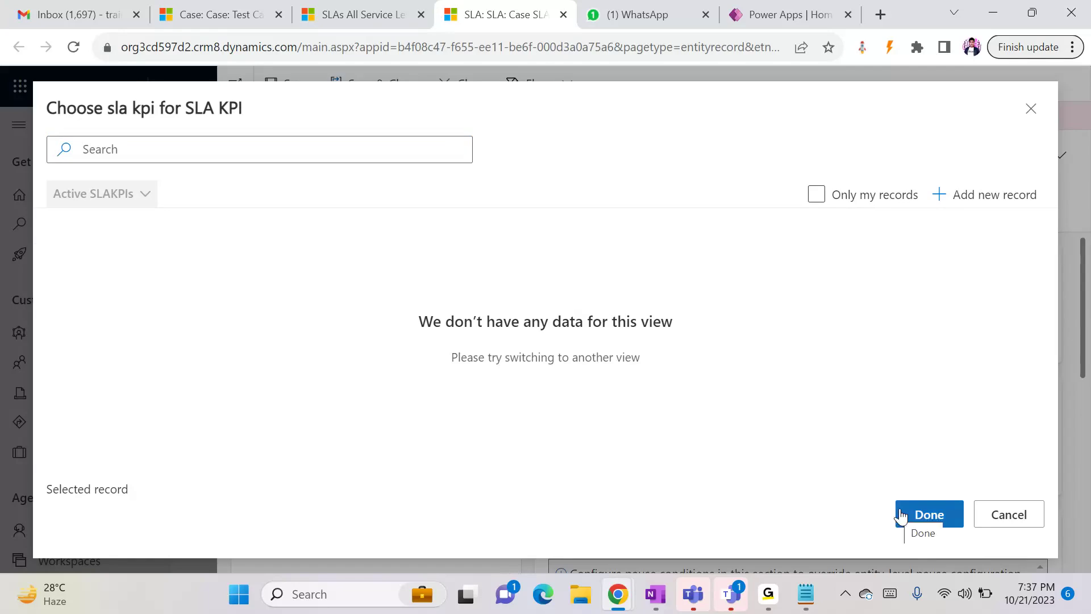
- Start a new SLA KPI record from the KPI lookup, discarding the unsaved SLA item
left_click(978, 213)
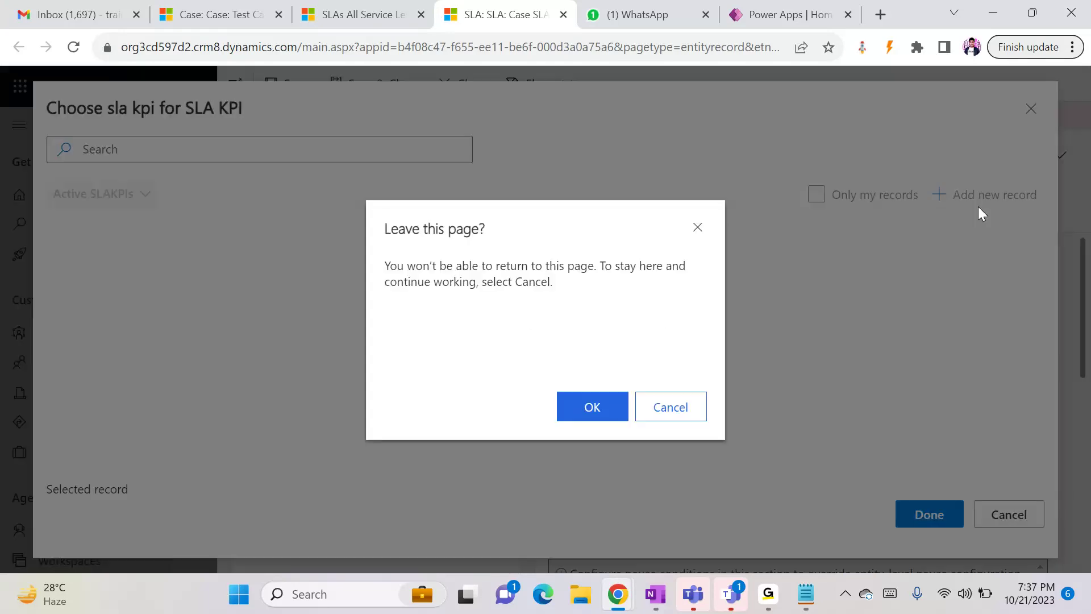
left_click(616, 407)
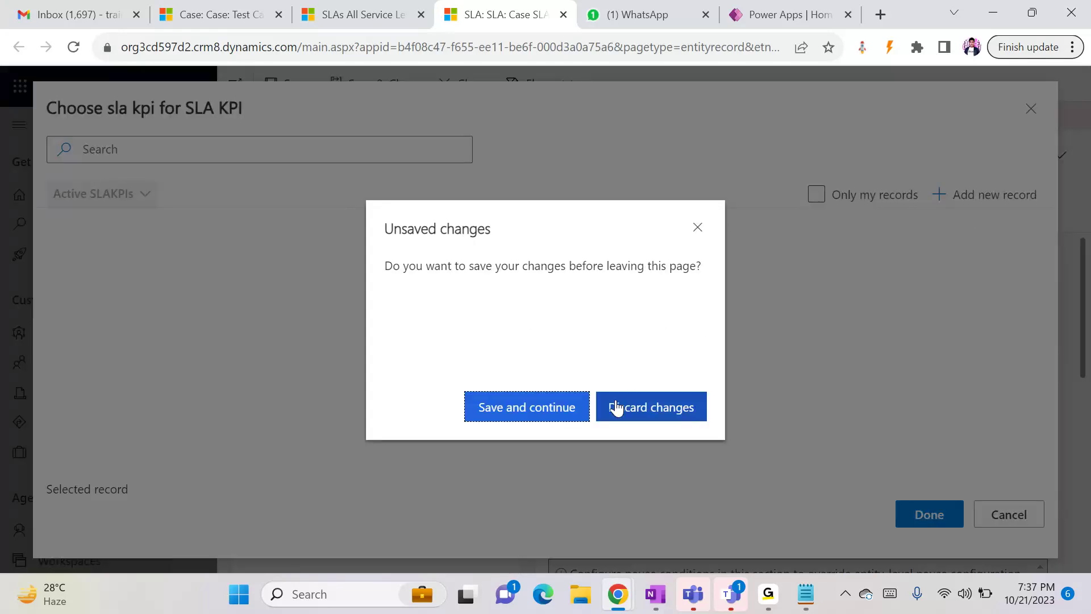
left_click(653, 406)
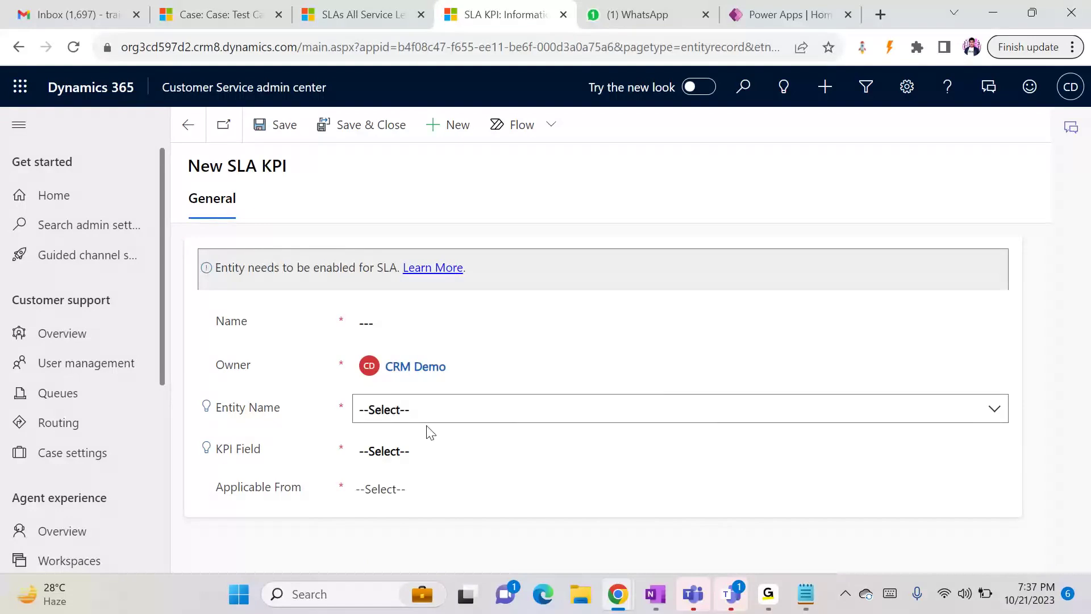
- Set the new SLA KPI's entity name to Case
left_click(415, 450)
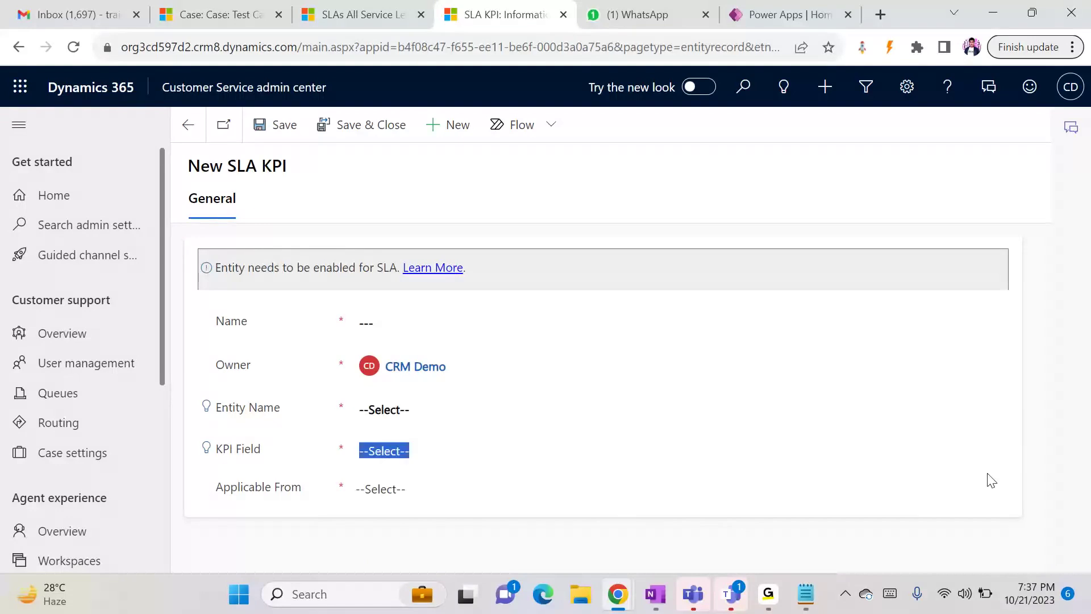
left_click(993, 456)
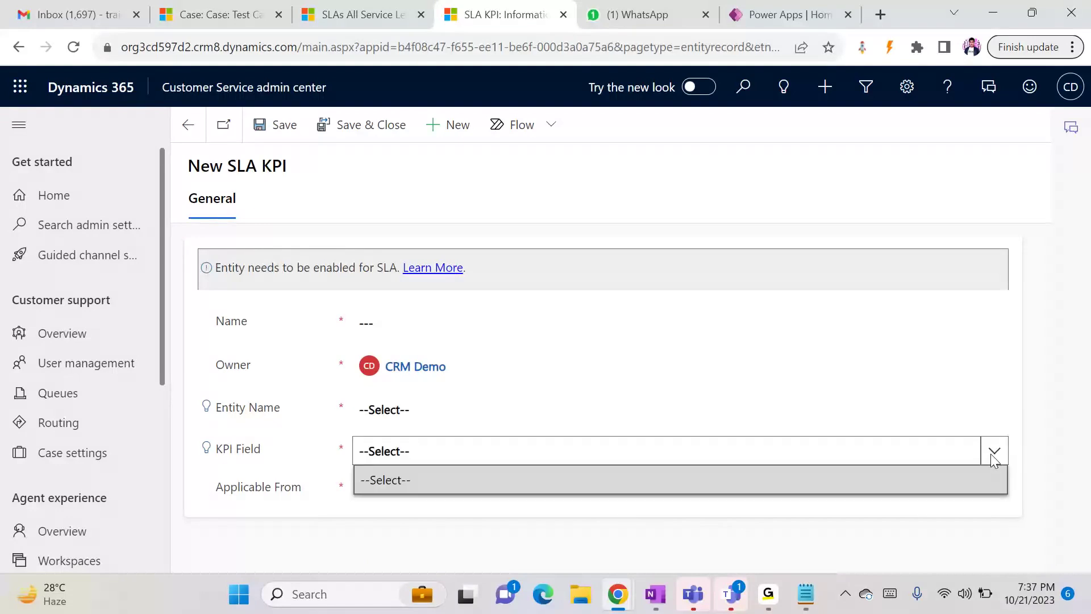
left_click(579, 397)
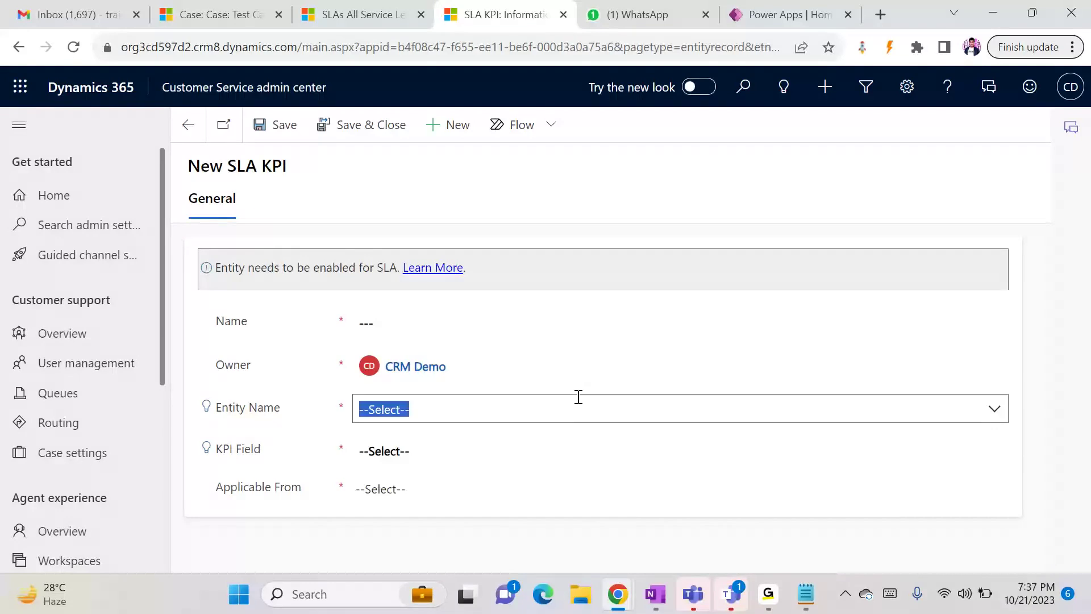
left_click(994, 409)
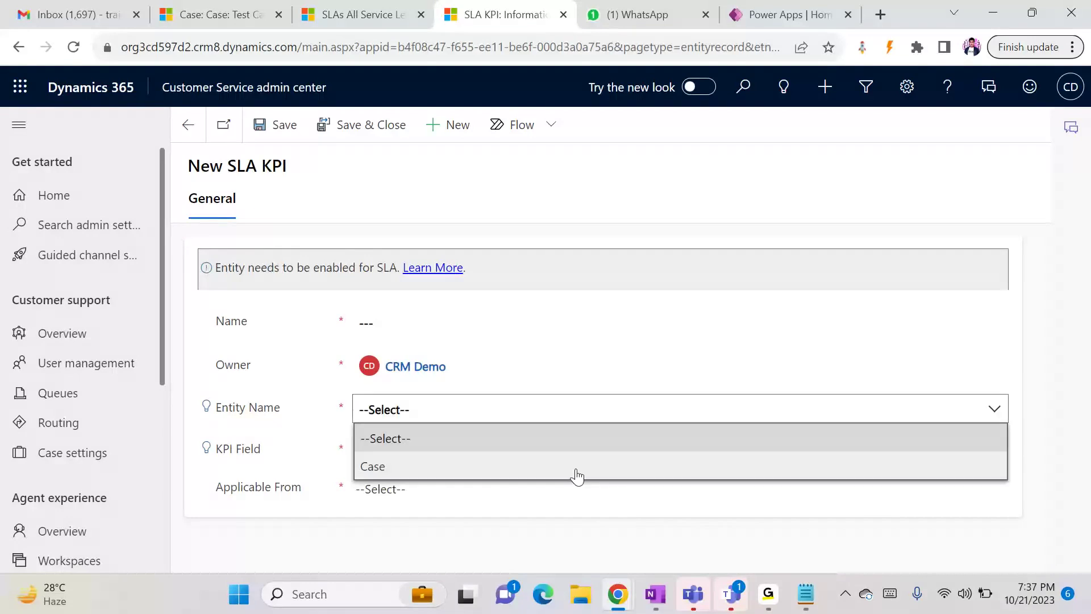
left_click(577, 469)
- Set the KPI field to First Response By KPI and make it applicable from Created On
left_click(577, 449)
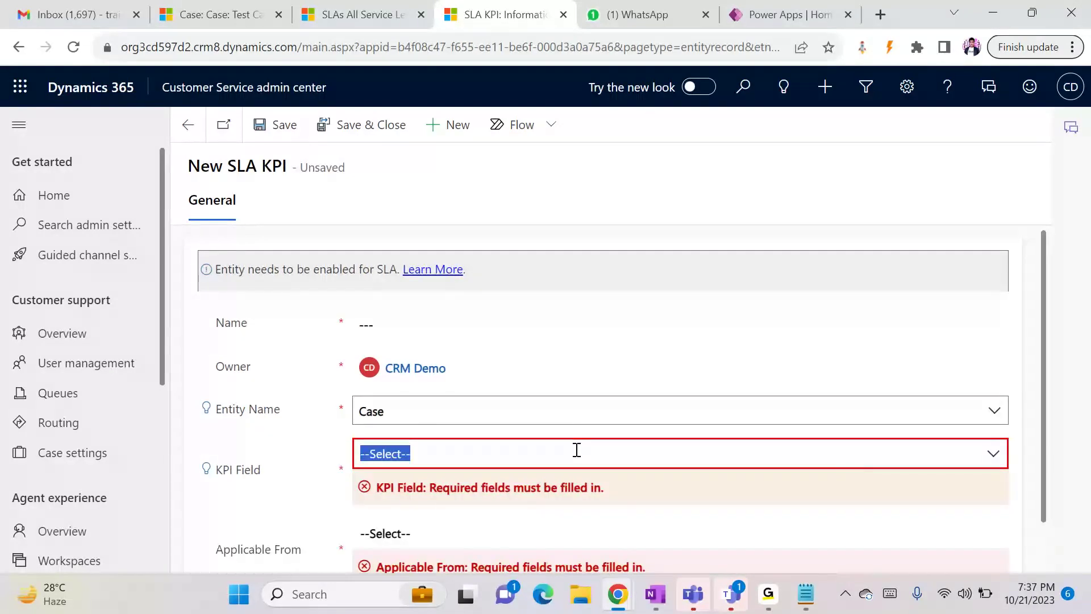
left_click(993, 455)
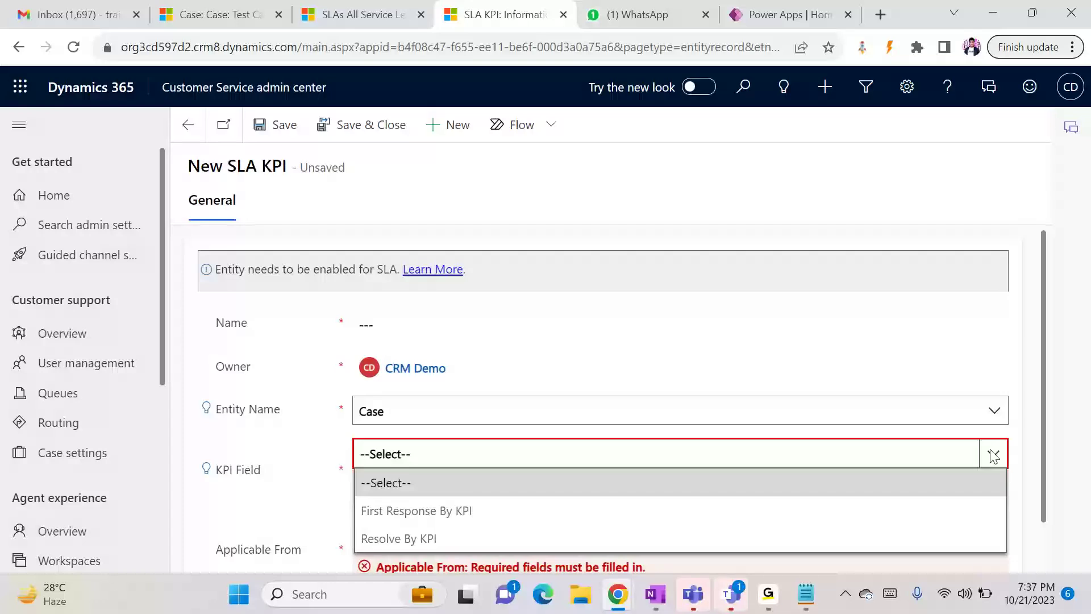
left_click(480, 511)
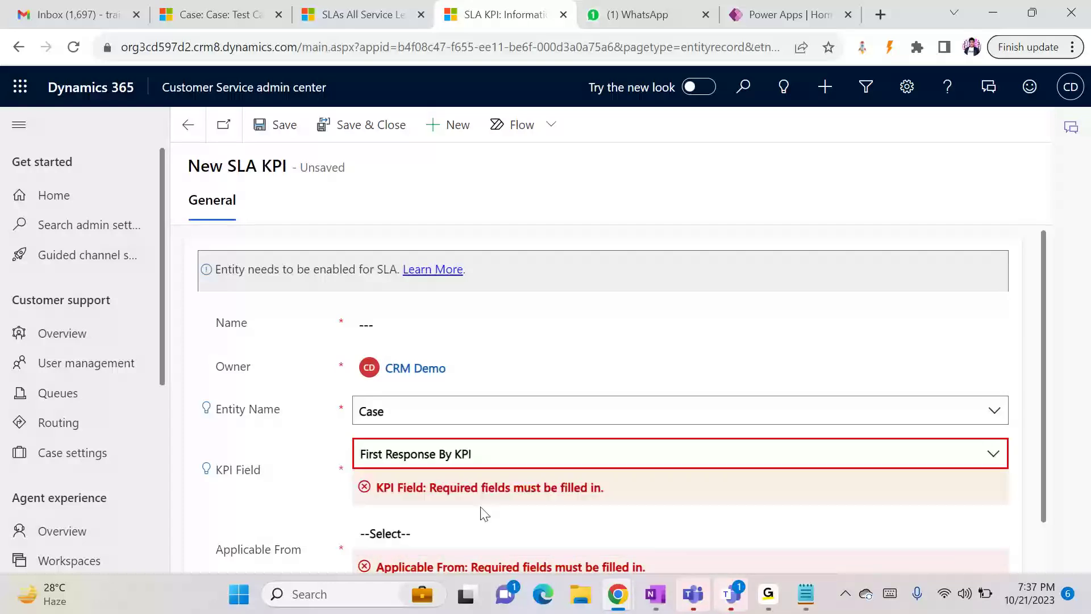
left_click(449, 496)
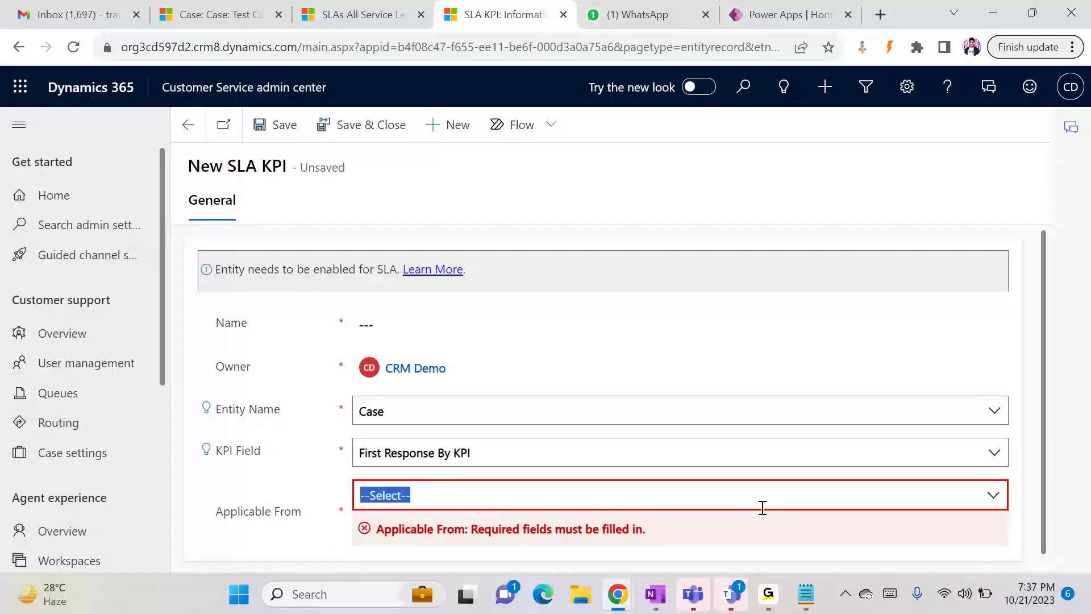
left_click(992, 494)
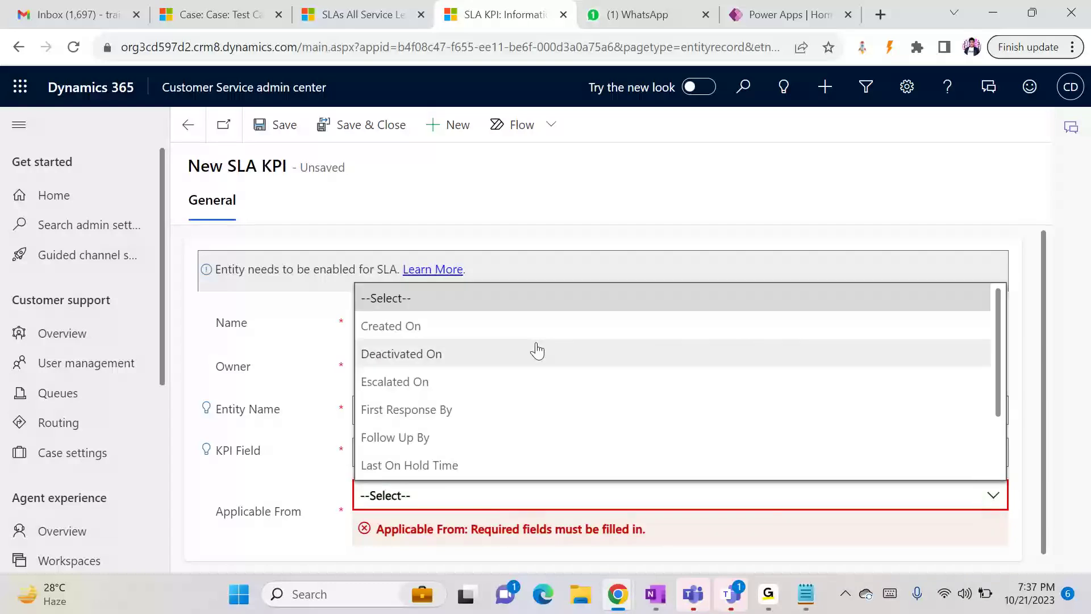
left_click(413, 323)
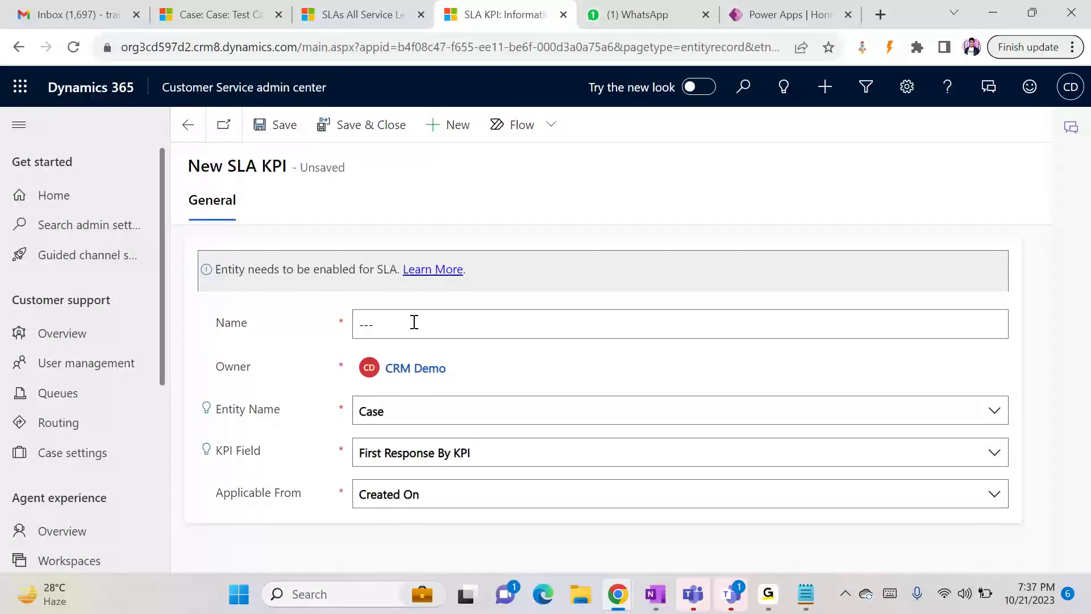
- Name the SLA KPI Response, then save and close the record
left_click(388, 322)
left_click(402, 165)
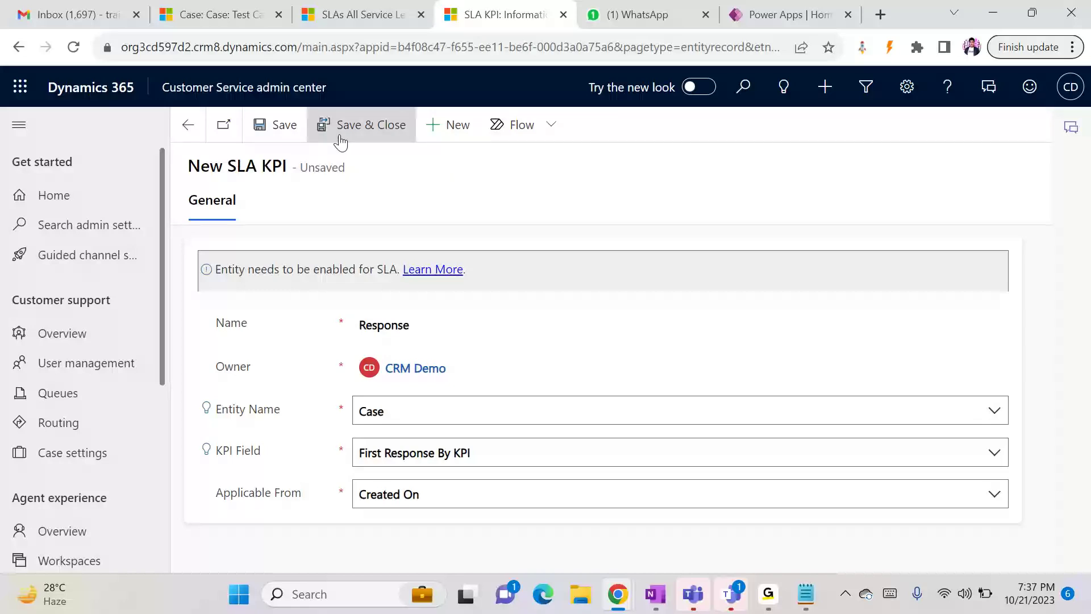
left_click(341, 126)
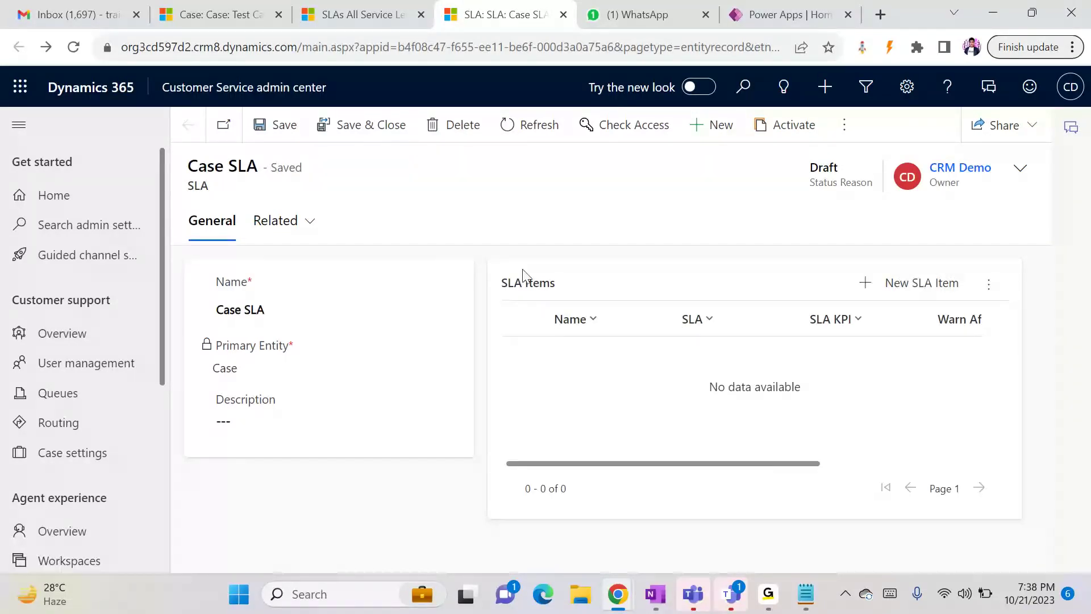
- Start another SLA KPI record from a new Case SLA item's KPI field, discarding the unsaved item
left_click(887, 281)
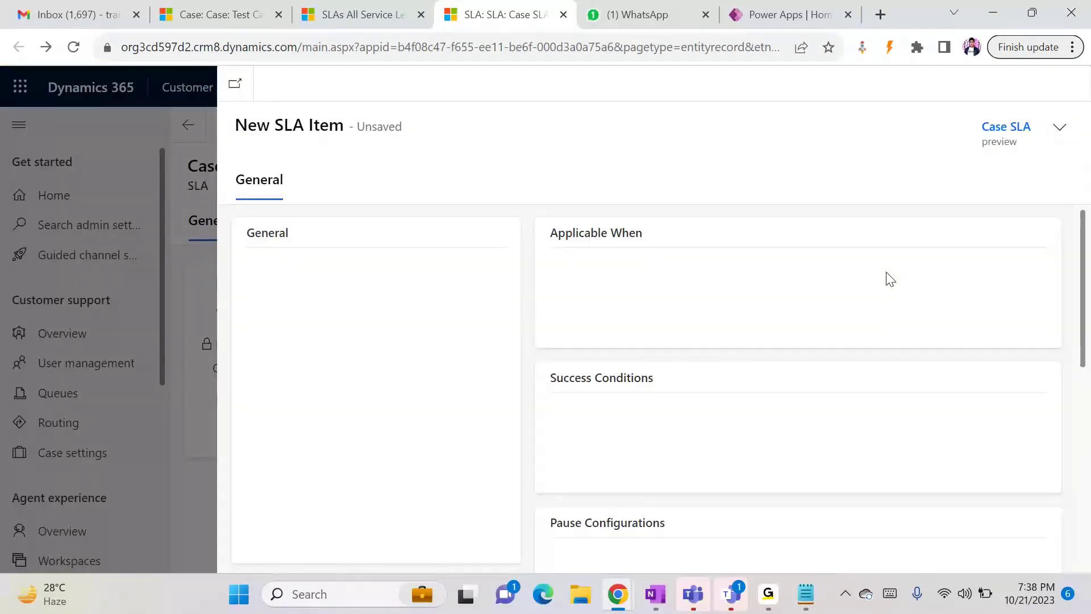
left_click(322, 363)
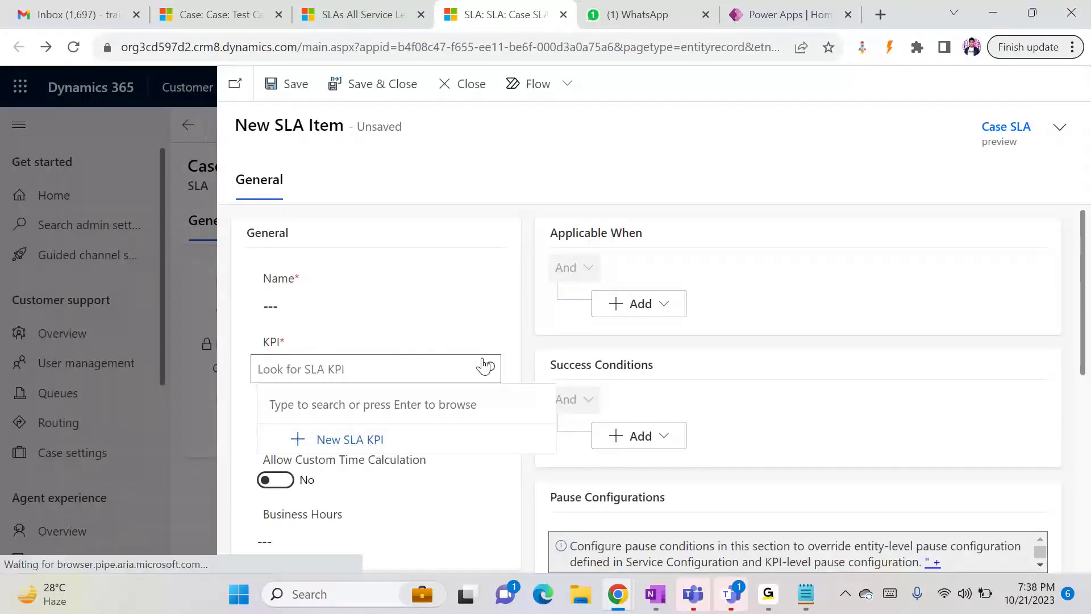
left_click(353, 438)
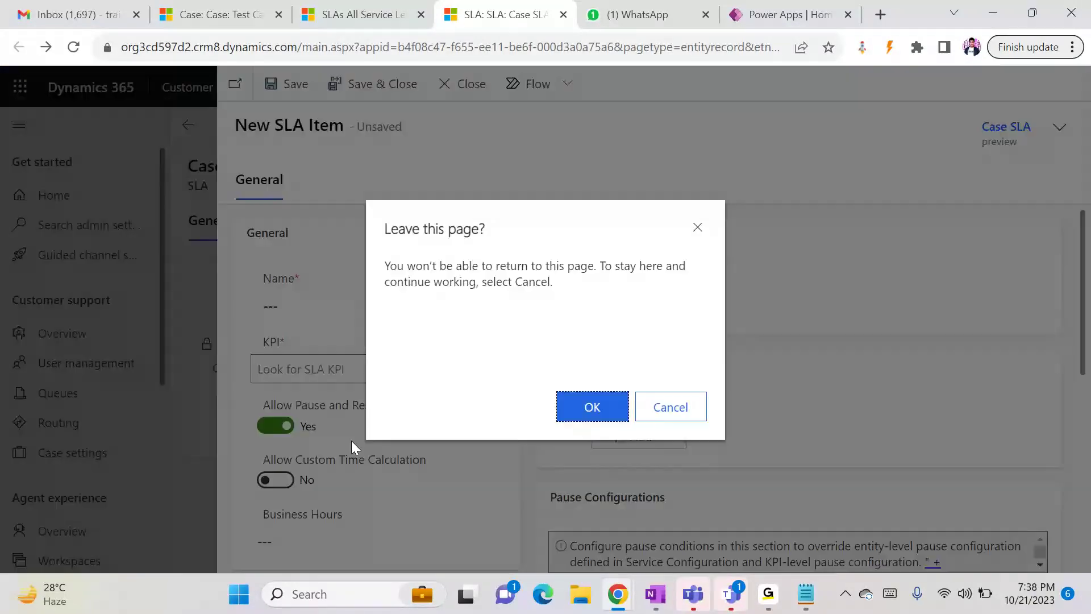
left_click(599, 407)
left_click(649, 412)
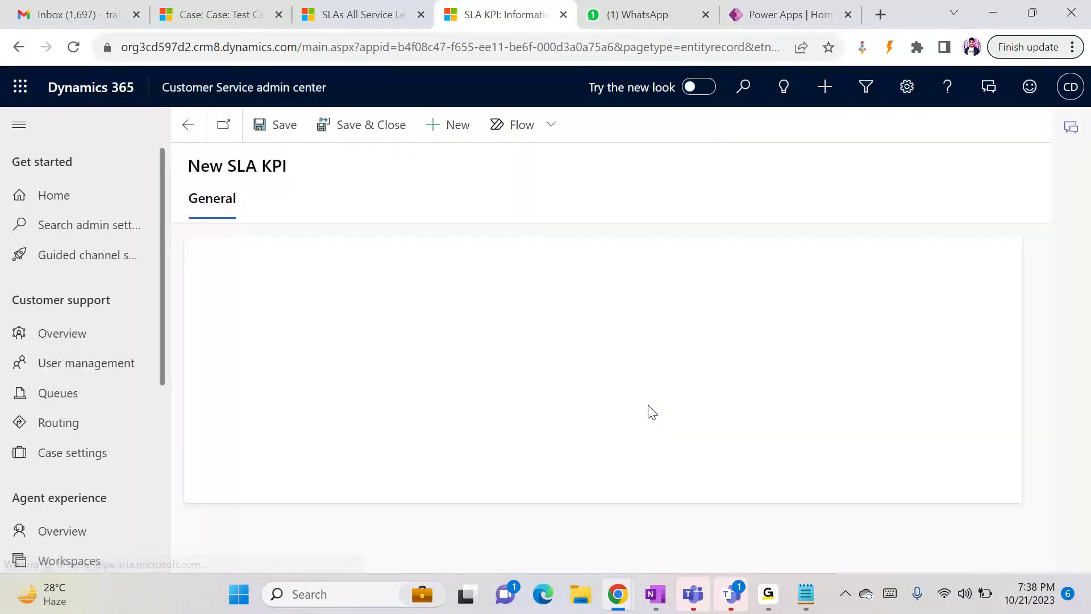
- Name the second SLA KPI Resolve and set its entity name to Case
left_click(409, 321)
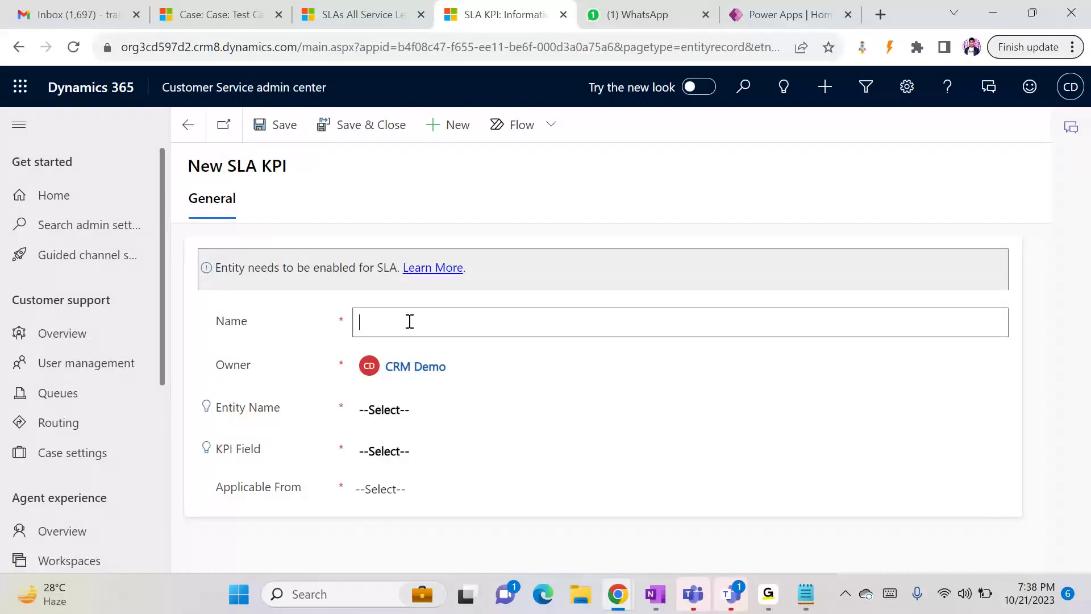
left_click(408, 407)
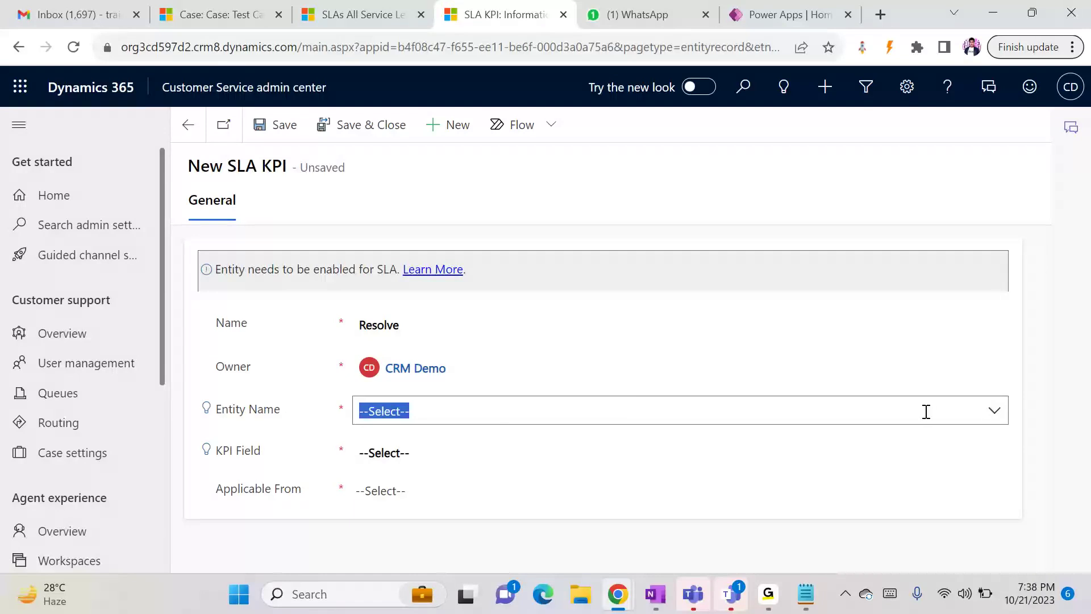
left_click(1002, 410)
left_click(416, 468)
- Set the KPI field to Resolve By KPI, applicable from Created On, and save and close the record
left_click(470, 445)
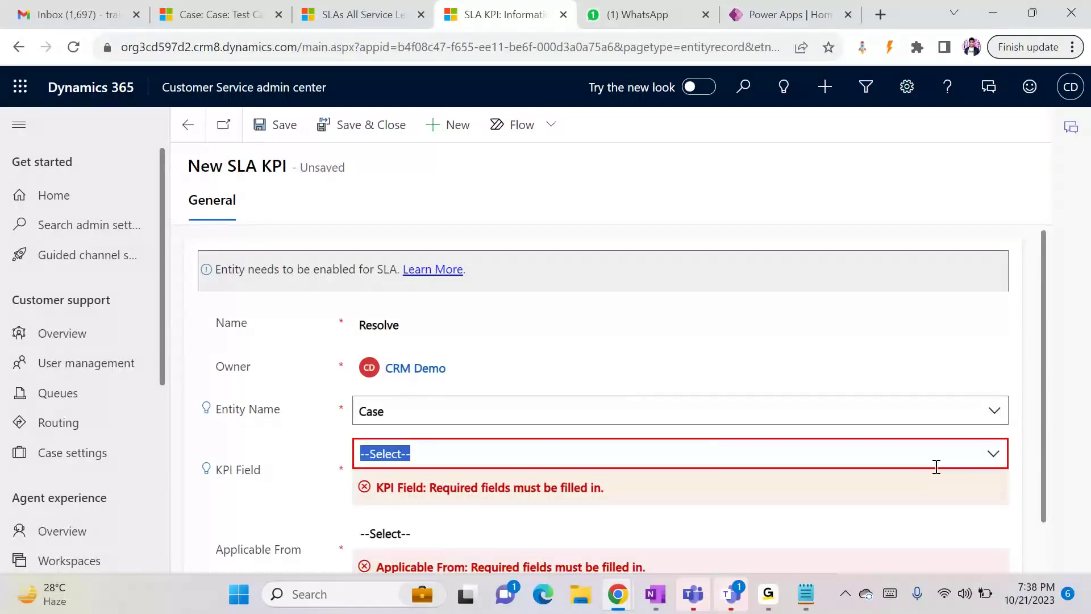
left_click(994, 453)
left_click(528, 538)
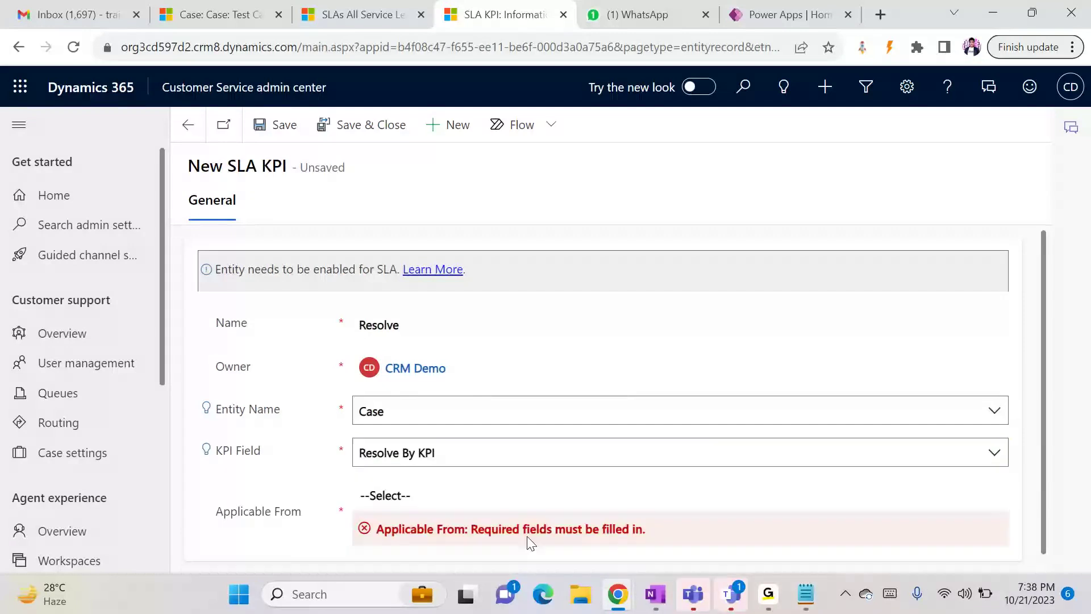
left_click(634, 490)
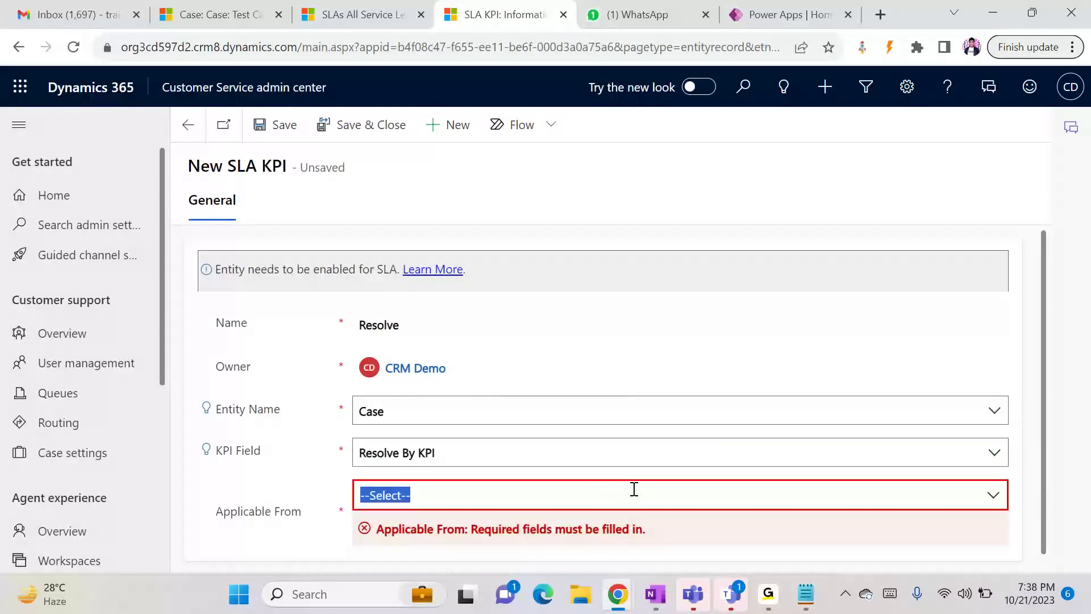
left_click(993, 494)
left_click(401, 335)
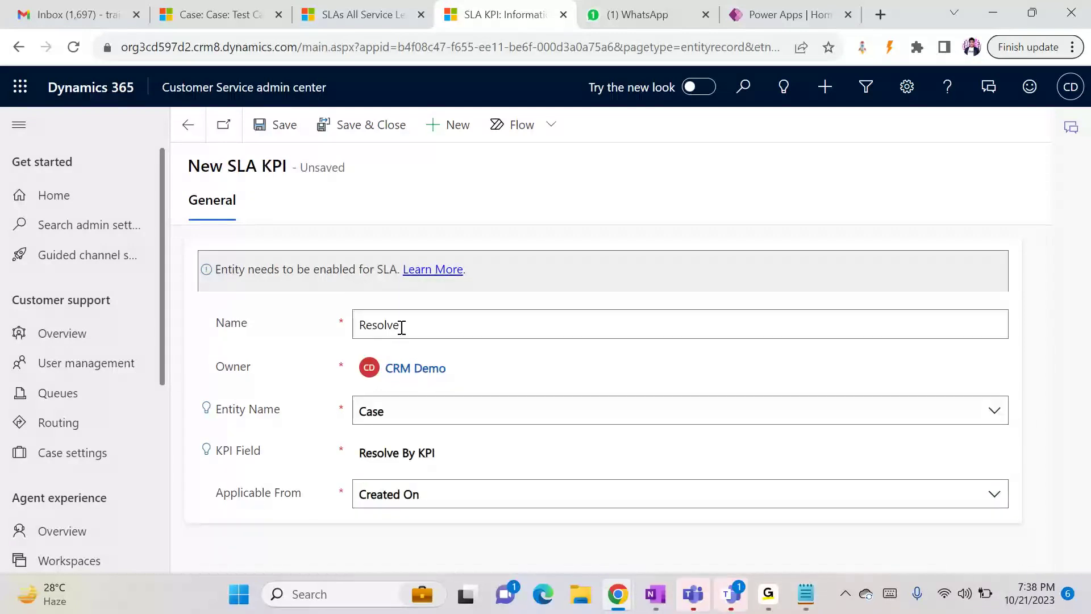
left_click(322, 134)
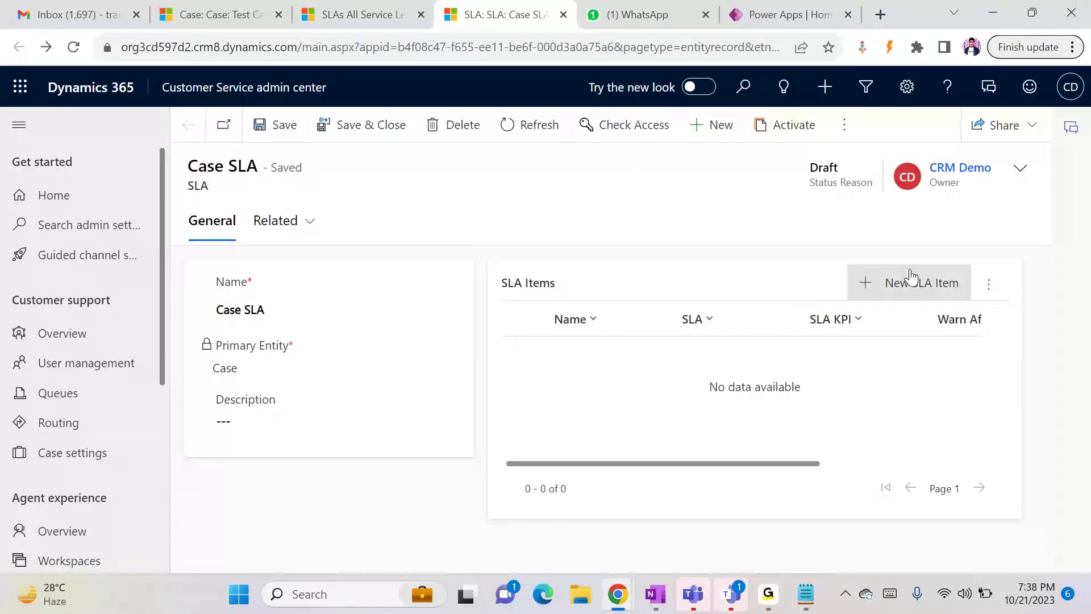
- Start a new SLA item for Case SLA and check its KPI advanced lookup for available SLA KPIs
left_click(924, 275)
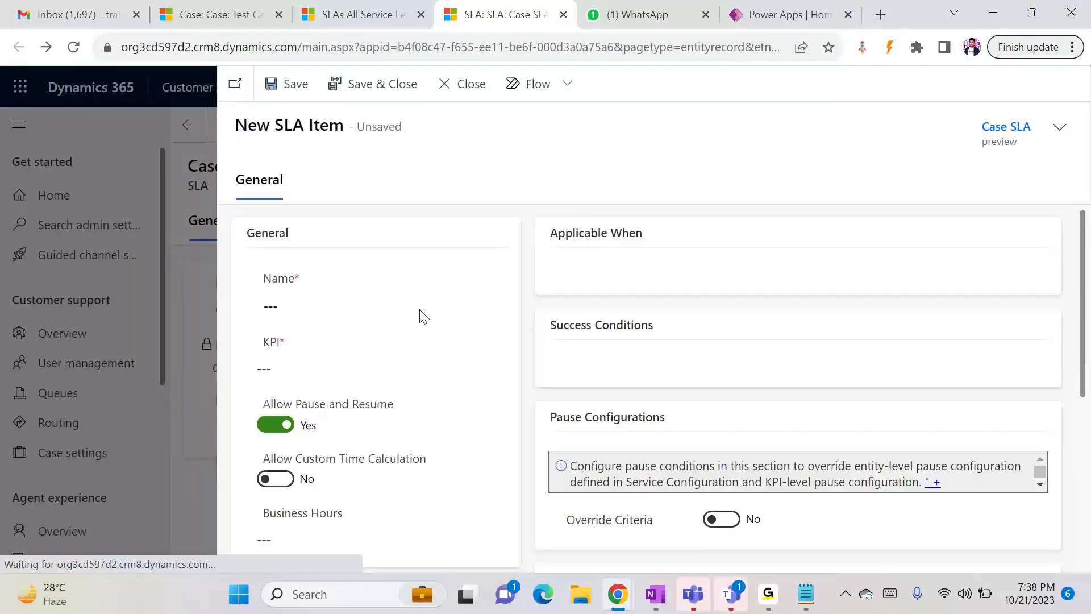
left_click(328, 368)
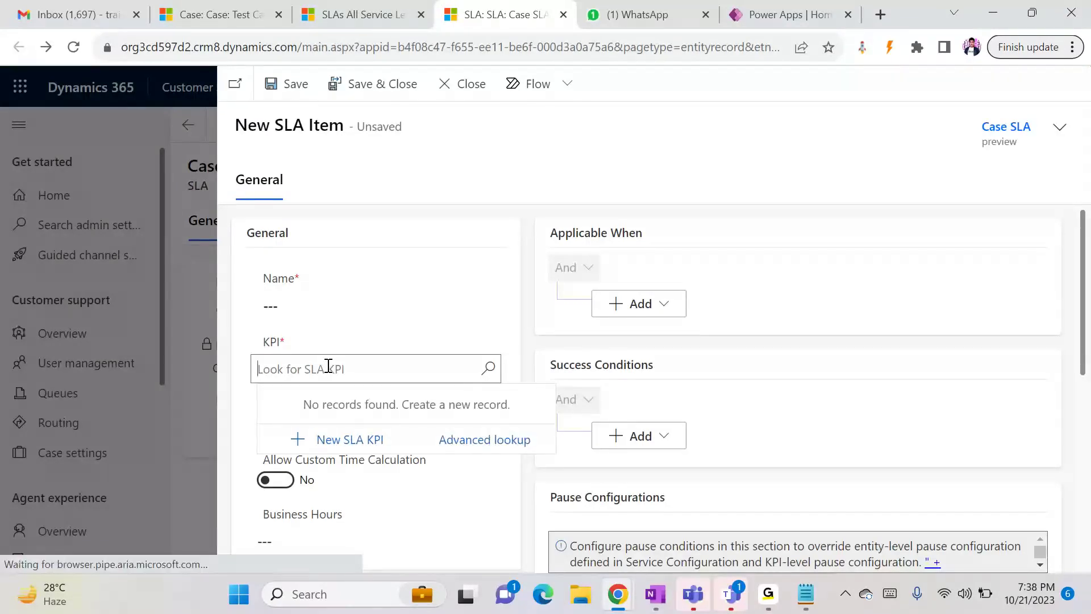
left_click(475, 436)
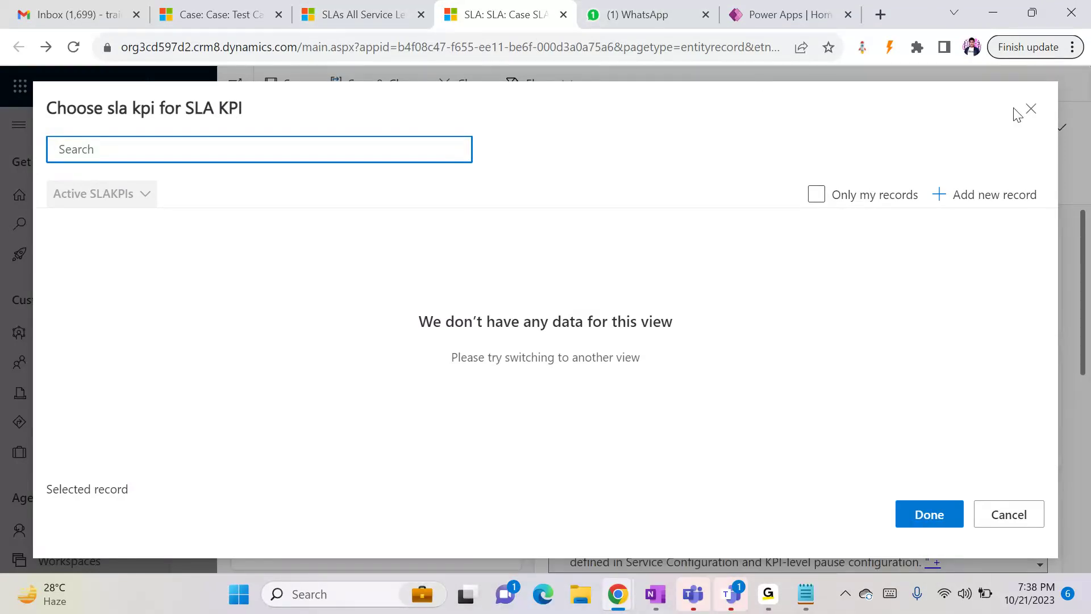
left_click(1030, 109)
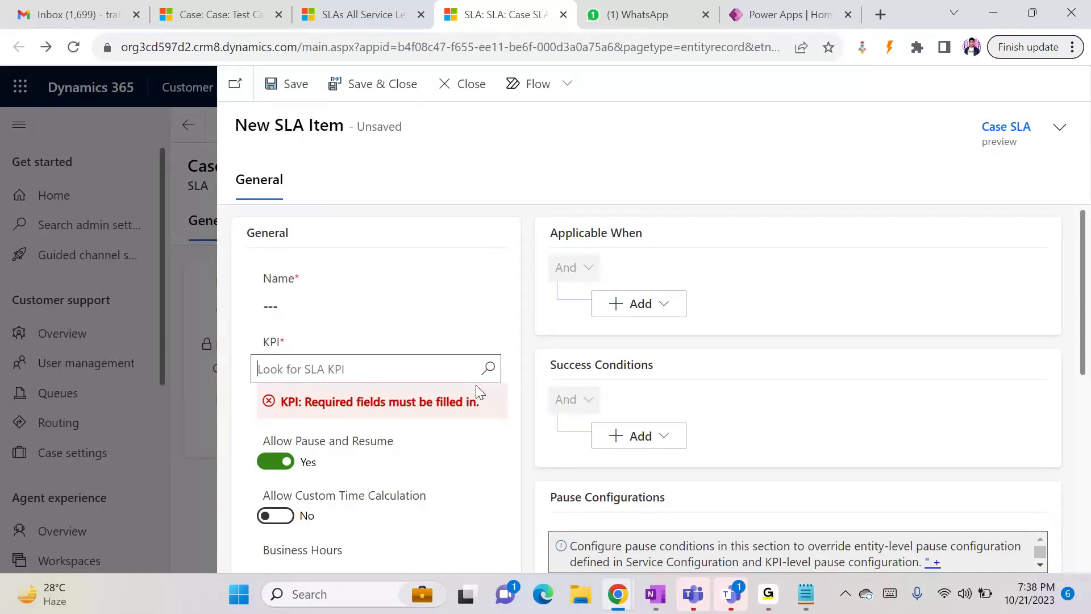
- Recheck the SLA item's KPI advanced lookup for available SLA KPIs and discard the unsaved item
left_click(488, 372)
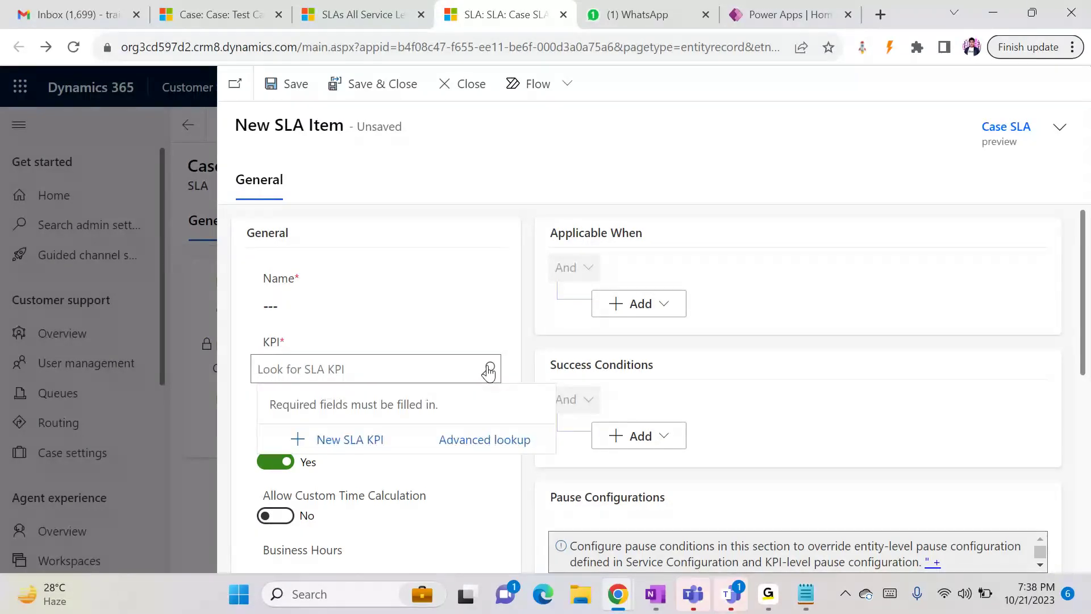
left_click(500, 442)
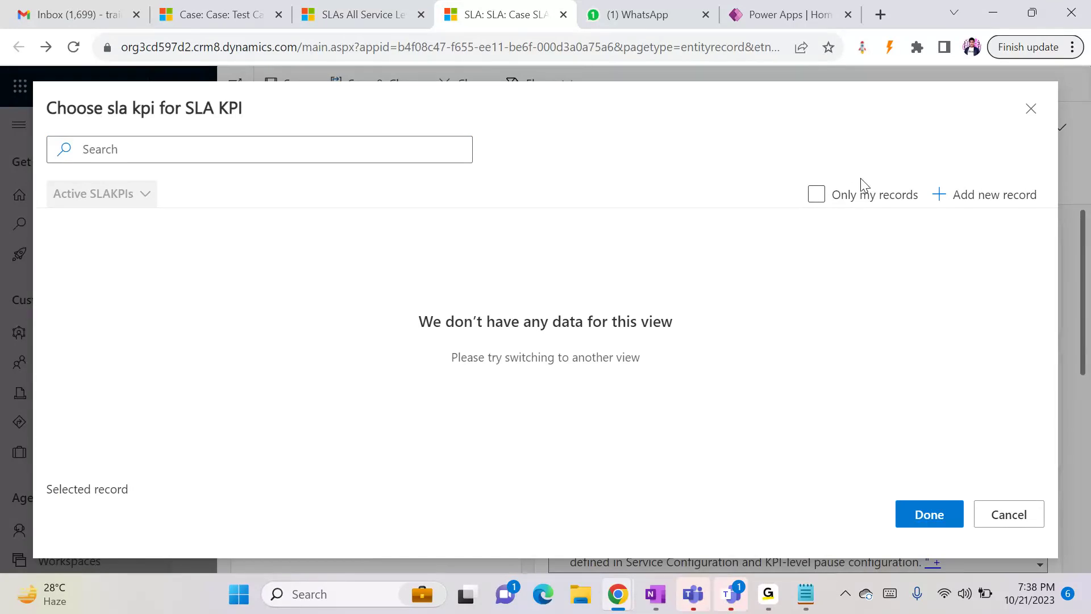
left_click(849, 198)
left_click(848, 197)
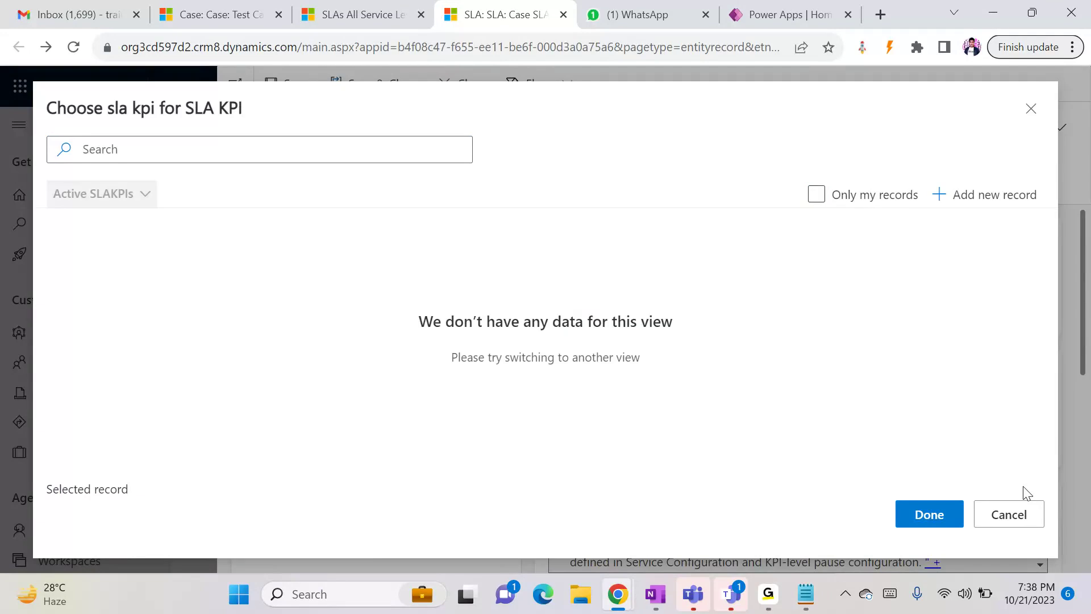
left_click(1008, 513)
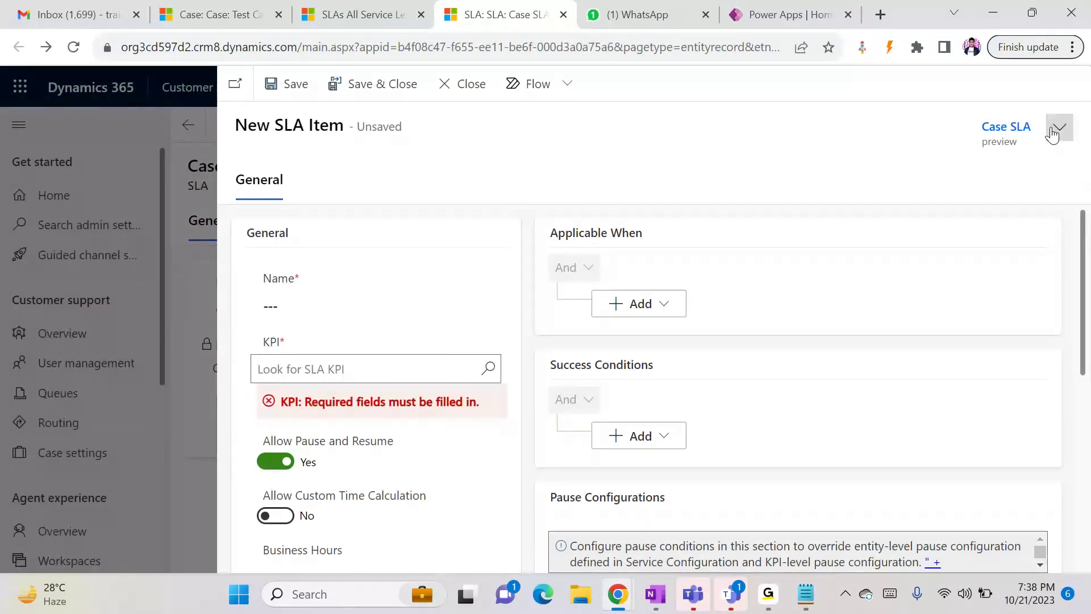
left_click(458, 84)
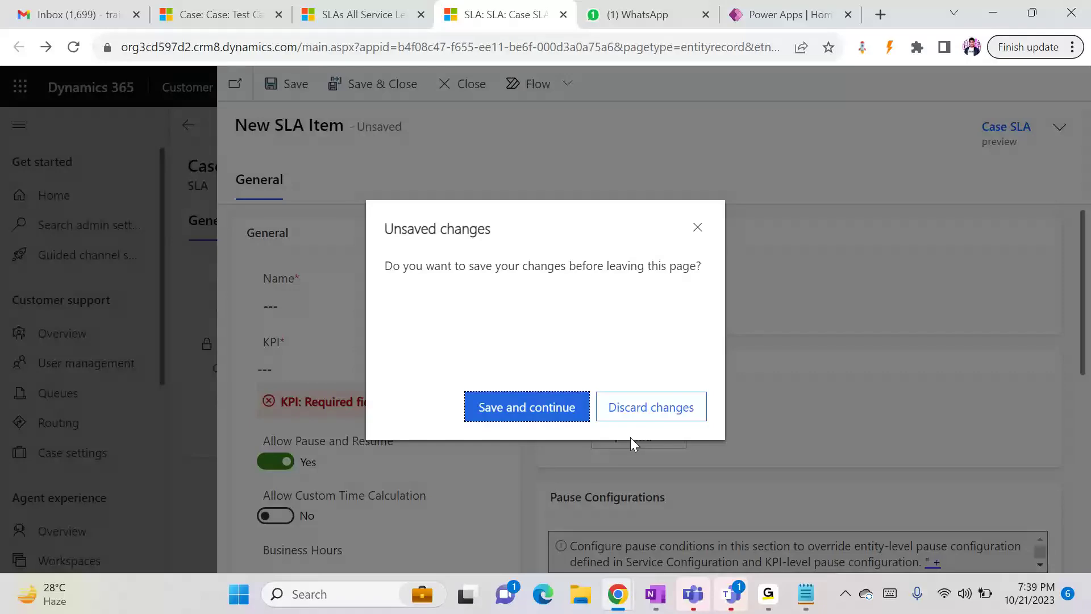
left_click(657, 407)
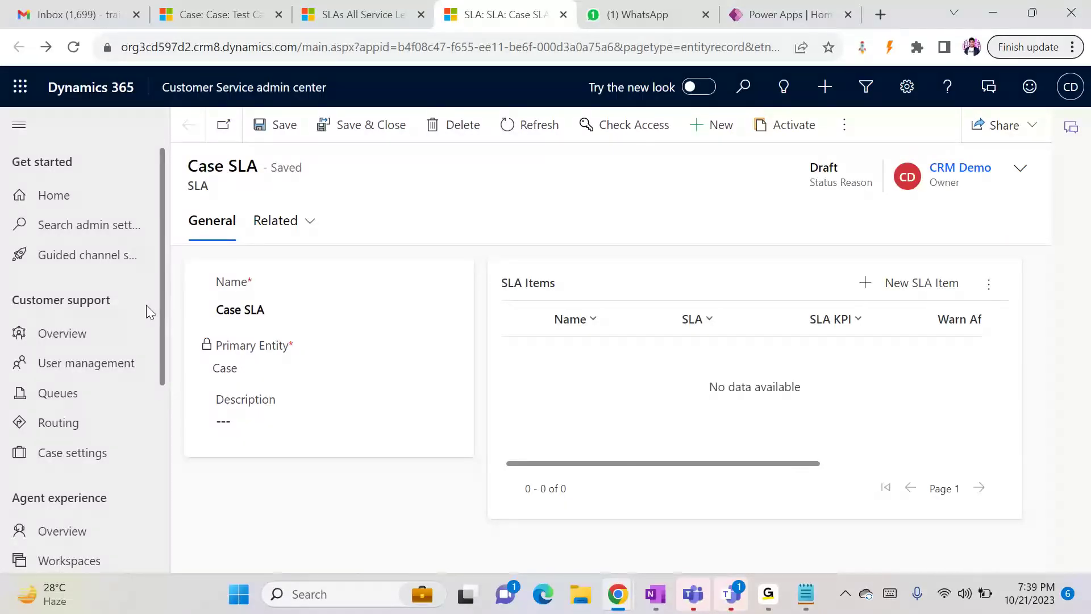
left_click_drag(158, 303, 171, 349)
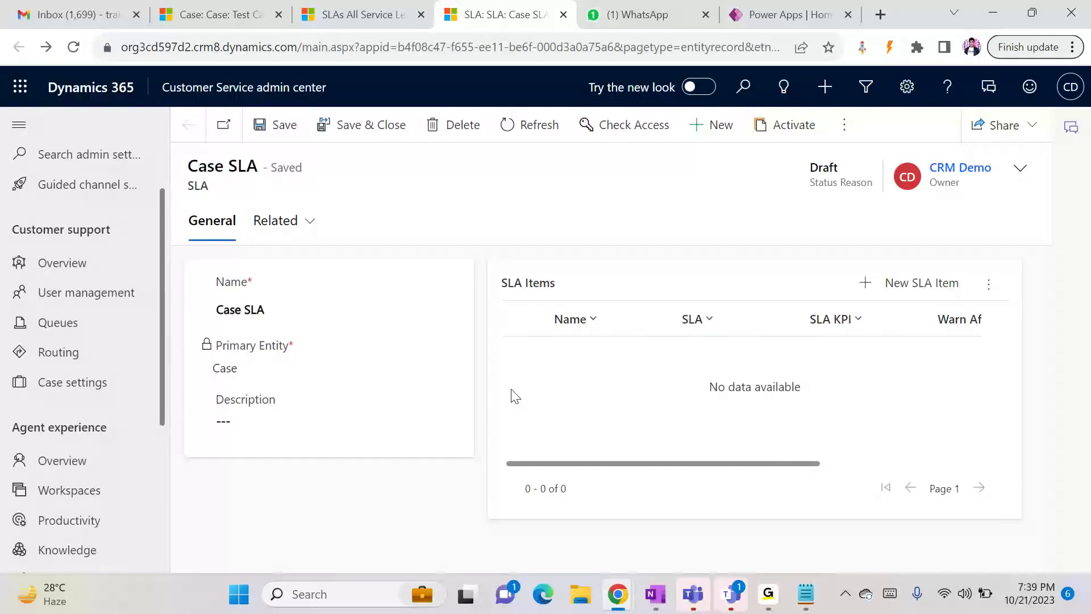
left_click(911, 286)
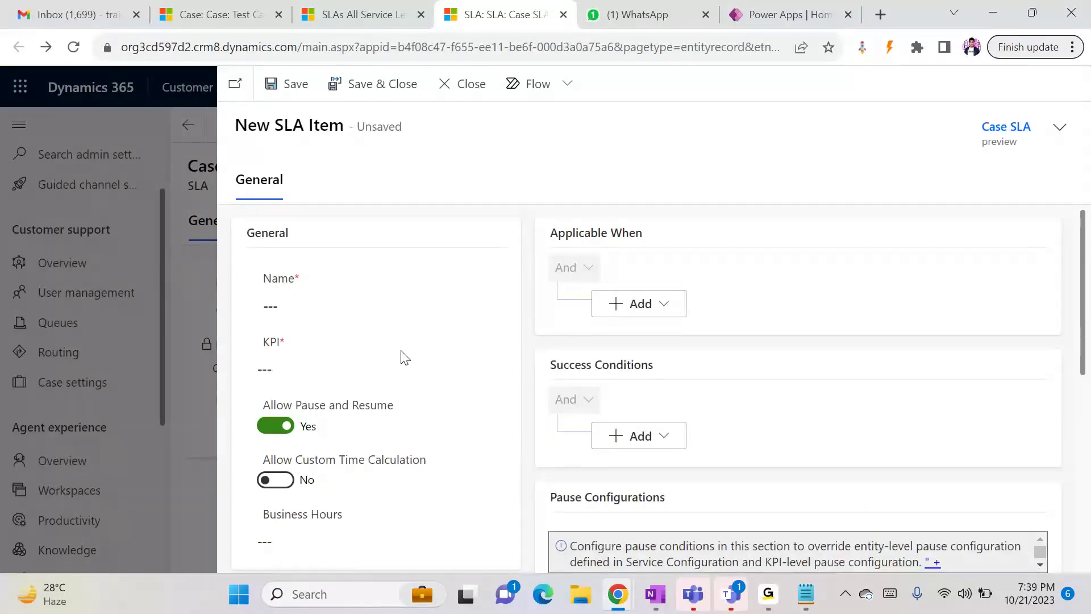
left_click(489, 368)
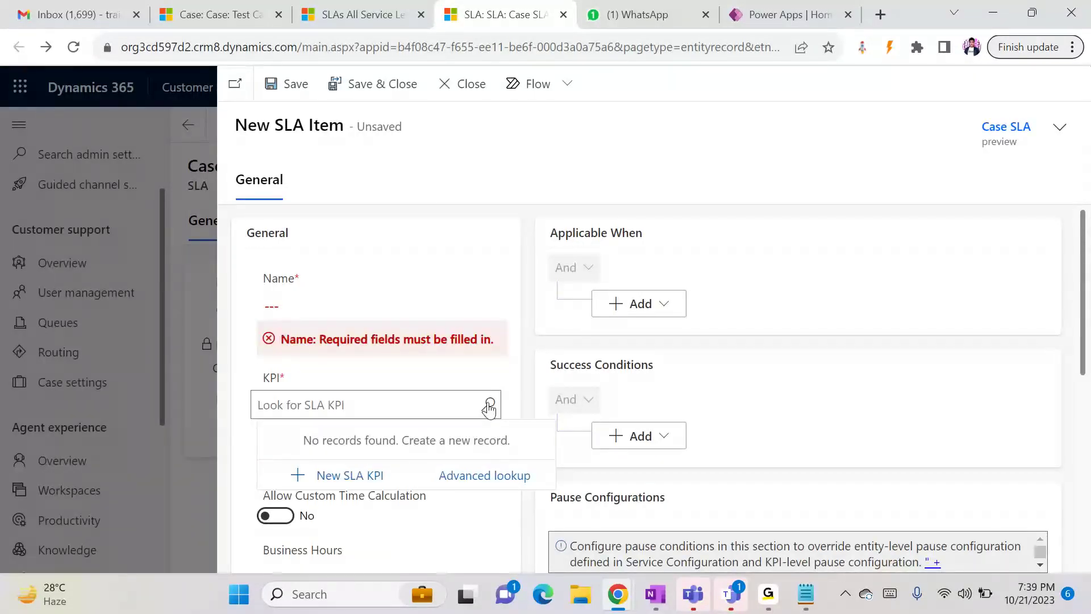
left_click(339, 476)
left_click(600, 410)
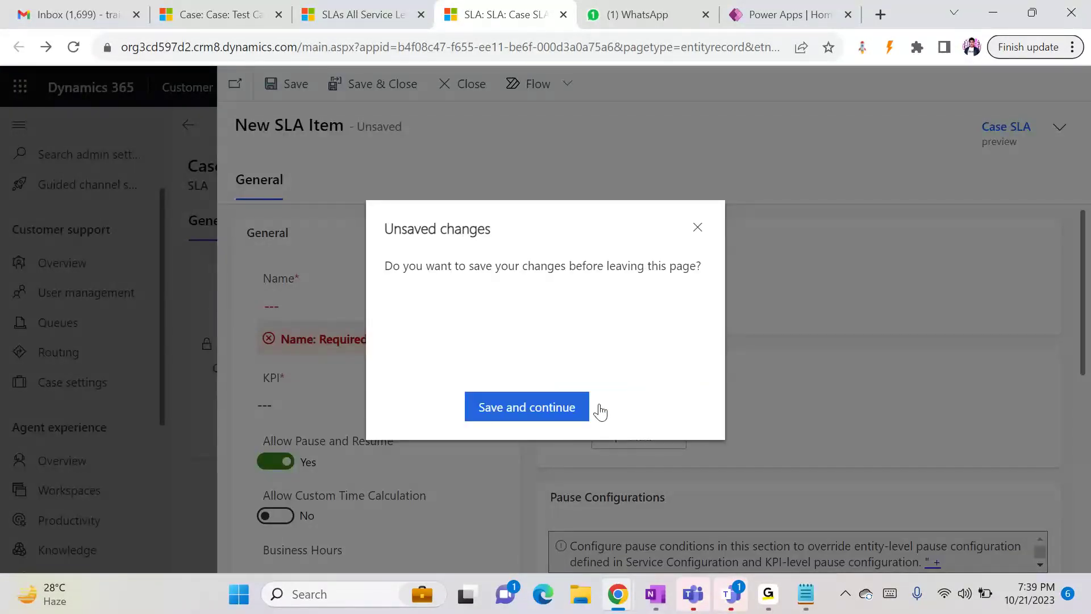
left_click(648, 407)
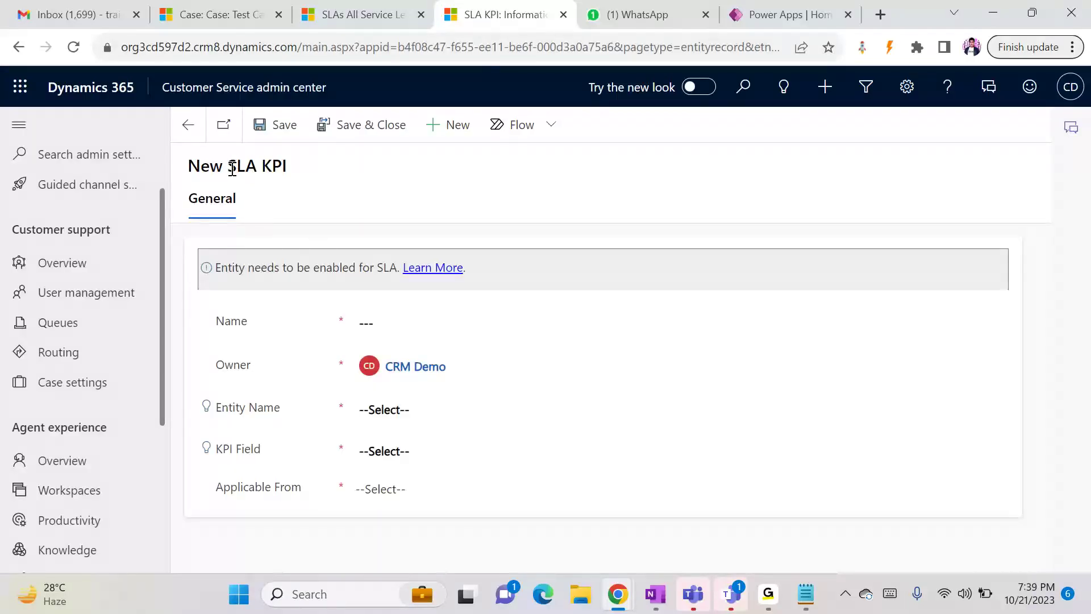
left_click(870, 88)
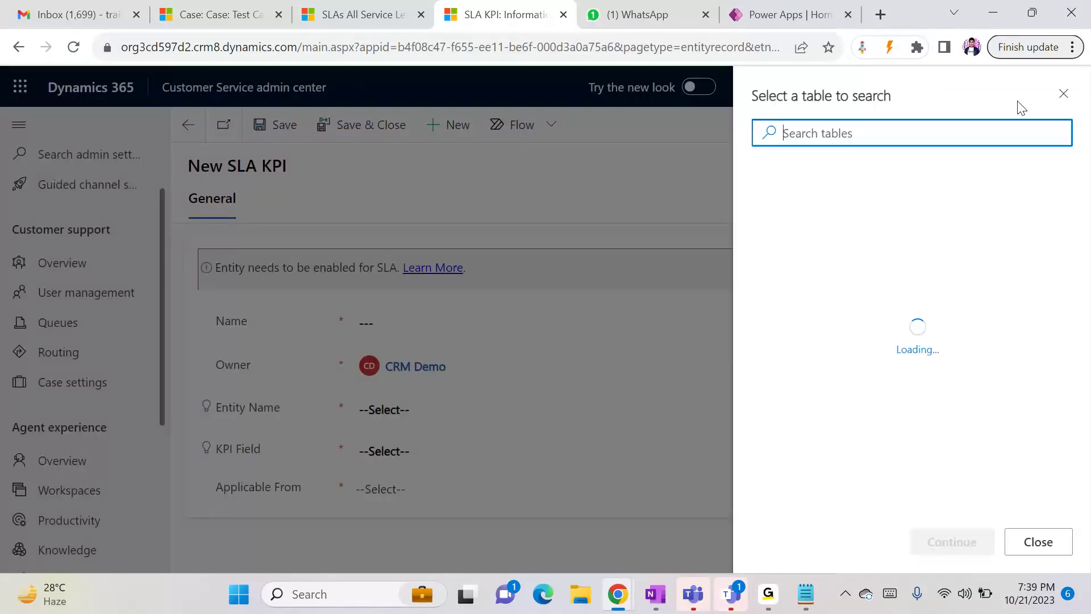
left_click(1062, 93)
- Run an Advanced Find for SLA KPIs records from the Service Management settings page
left_click(405, 10)
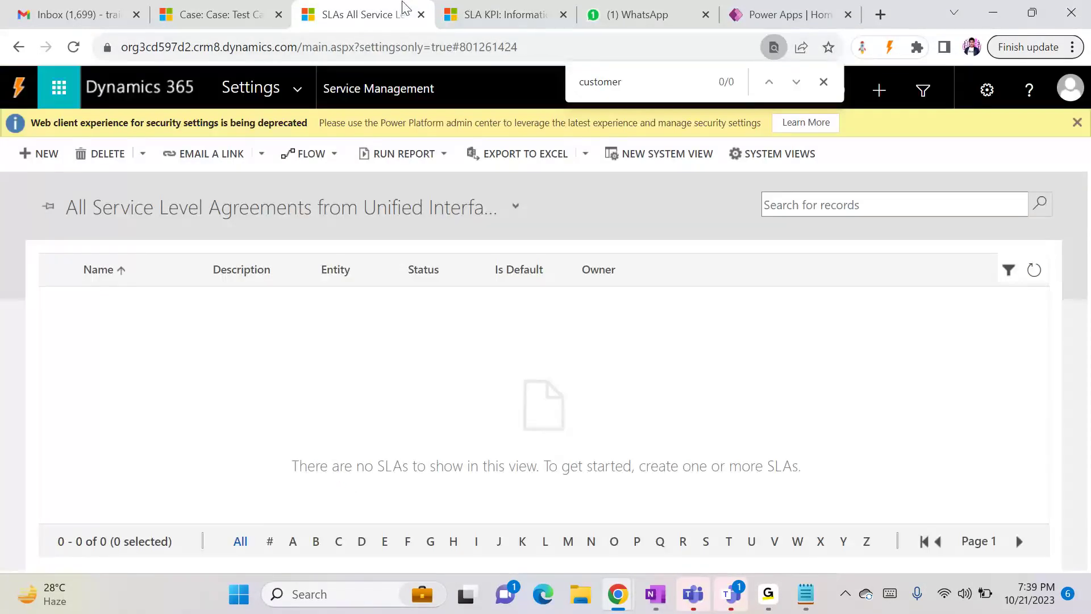
left_click(924, 91)
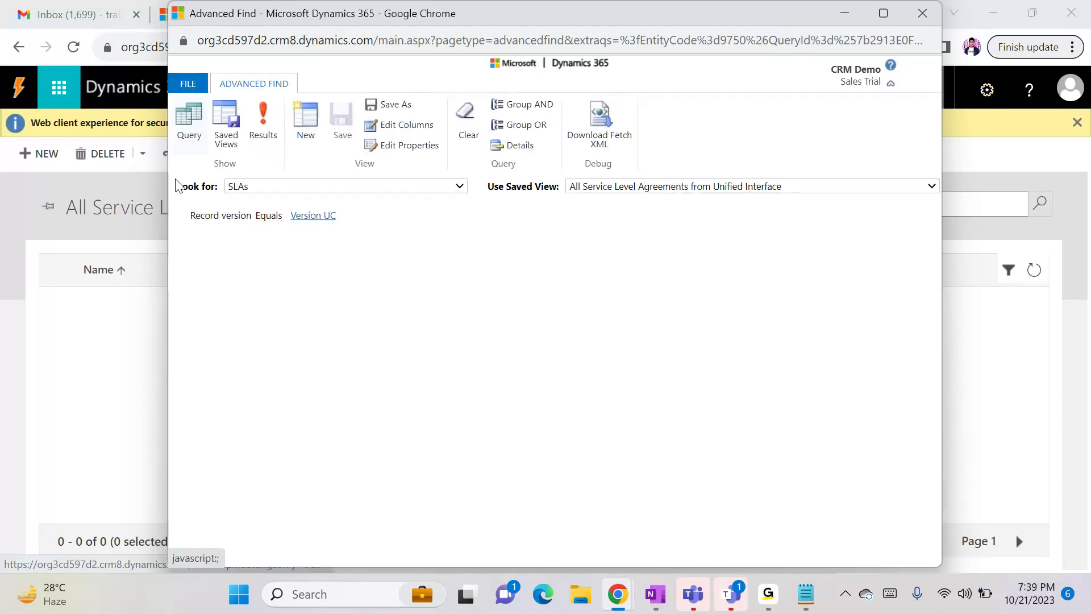
left_click(267, 191)
key("Down")
key("Up")
key("Up")
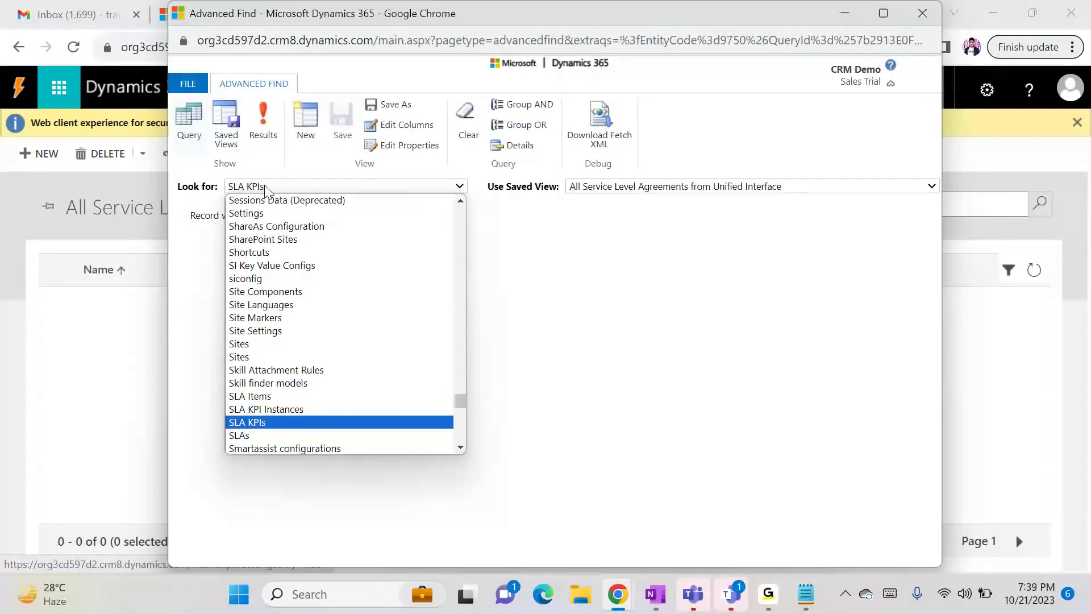
key("Return")
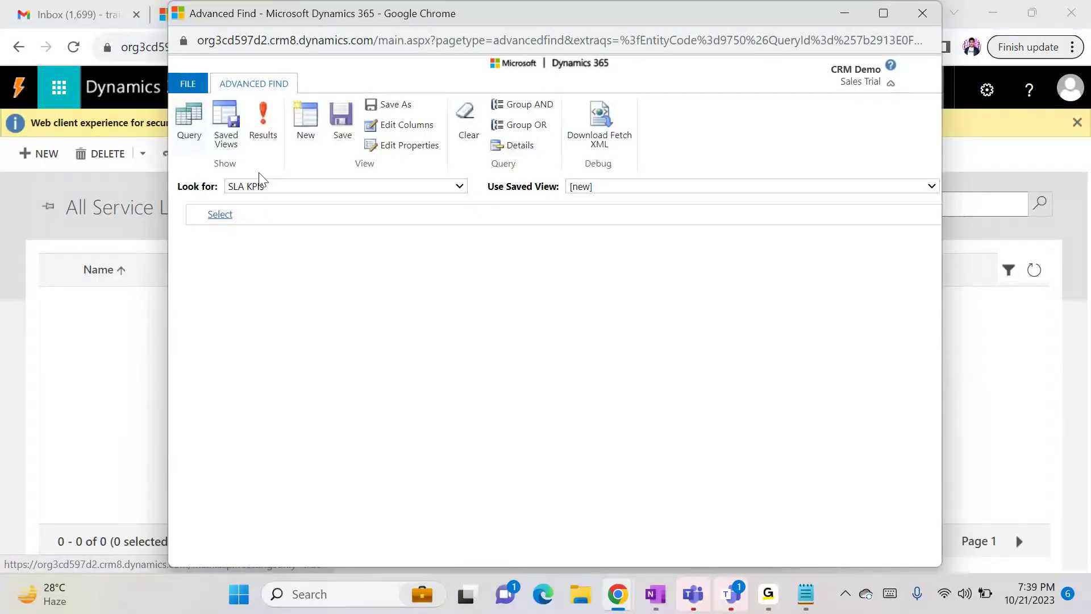
left_click(263, 134)
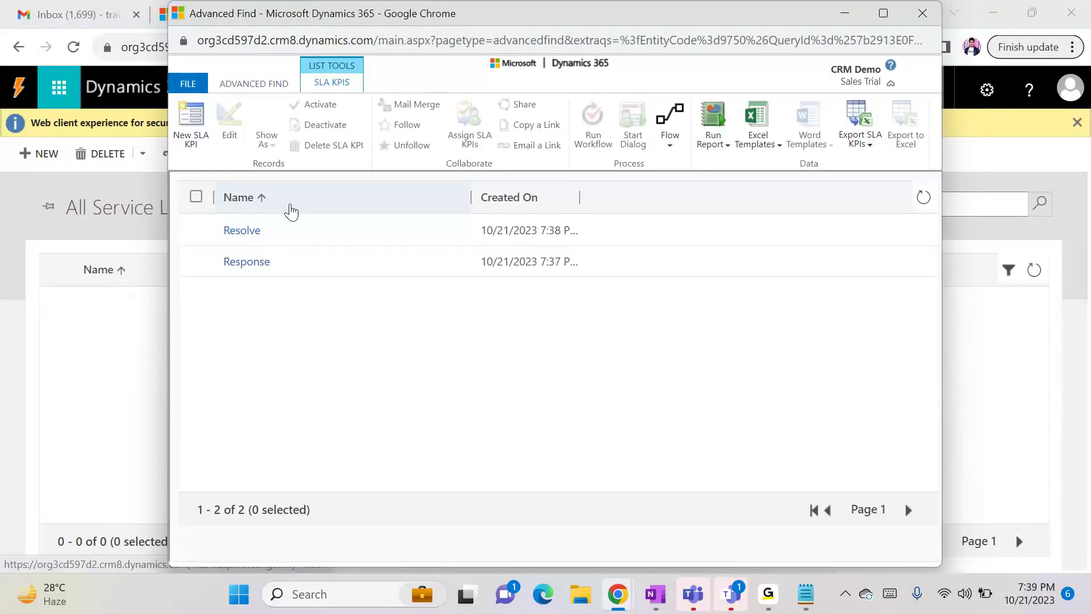
- Activate both the Resolve and Response SLA KPI records, and minimize the Advanced Find window
left_click(196, 196)
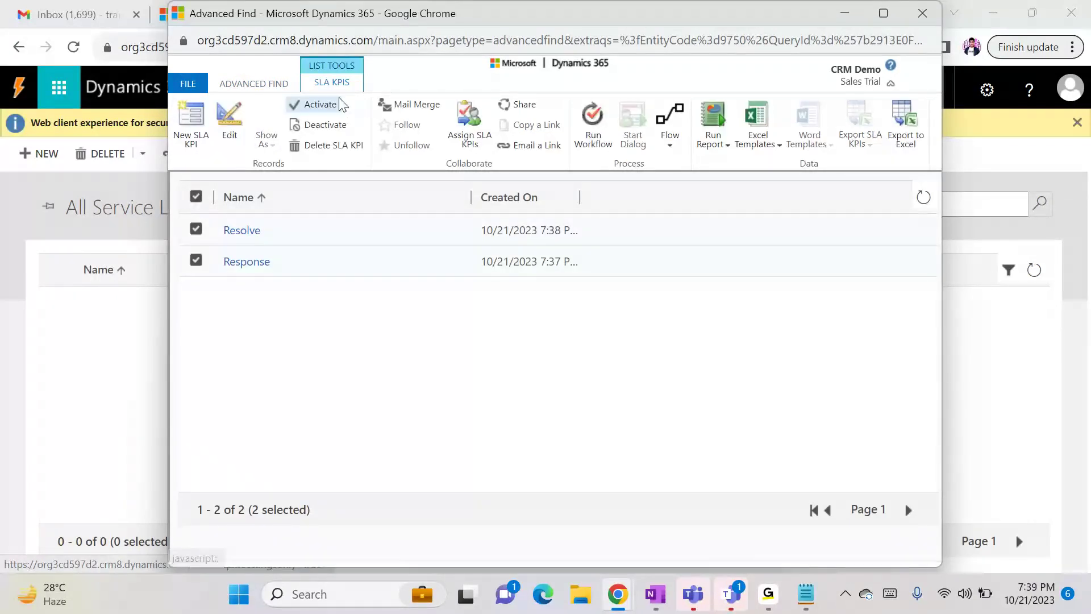
left_click(328, 111)
left_click(630, 399)
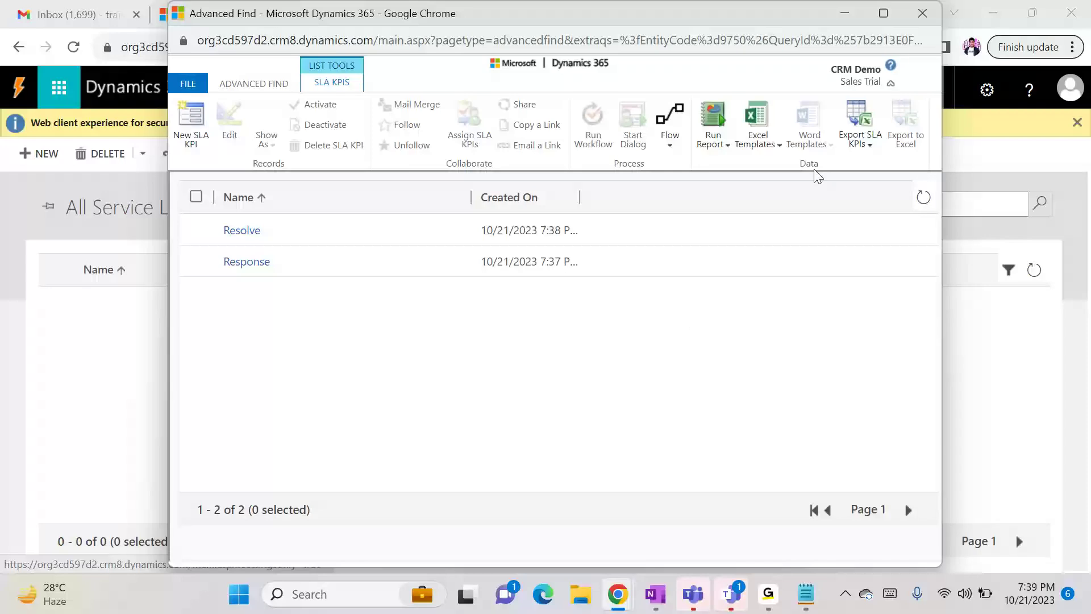
left_click(846, 16)
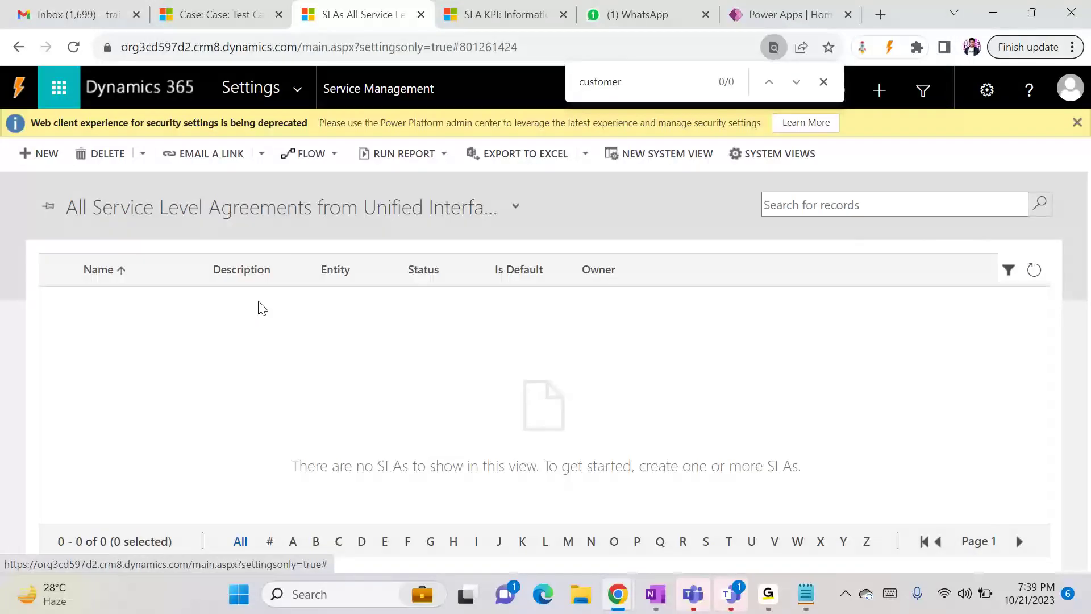
- Return to Case SLA and start a new SLA item named High Priority Response with the Response KPI
left_click(463, 22)
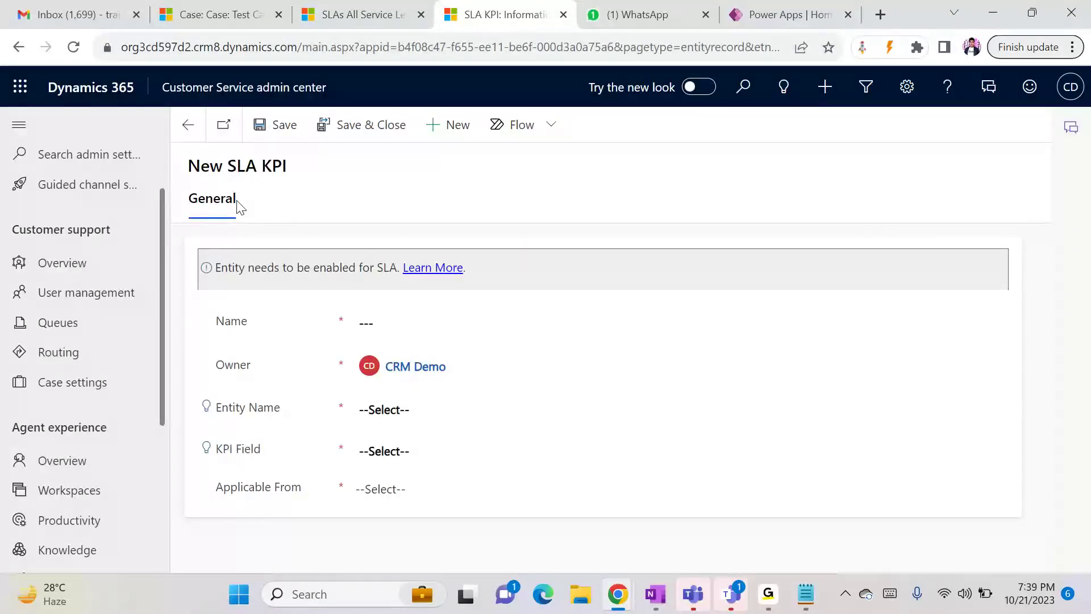
left_click(189, 125)
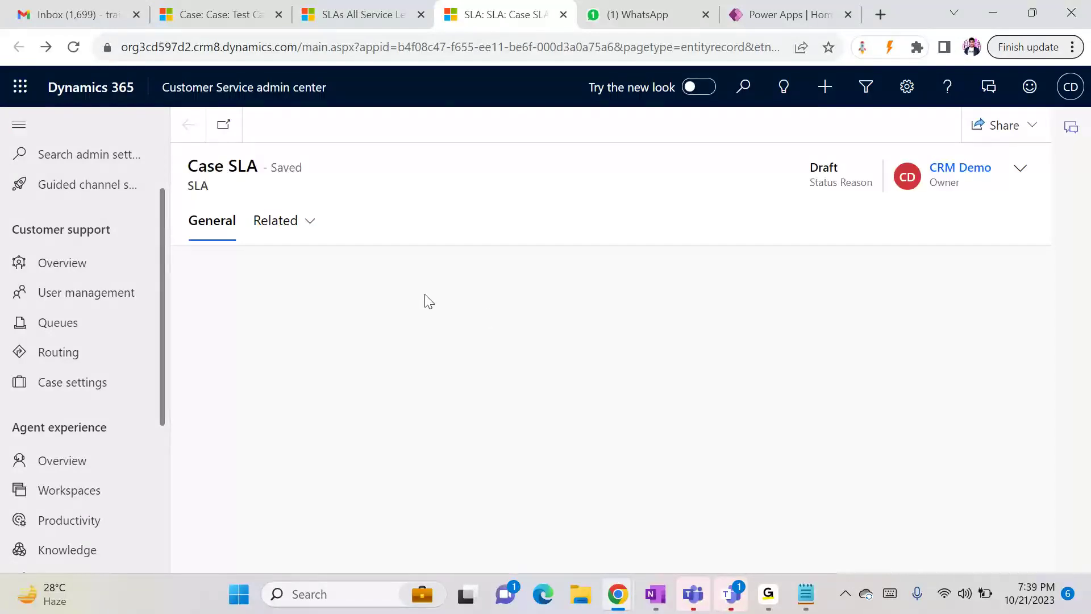
left_click(898, 295)
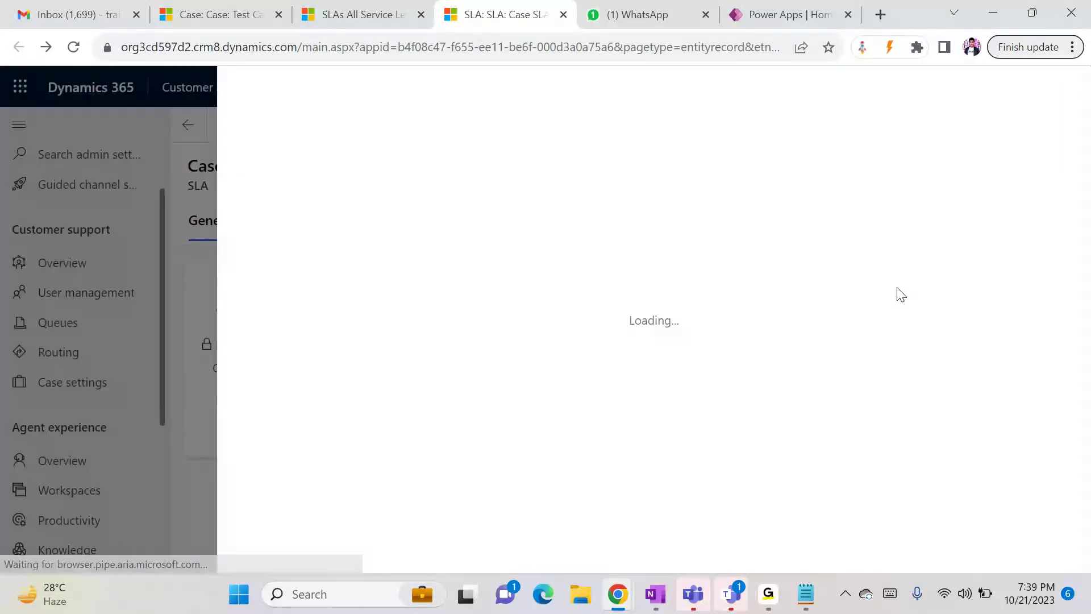
left_click(316, 367)
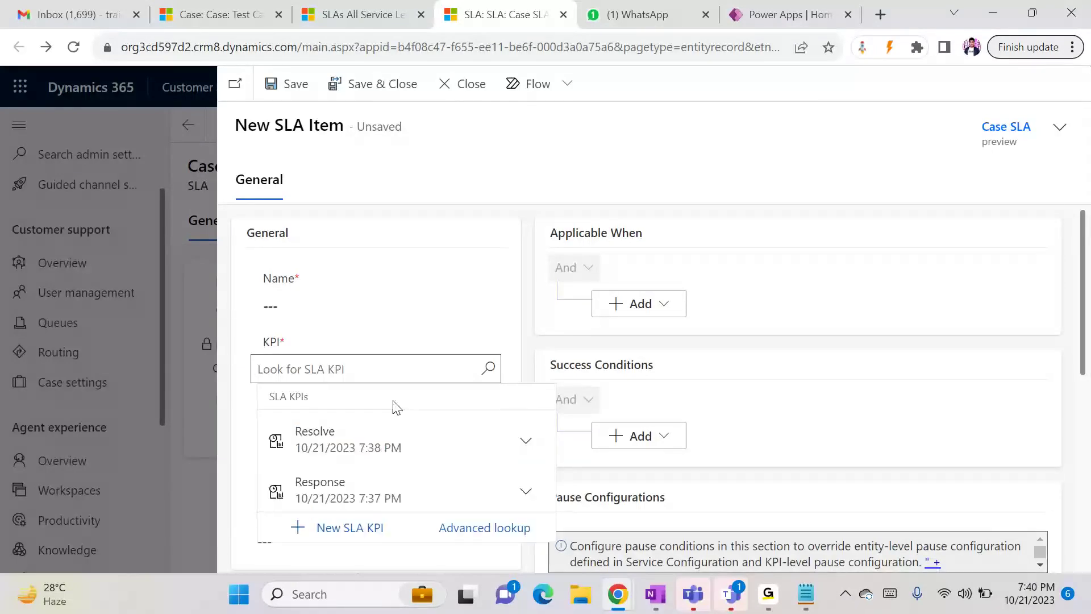
left_click(365, 499)
left_click(305, 304)
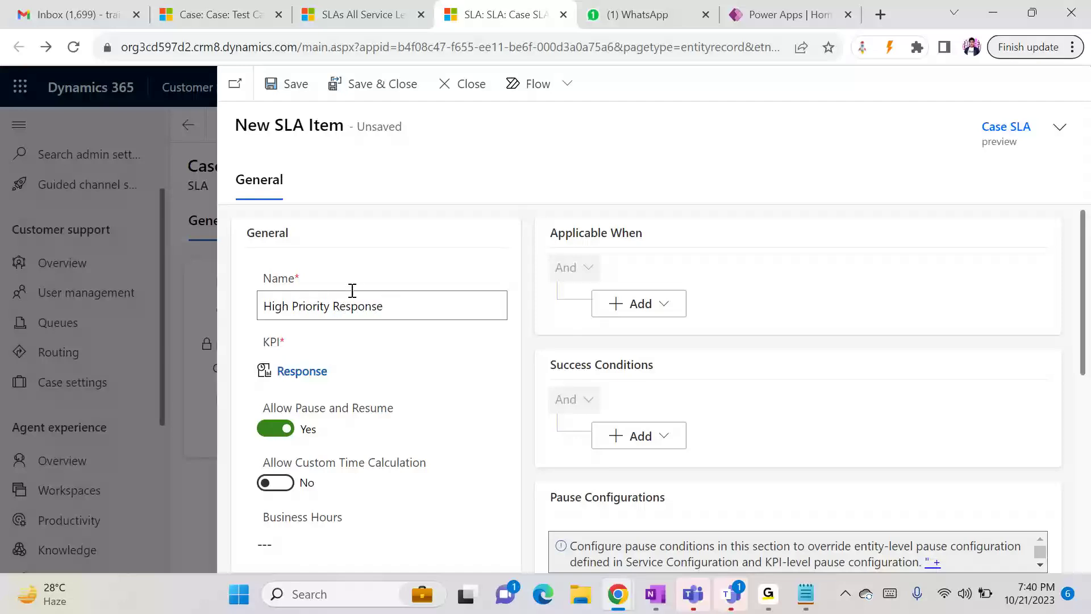
left_click(712, 174)
- Add an Applicable When condition requiring the case's Priority to equal High
left_click(652, 303)
left_click(656, 330)
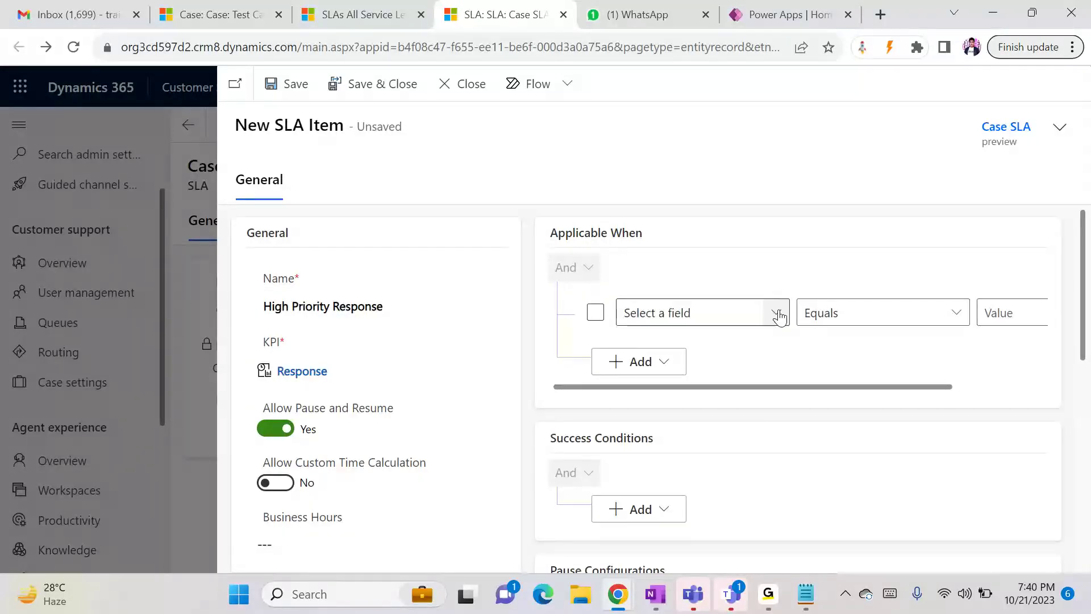
left_click(776, 316)
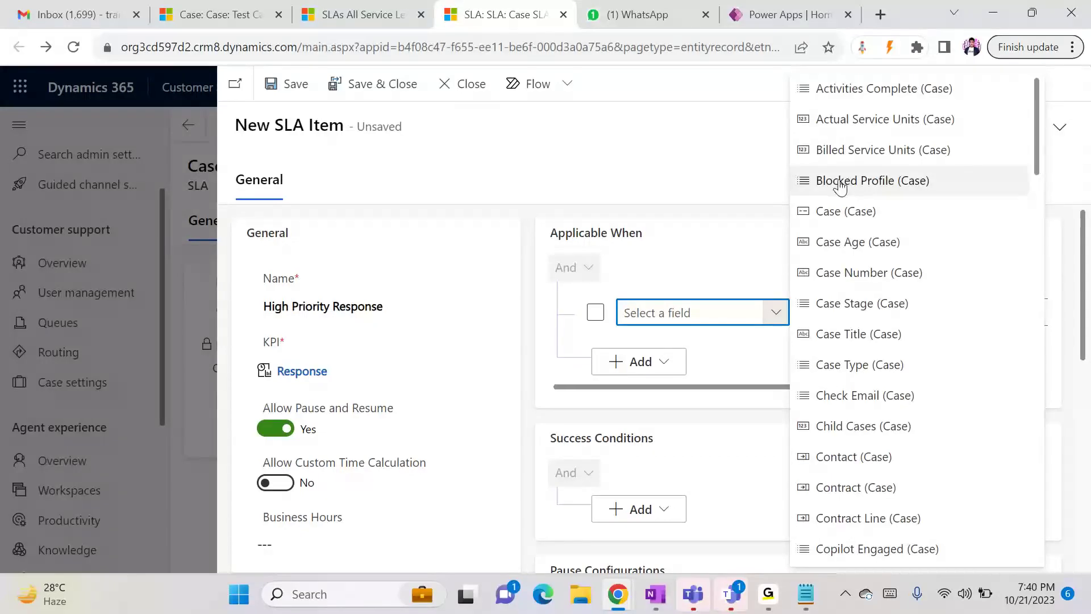
left_click(855, 211)
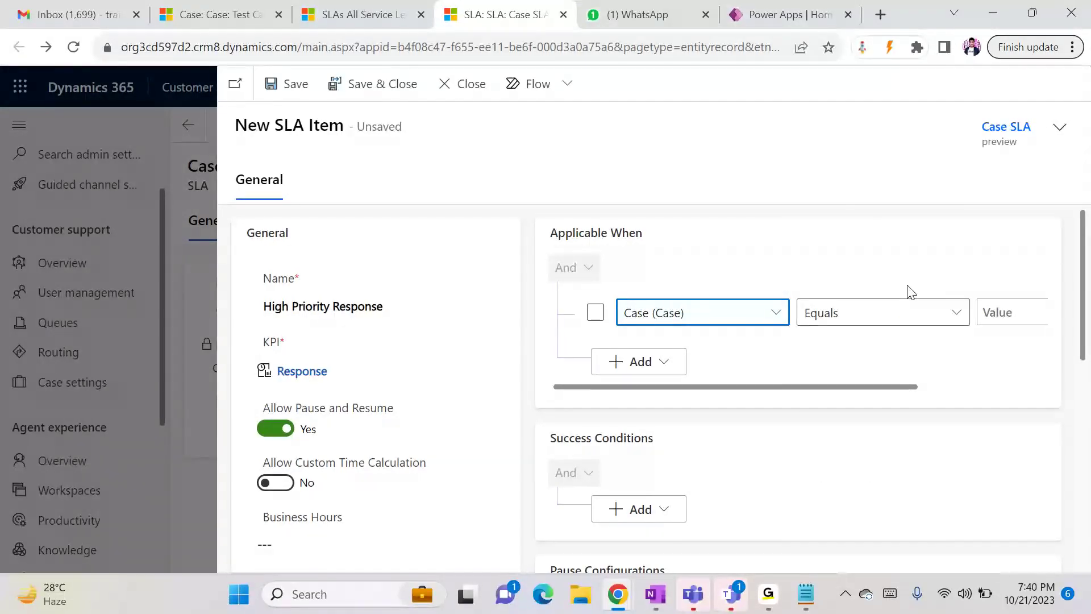
left_click(776, 313)
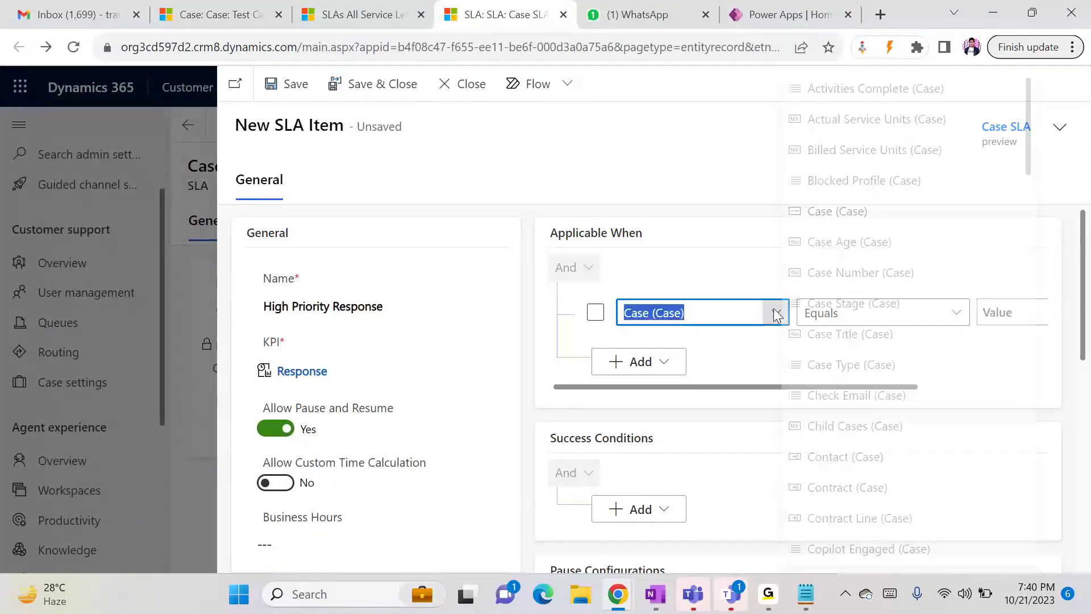
left_click_drag(1034, 148, 1052, 455)
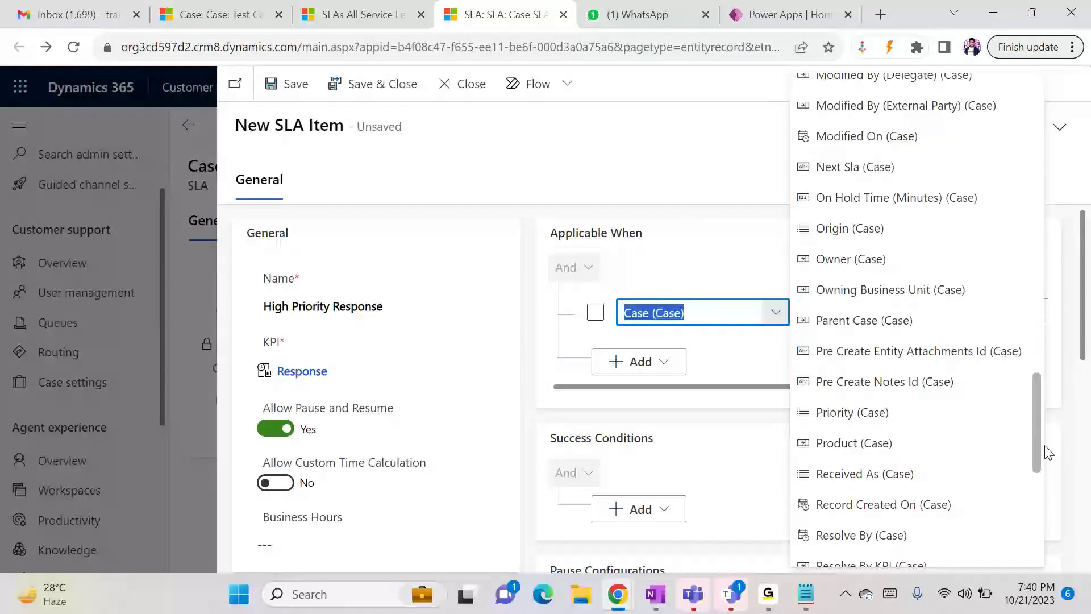
left_click(907, 423)
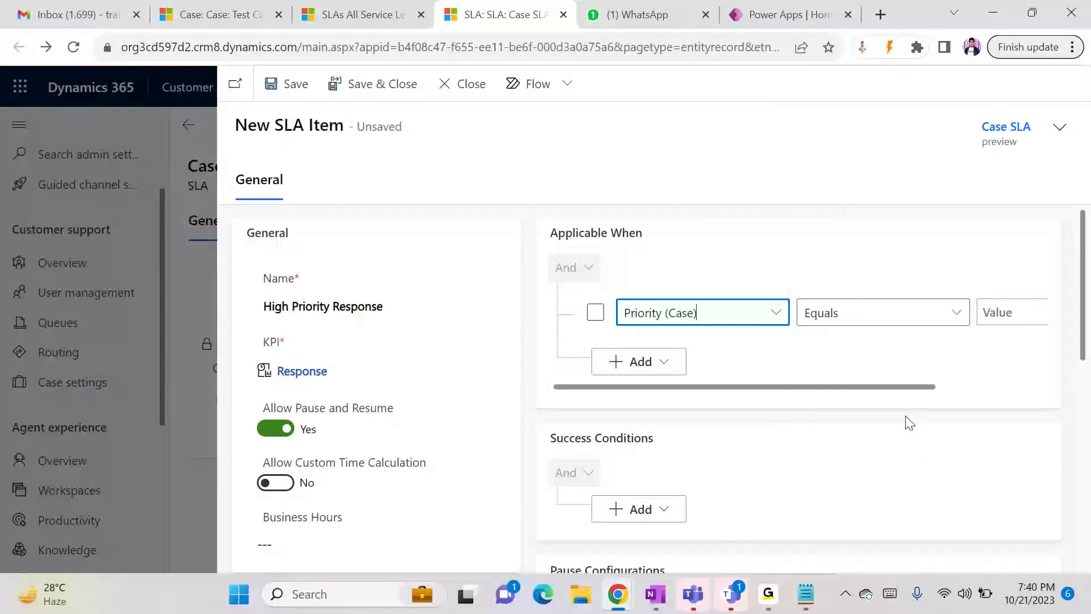
left_click_drag(845, 387, 992, 385)
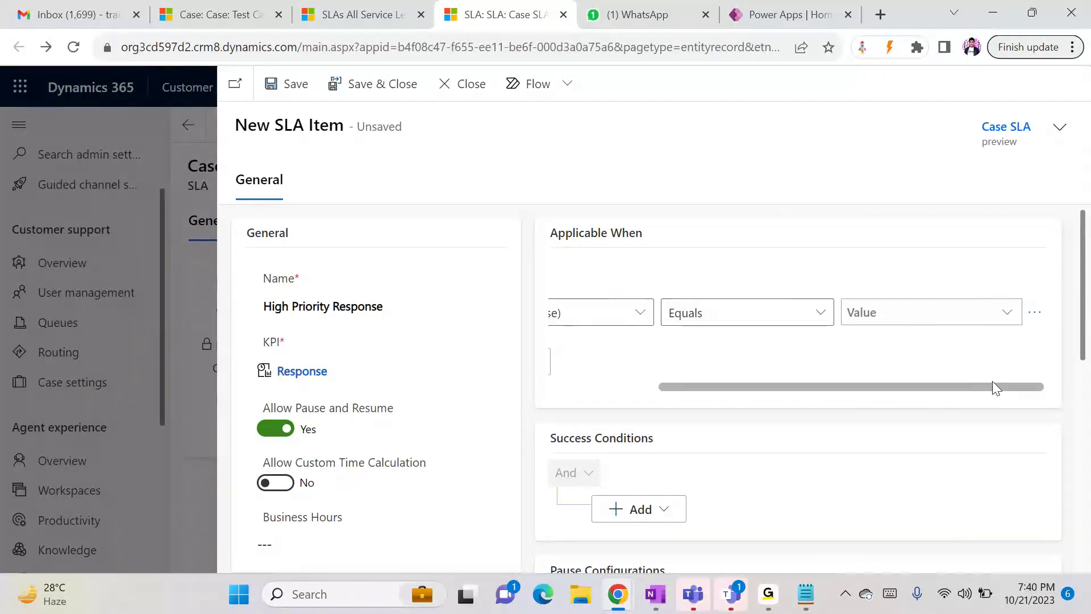
left_click(1003, 322)
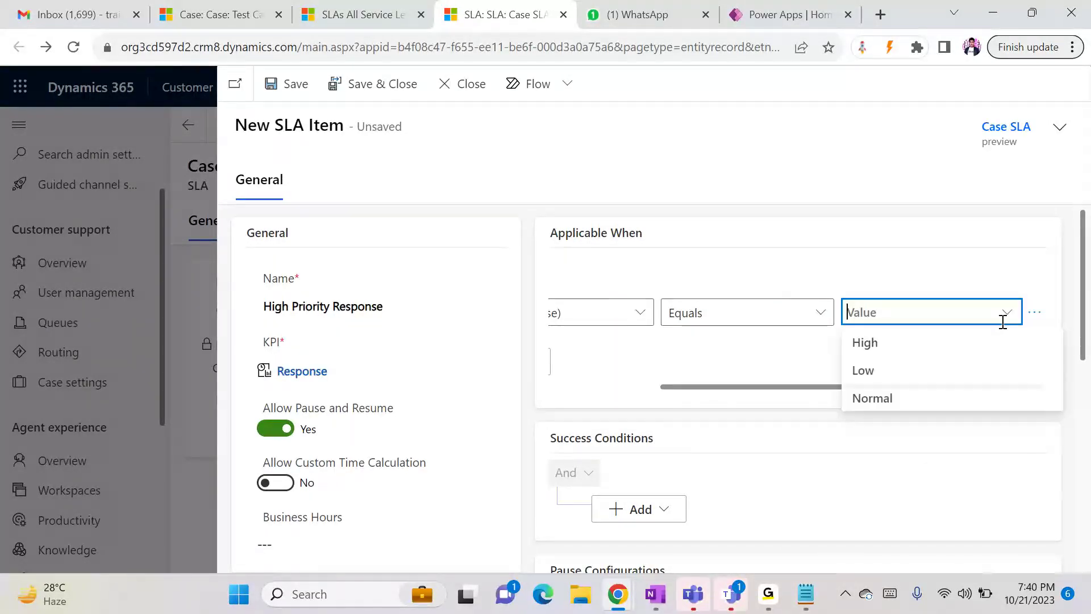
left_click(919, 344)
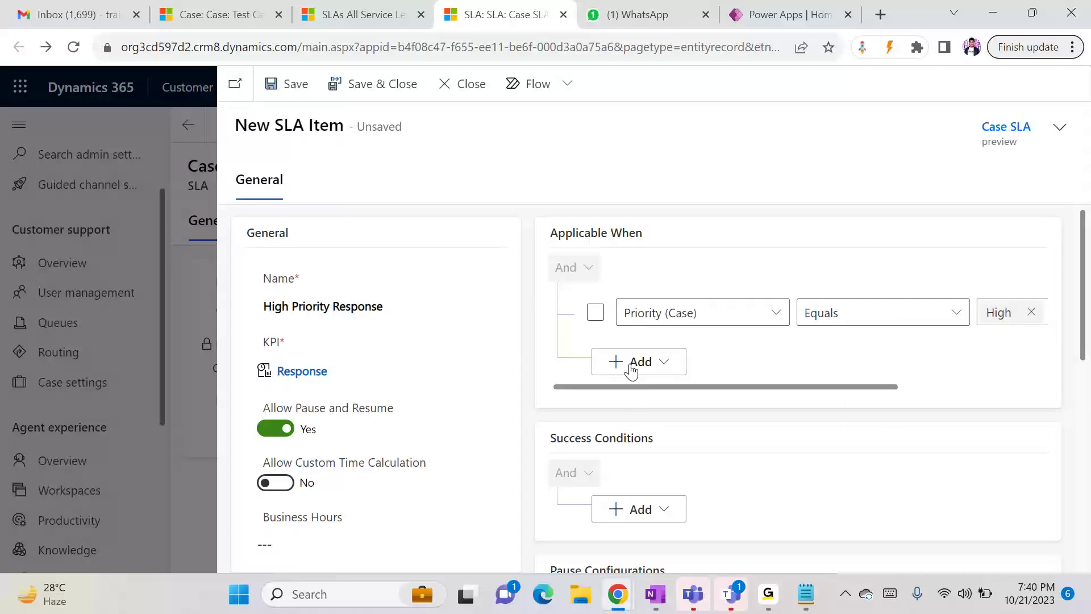
- Add a second Applicable When condition requiring the case's Severity to equal Default Value
left_click(629, 367)
left_click(651, 392)
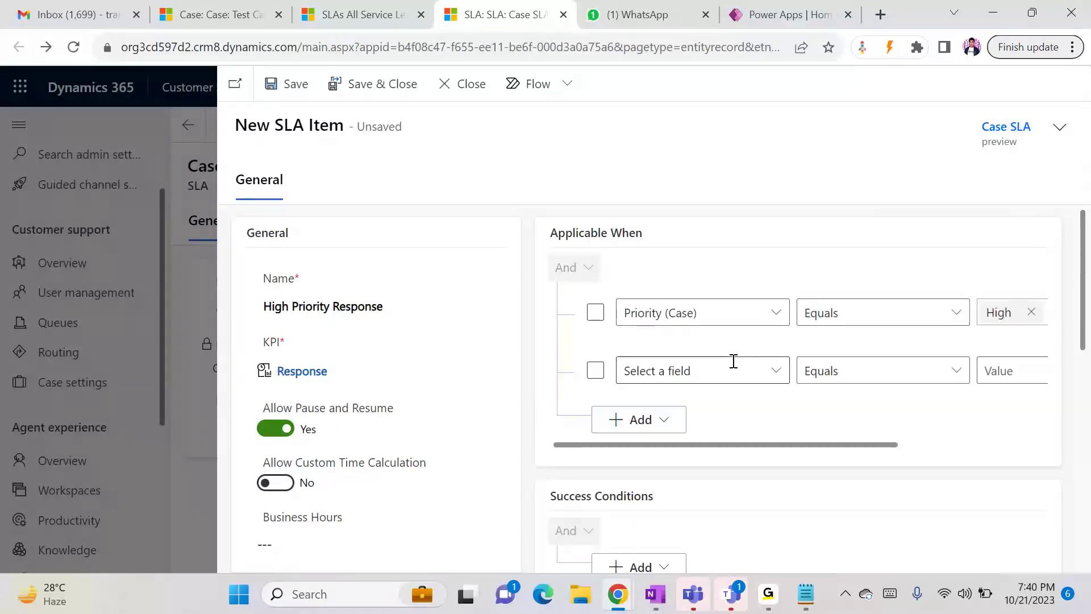
left_click(768, 375)
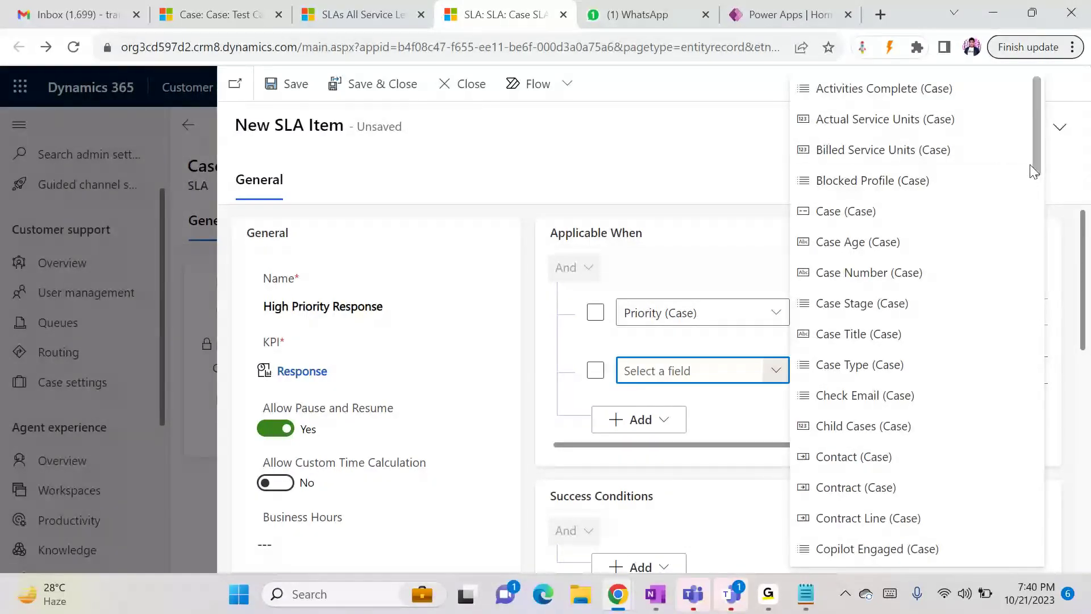
left_click_drag(1034, 165, 1025, 537)
left_click(896, 493)
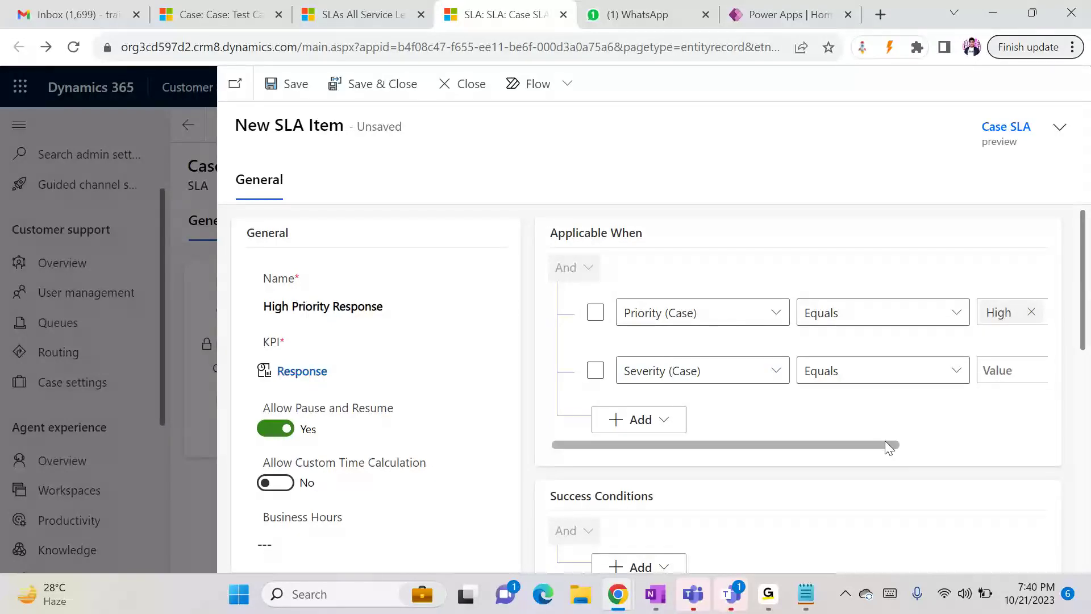
left_click_drag(885, 443, 991, 449)
left_click(1004, 379)
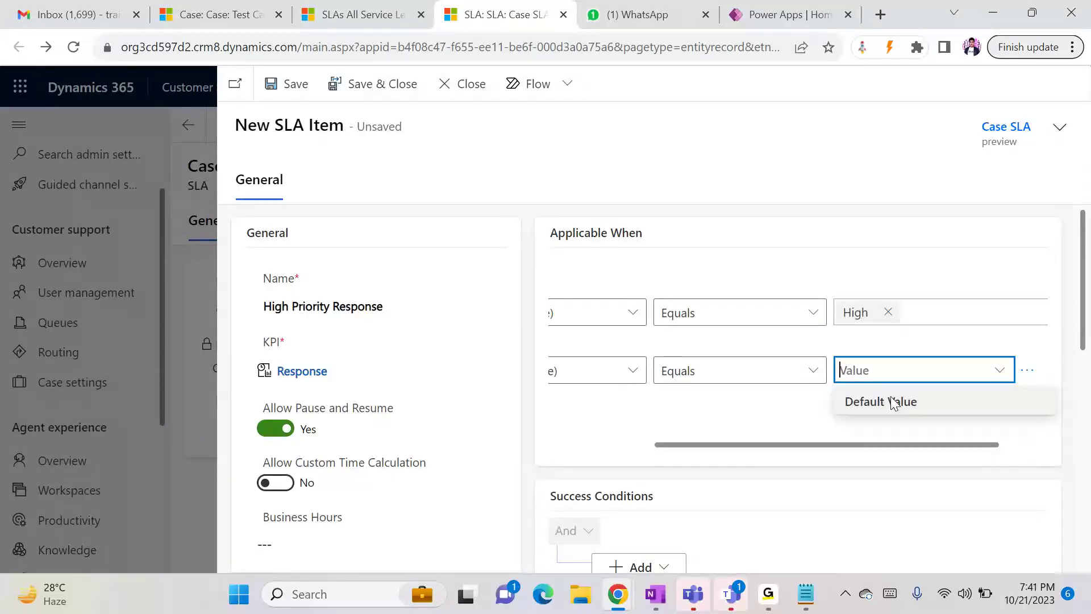
left_click(912, 405)
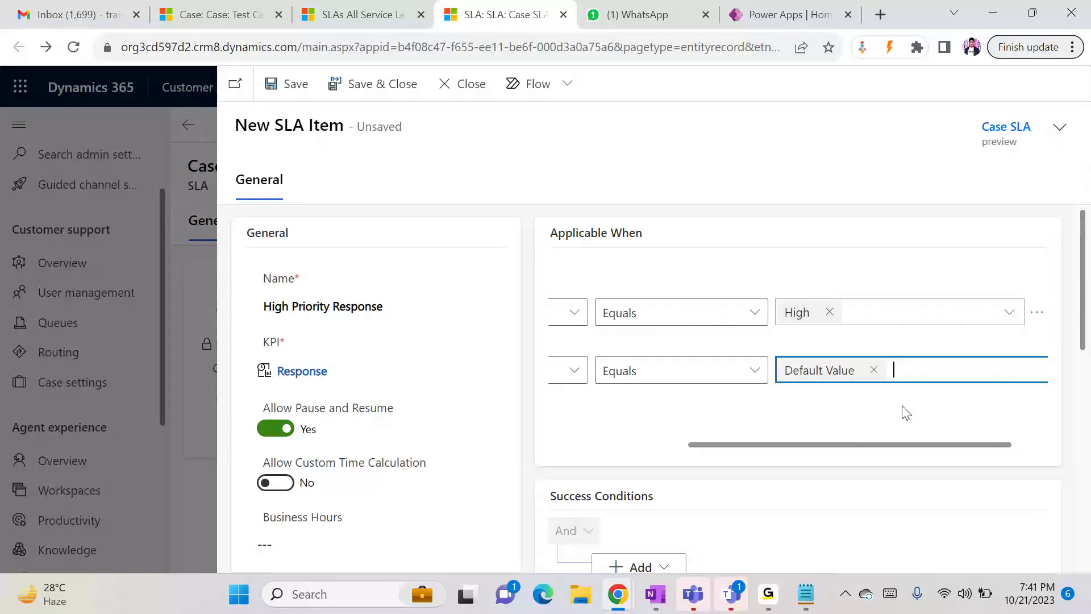
left_click(648, 457)
- Delete the Severity condition from the Applicable When section
left_click(595, 375)
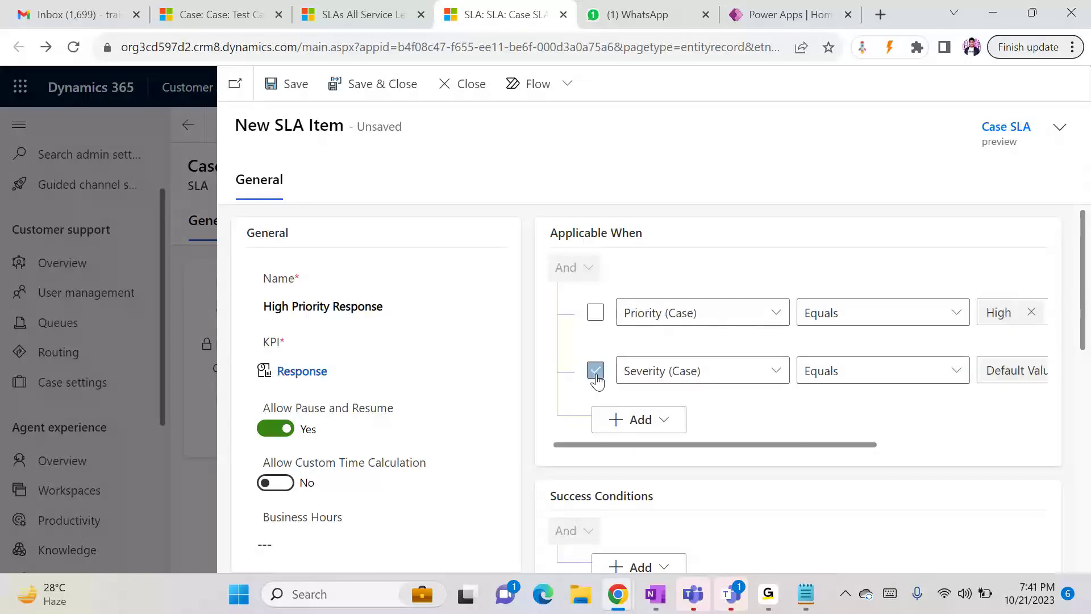
left_click(906, 446)
left_click(1029, 370)
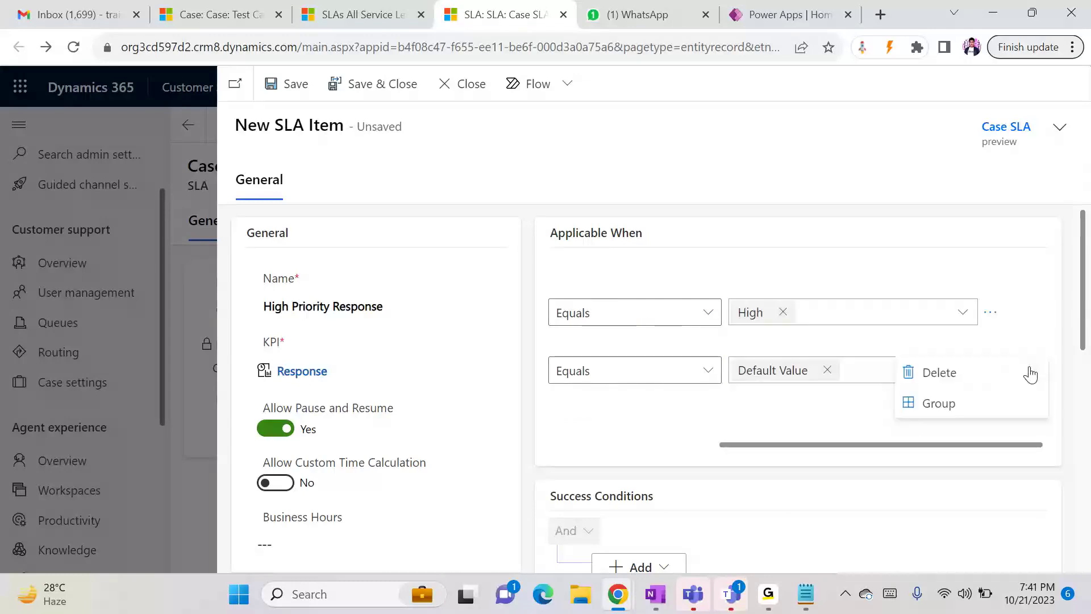
left_click(938, 378)
left_click_drag(739, 383, 544, 386)
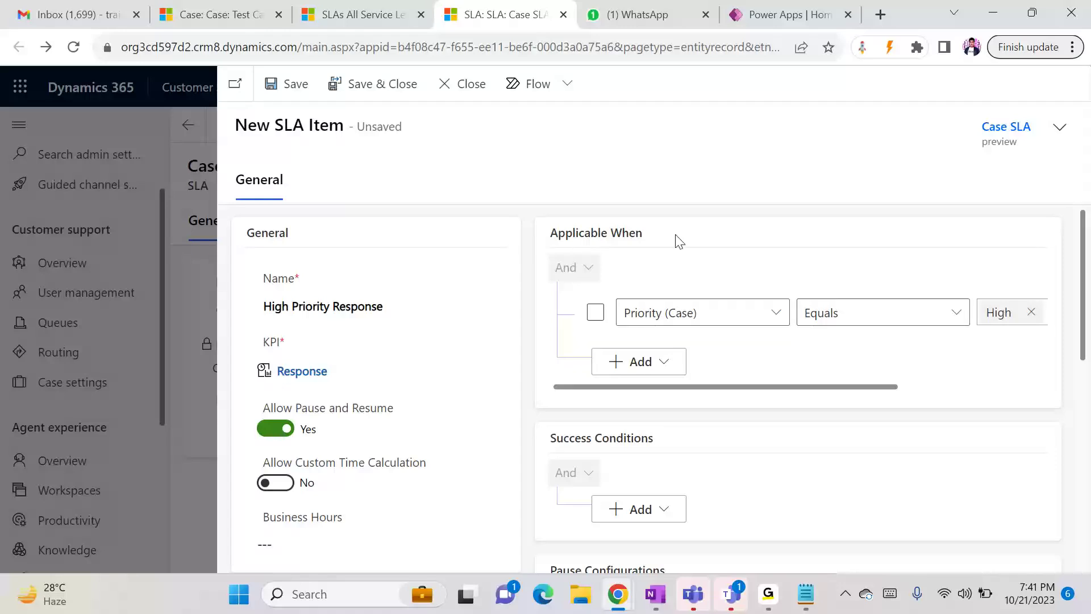
- Add an empty condition row to the SLA item's Success Conditions
left_click(650, 508)
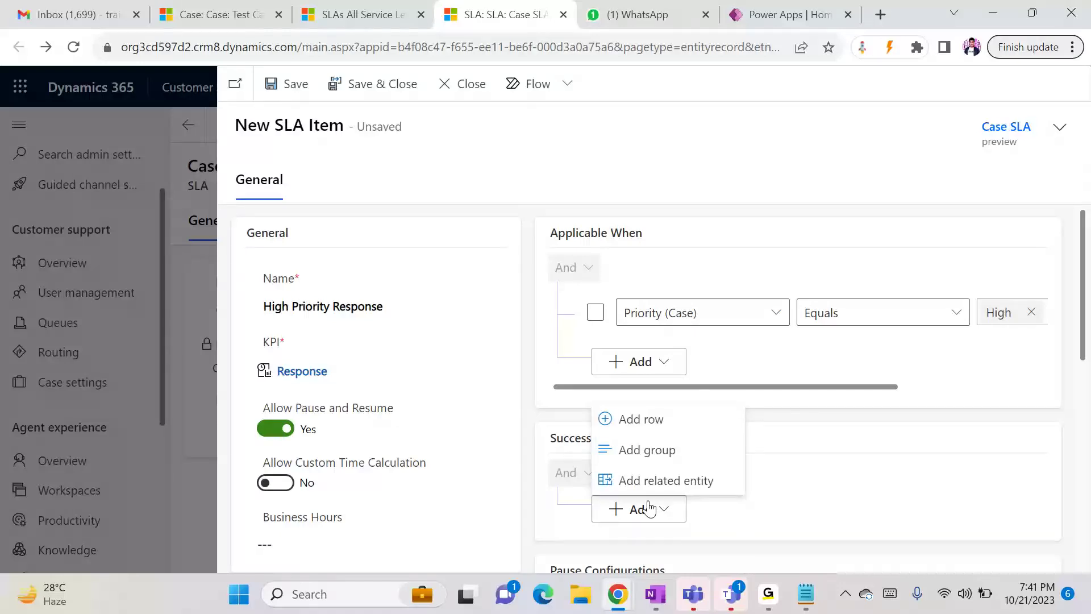
left_click(648, 421)
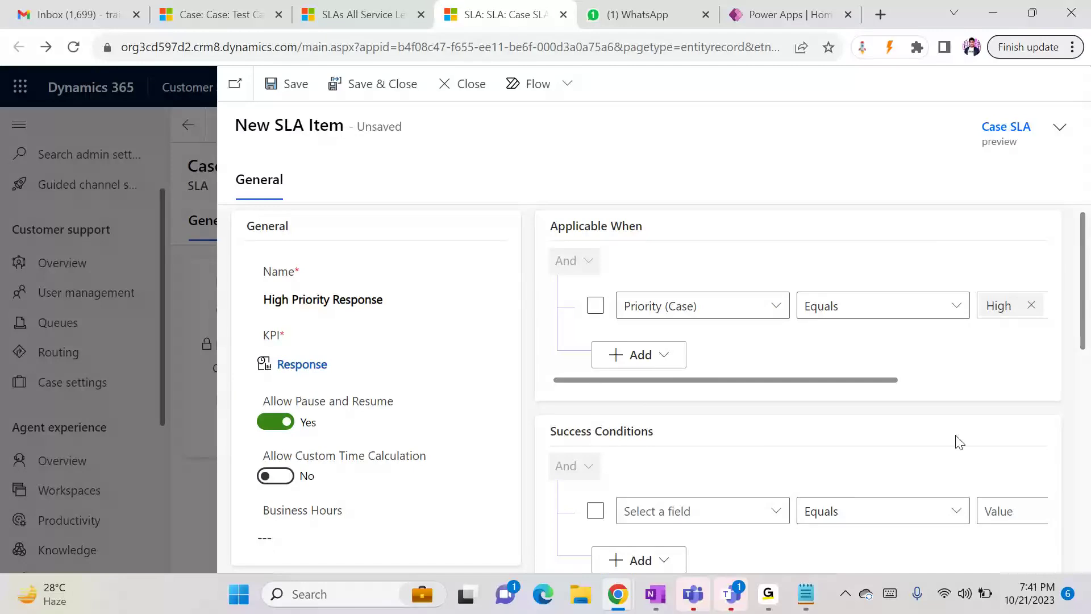
left_click_drag(1082, 348, 1087, 392)
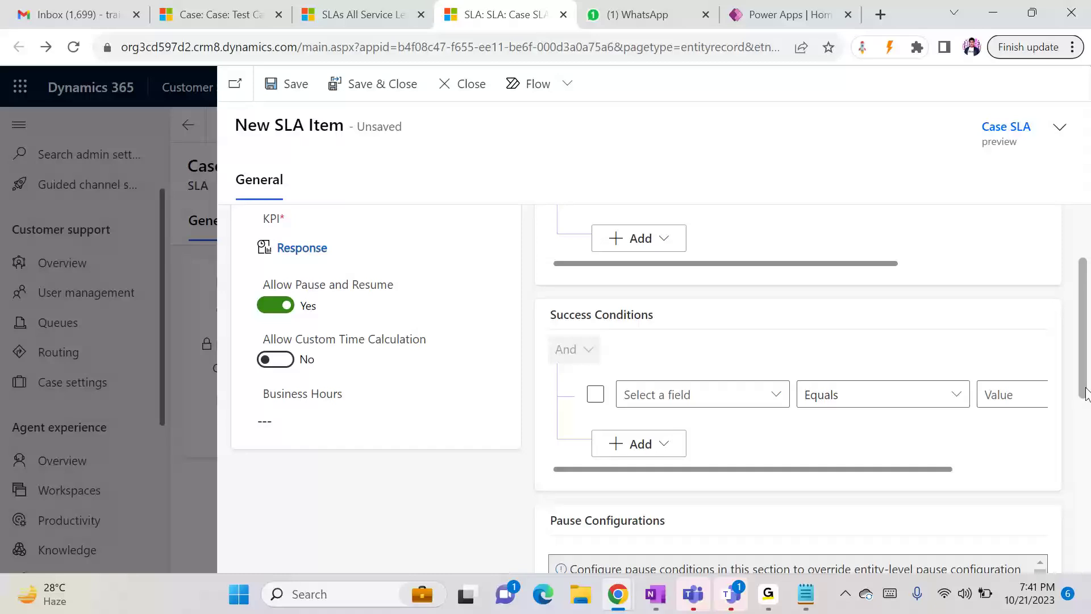
- Switch to the Test Case#3 record and set First Response Sent to Yes in its additional details
left_click(180, 12)
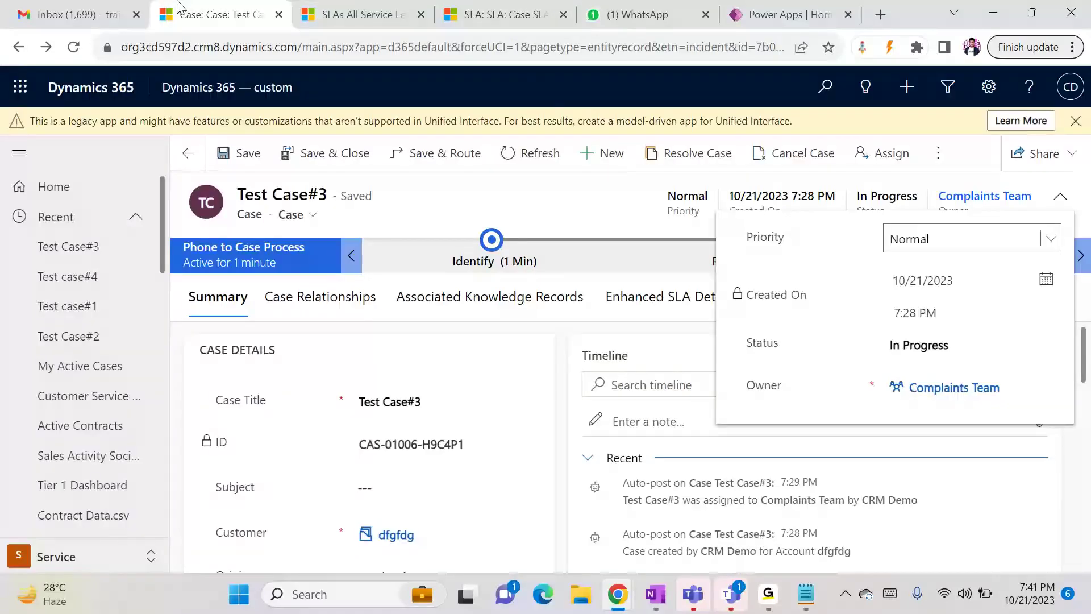
left_click(509, 202)
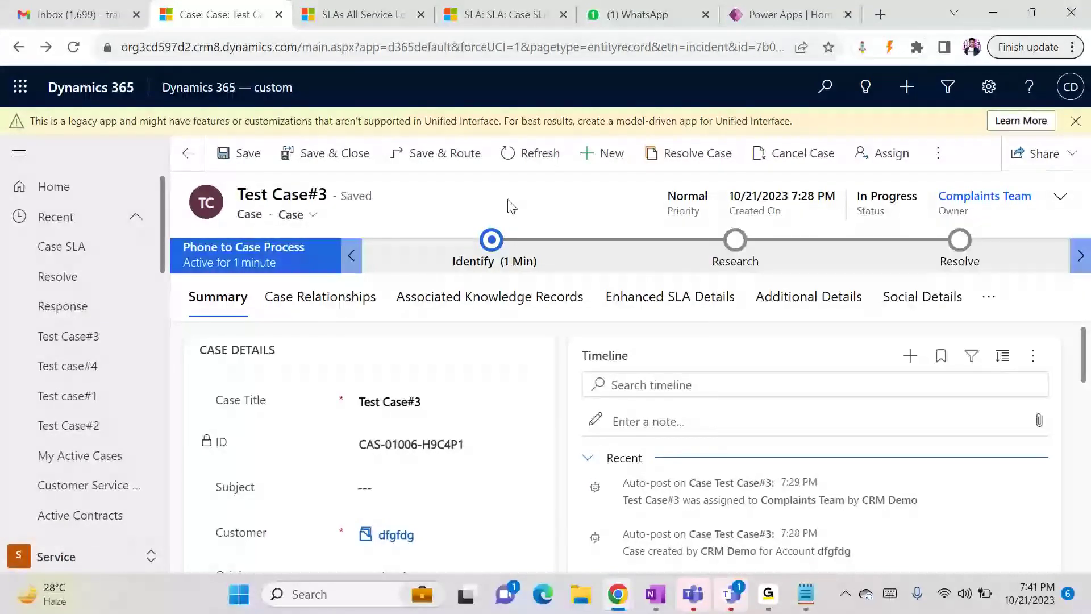
left_click(789, 310)
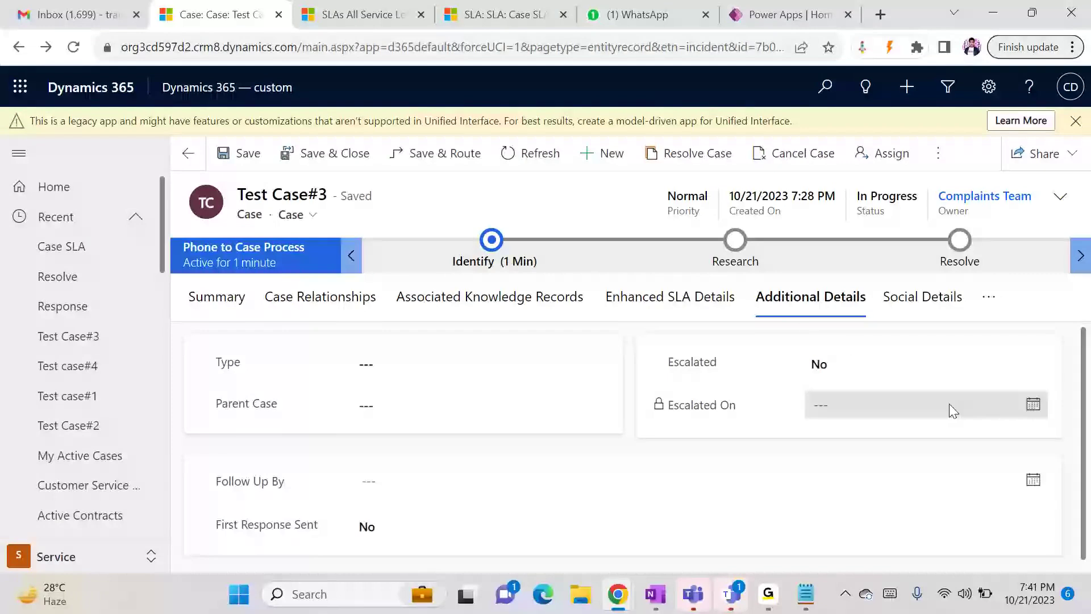
left_click(425, 540)
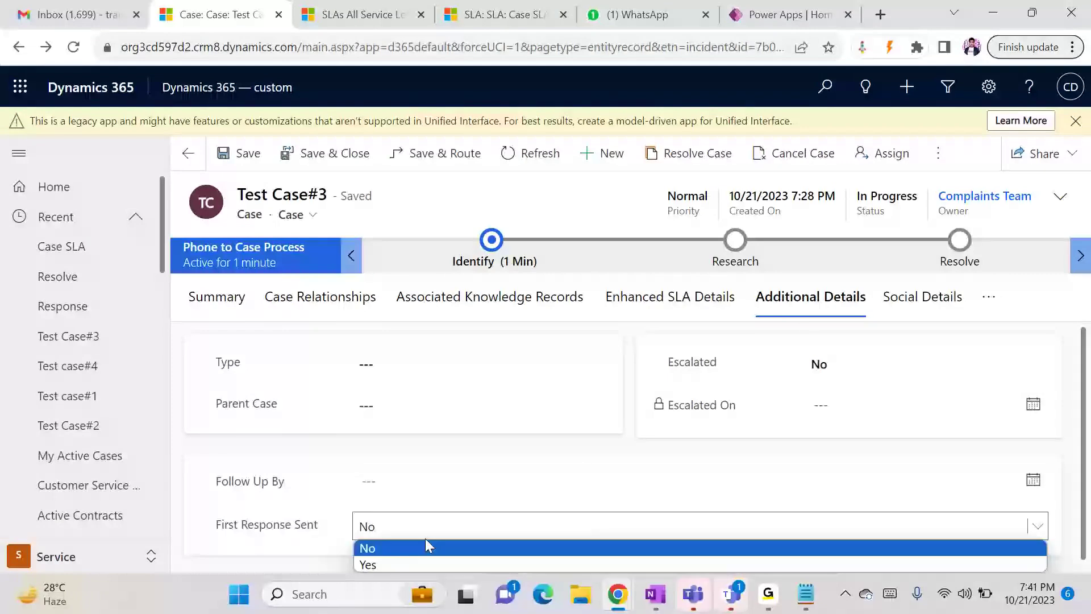
left_click(388, 564)
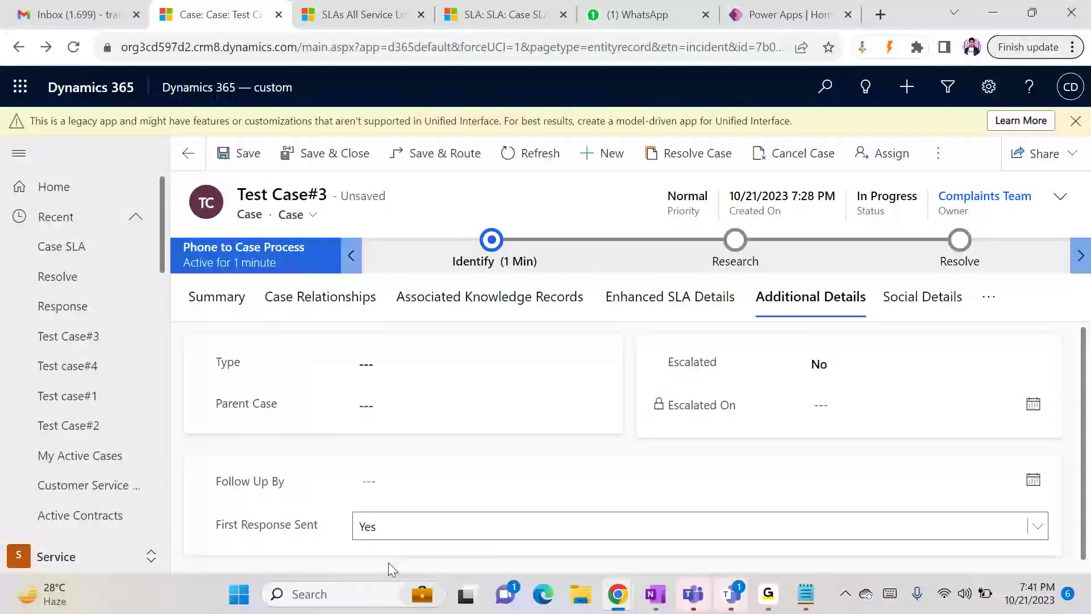
- Return to the new SLA item, make its success condition First Response Sent equals Yes, and save the item
left_click(478, 23)
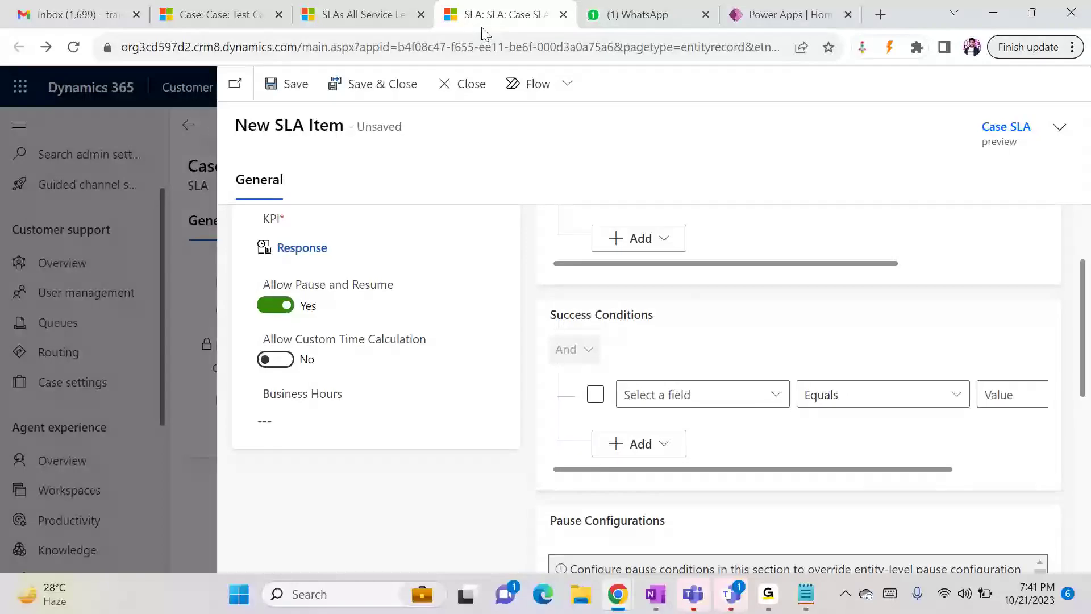
left_click(747, 395)
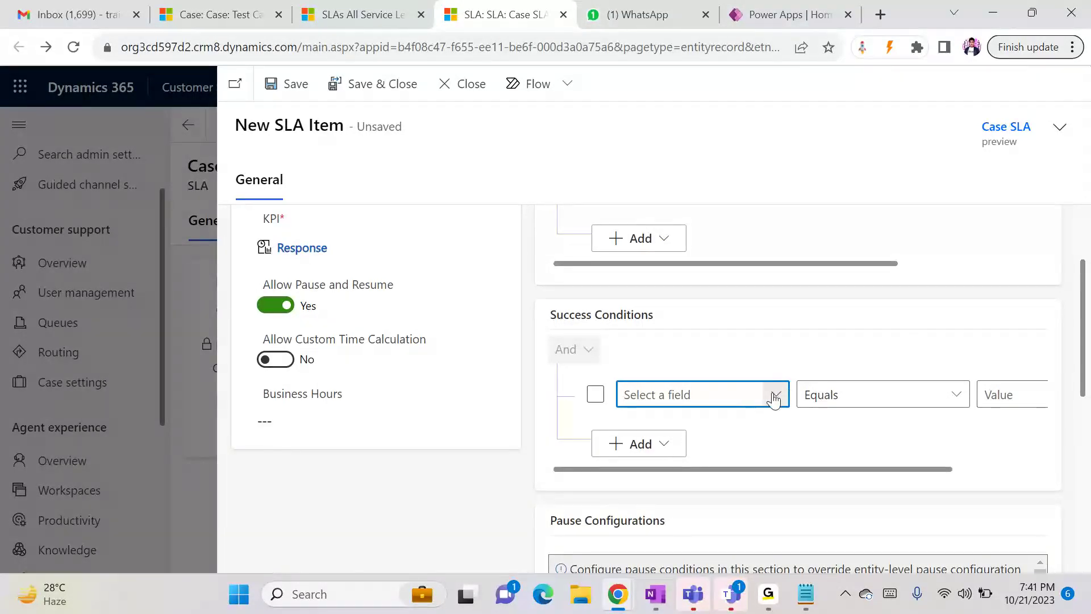
left_click(774, 397)
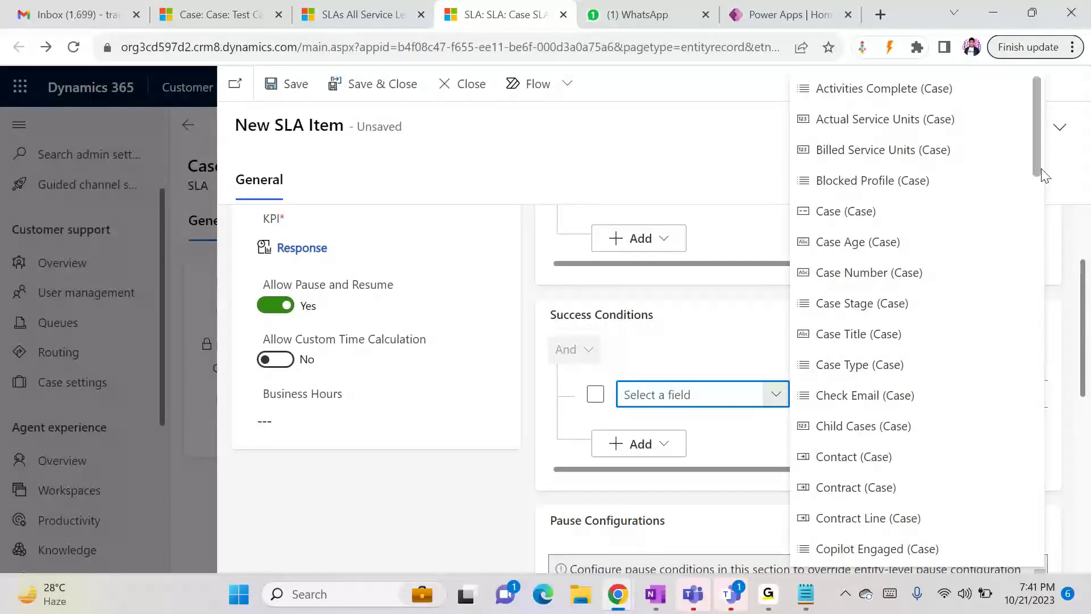
scroll(1034, 228, "down", 1)
left_click_drag(1032, 223, 1020, 350)
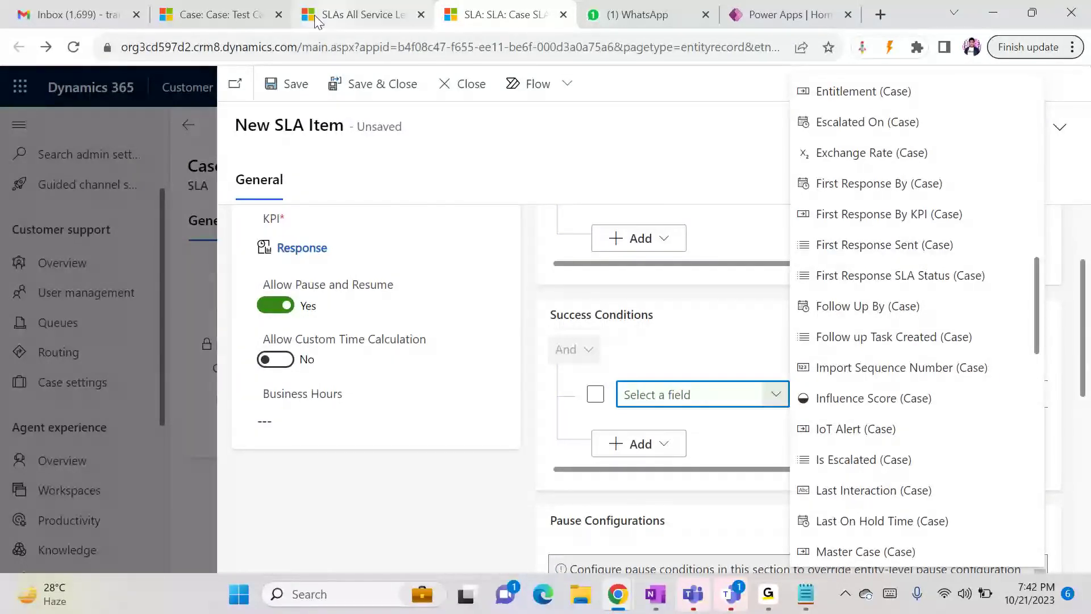
left_click(211, 14)
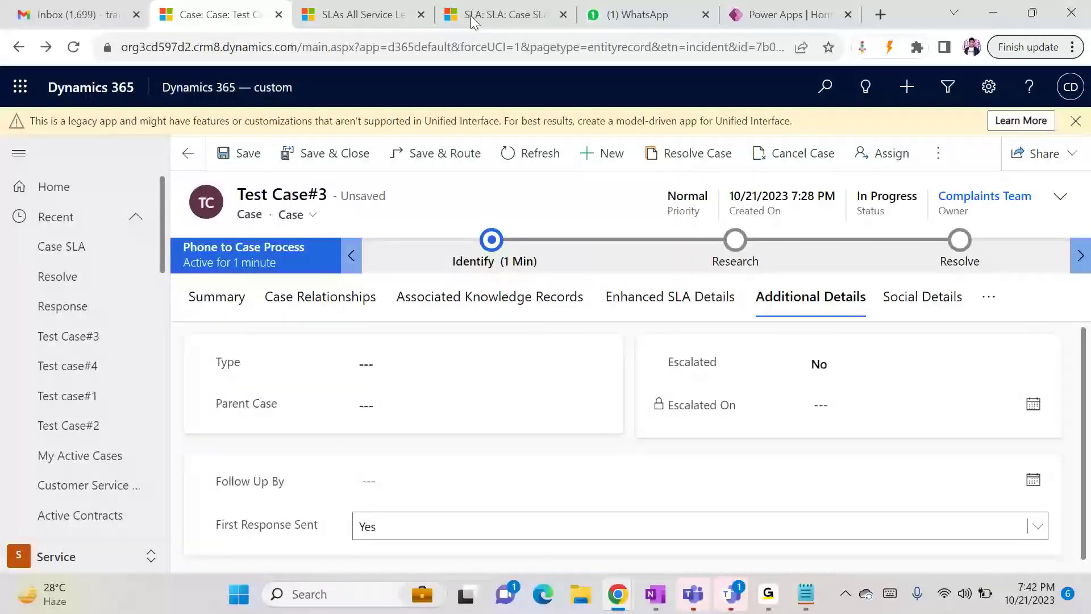
left_click(499, 16)
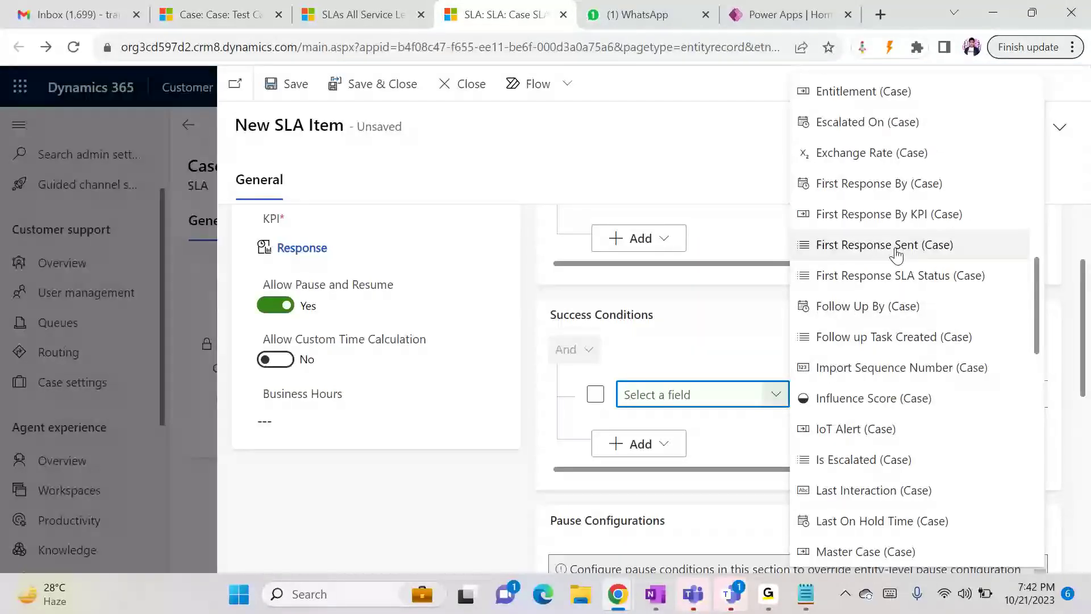
left_click(830, 245)
left_click(969, 466)
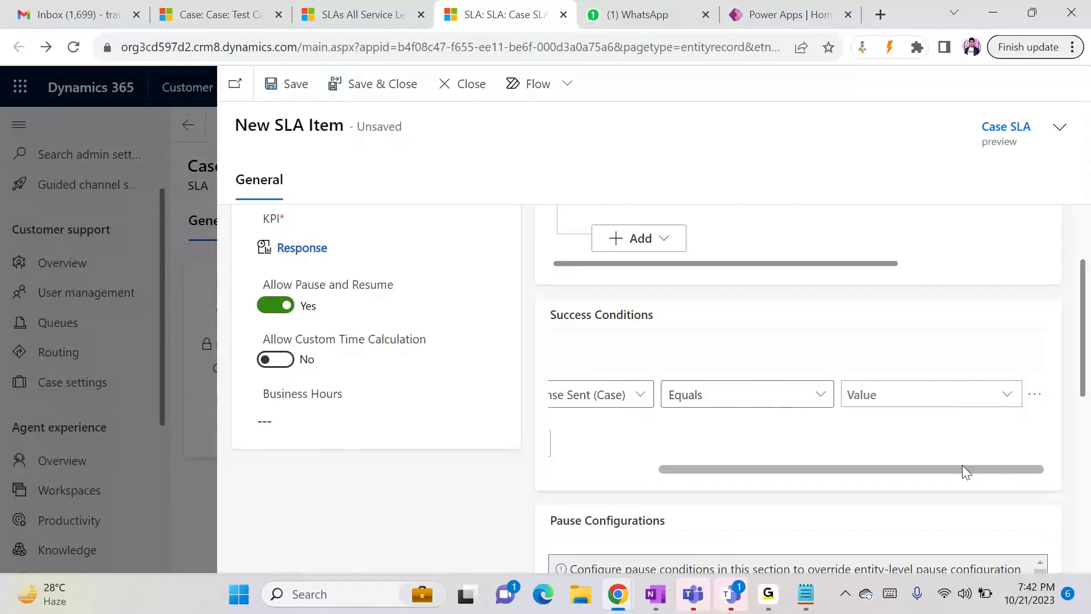
left_click(1011, 398)
left_click(907, 450)
left_click_drag(884, 466, 692, 457)
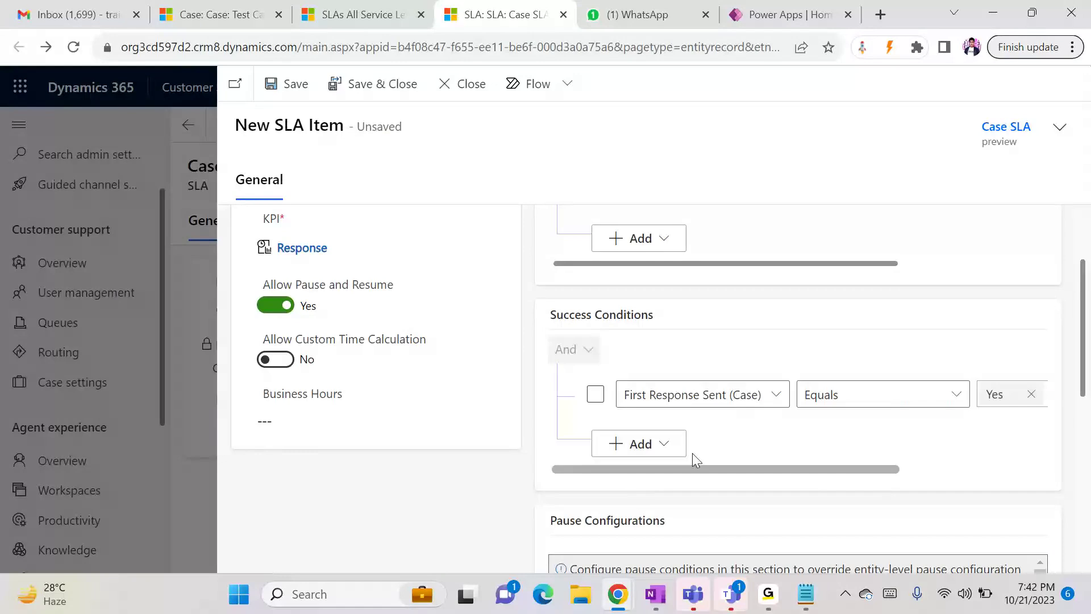
left_click(293, 91)
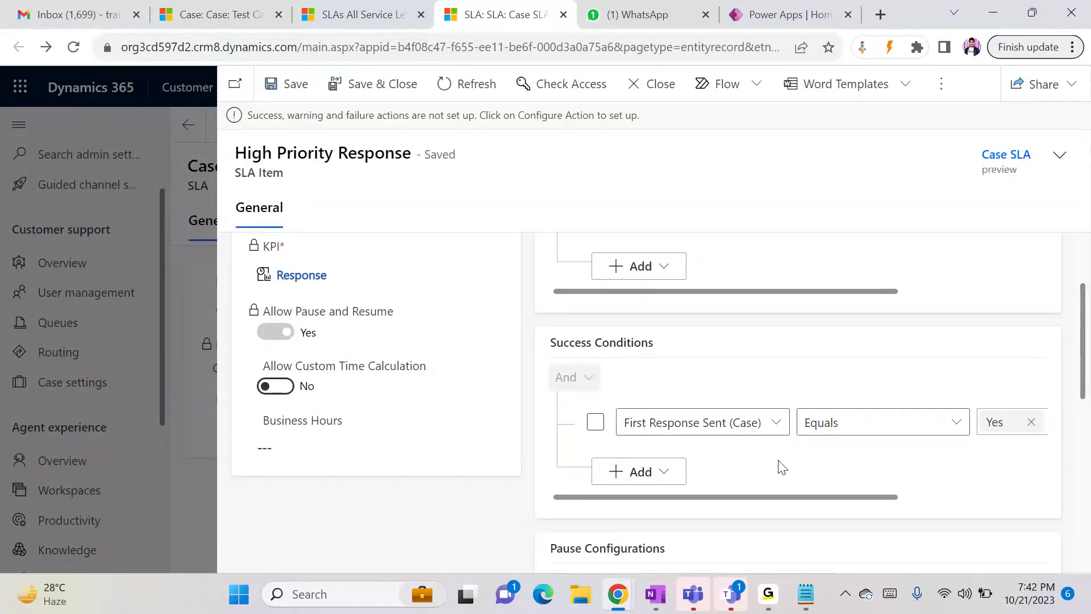
- Set High Priority Response to fail after 2 hours and warn after 1 hour, following the Notepad SLA notes, and save and close it
left_click_drag(1084, 296, 1087, 420)
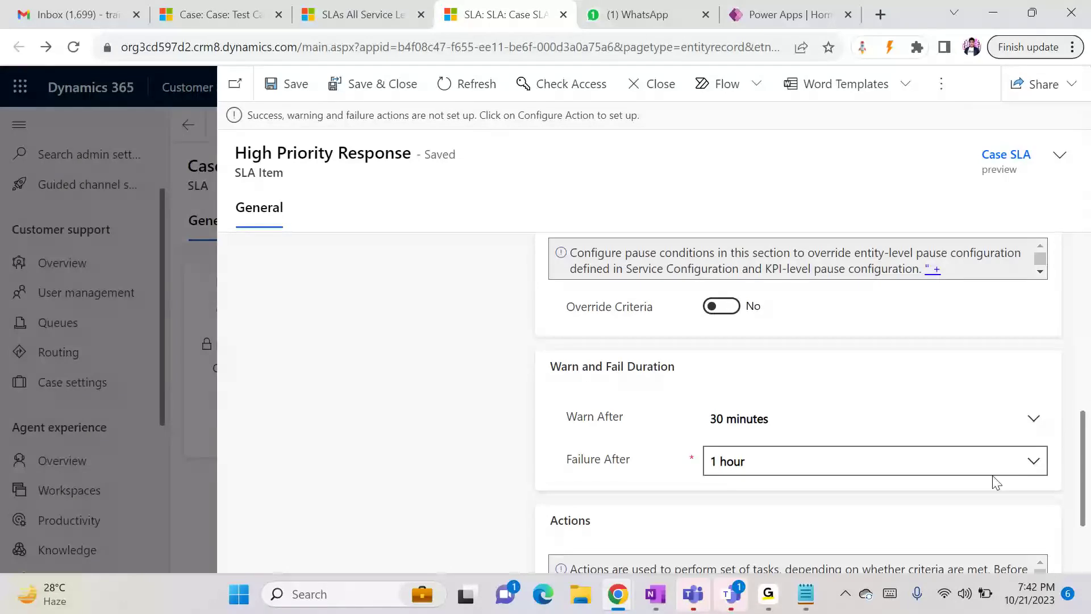
left_click(805, 594)
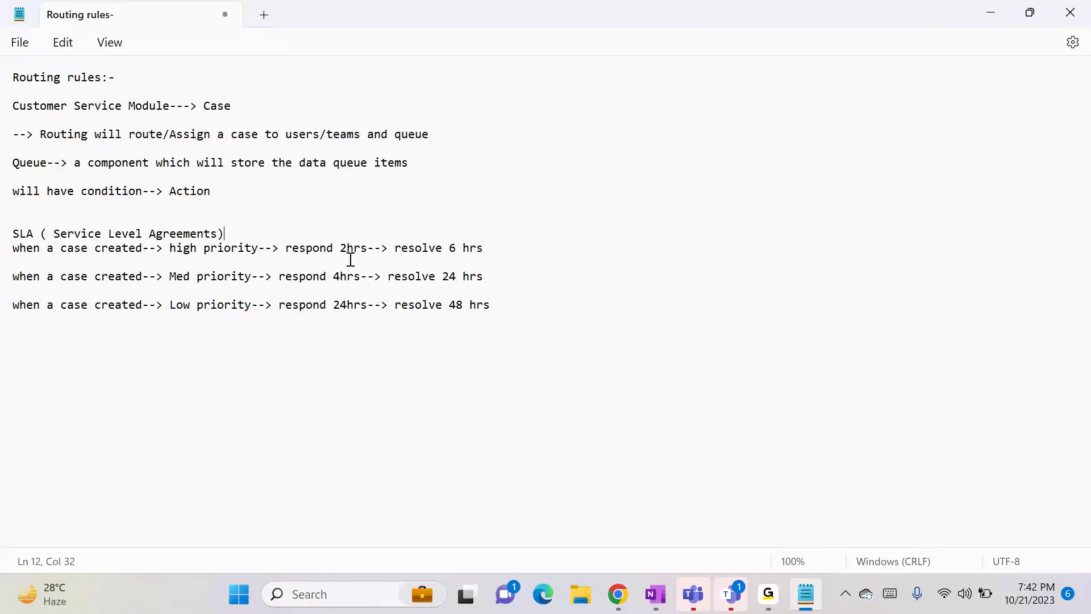
key("alt+Tab")
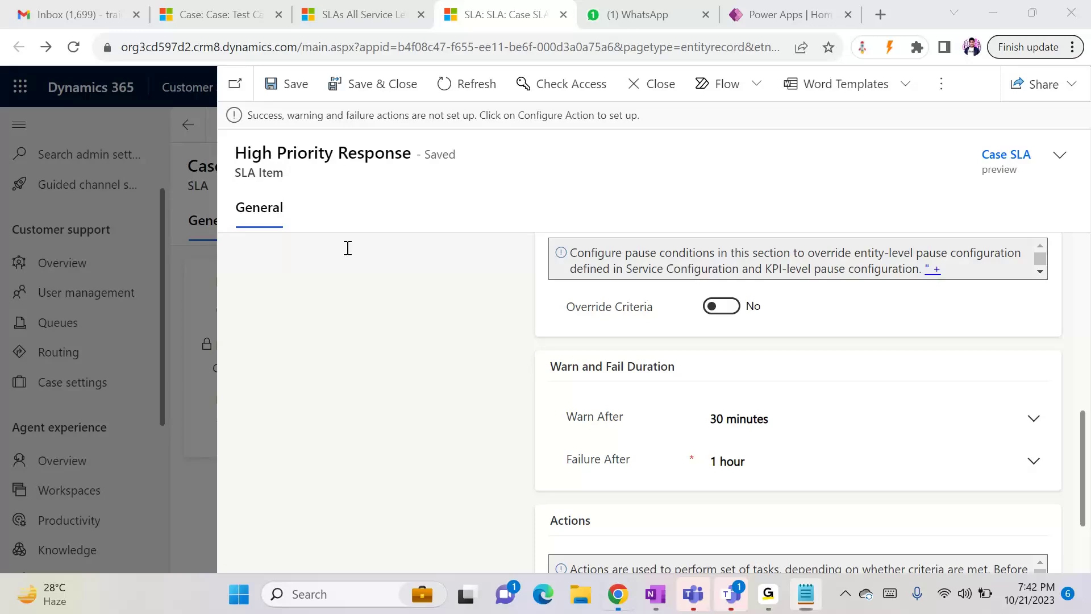
left_click(1033, 461)
left_click(727, 432)
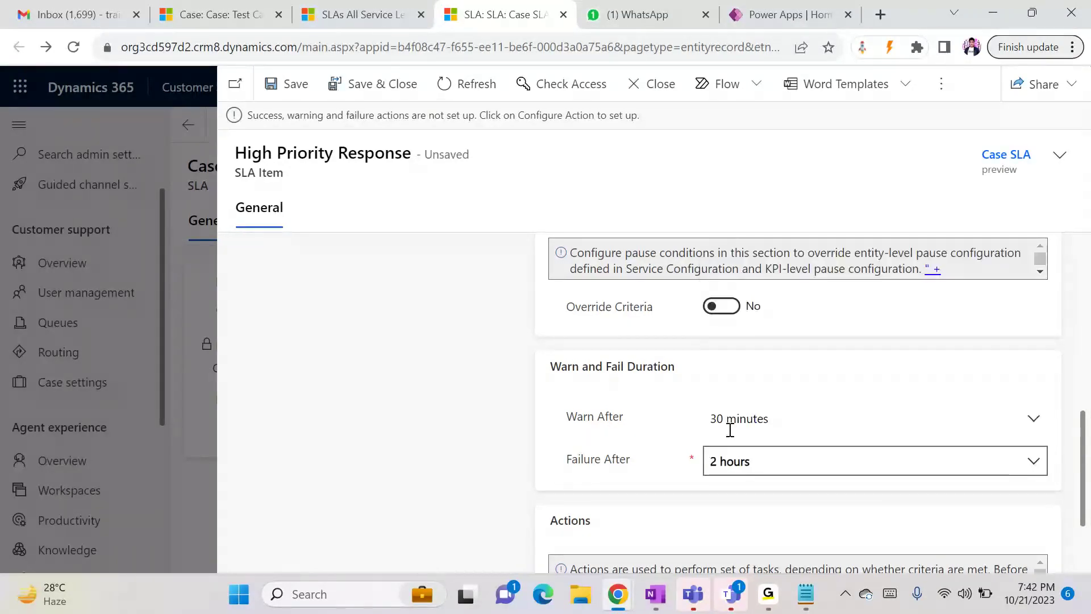
left_click(1033, 419)
left_click(730, 336)
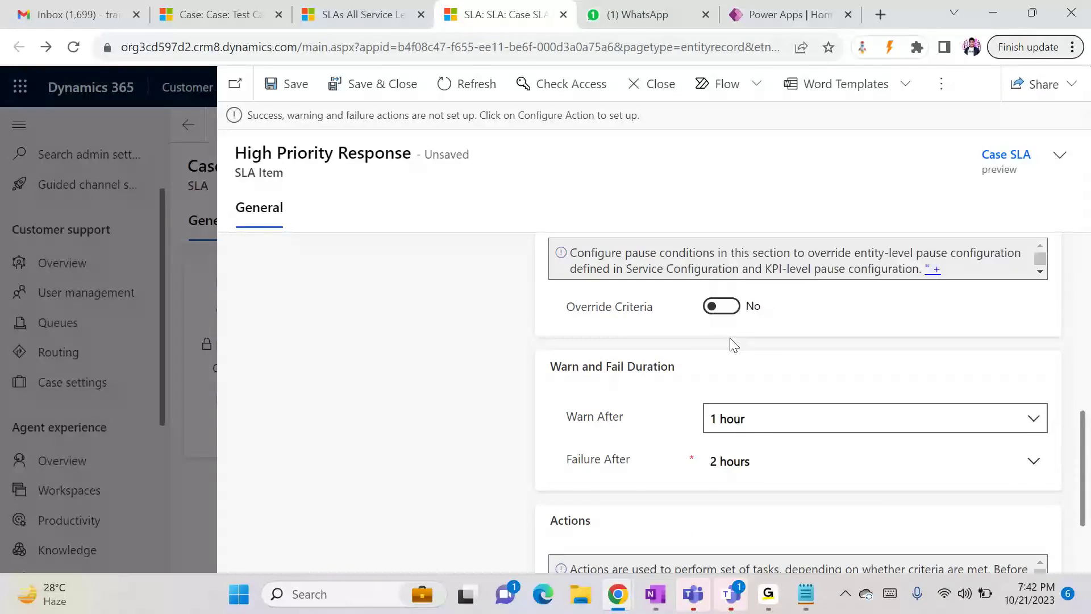
left_click_drag(1089, 462, 1089, 291)
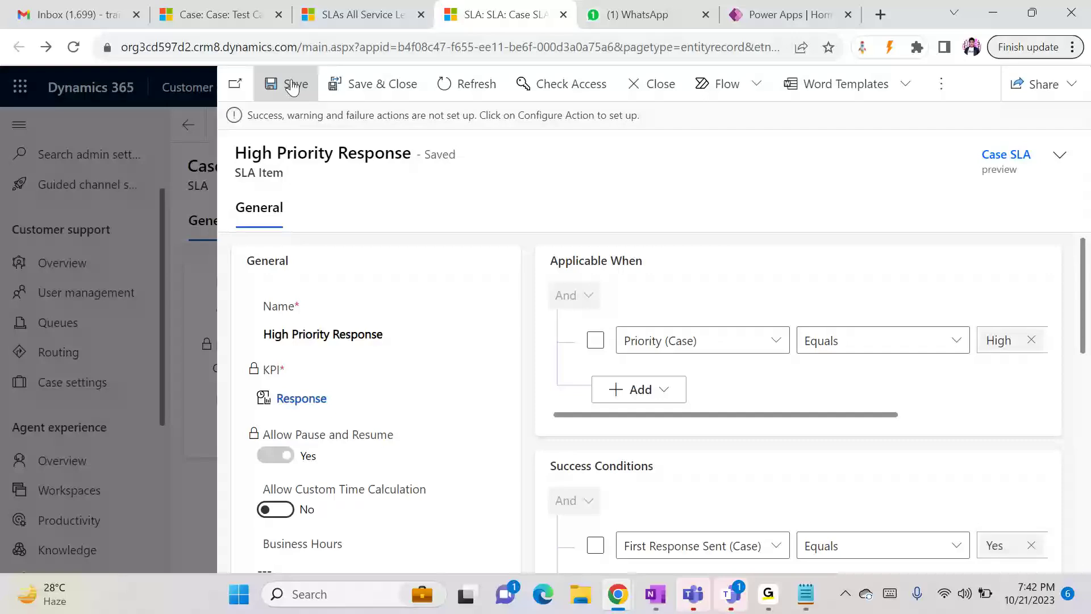
left_click(387, 85)
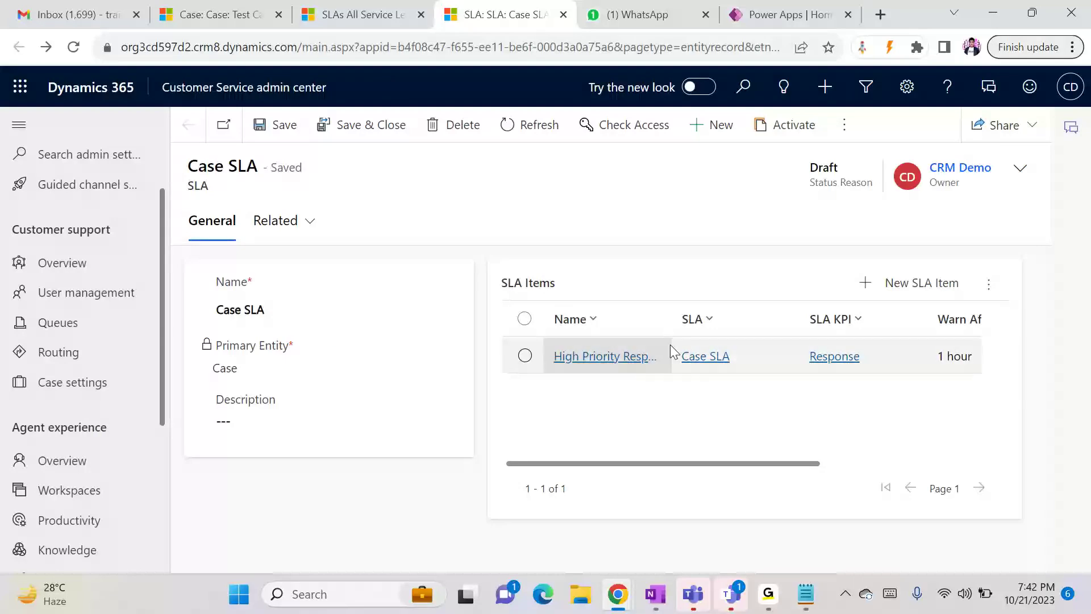
- Start a new SLA item in Case SLA named High Priority resolve with the Resolve KPI
left_click(904, 284)
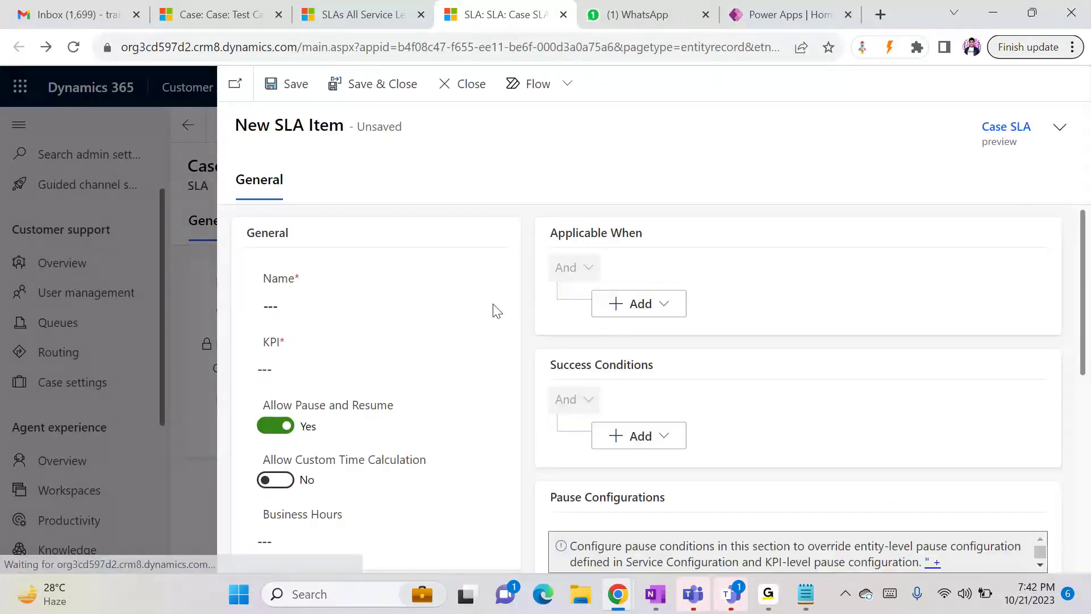
left_click(344, 306)
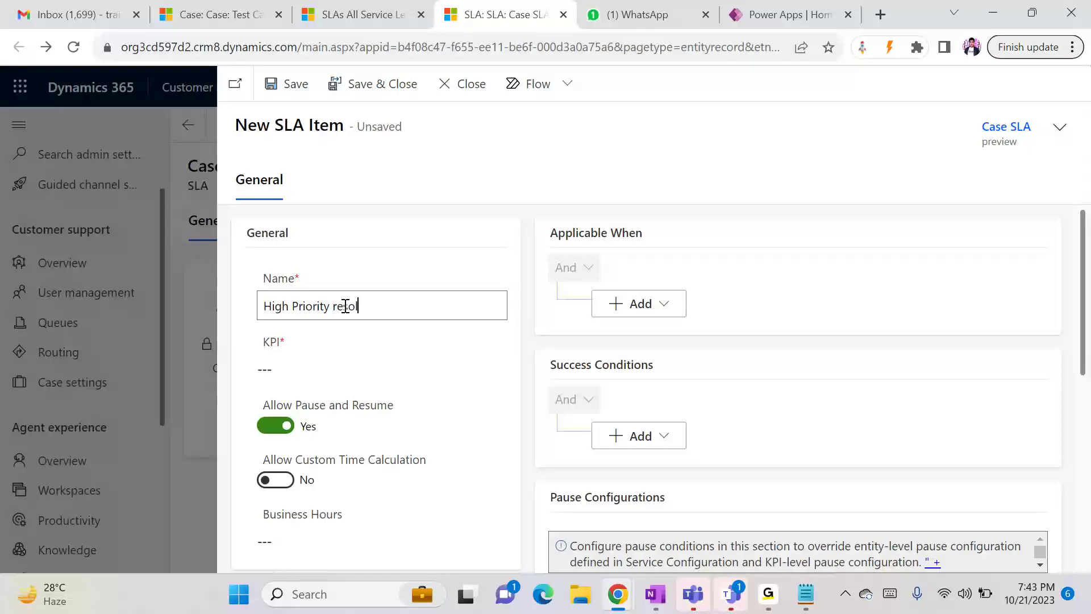
left_click(292, 368)
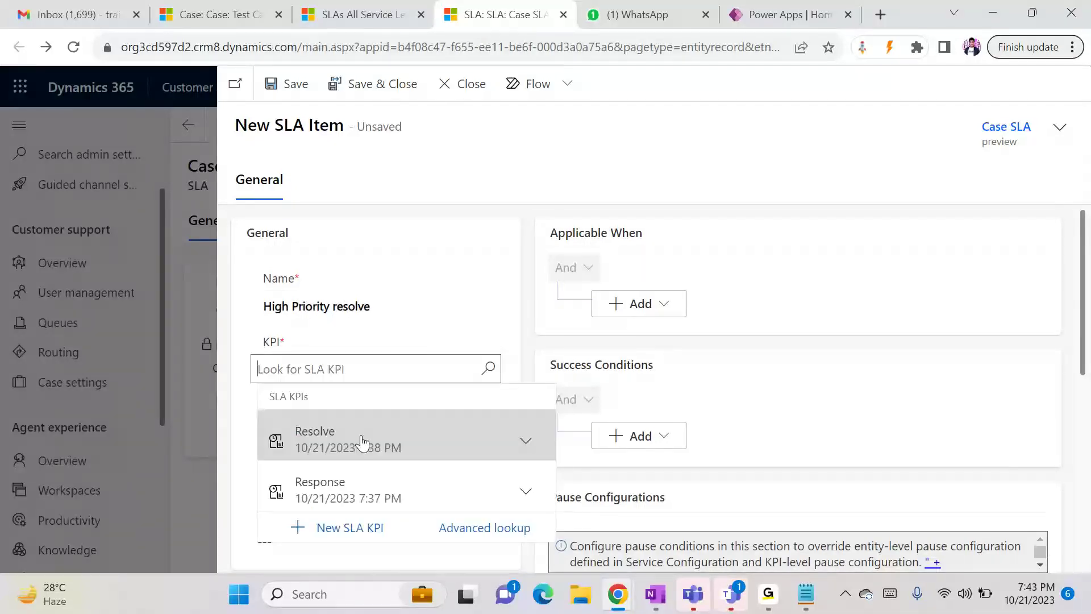
left_click(356, 452)
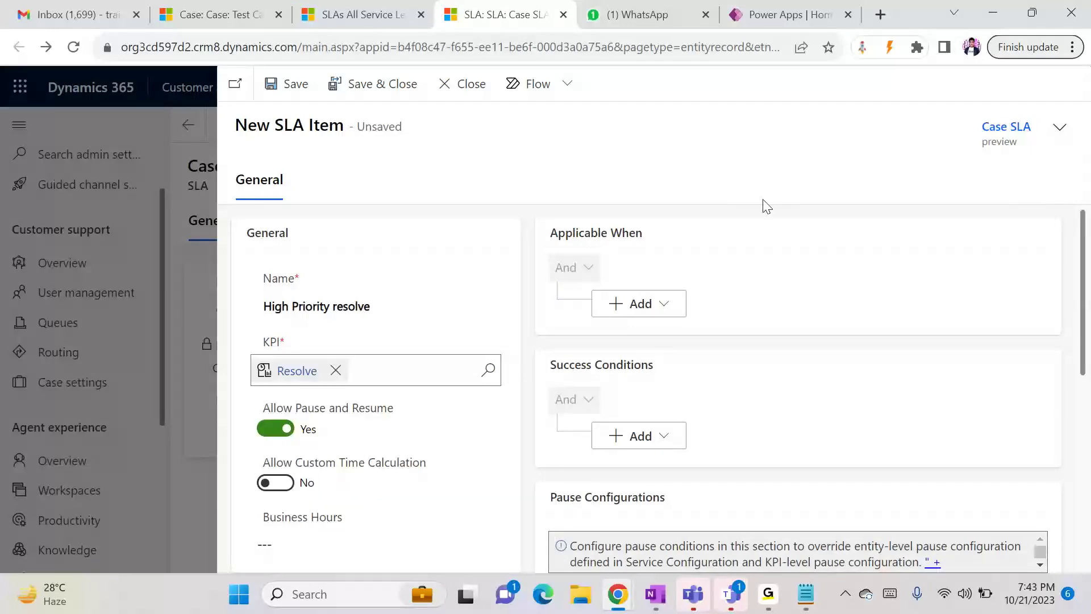
- Make the item applicable when Priority equals High, and add an empty row to its Success Conditions
left_click(630, 310)
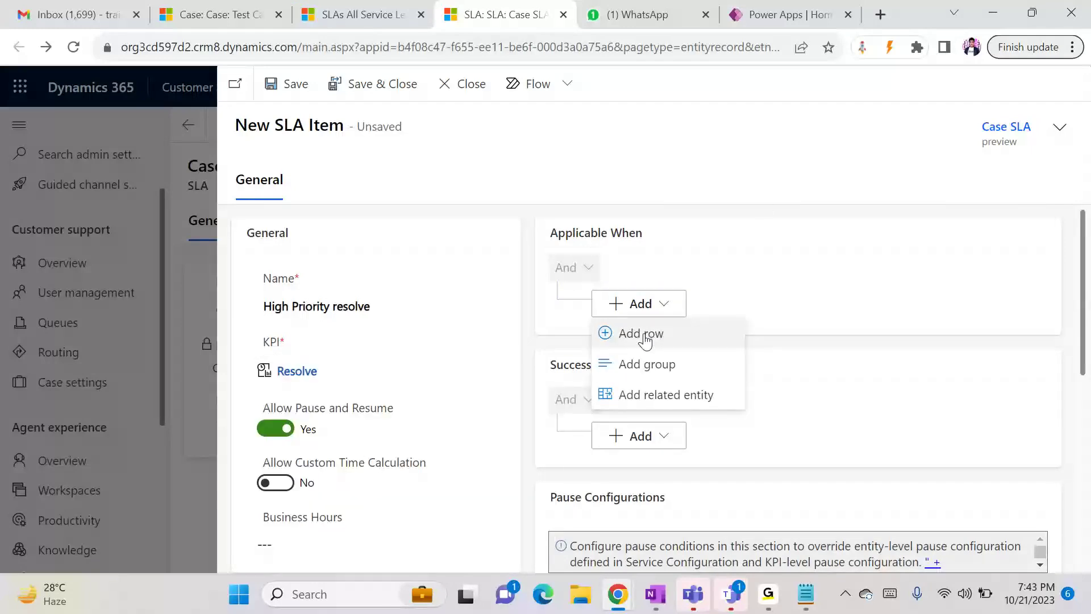
left_click(641, 334)
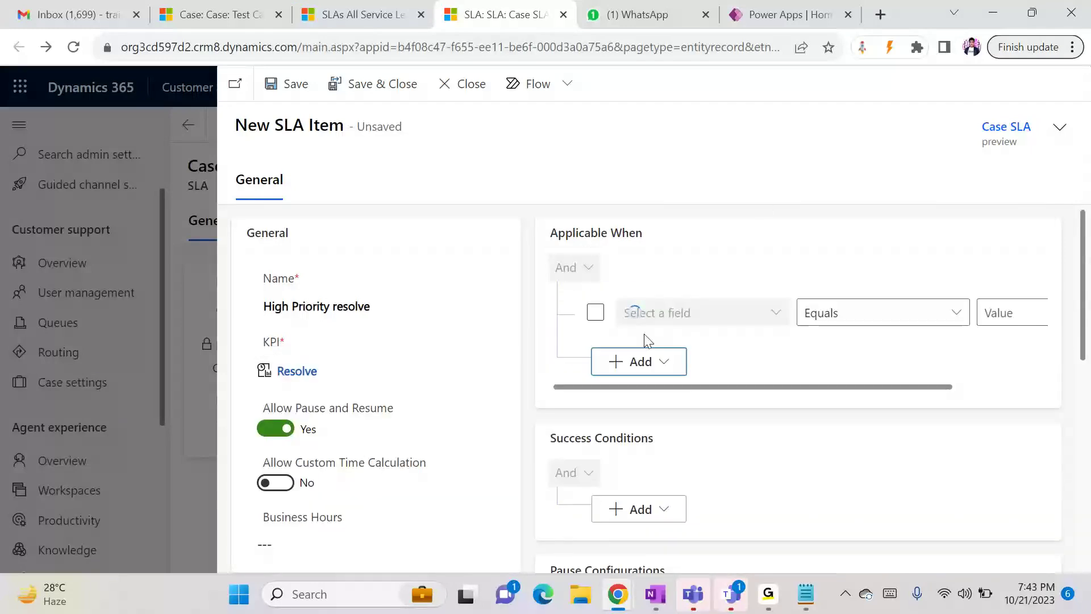
left_click(771, 314)
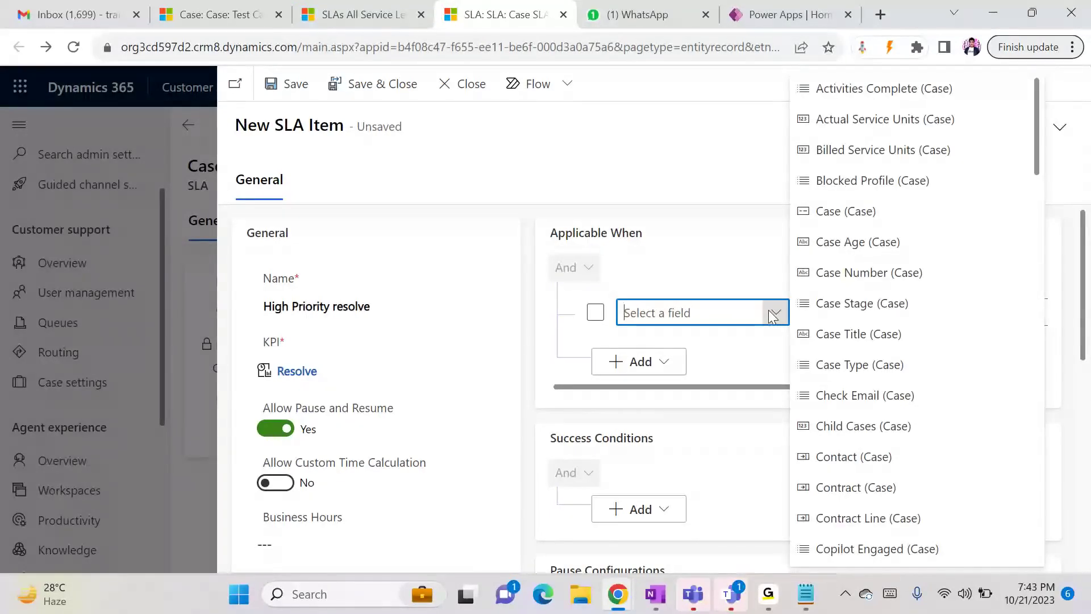
type("Product (Case")
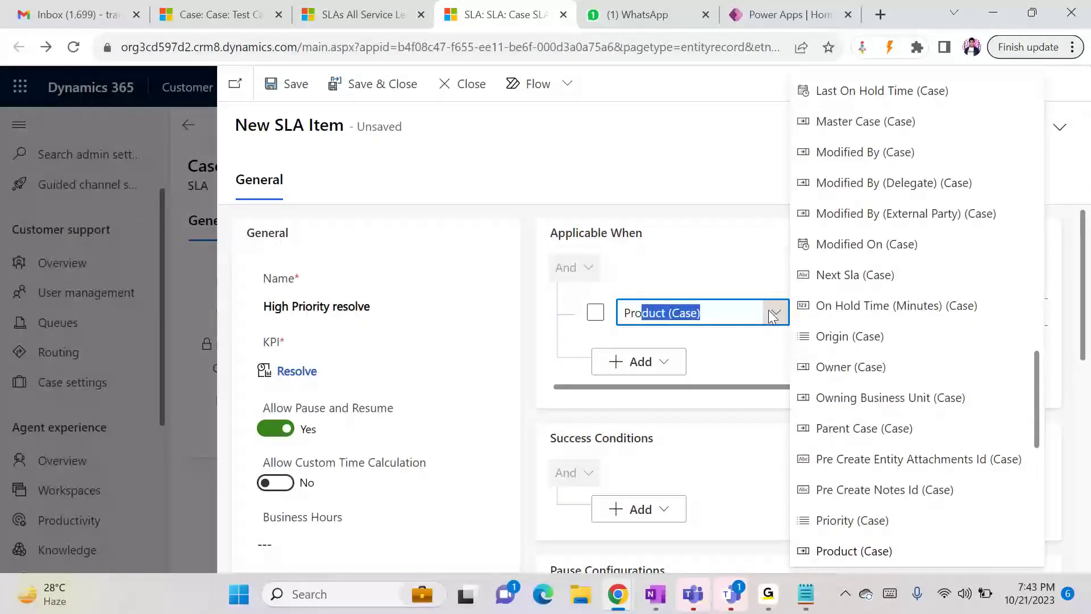
left_click(840, 520)
left_click(959, 387)
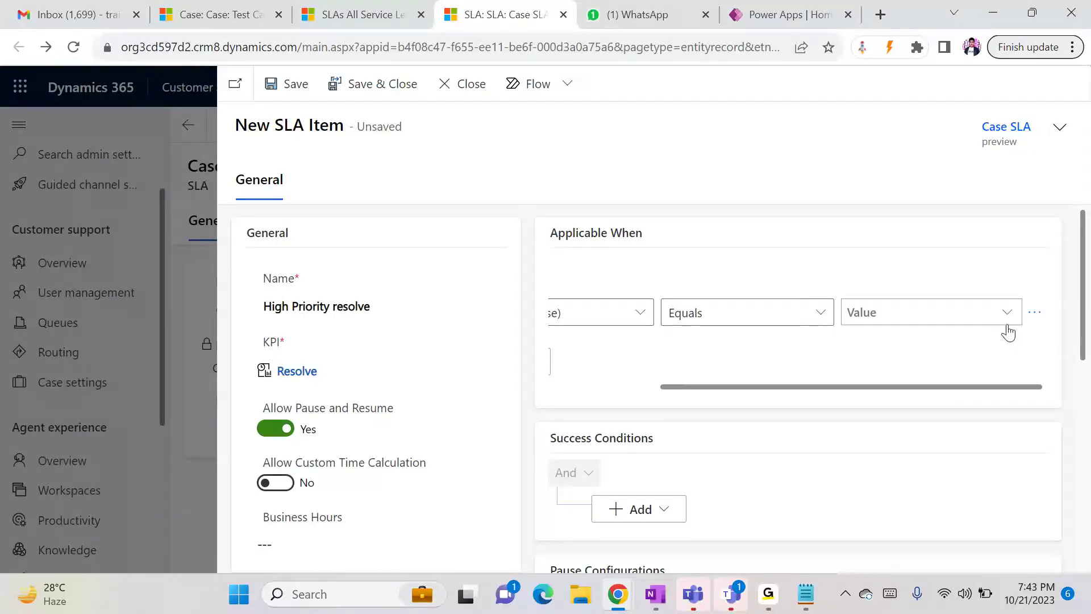
left_click(1007, 327)
left_click(952, 344)
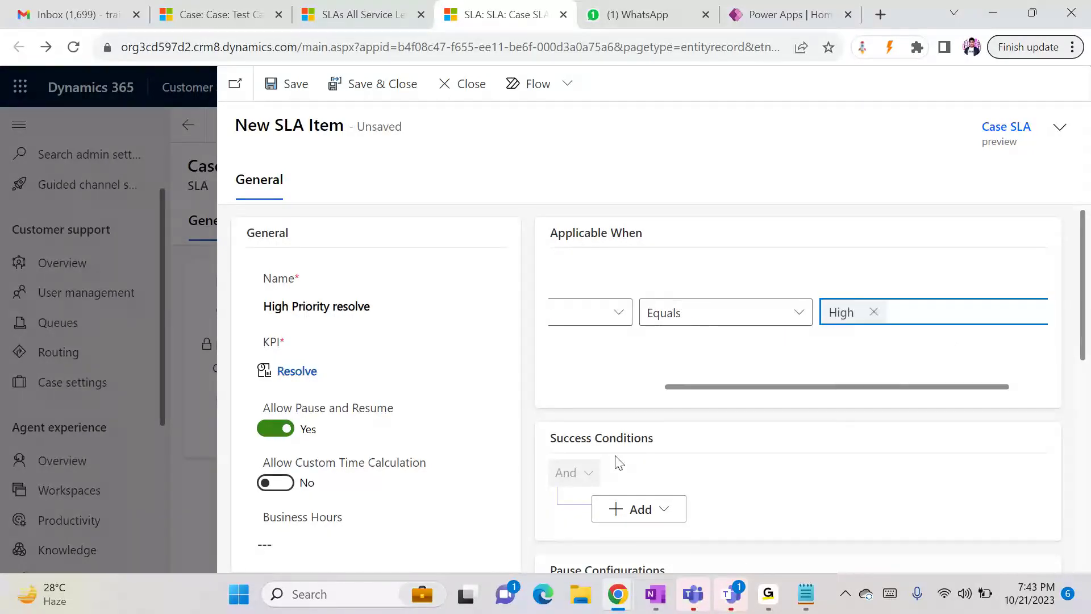
left_click(636, 509)
left_click(636, 421)
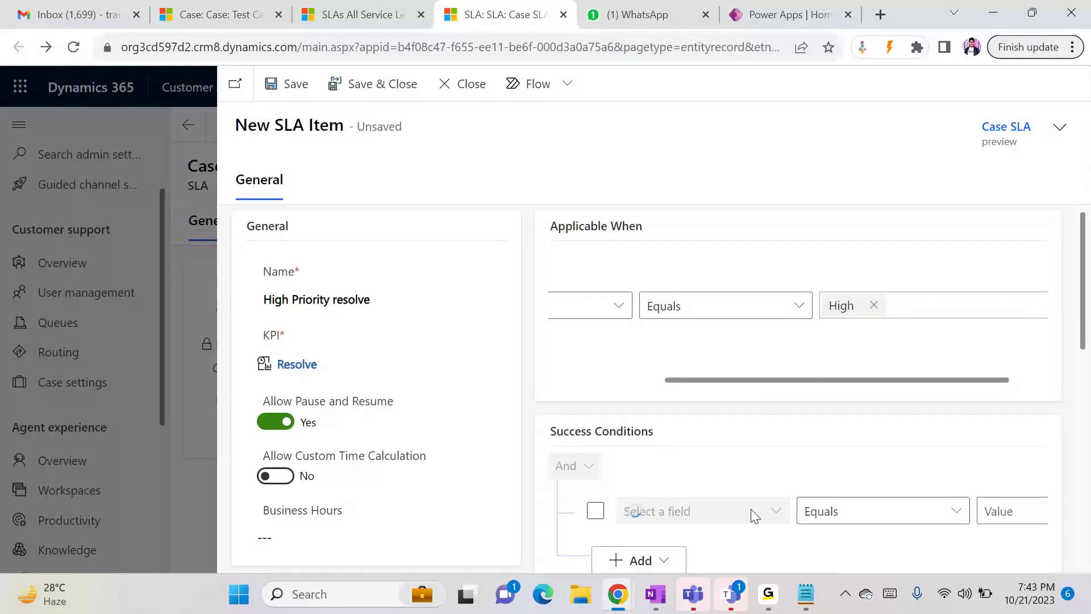
- Switch to the Test Case#3 record, resolve the case with resolution type Problem Solved, and check its status
left_click(242, 10)
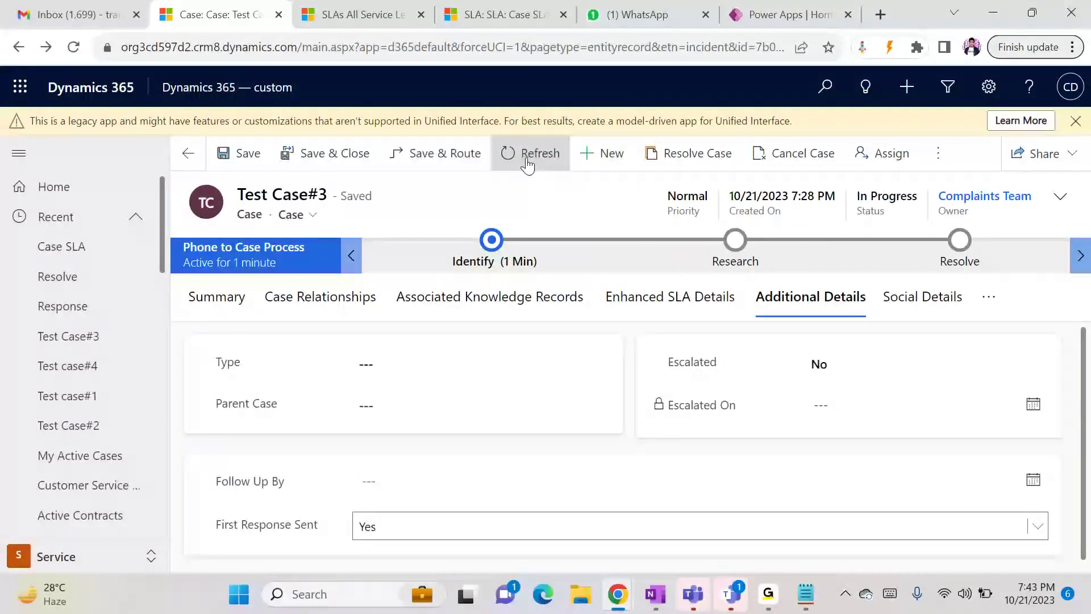
left_click(699, 161)
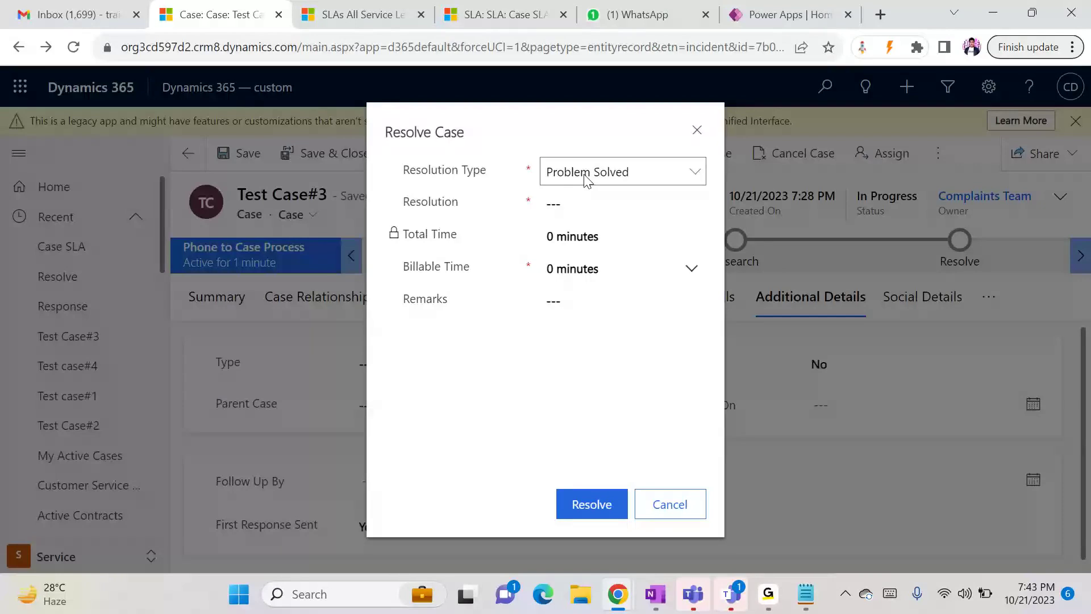
left_click(585, 176)
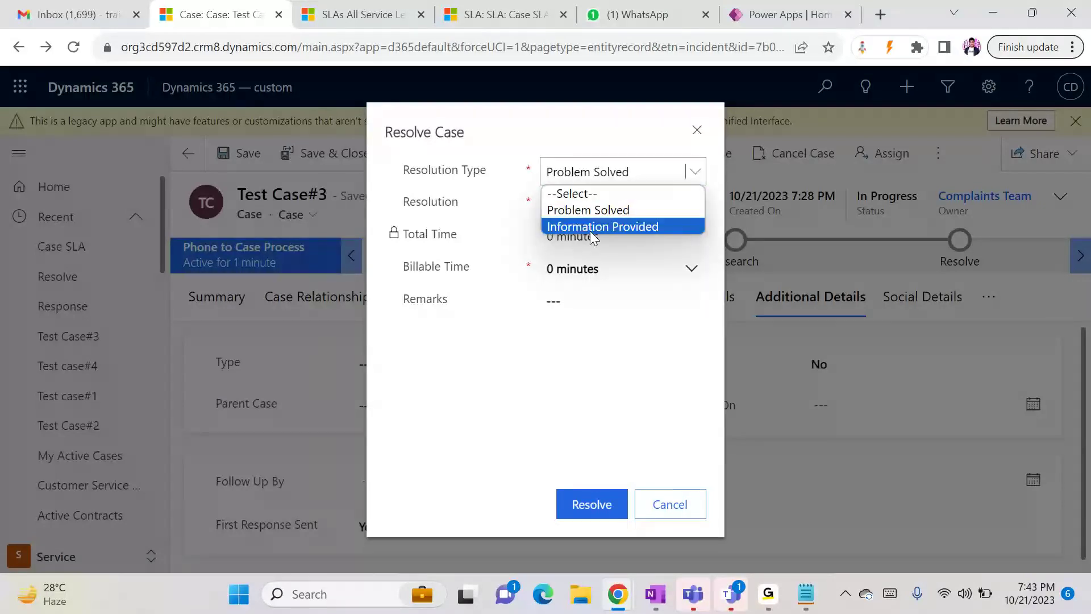
left_click(591, 212)
left_click(579, 205)
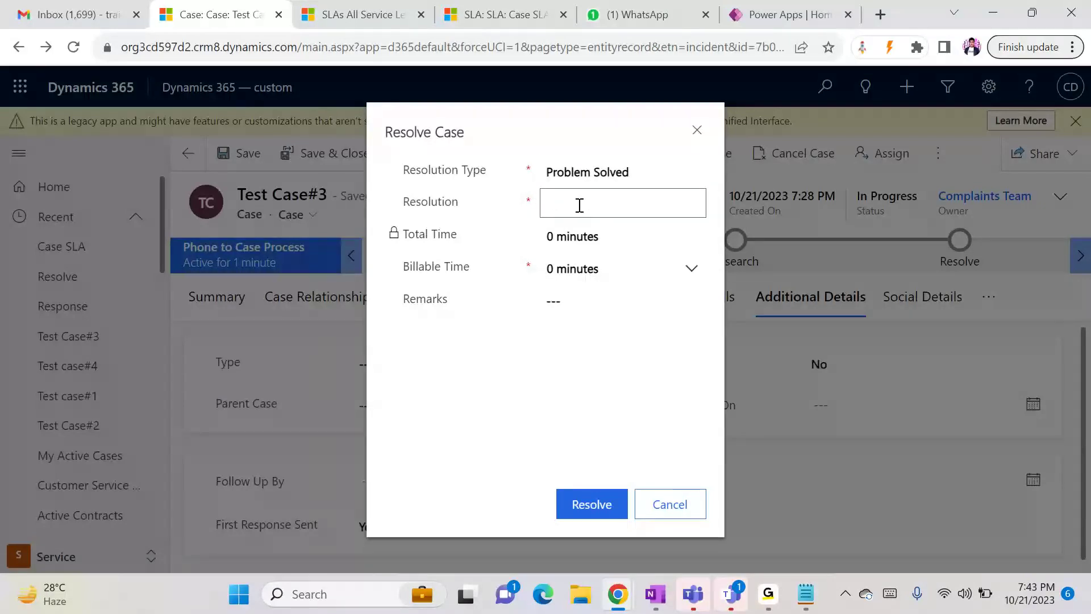
left_click(592, 502)
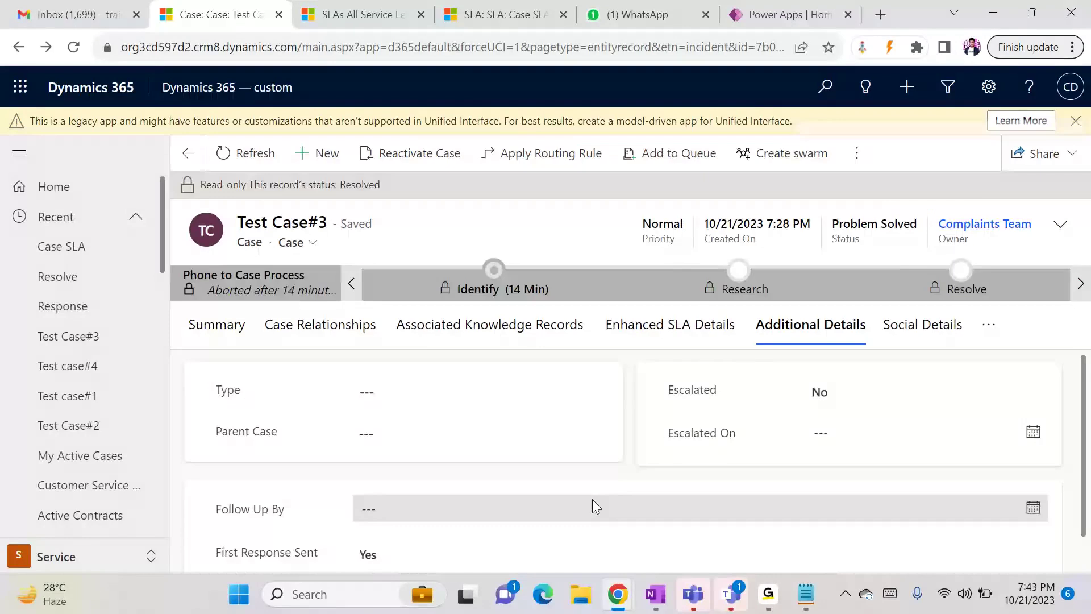
left_click_drag(833, 224, 938, 228)
left_click(890, 225)
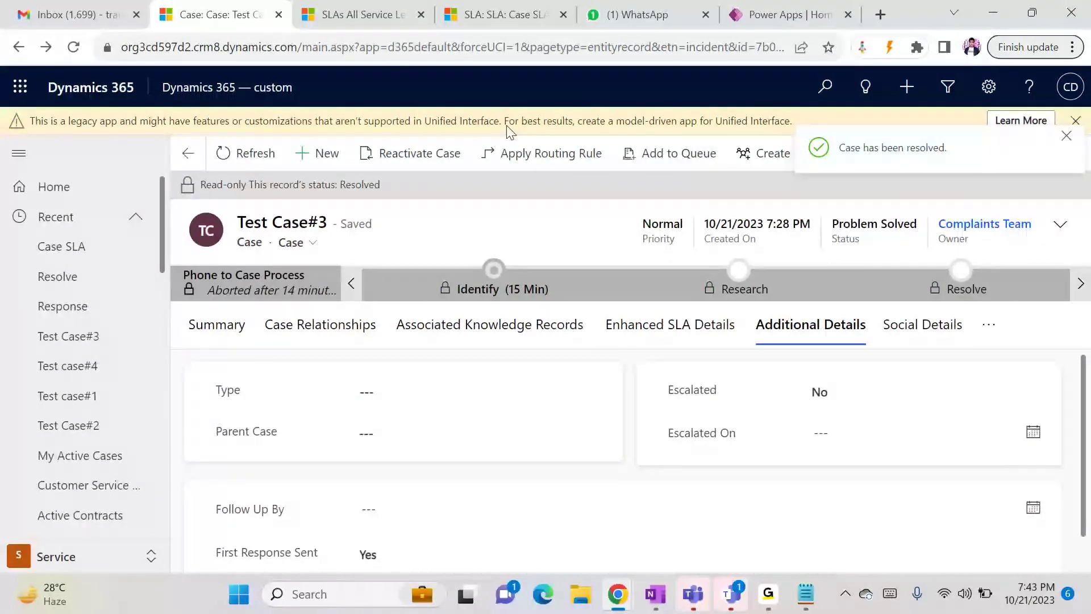
- Return to the new SLA item and make its success condition Status Reason equals Problem Solved
left_click(489, 17)
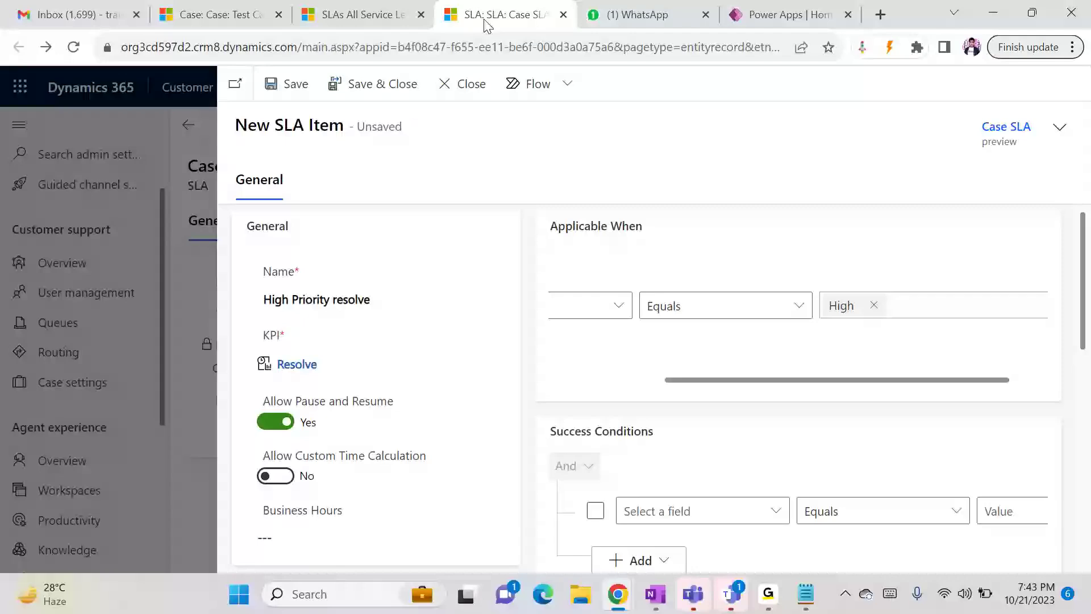
left_click(777, 513)
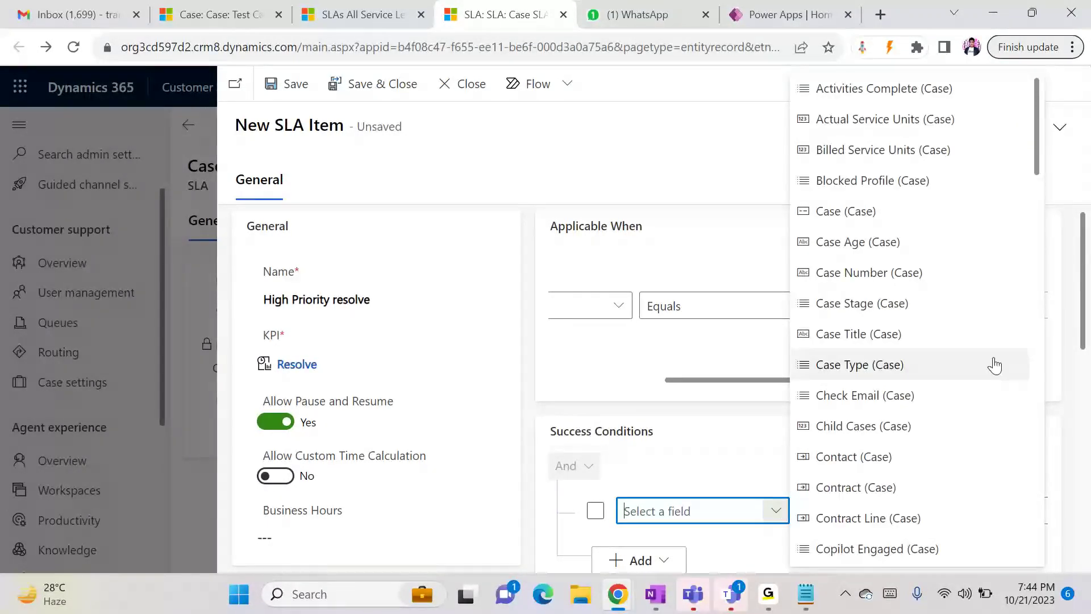
type("Status (Case")
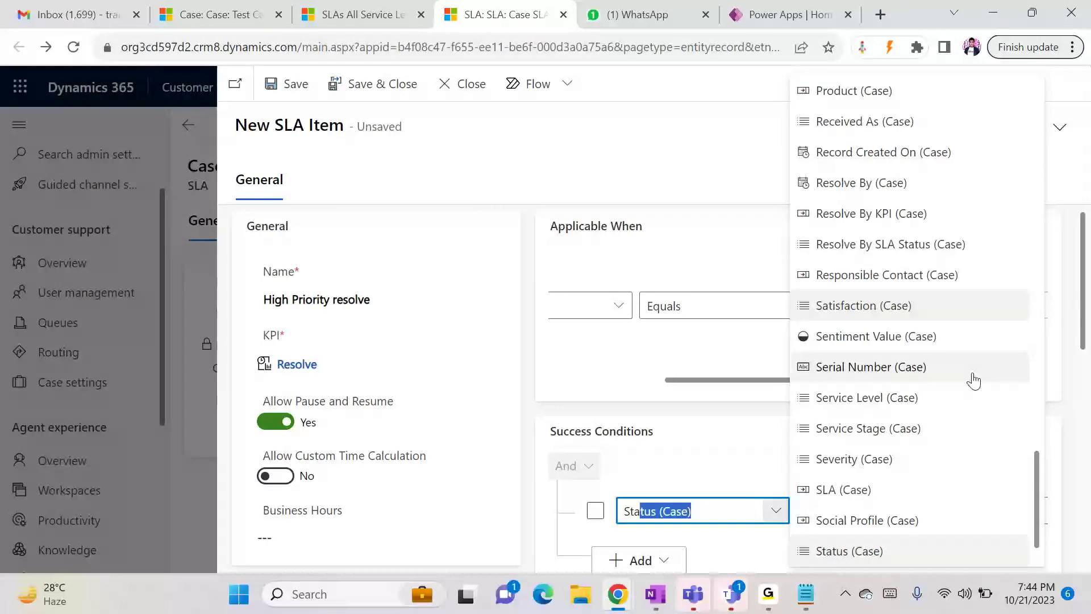
left_click_drag(1038, 521, 1038, 534)
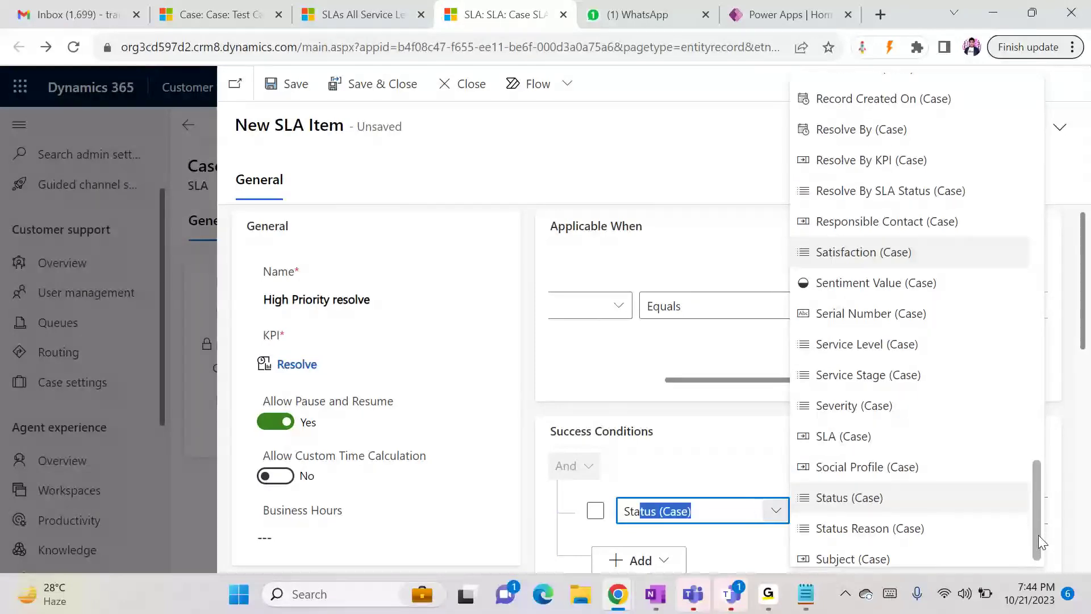
left_click(958, 528)
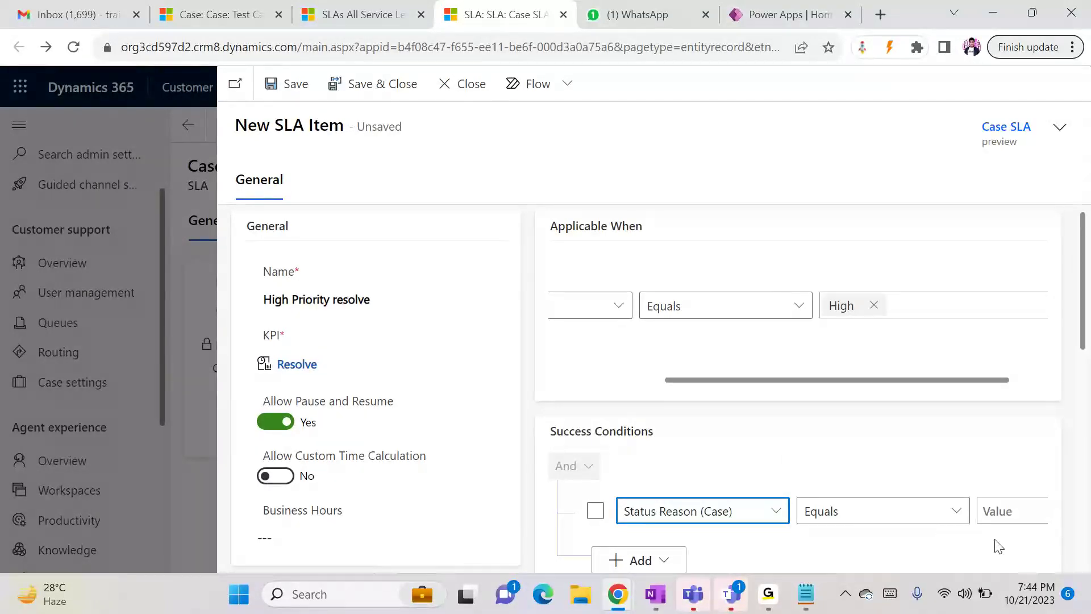
left_click(1024, 514)
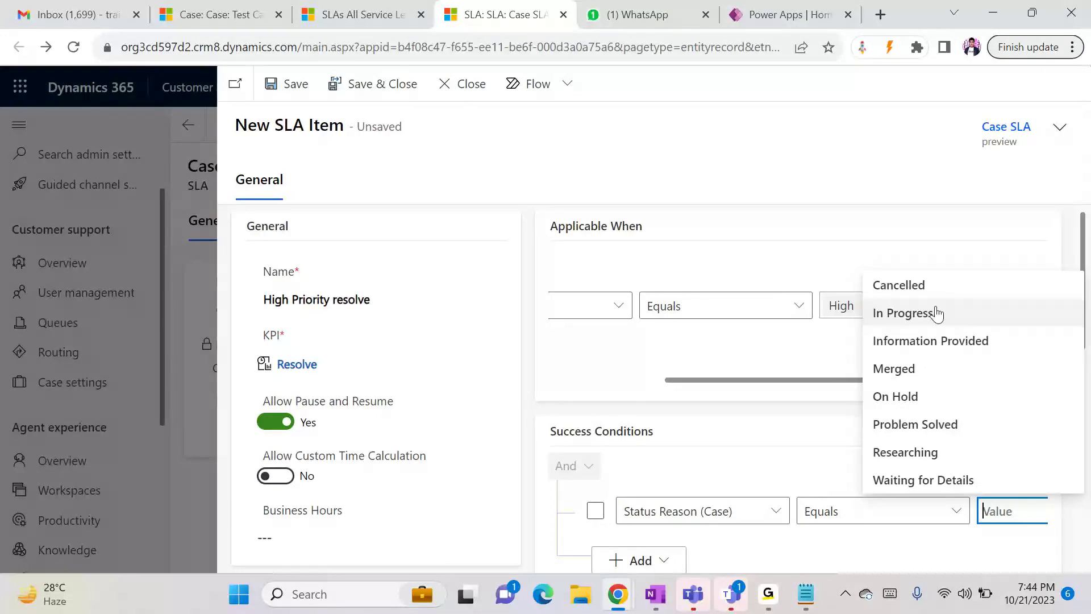
left_click(926, 425)
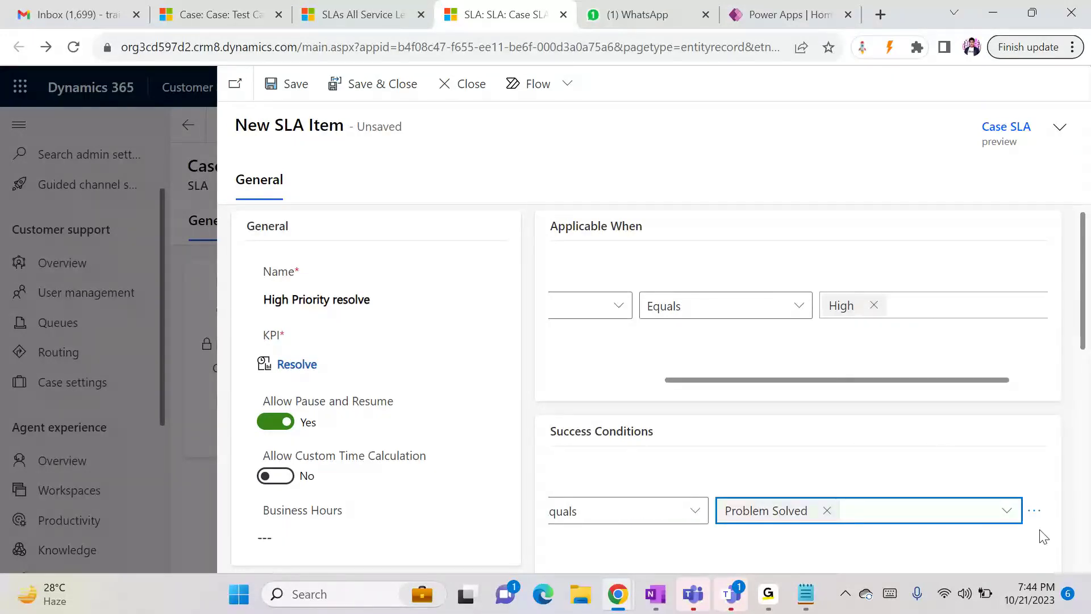
- Add a second success condition row for Status Reason equals Information Provided
scroll(970, 406, "down", 3)
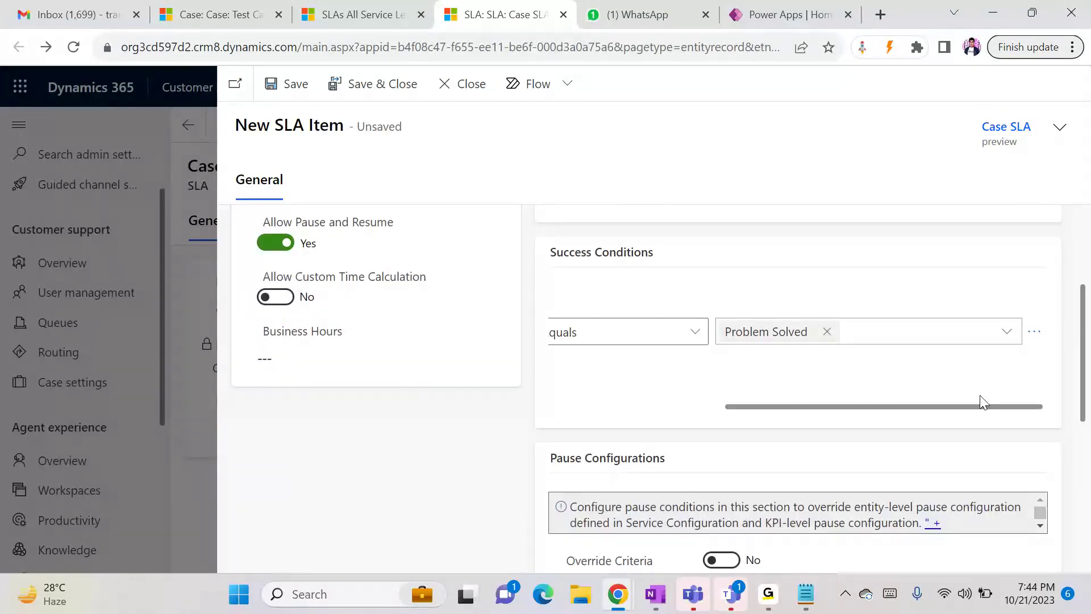
left_click_drag(967, 404, 738, 421)
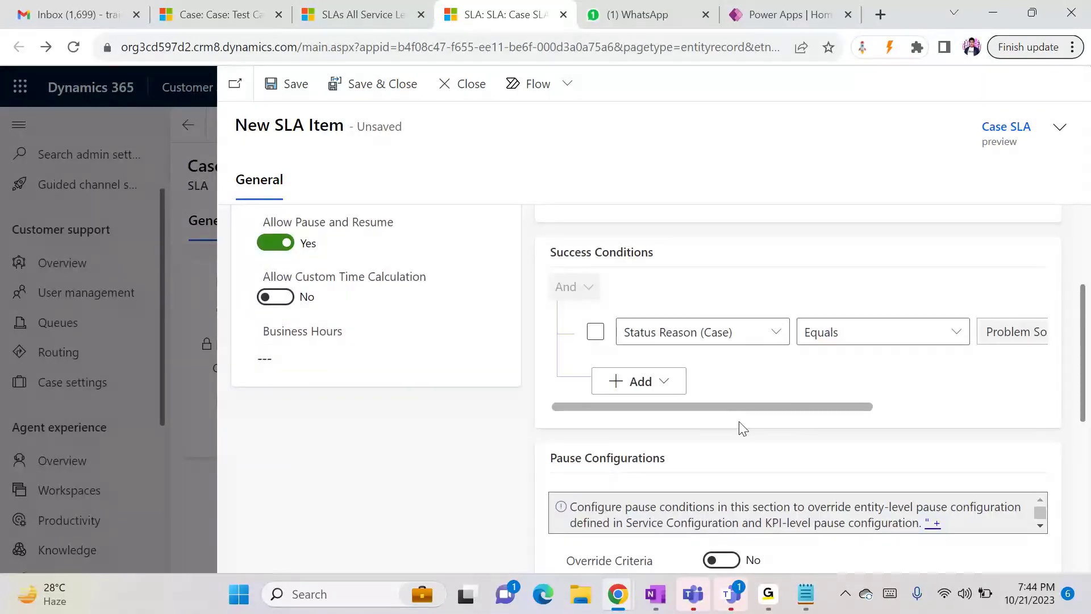
left_click(636, 381)
left_click(651, 410)
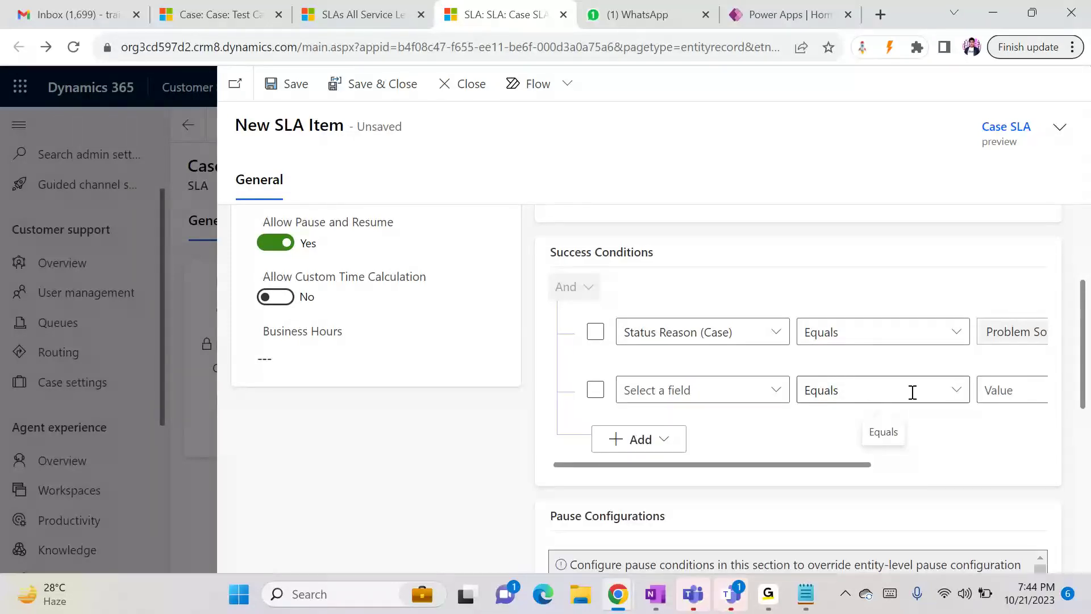
left_click(764, 389)
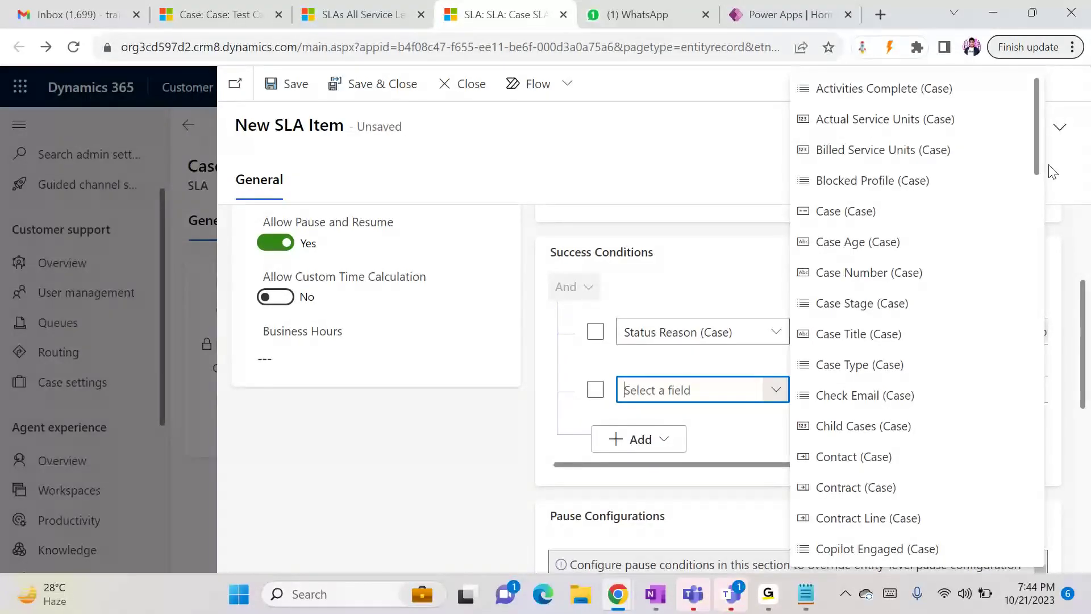
left_click_drag(1035, 170, 1033, 554)
left_click(1023, 555)
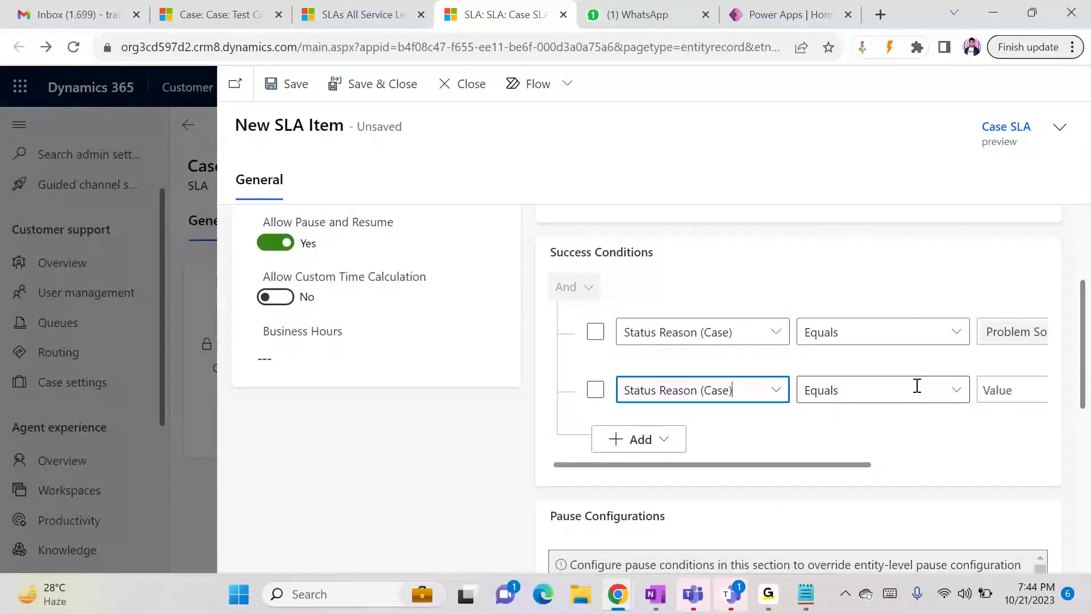
scroll(932, 463, "right", 5)
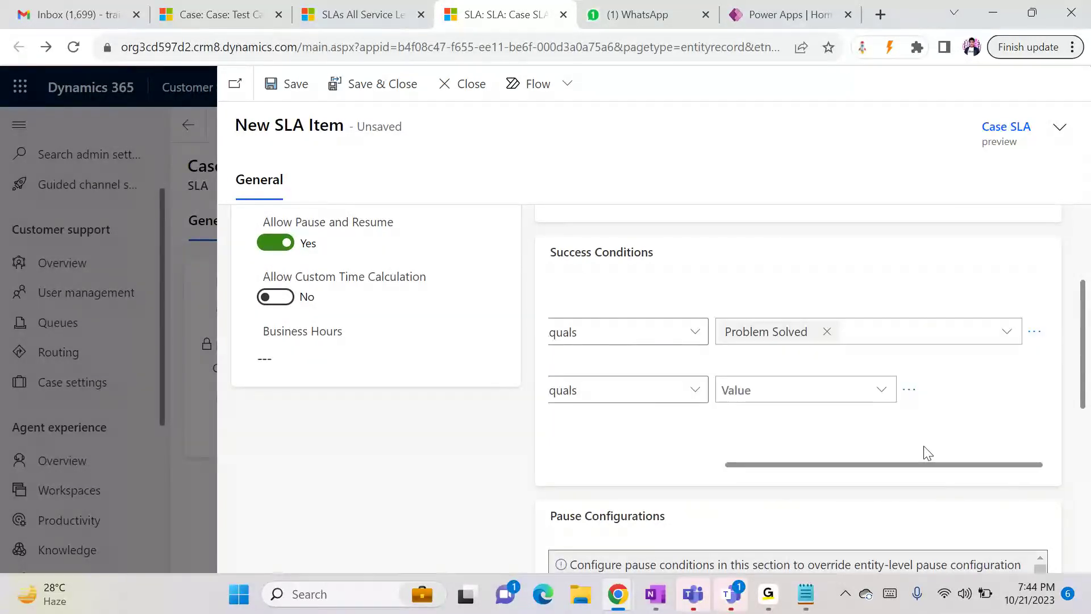
left_click(881, 390)
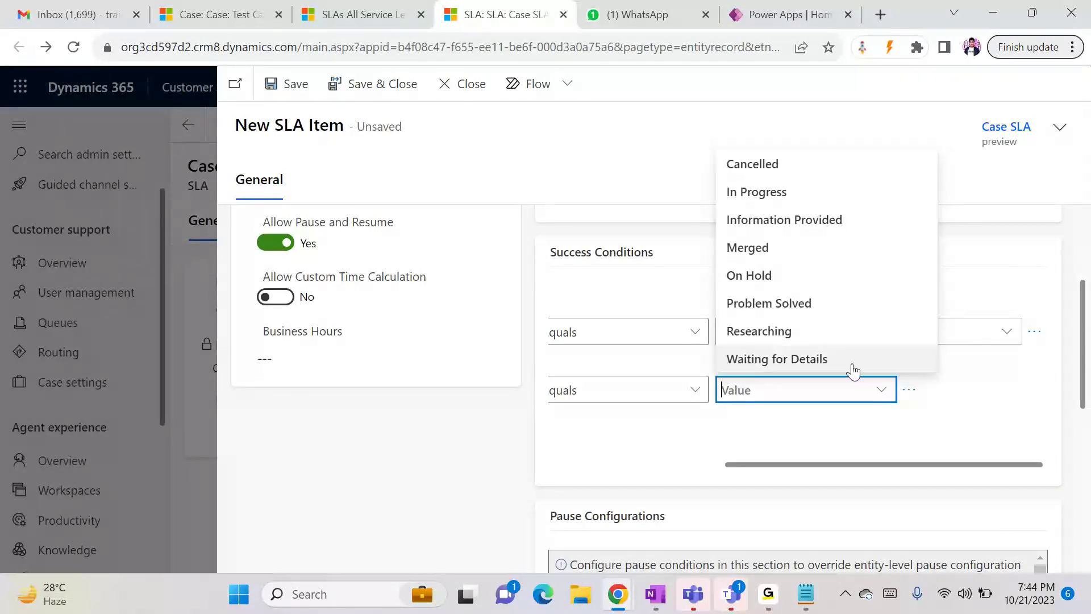
left_click(796, 226)
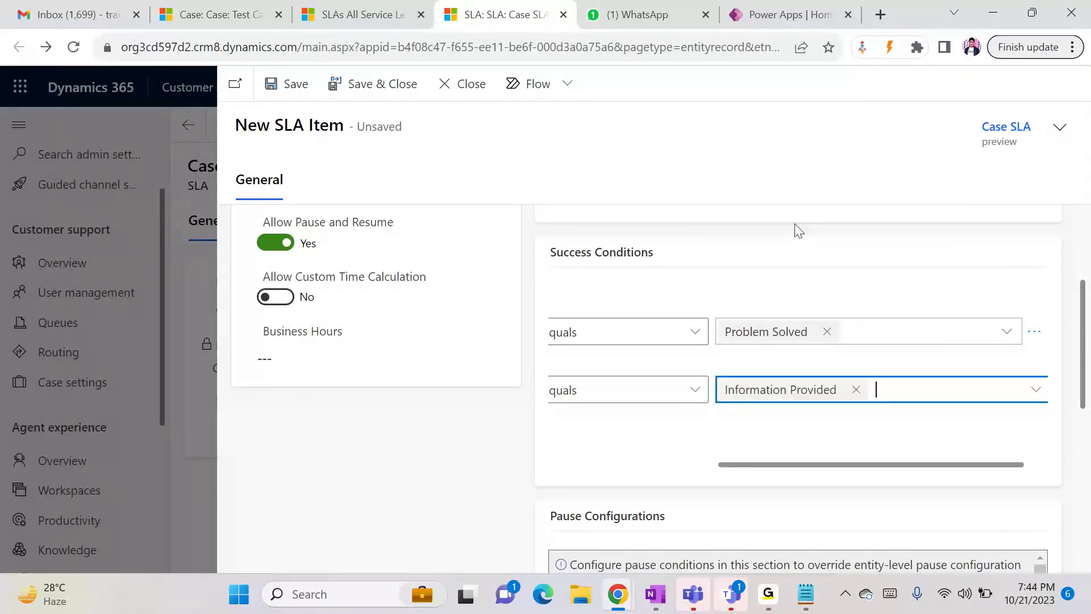
left_click_drag(850, 464, 564, 451)
left_click(596, 336)
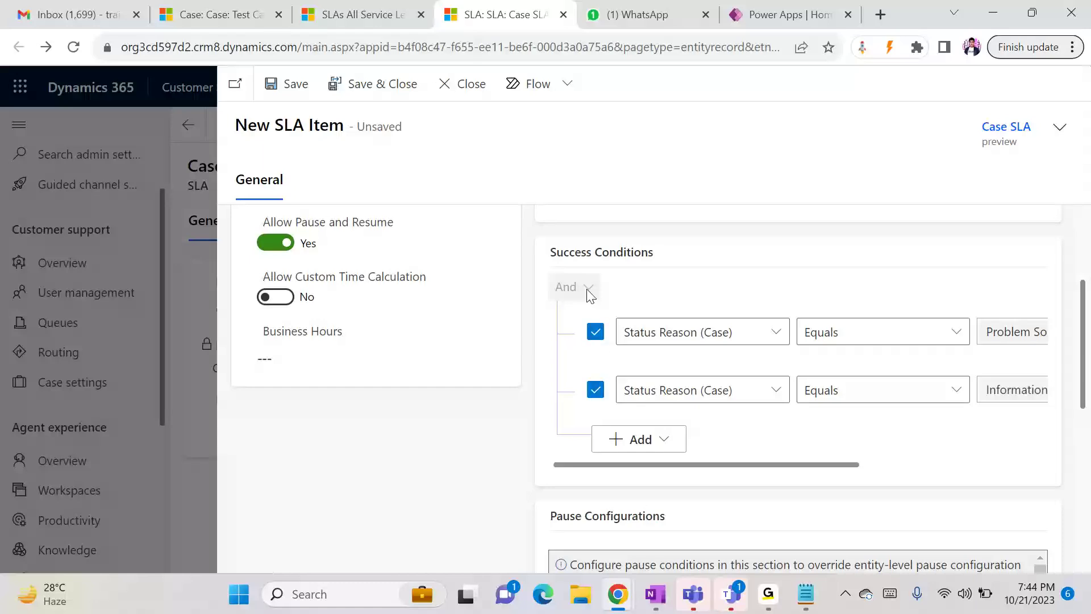
left_click(661, 447)
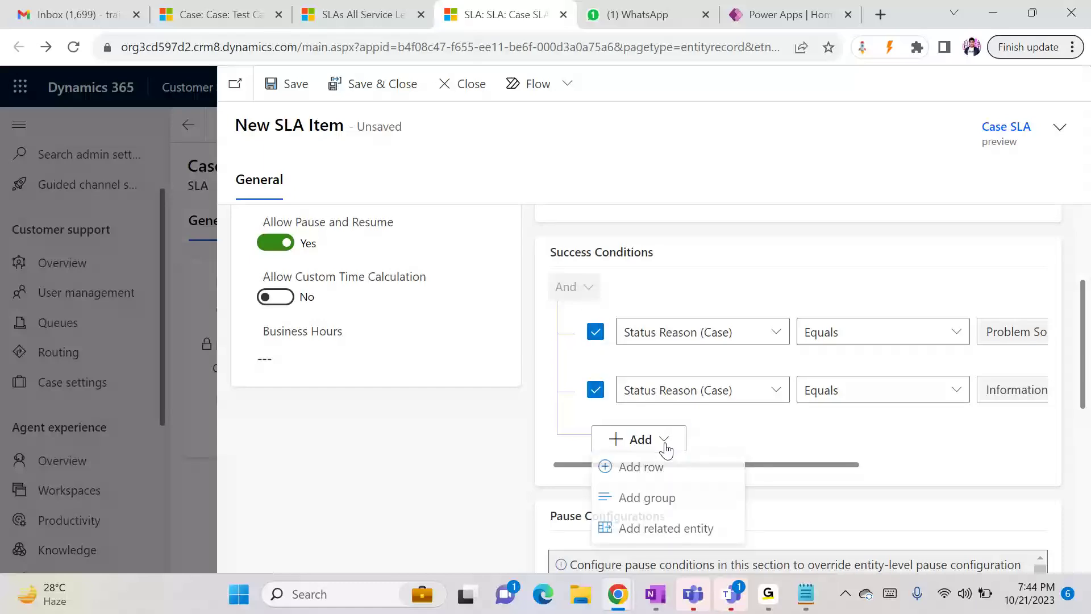
left_click(786, 475)
left_click_drag(787, 475, 687, 479)
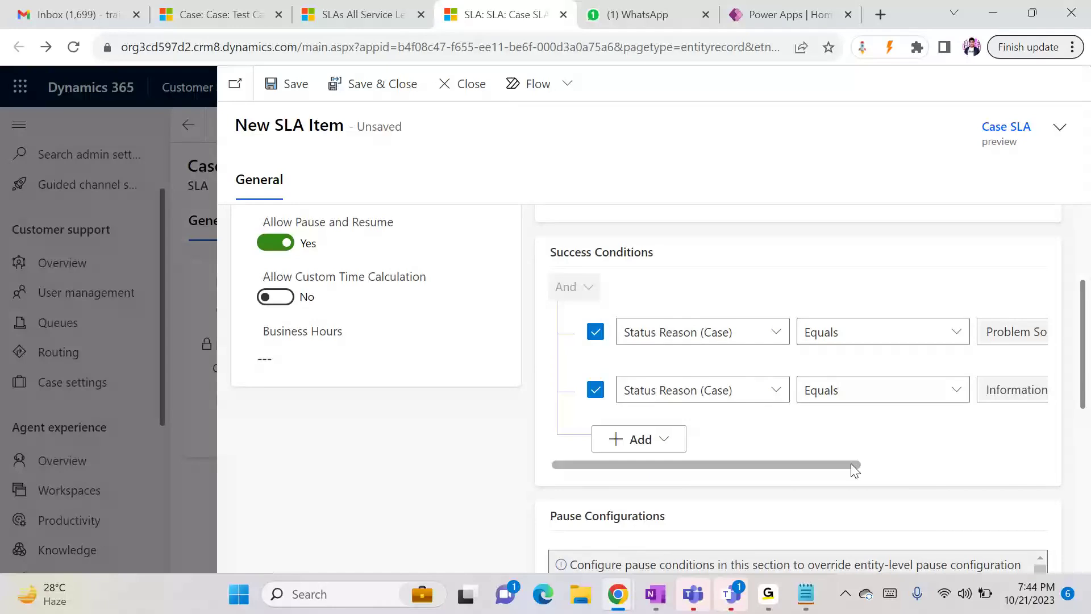
- Add Information Provided as a second value of the Problem Solved success condition and delete the separate Information Provided row
left_click_drag(851, 463, 1035, 470)
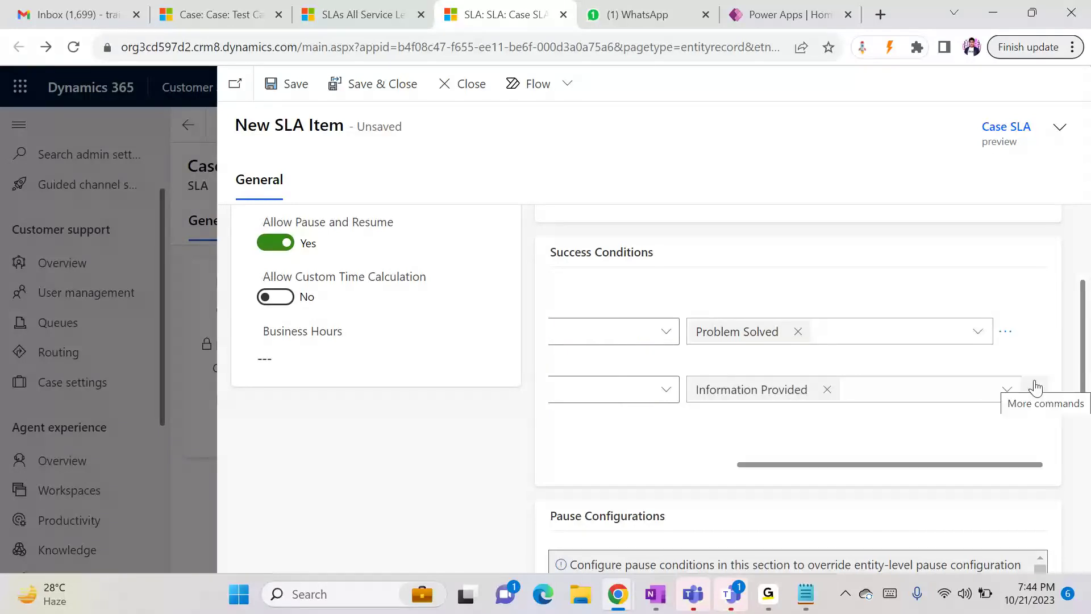
left_click(979, 334)
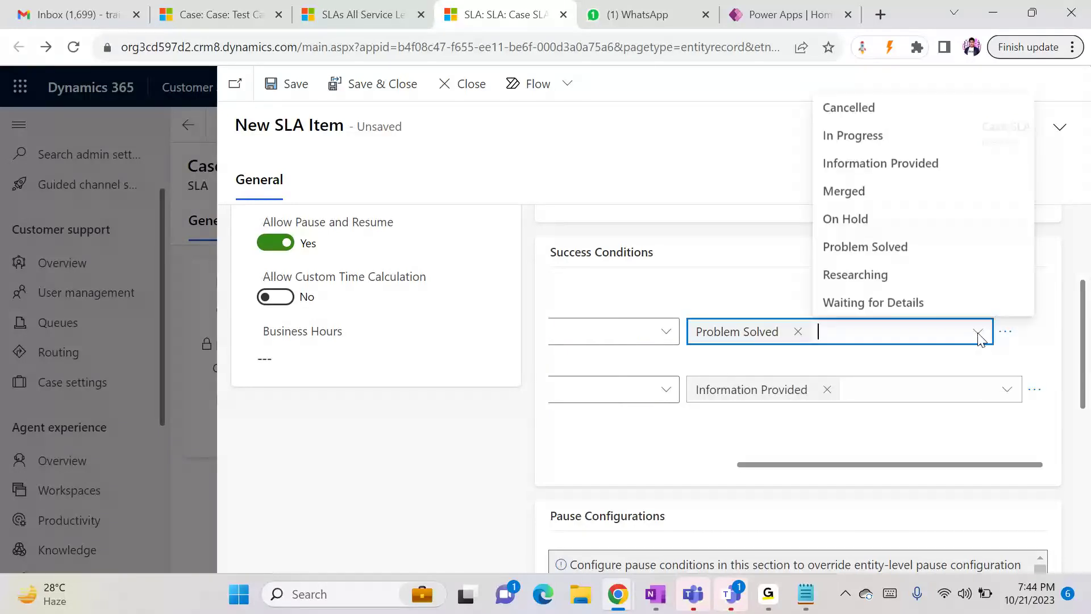
left_click(896, 163)
left_click(955, 390)
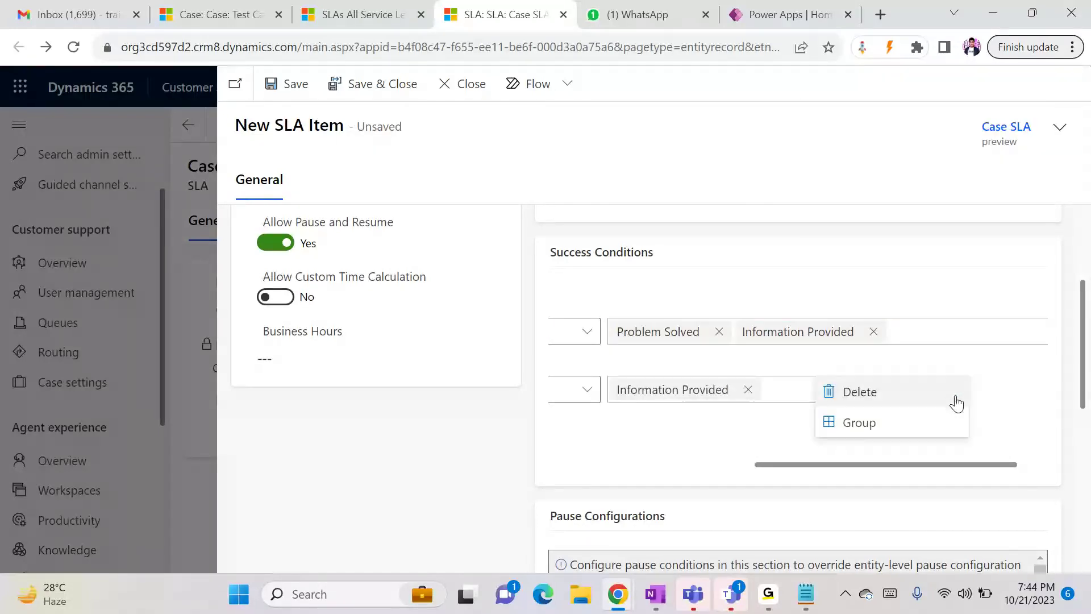
left_click(865, 403)
left_click_drag(794, 406, 524, 404)
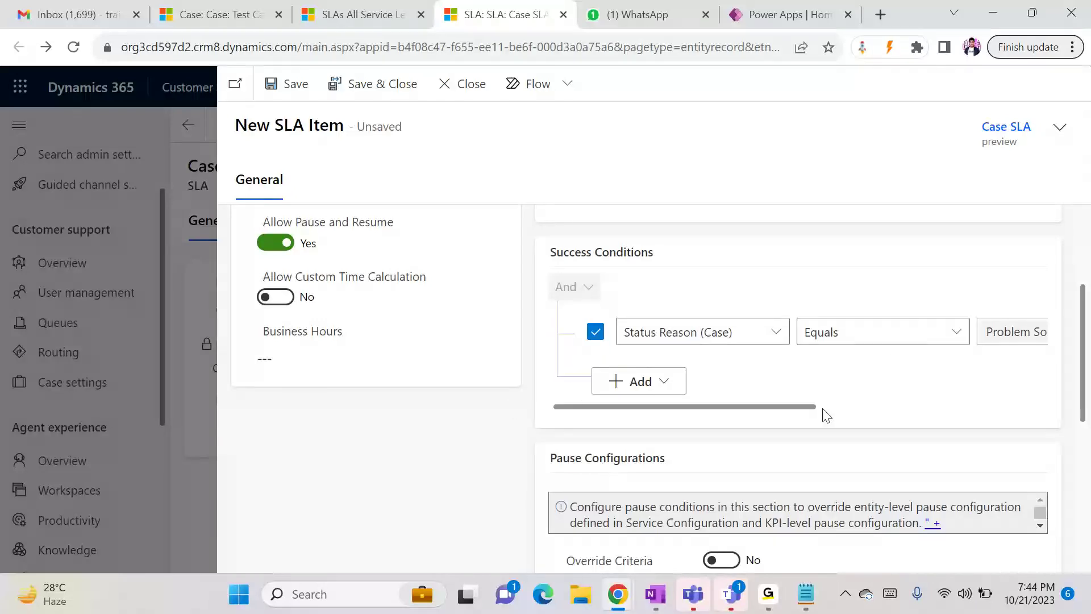
left_click_drag(792, 408, 732, 419)
- Set the new SLA item's Failure After duration to 6 hours
left_click_drag(1083, 357, 1085, 463)
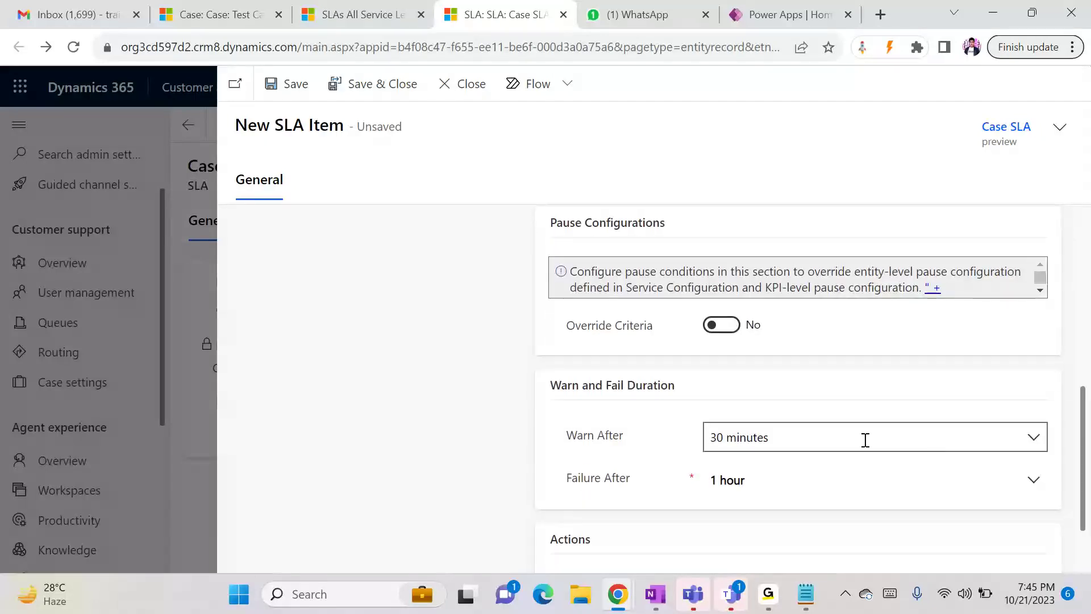
left_click(851, 487)
left_click(1033, 483)
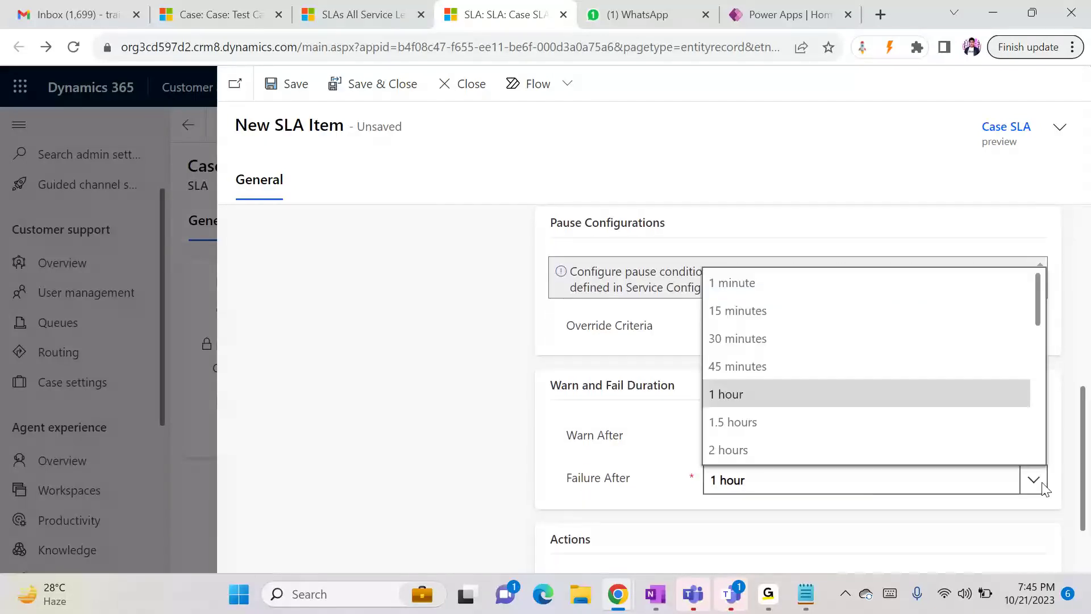
left_click_drag(1038, 321, 1037, 402)
left_click(811, 462)
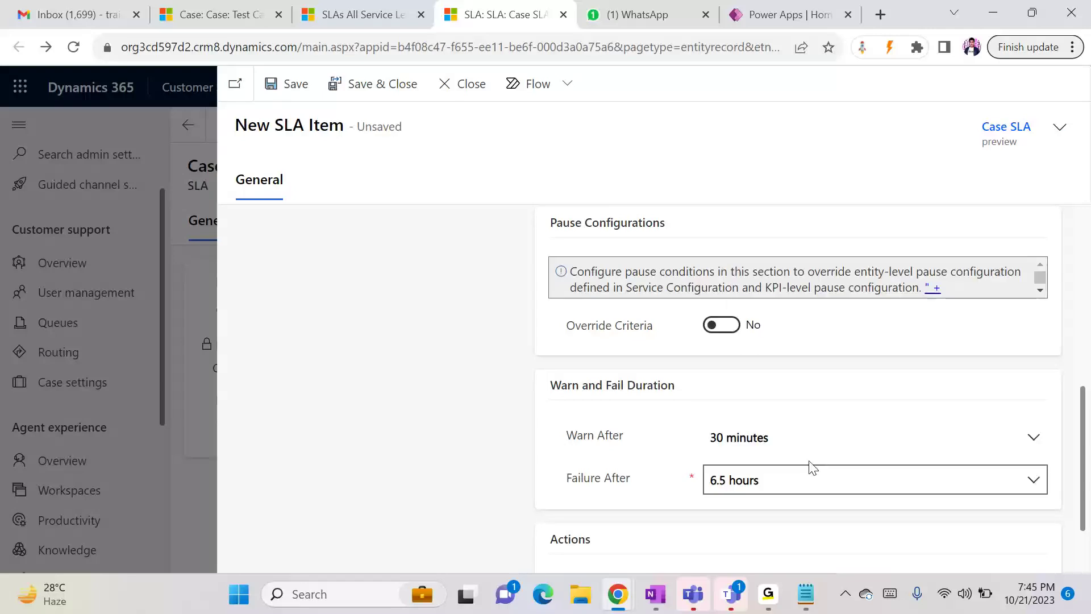
left_click(1036, 482)
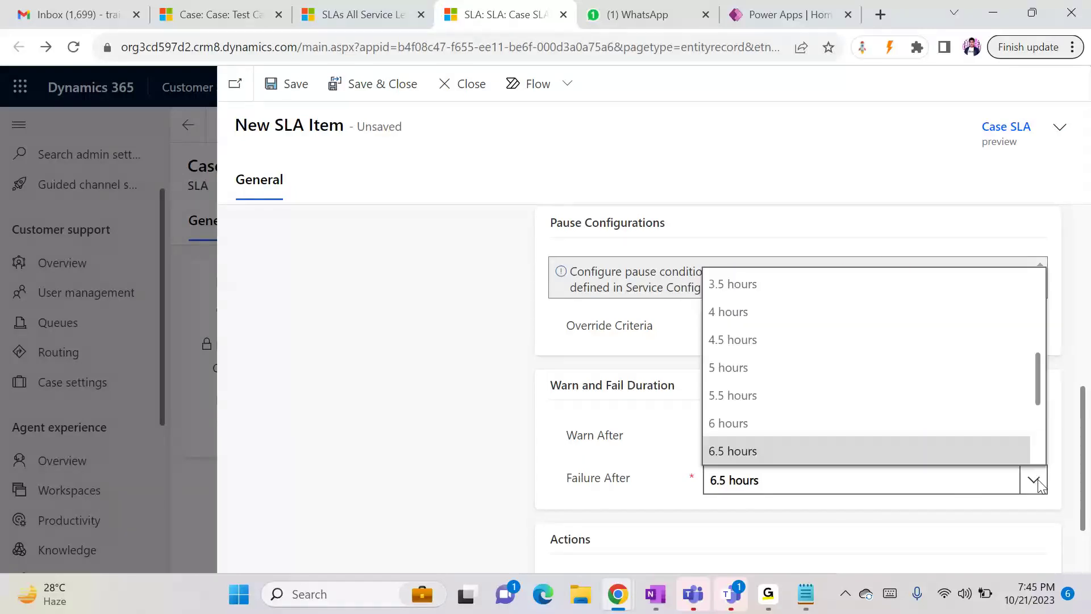
left_click(800, 426)
- Set the Warn After duration to 1 hour, and save and close the SLA item
left_click(1033, 440)
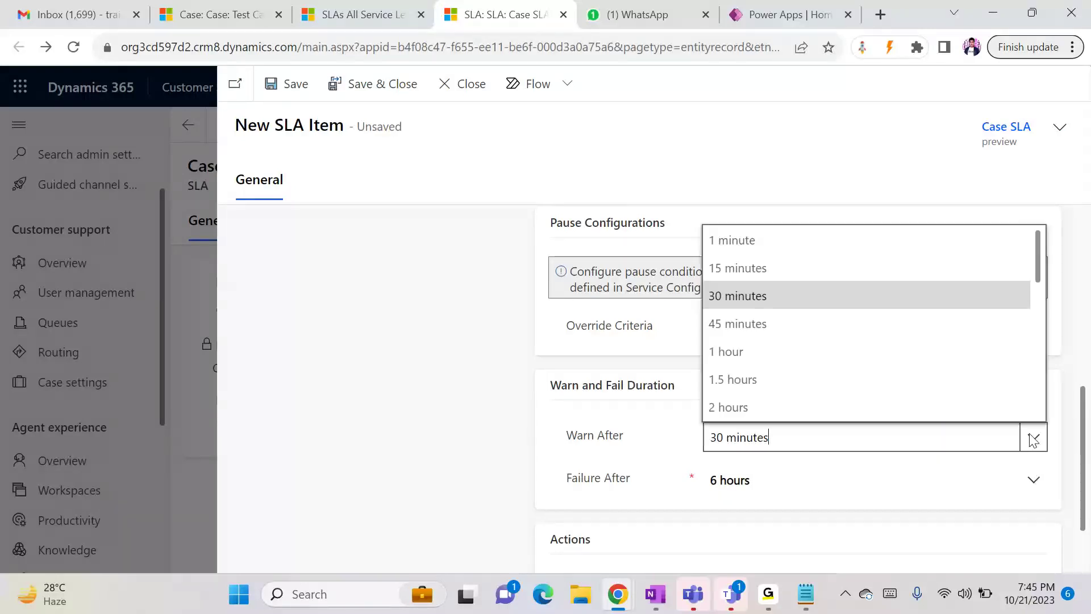
left_click(807, 352)
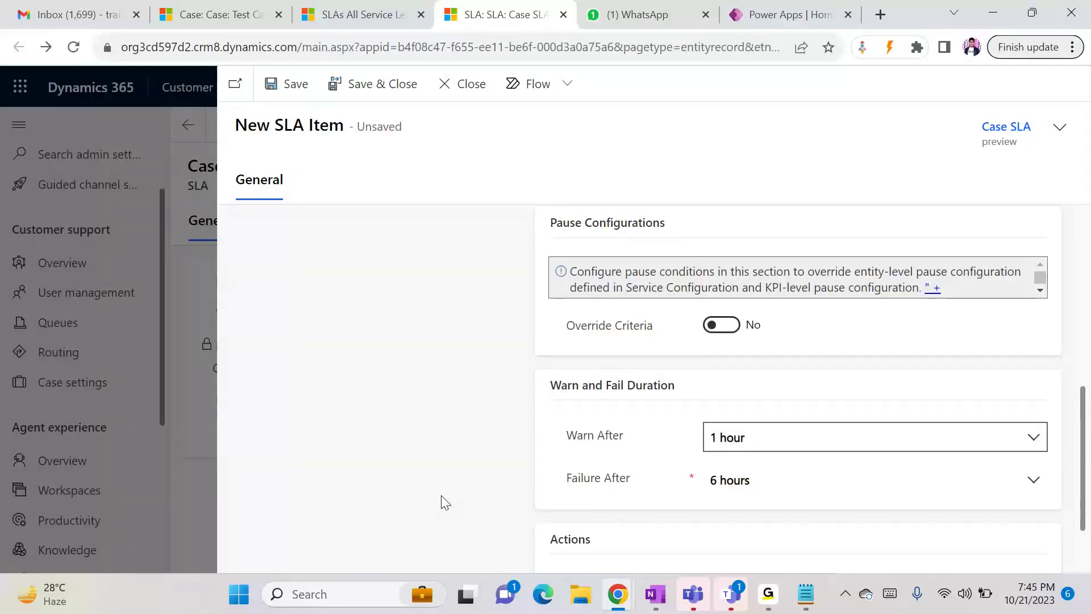
left_click(378, 94)
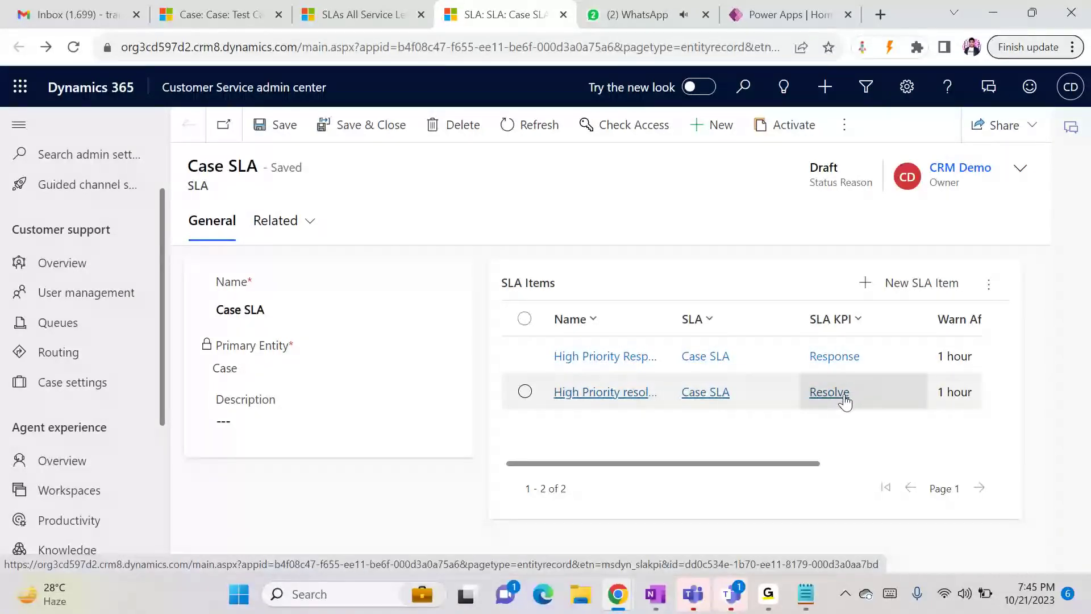
- Activate the Case SLA record and set it as the default SLA for the Case entity
left_click(833, 462)
left_click_drag(835, 462, 648, 465)
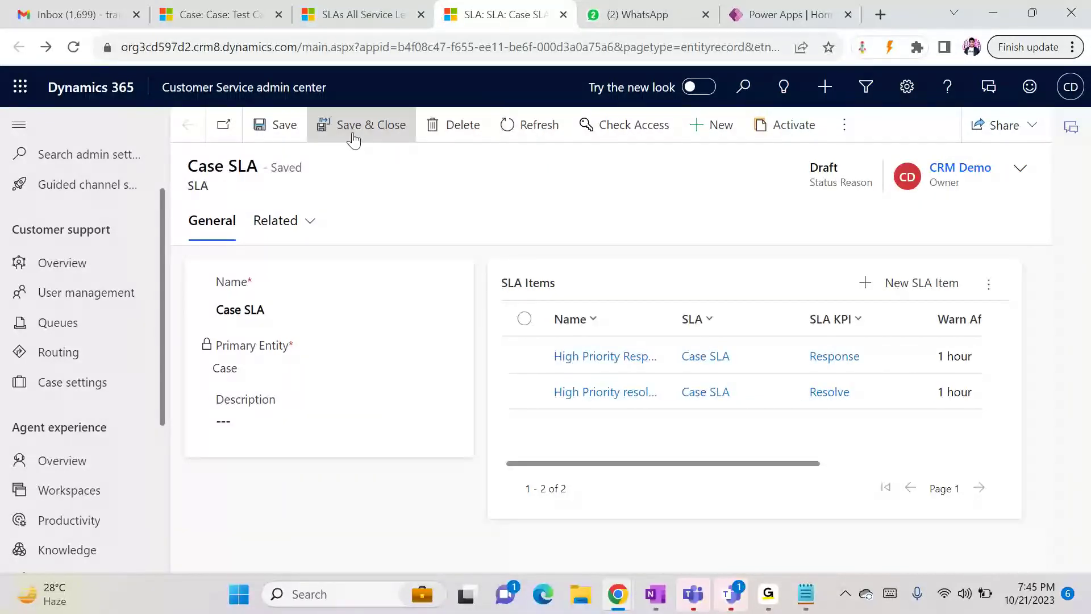
left_click(792, 126)
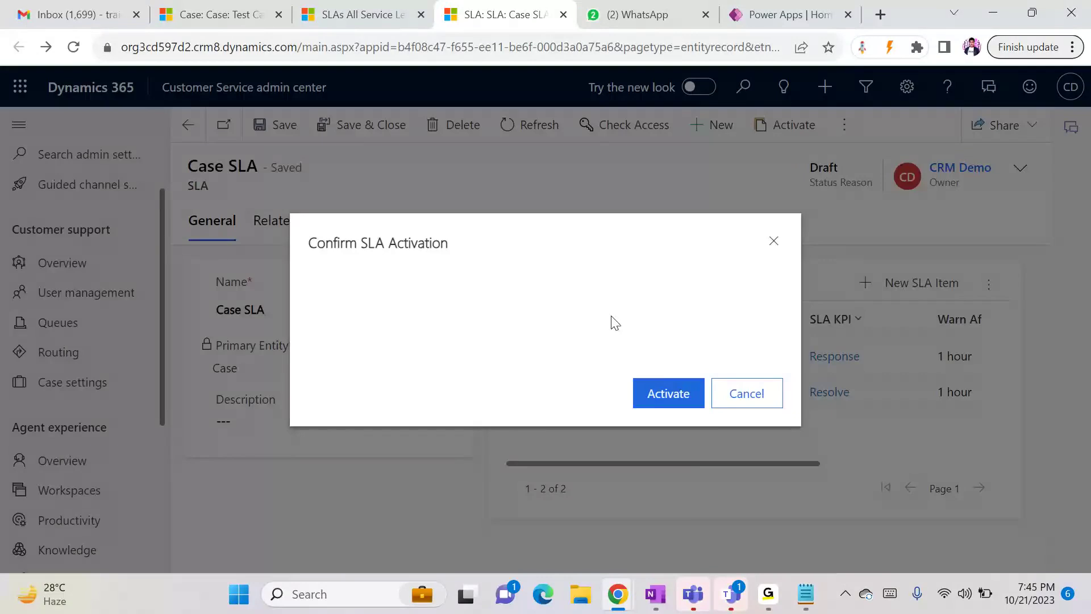
left_click(654, 392)
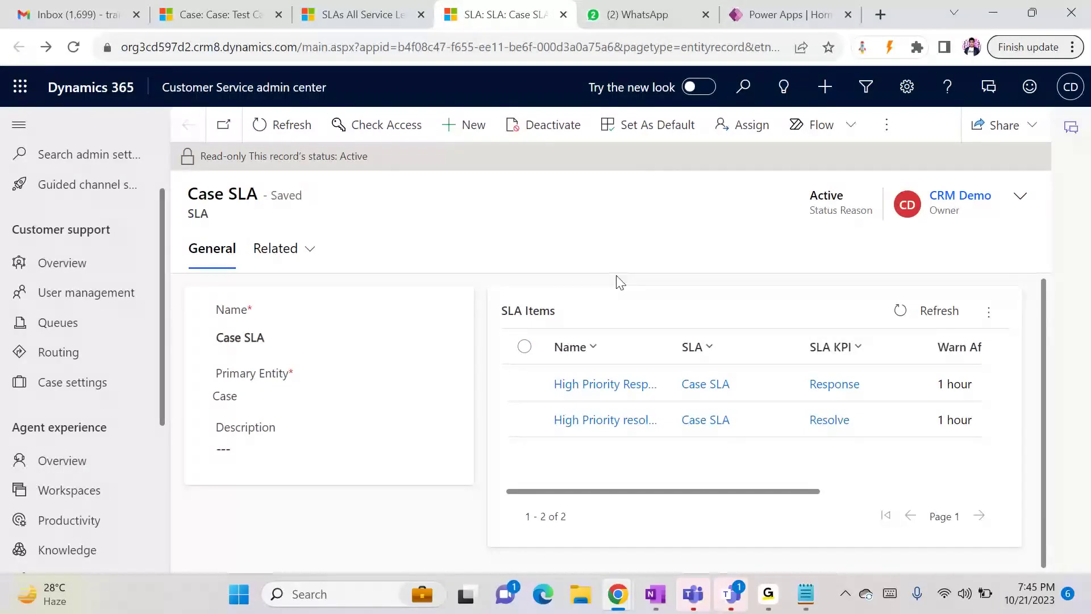
left_click(651, 126)
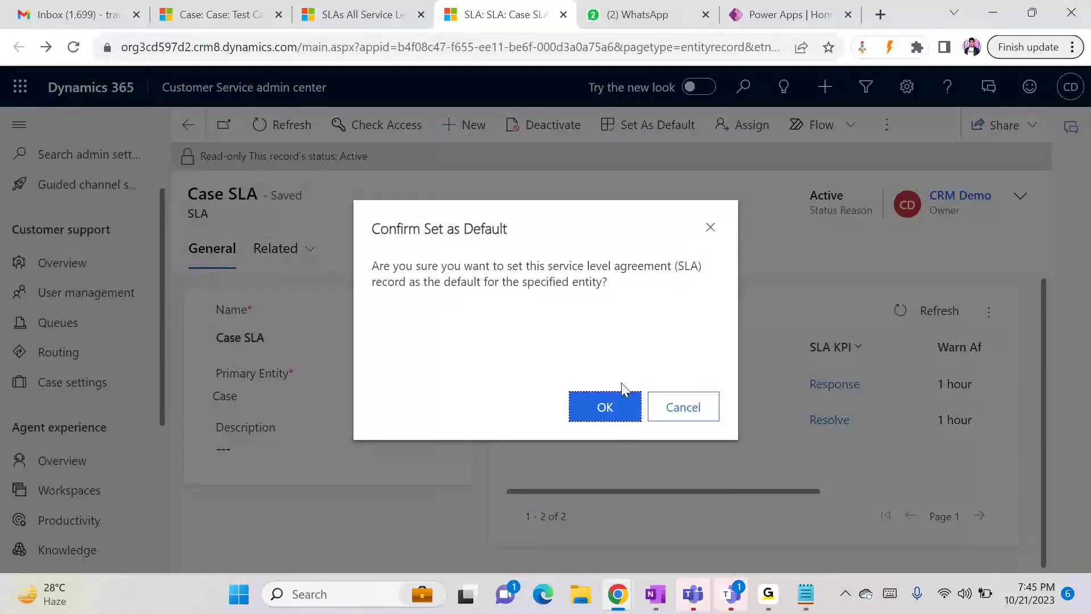
left_click(604, 405)
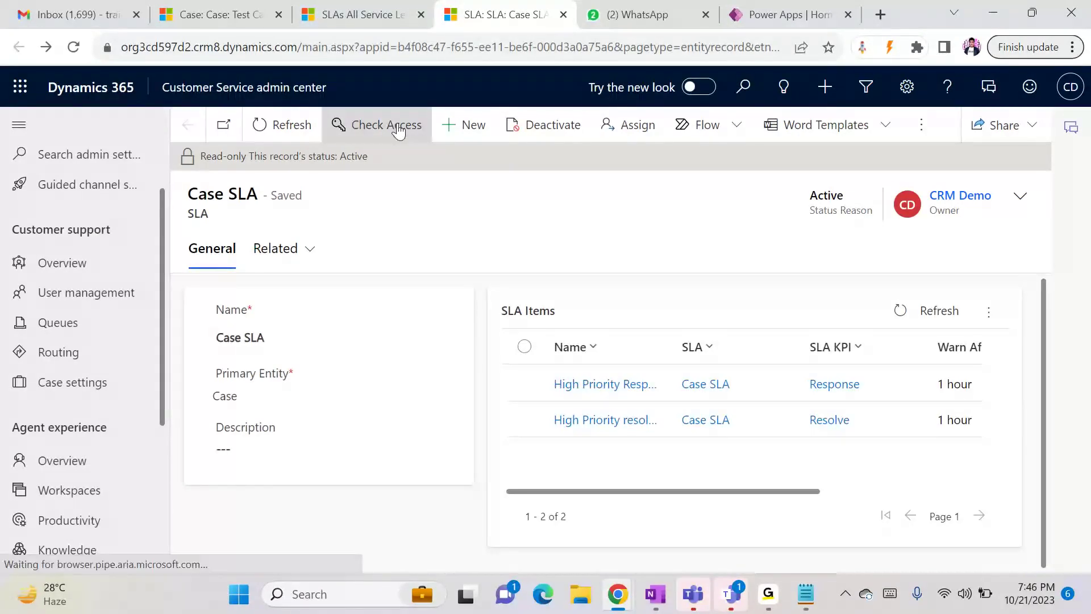
- Switch to the case record and start a new case titled Demo Sal Case for customer A. Datum Corporation
left_click(222, 25)
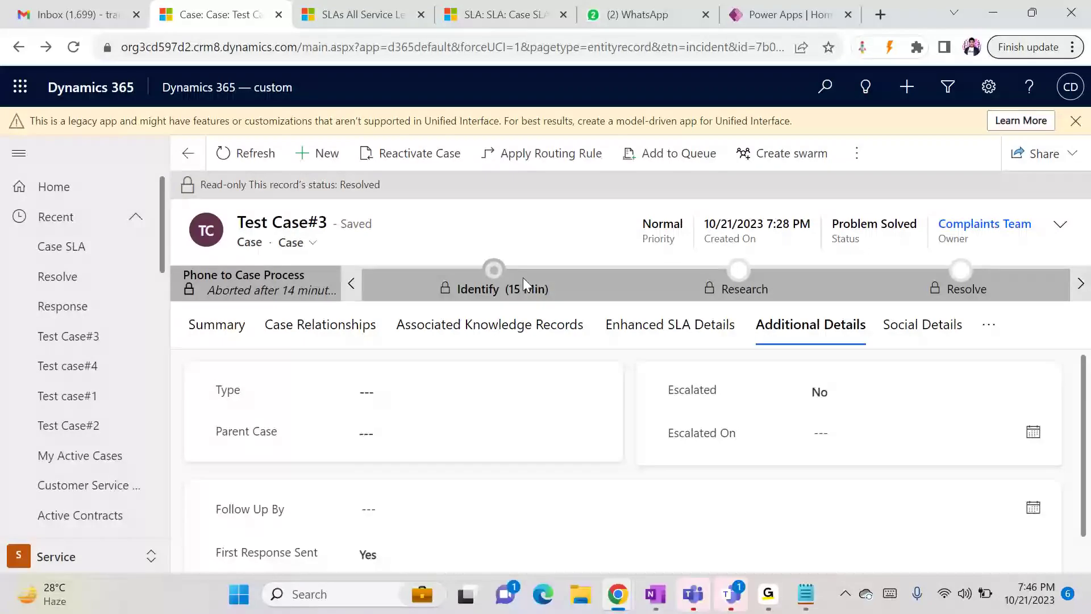
left_click(313, 153)
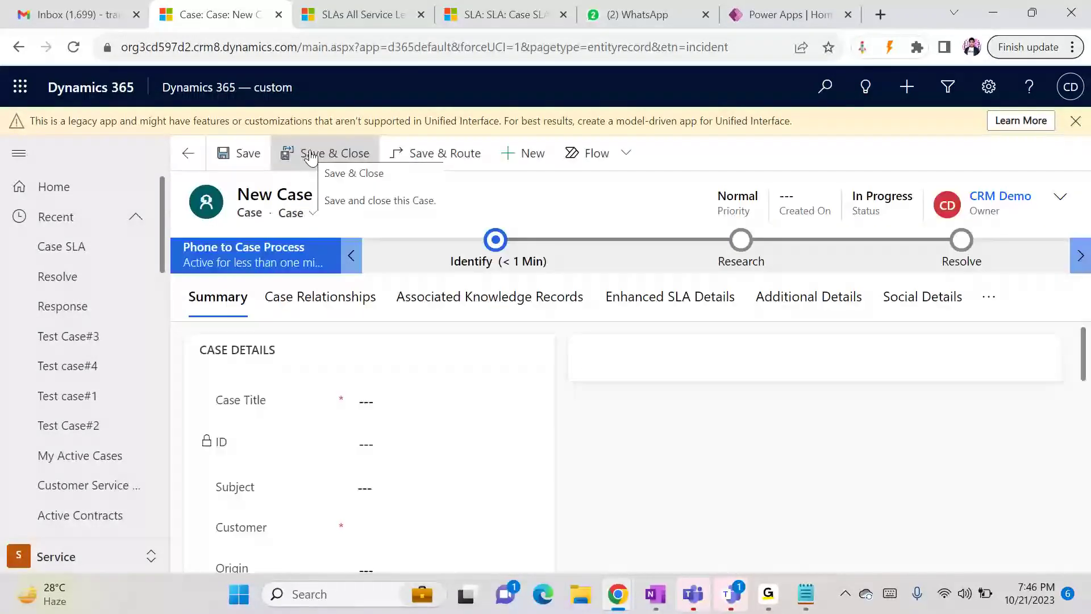
left_click(392, 404)
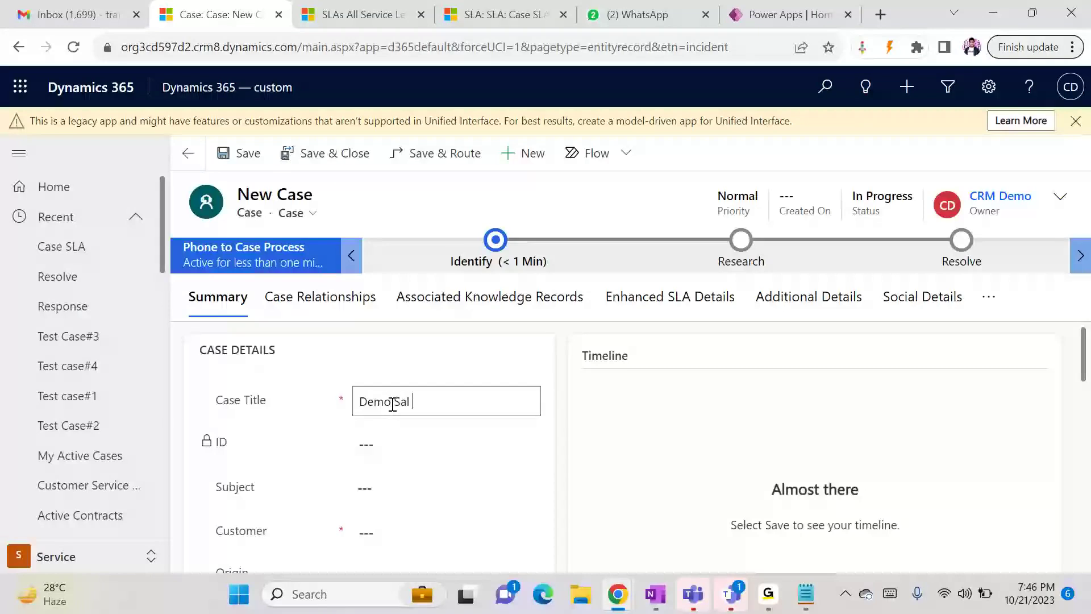
type("Demo Sal Case")
left_click(415, 485)
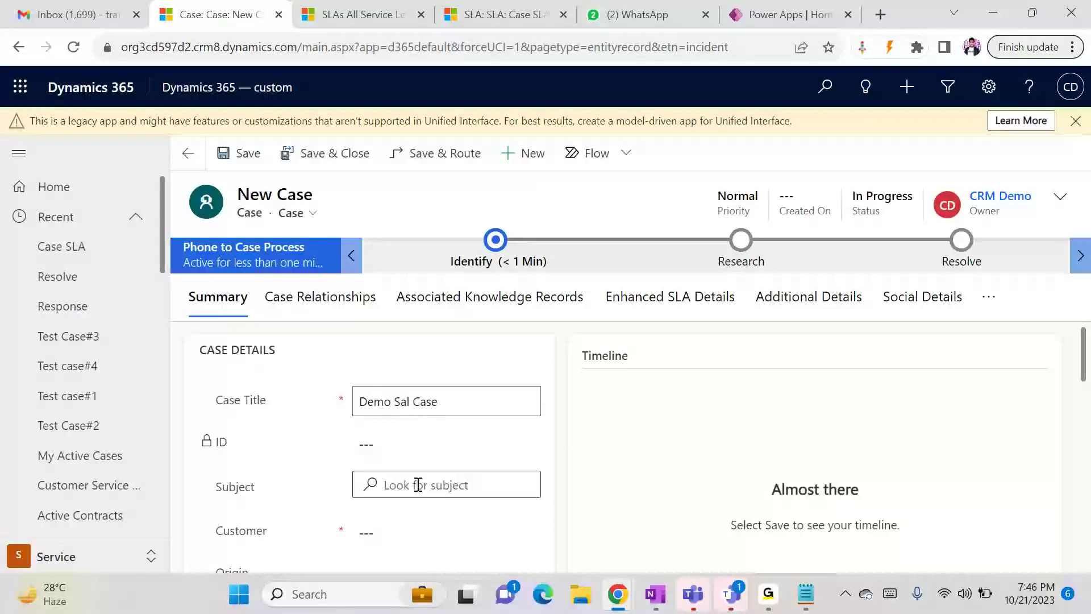
left_click(358, 531)
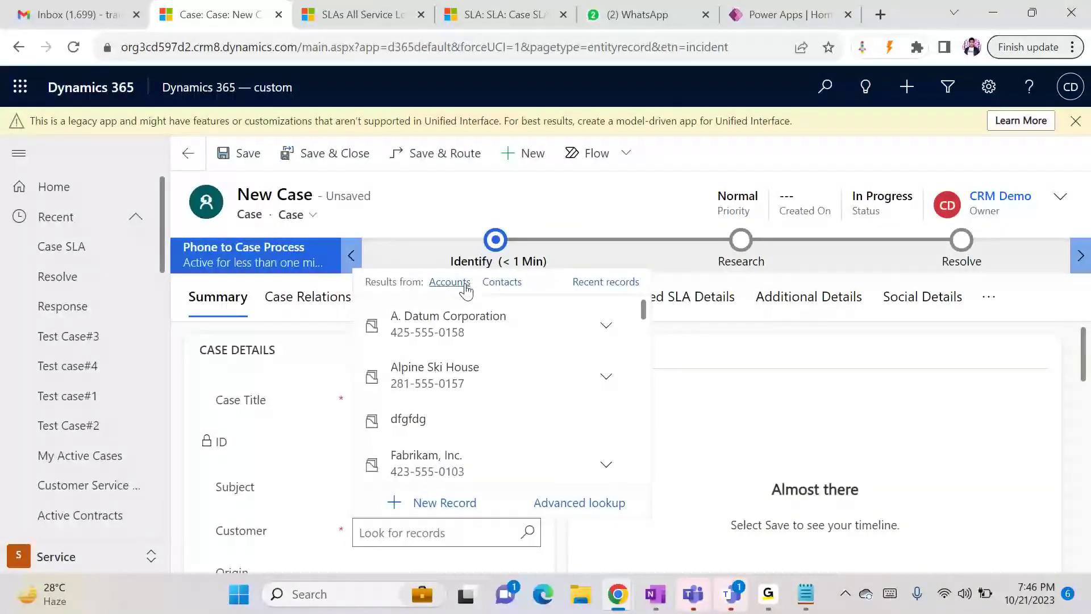
left_click(464, 318)
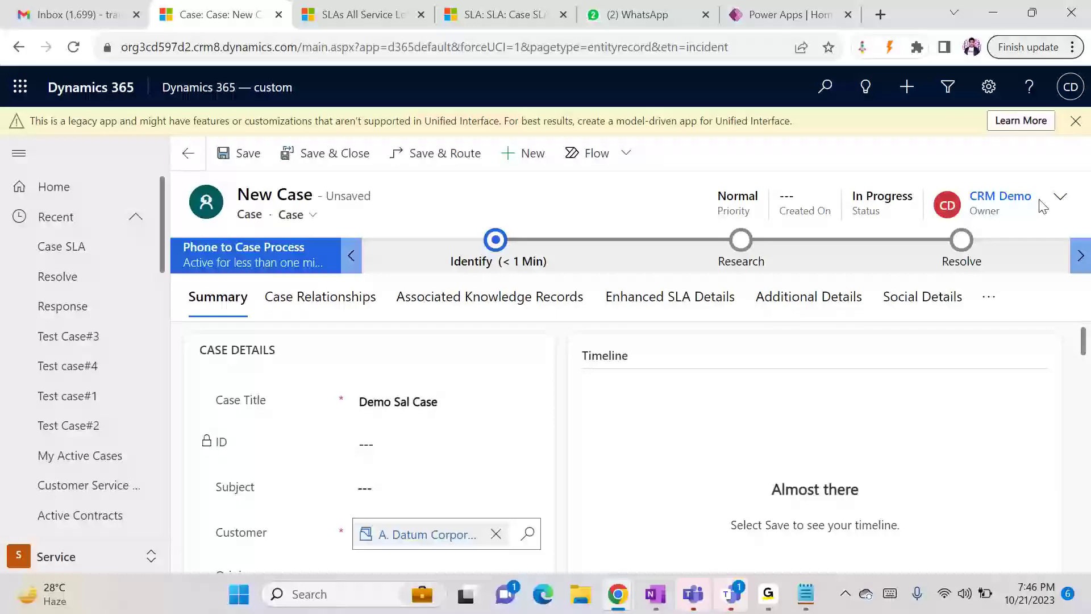
- Set the new case's priority to High and save the case
left_click(1061, 196)
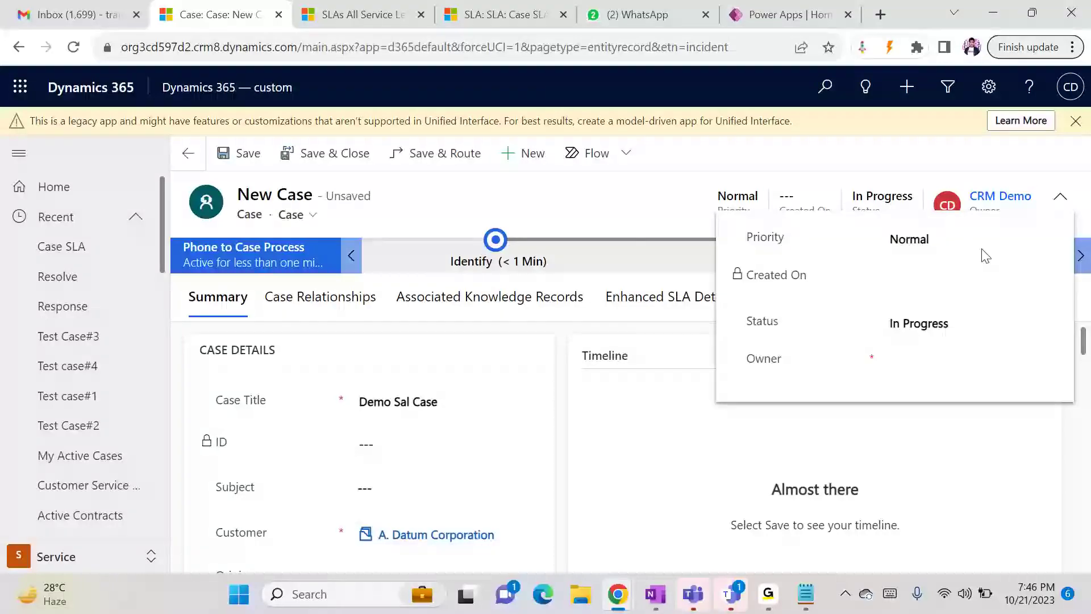
left_click(931, 245)
left_click(926, 277)
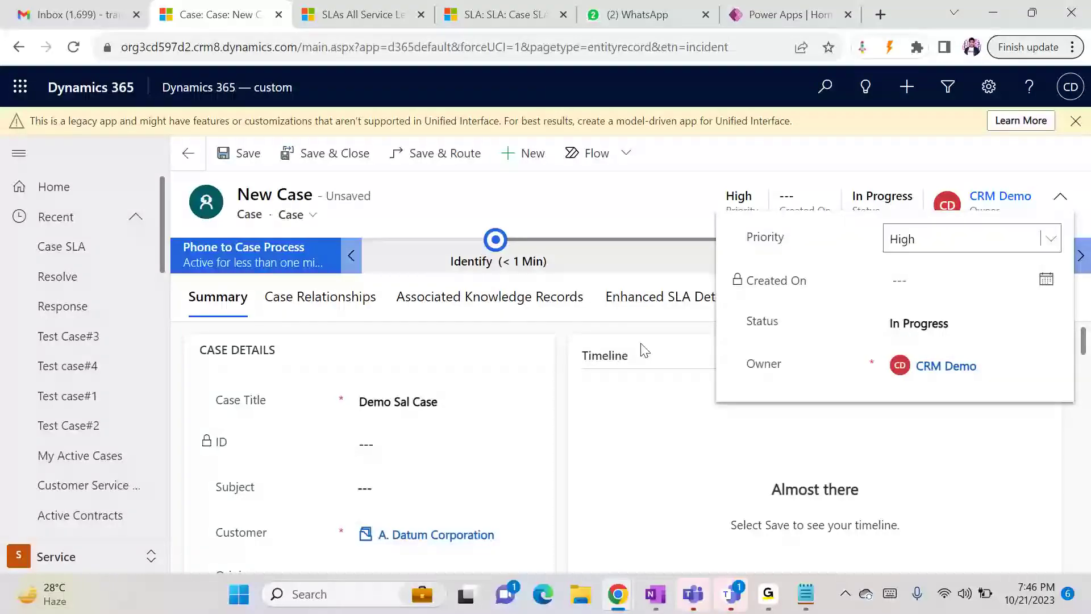
left_click(567, 217)
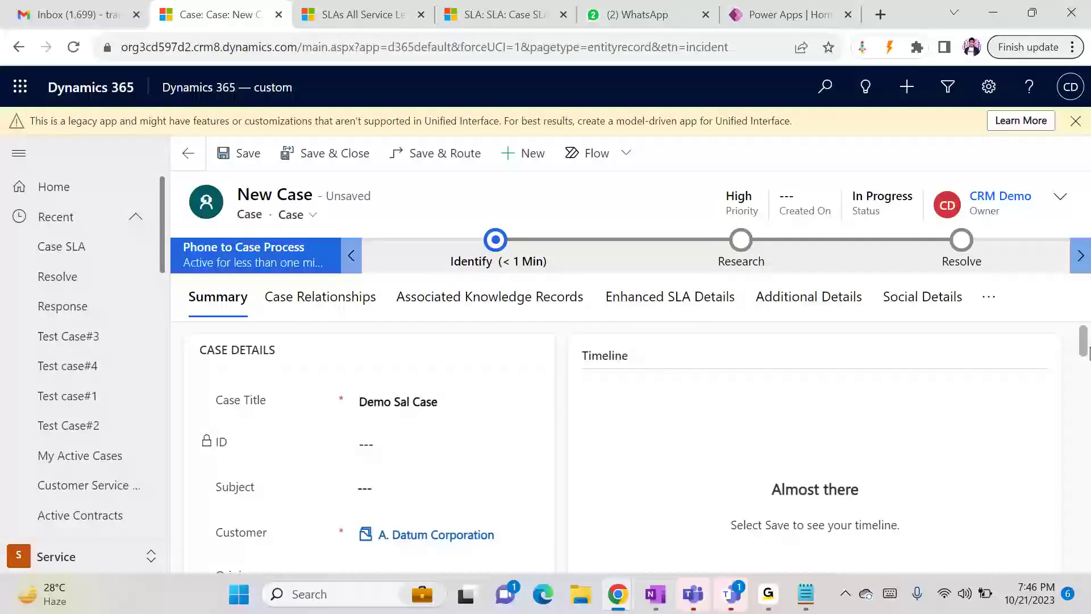
left_click(256, 163)
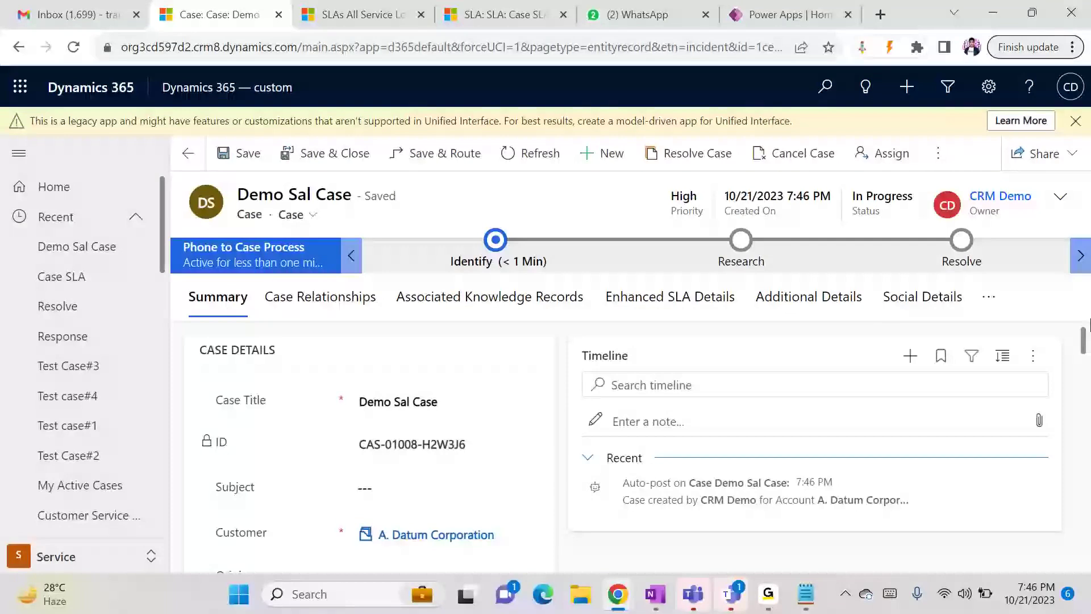
- Check the first response and resolve timers in the case's Enhanced SLA Details
scroll(1086, 337, "down", 1)
mouse_move(1086, 336)
left_mouse_down()
mouse_move(1064, 565)
mouse_move(1083, 341)
left_mouse_up()
left_click(679, 301)
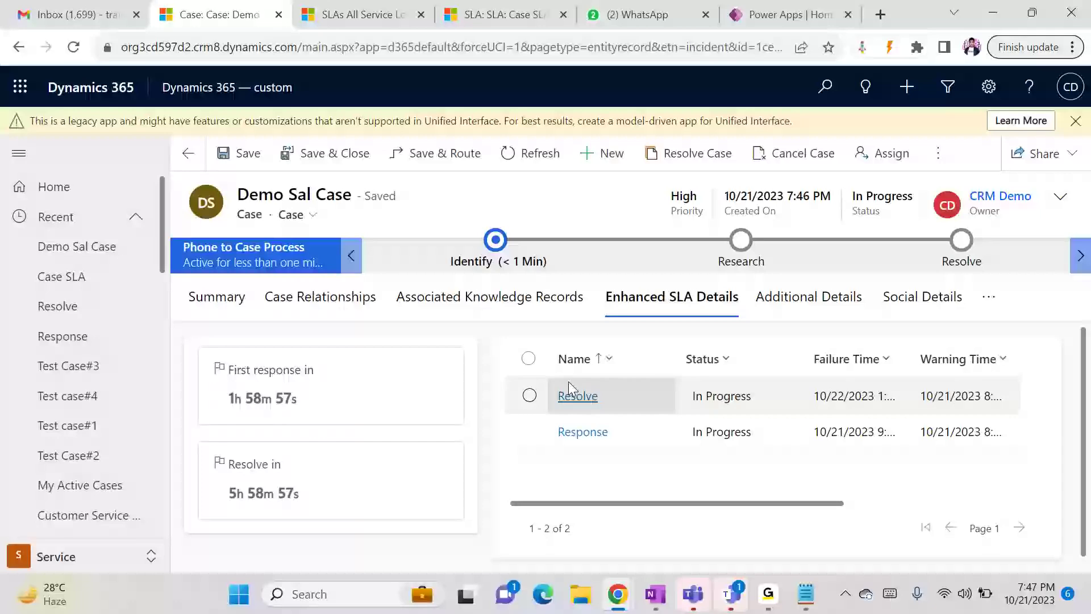
- Set First Response Sent to Yes in the case's additional details and save the case
left_click(249, 303)
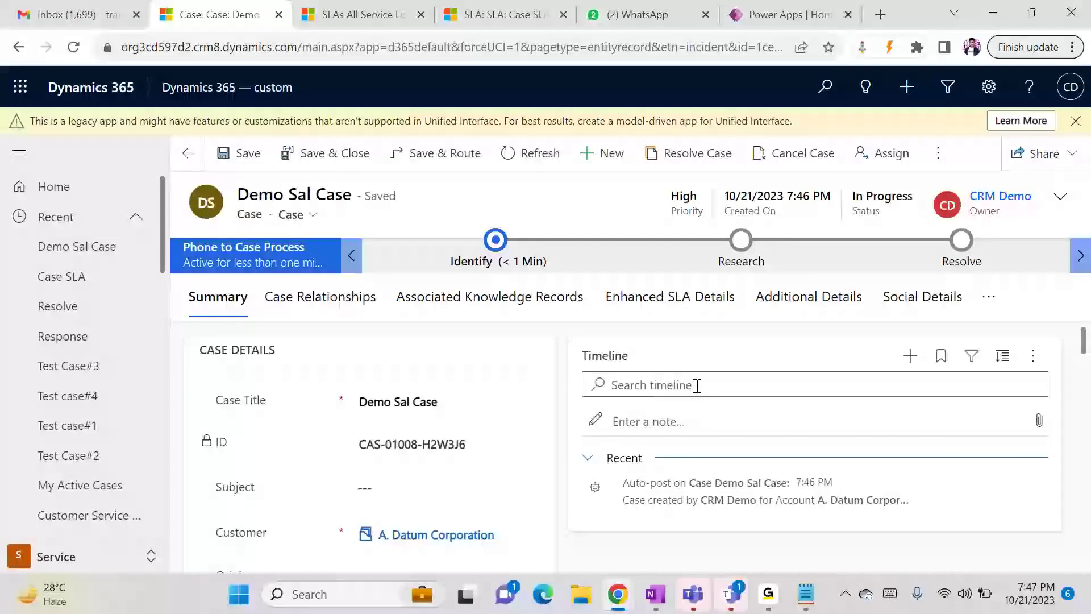
left_click(813, 318)
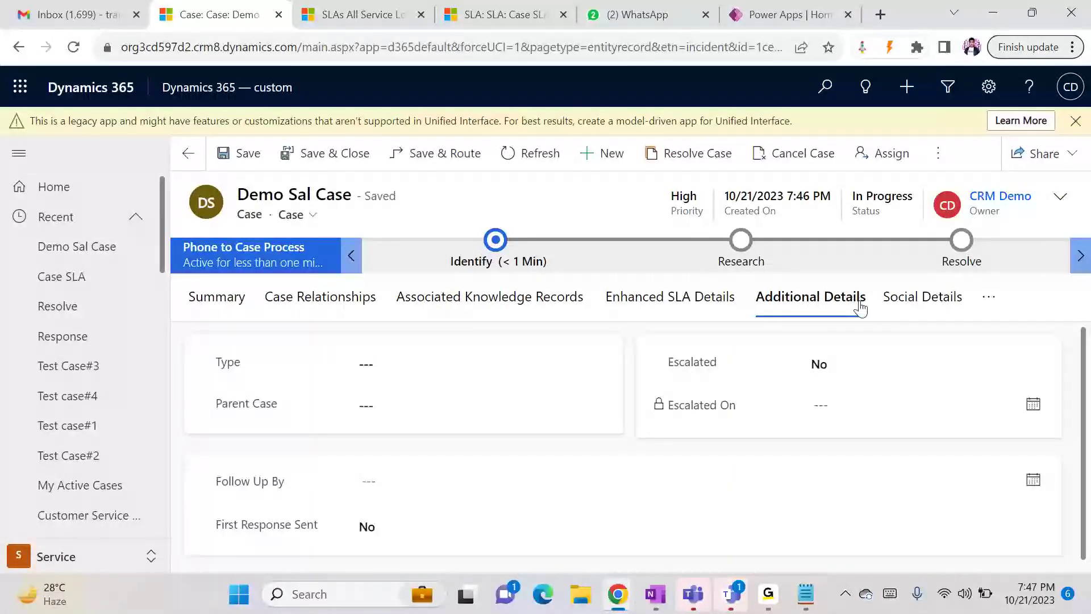
scroll(1085, 472, "down", 1)
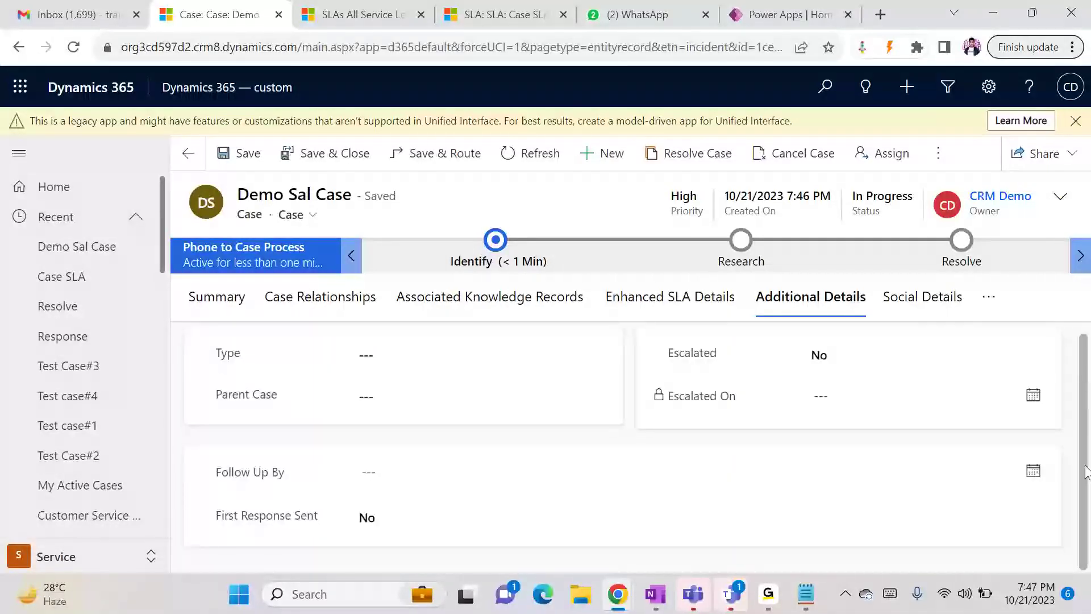
left_click(369, 516)
left_click(368, 556)
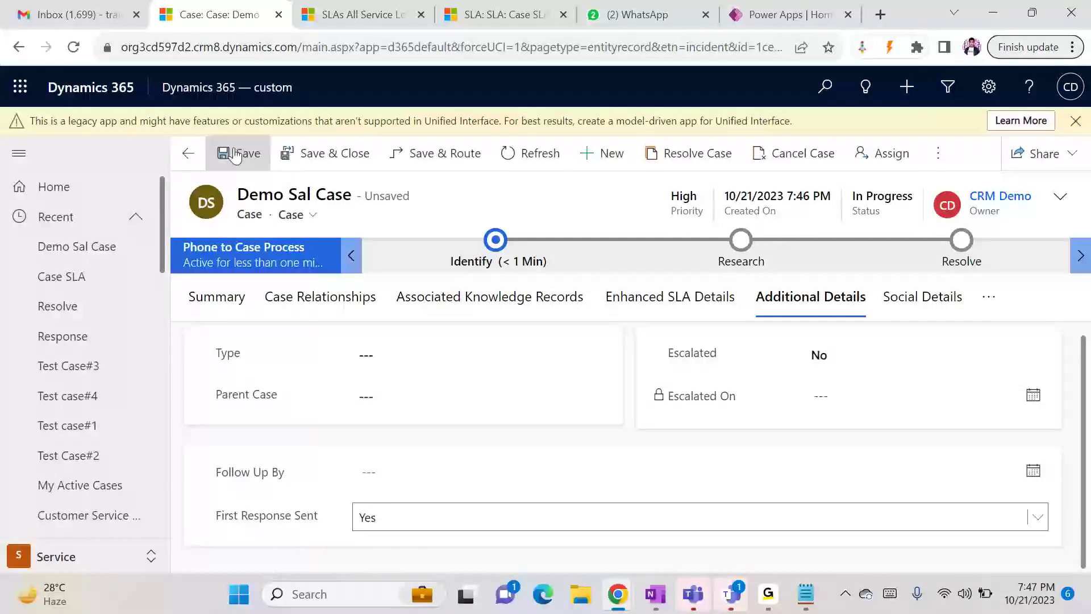
left_click(238, 153)
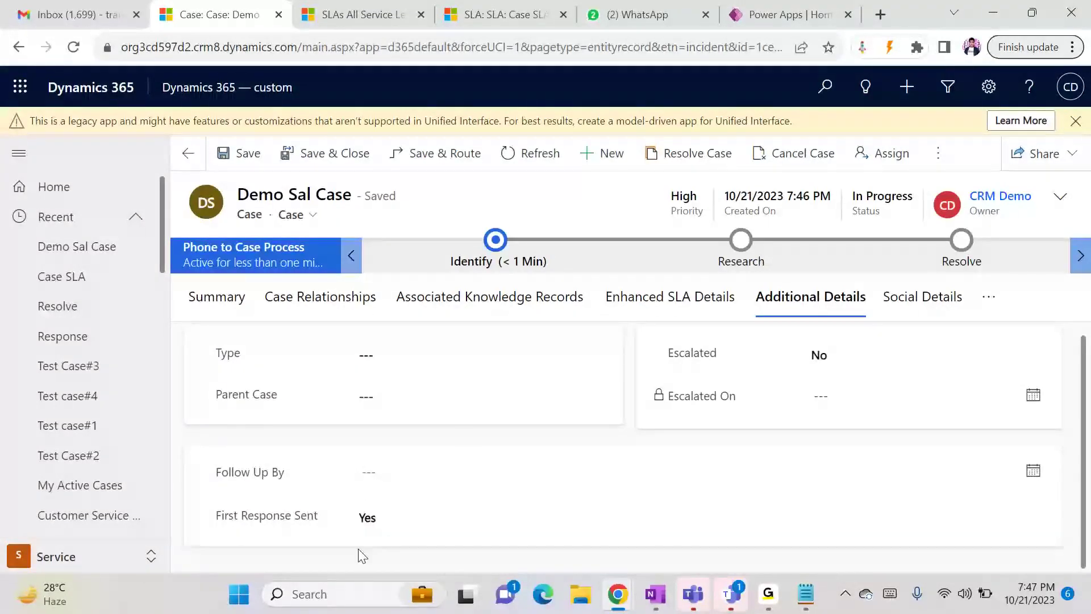
- Check the first response status in the case's Enhanced SLA Details and return to the case summary
left_click(676, 310)
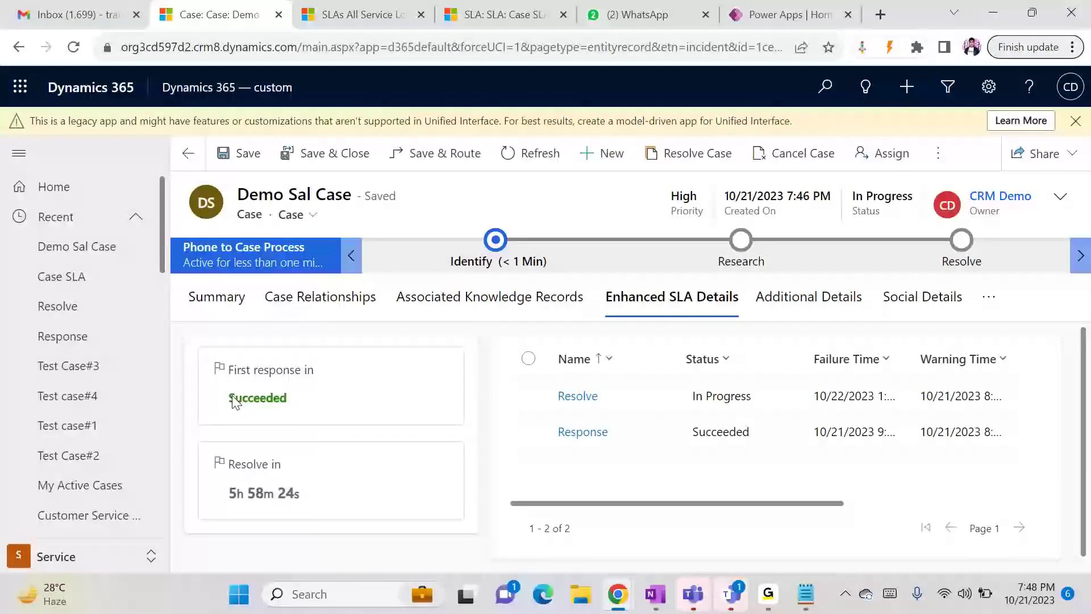
mouse_move(248, 389)
left_click(220, 294)
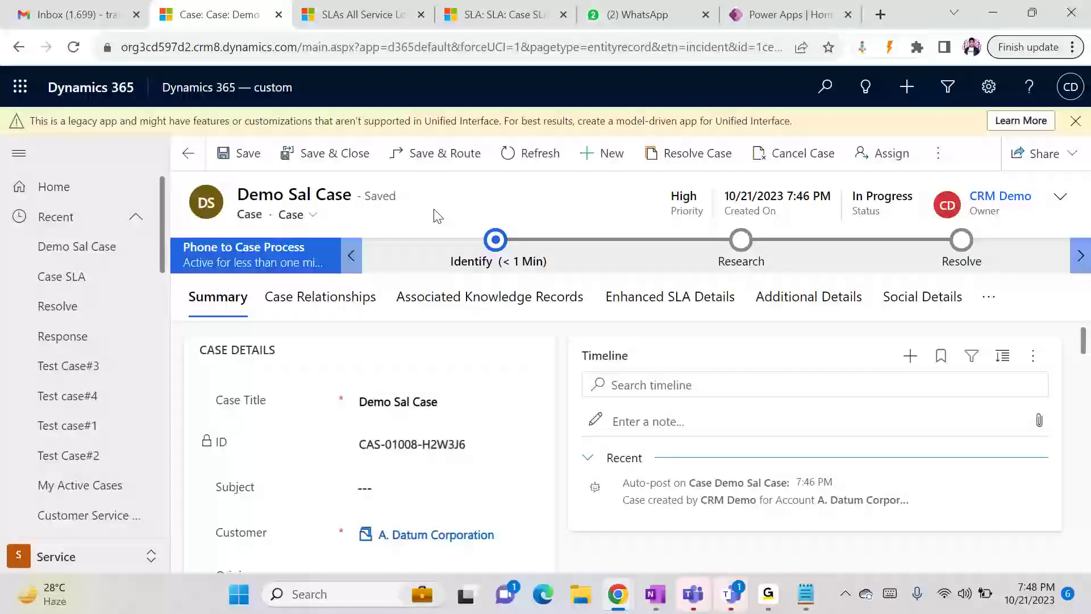
- Resolve the case as Problem Solved with resolution zd and check its Enhanced SLA Details
left_click(705, 161)
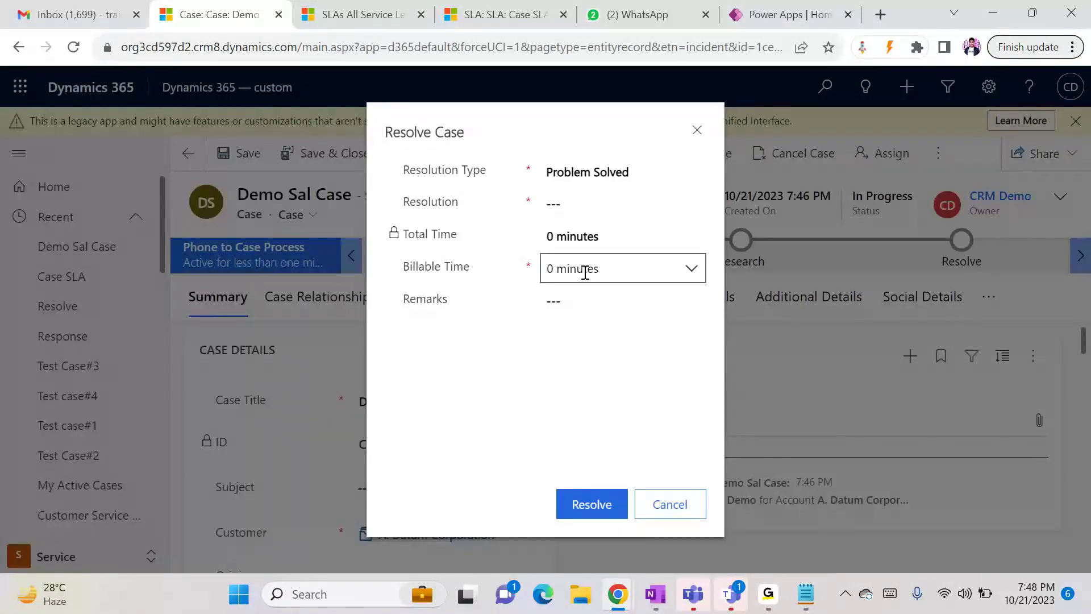
left_click(606, 194)
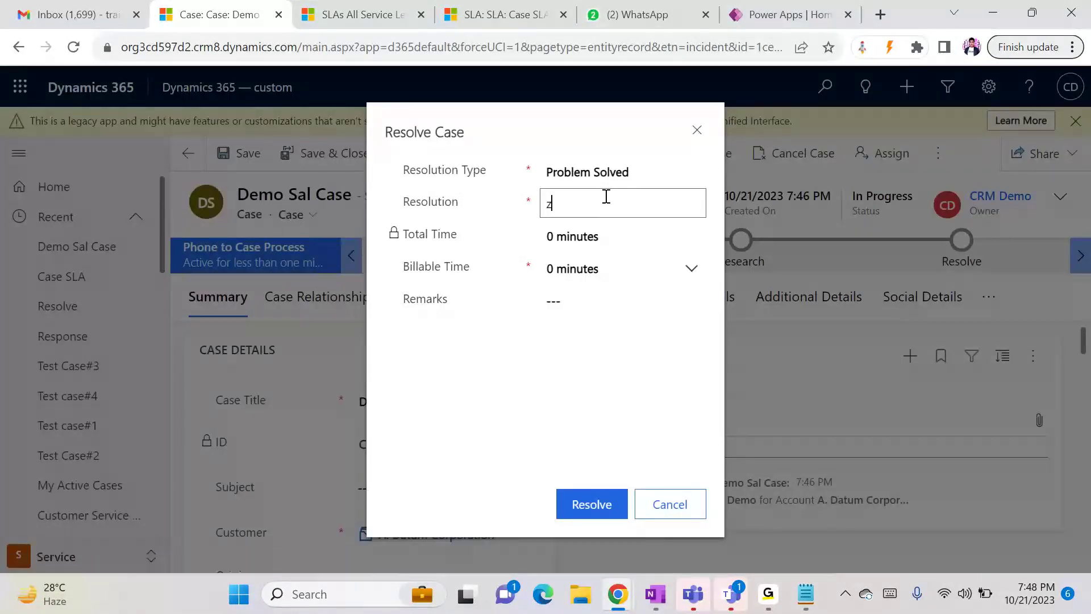
type("zd")
left_click(597, 503)
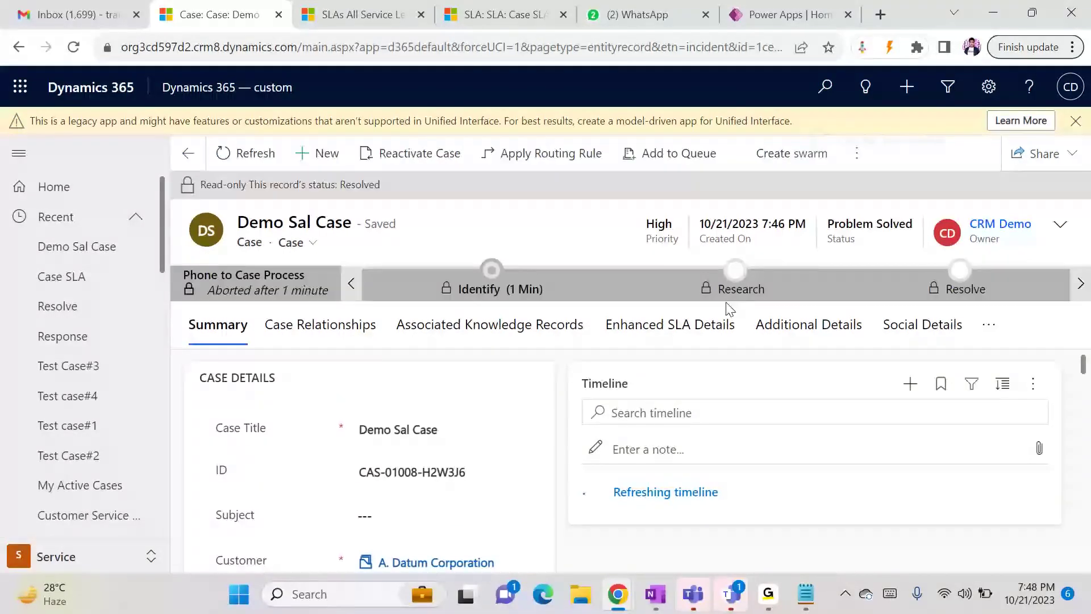
left_click(646, 329)
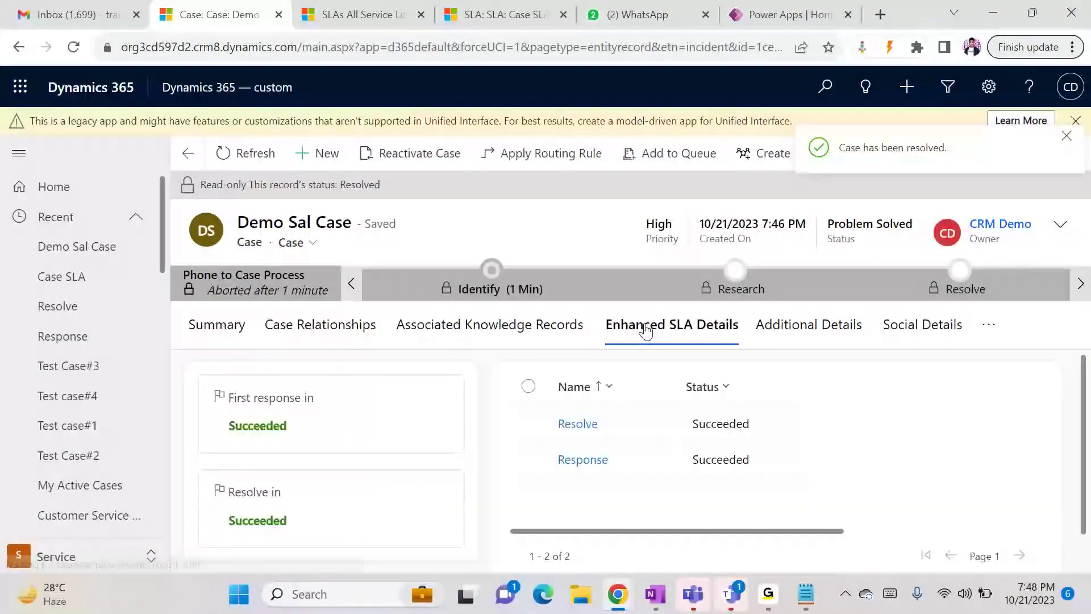
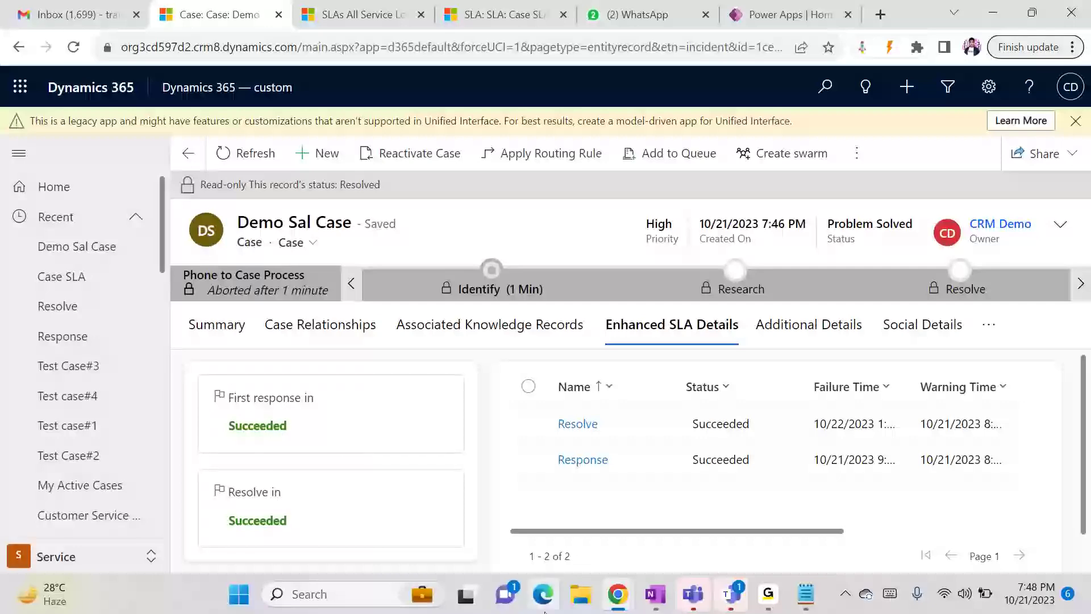
- Start a new case titled Demo SLA Case #2 for customer Alpine Ski House
left_click(302, 161)
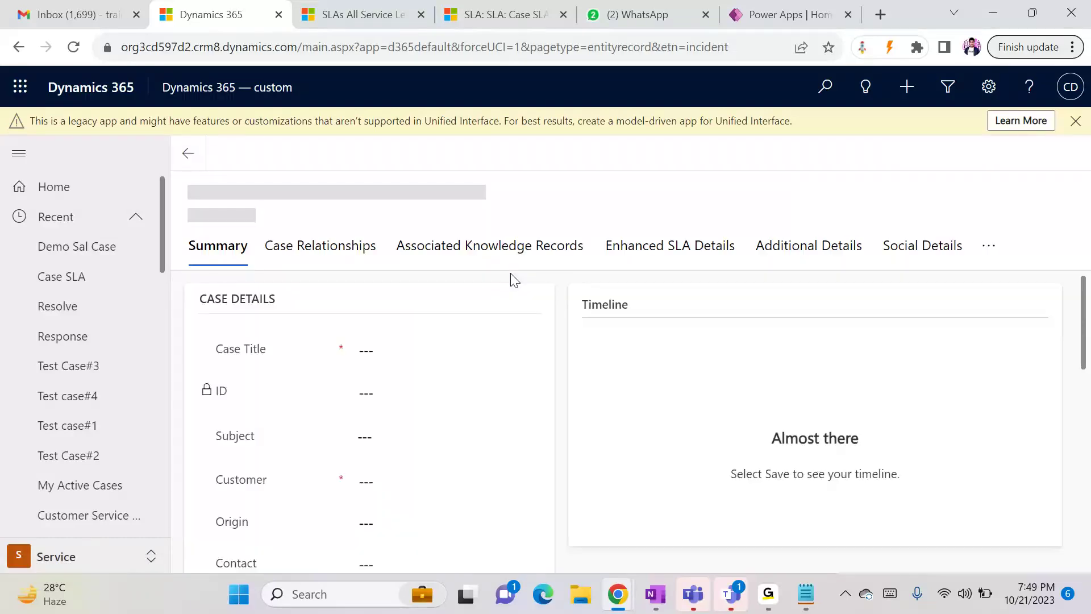
left_click(383, 395)
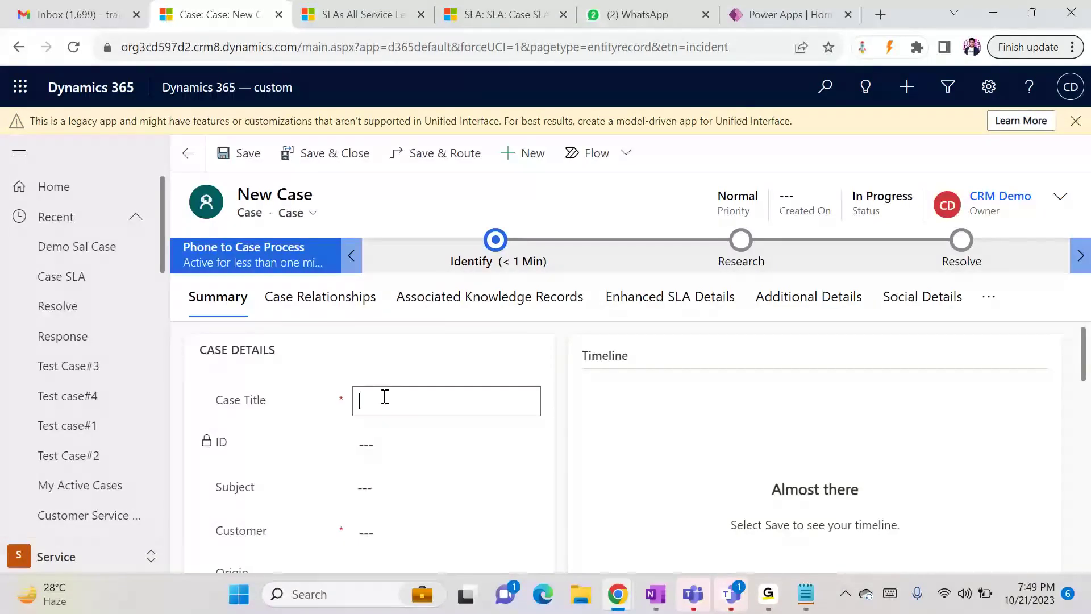
type("Demo SLA")
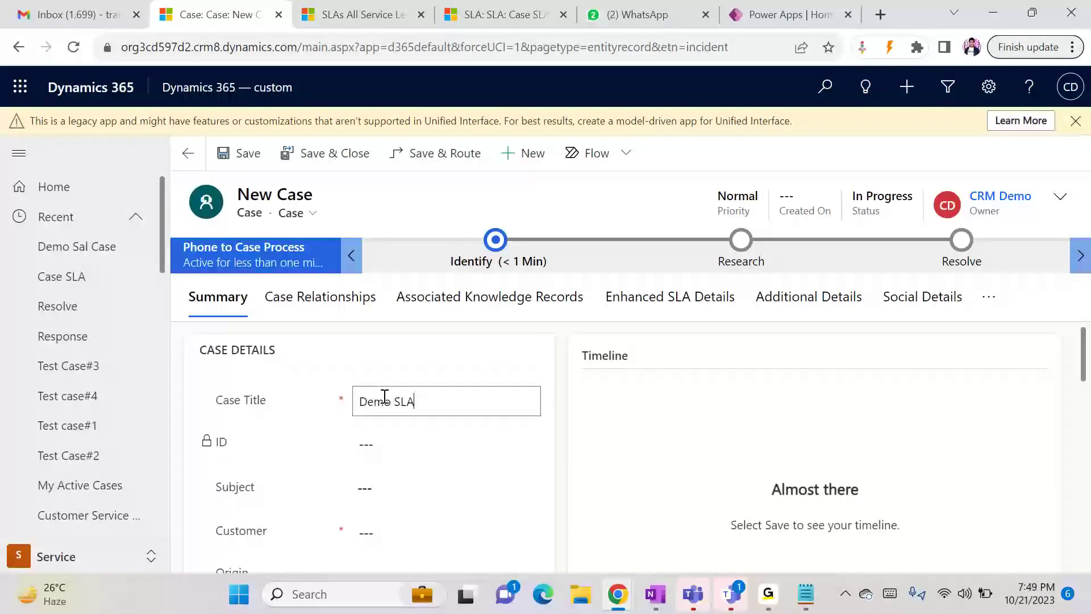
type(" Case #2")
left_click(408, 529)
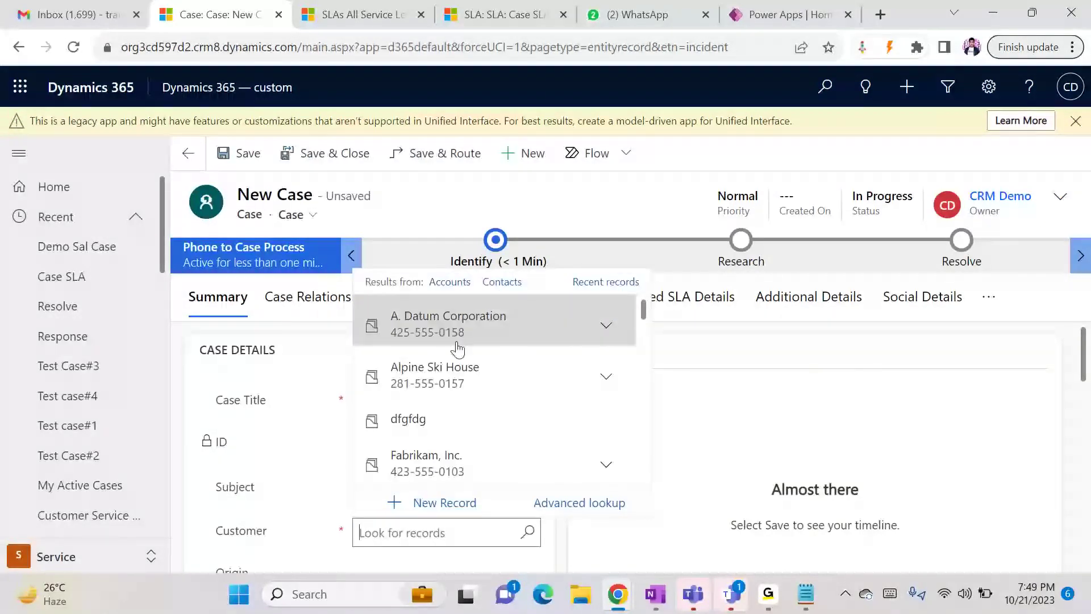
left_click(455, 376)
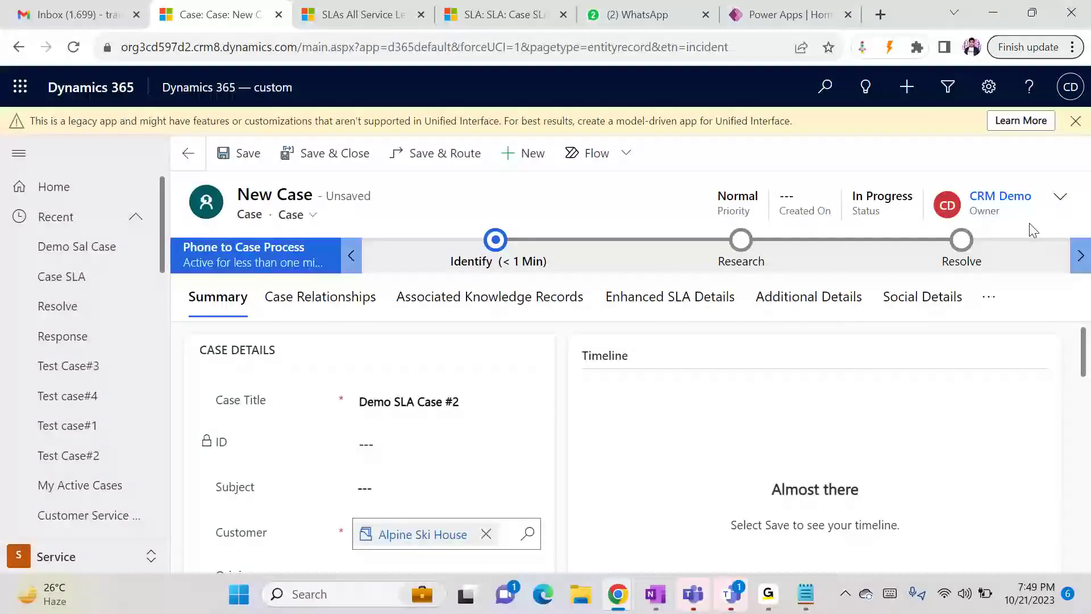
- Save the new case with Normal priority and check its Enhanced SLA Details
left_click(1060, 196)
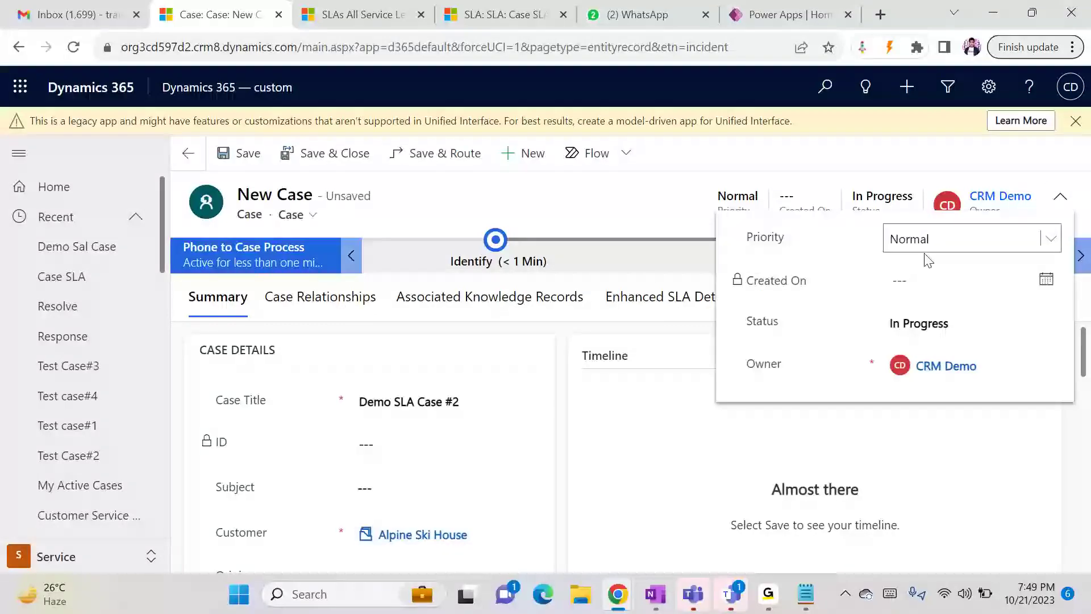
left_click(528, 191)
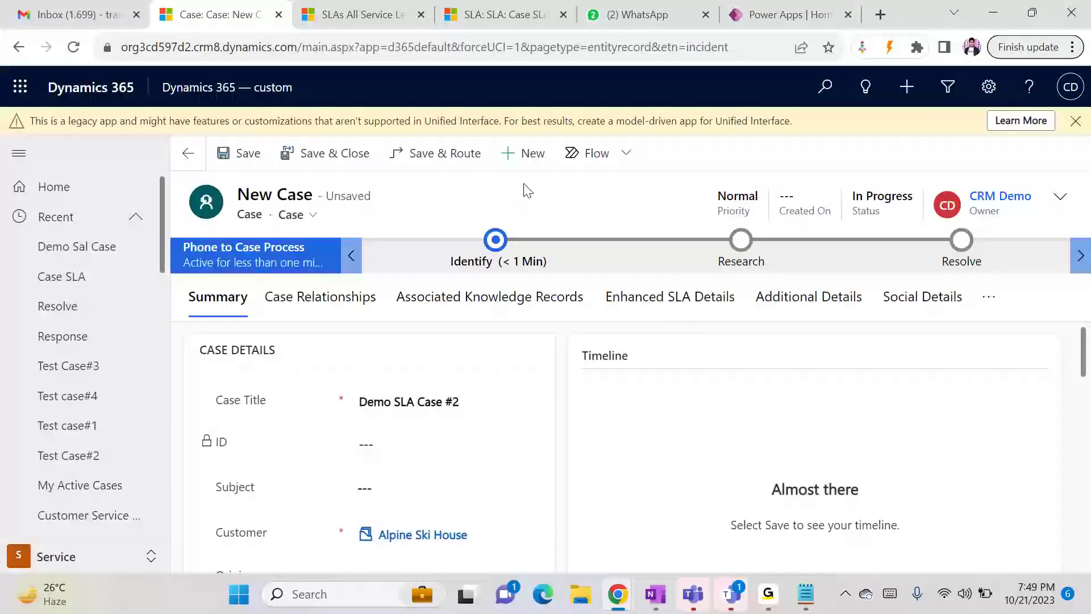
left_click(261, 159)
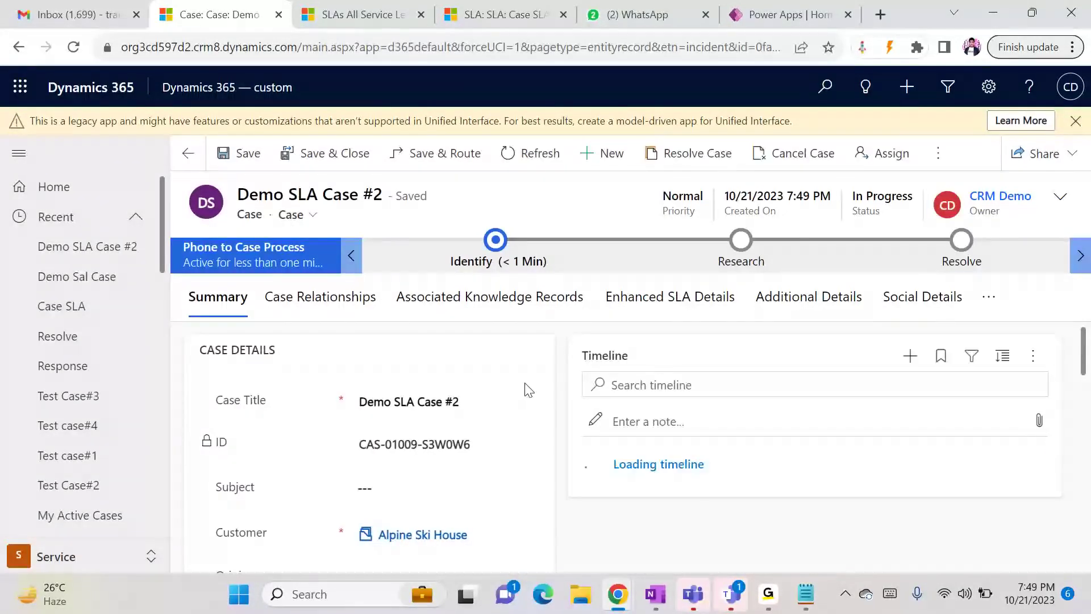
left_click(638, 310)
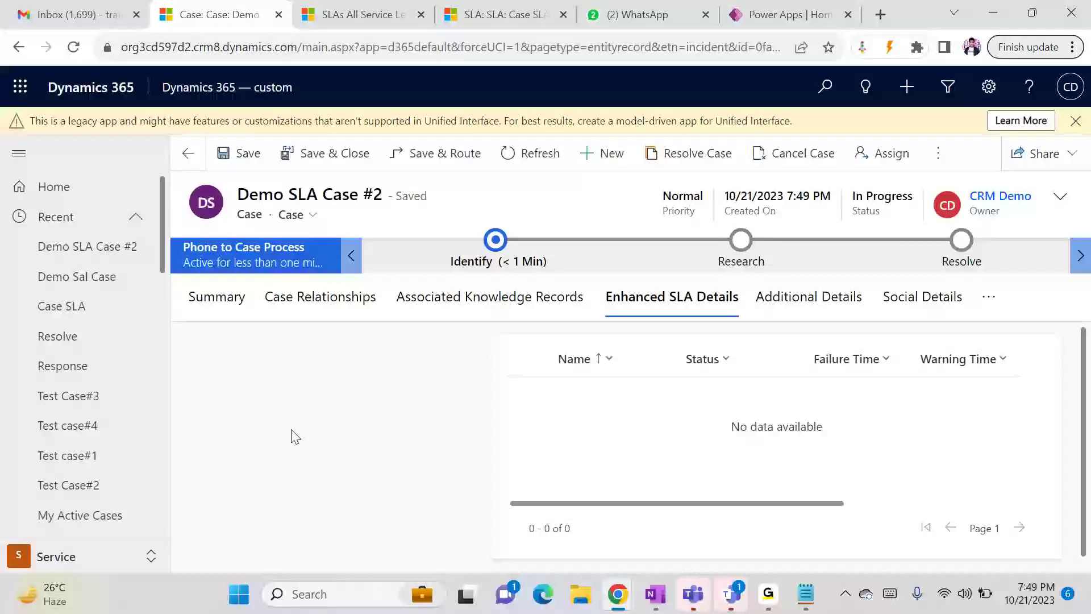
- Switch to the Case SLA record and deactivate it for editing
left_click(496, 19)
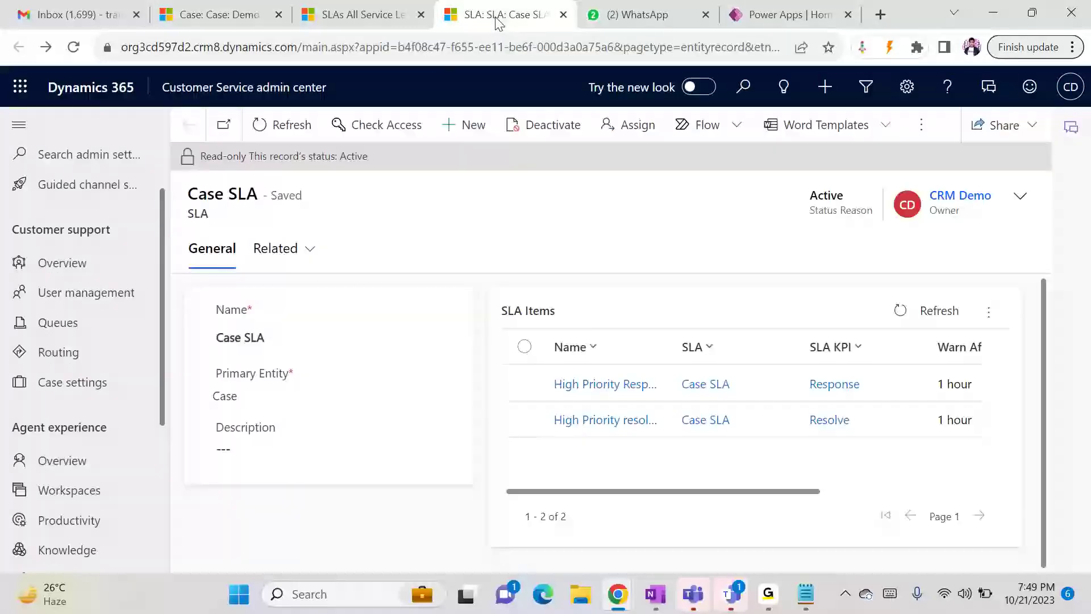
left_click(546, 135)
left_click(663, 398)
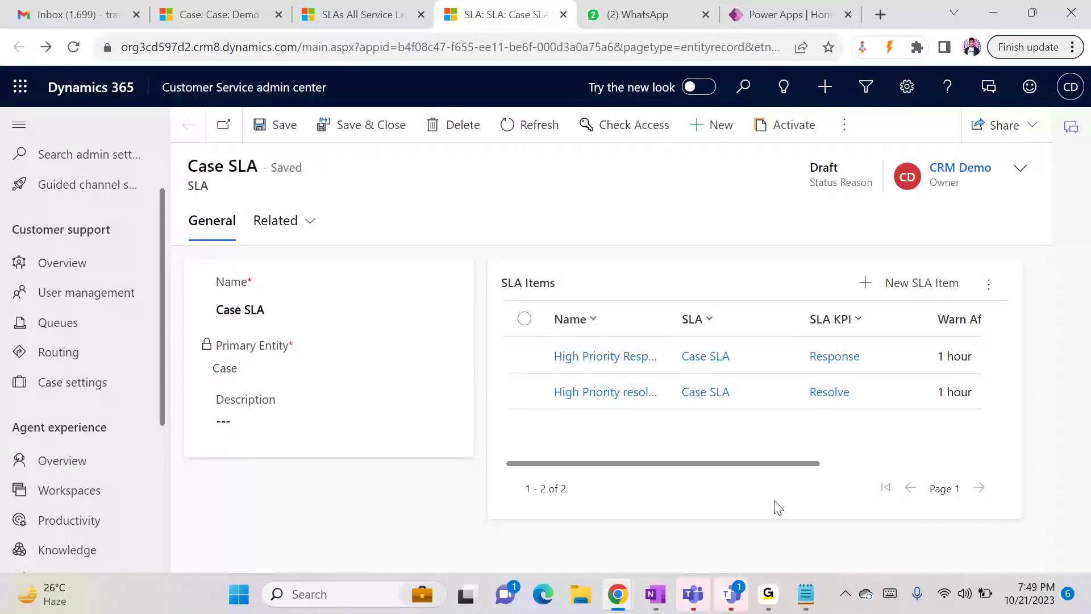
- Start a new SLA item named Normal Priority response with the Response KPI
left_click(885, 284)
left_click(321, 296)
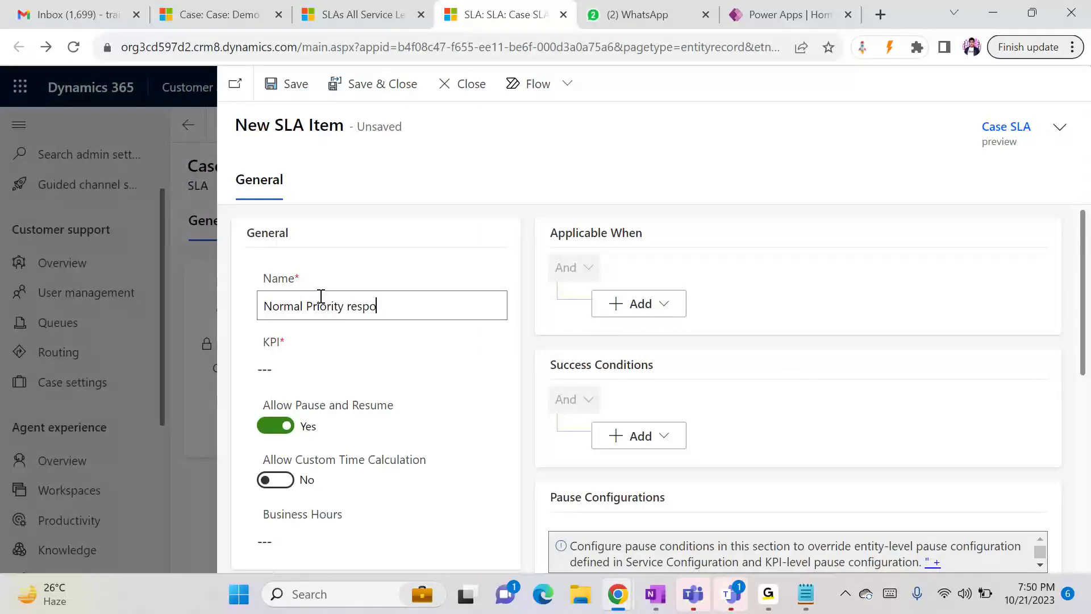
left_click(313, 364)
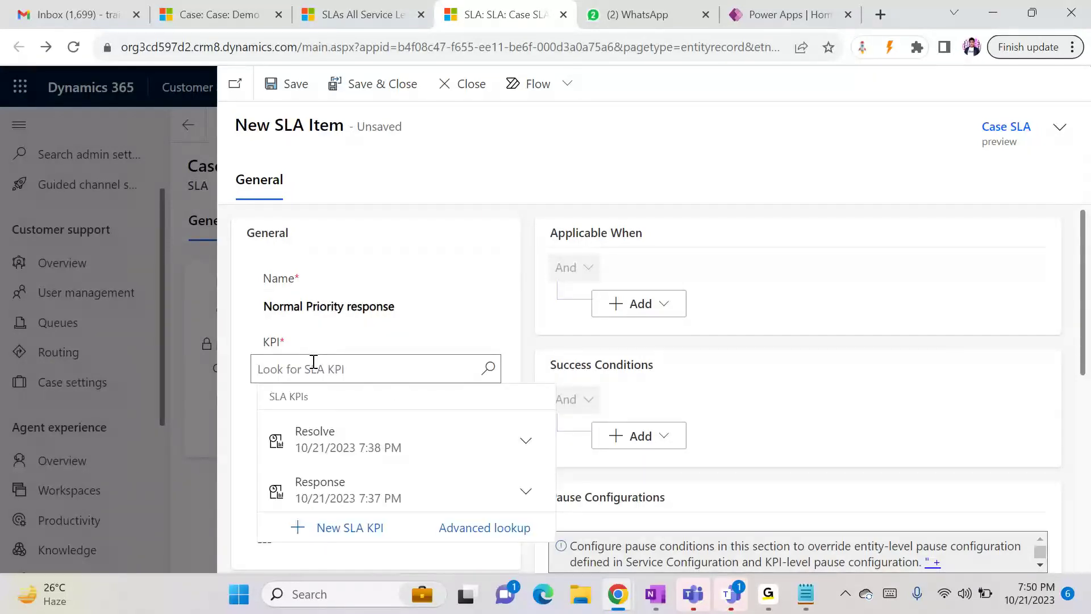
left_click(357, 479)
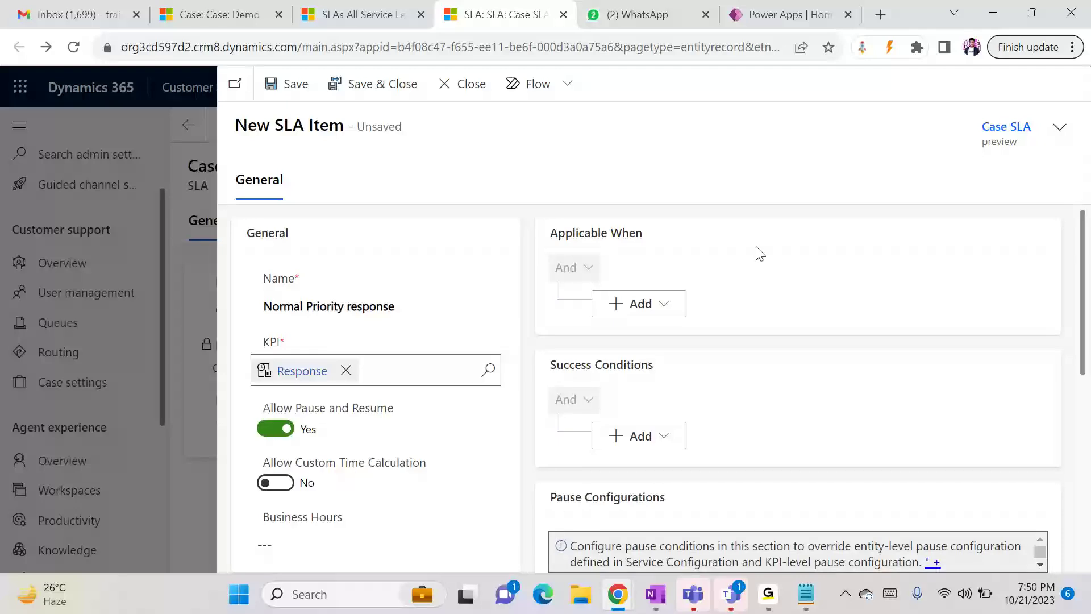
- Add an Applicable When condition requiring the case's Priority to equal Normal
left_click(679, 301)
left_click(636, 334)
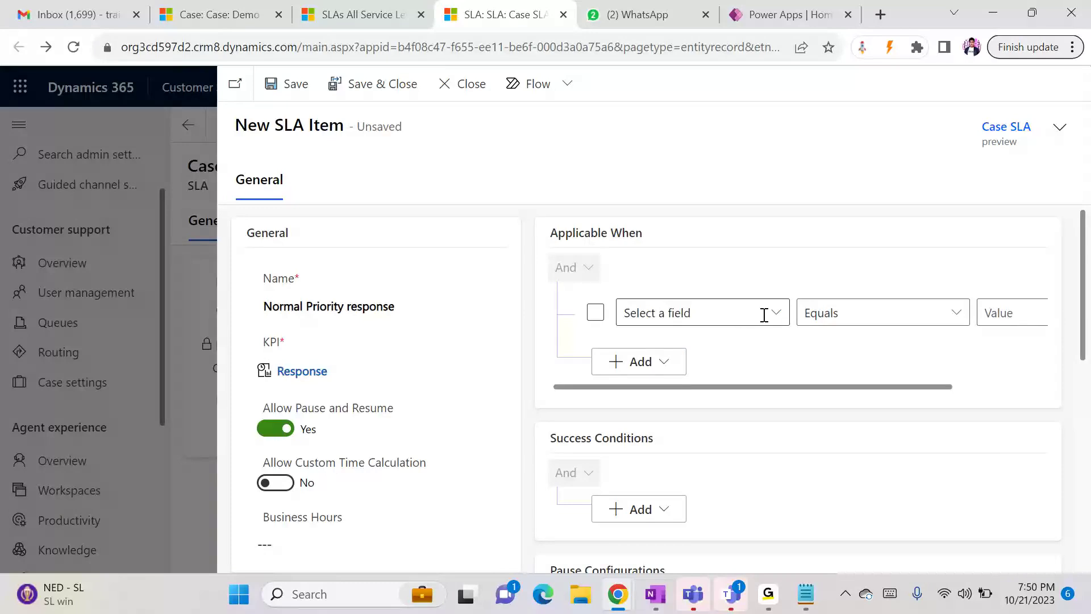
left_click(772, 313)
type("Product (Case")
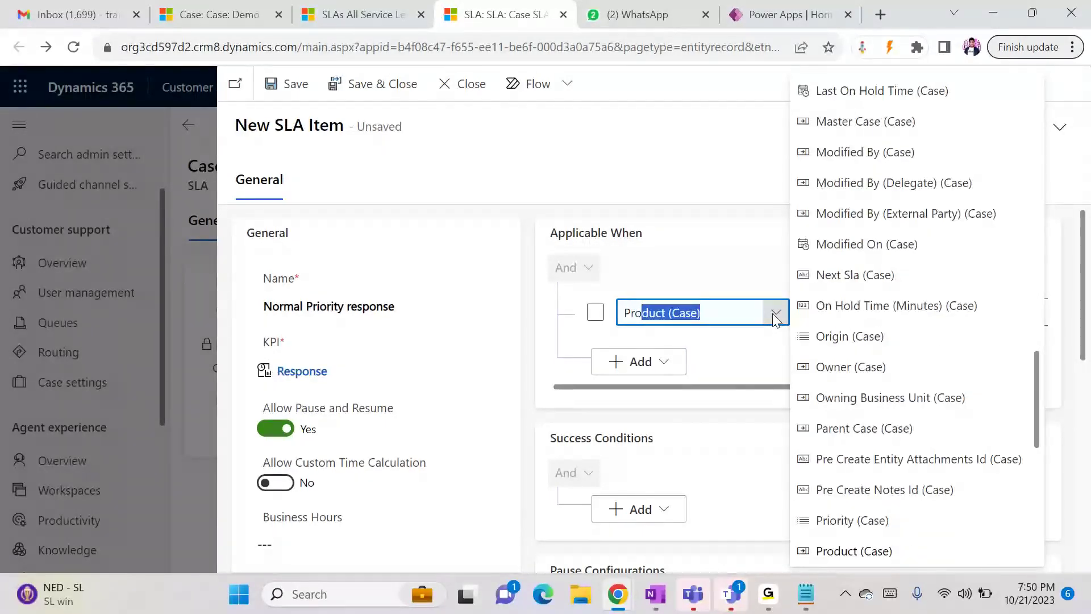
left_click(849, 519)
left_click_drag(943, 388, 1042, 378)
left_click(1000, 313)
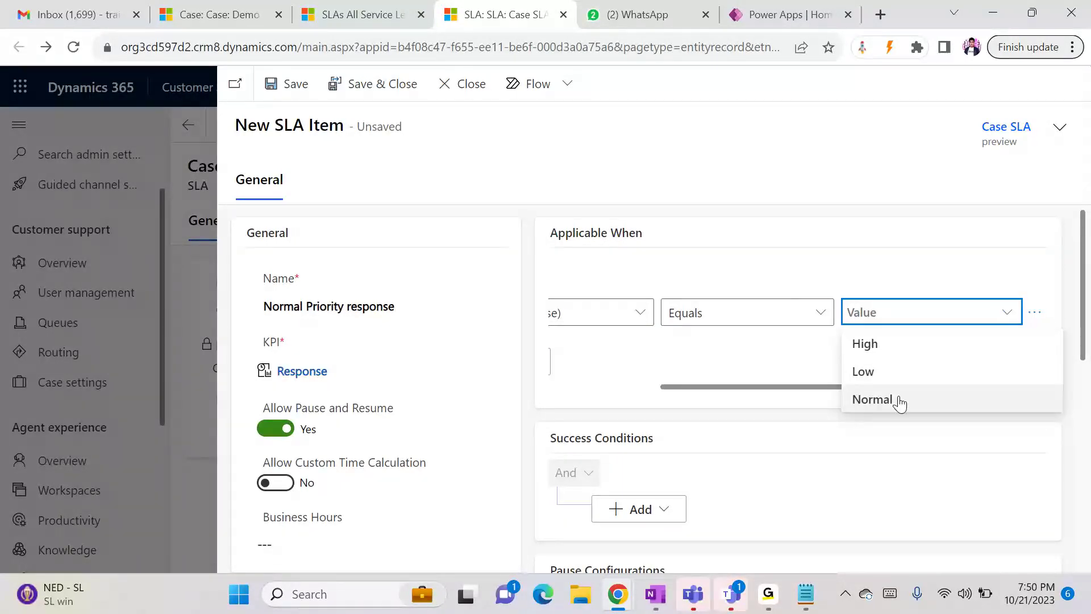
left_click(872, 399)
left_click_drag(735, 387, 552, 389)
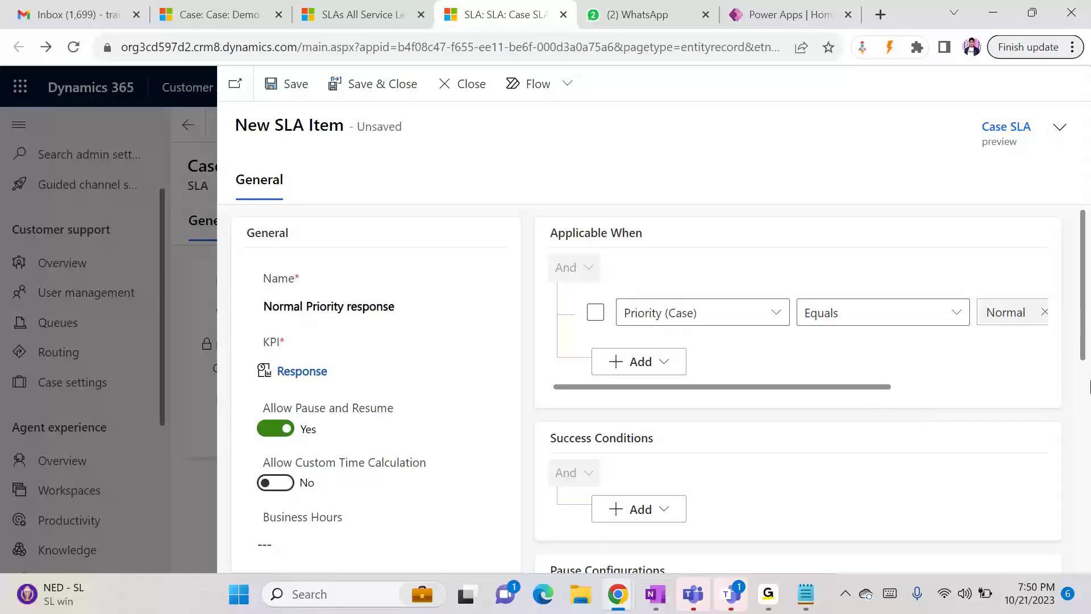
- Add a success condition requiring the case's First Response Sent to equal Yes
scroll(1085, 387, "down", 1)
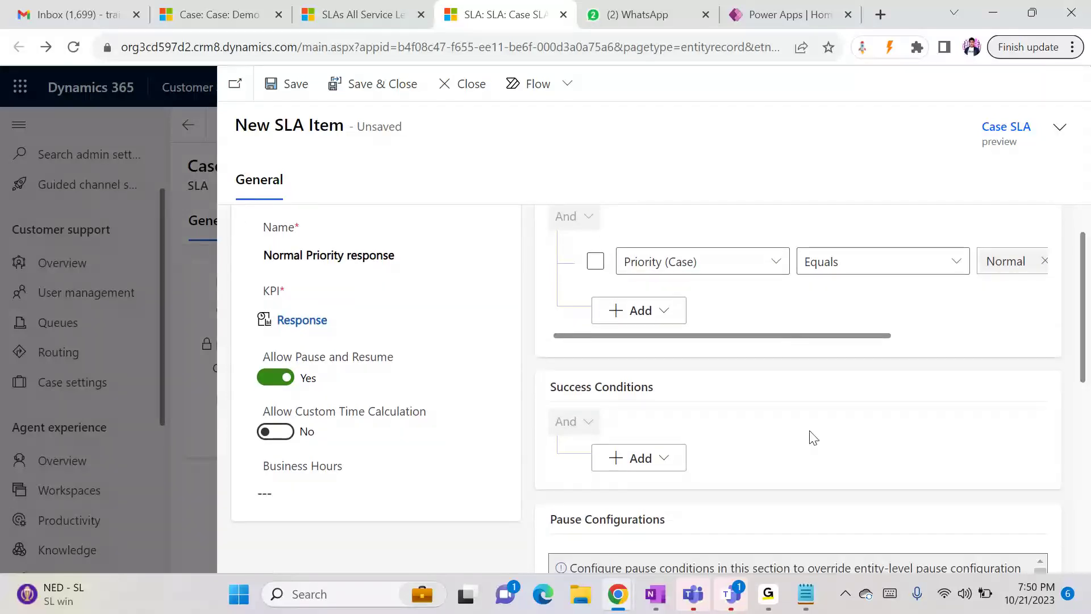
left_click(640, 458)
left_click(650, 484)
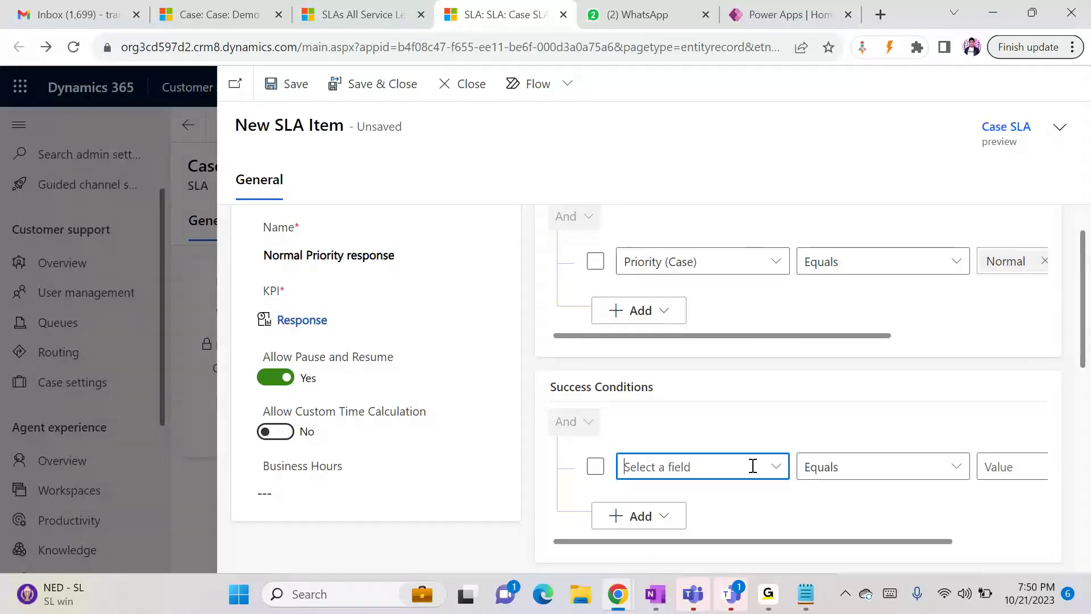
type("First Response By (Case")
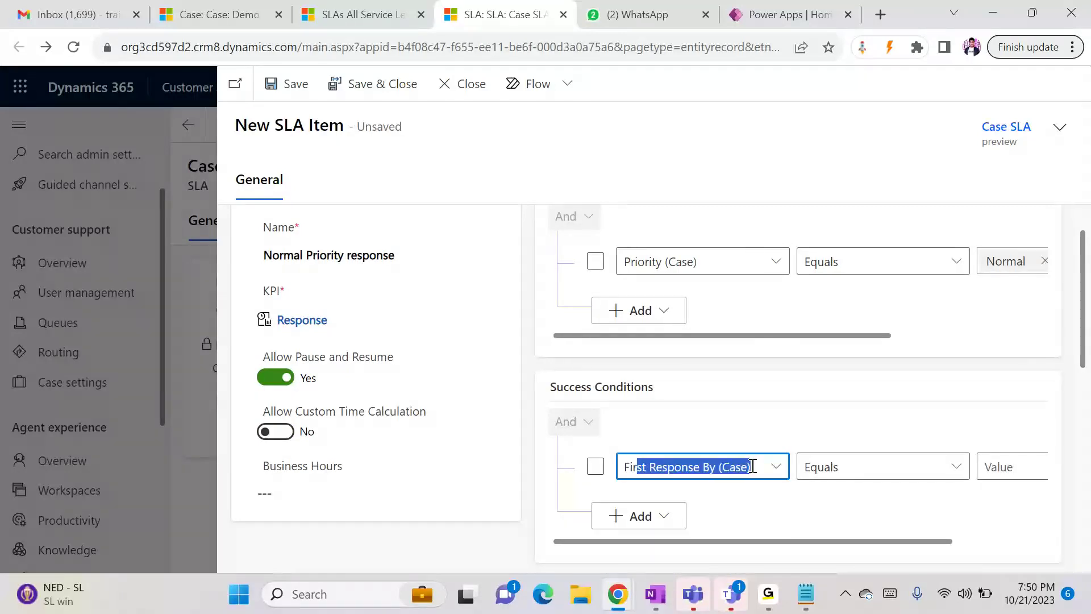
key("Down")
left_click(775, 469)
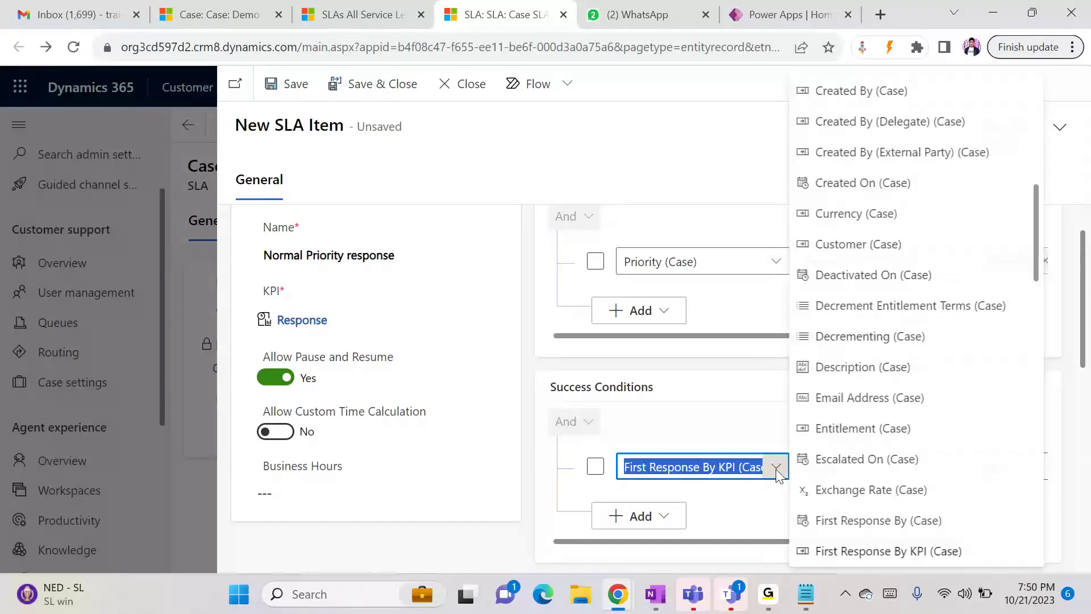
left_click(1039, 288)
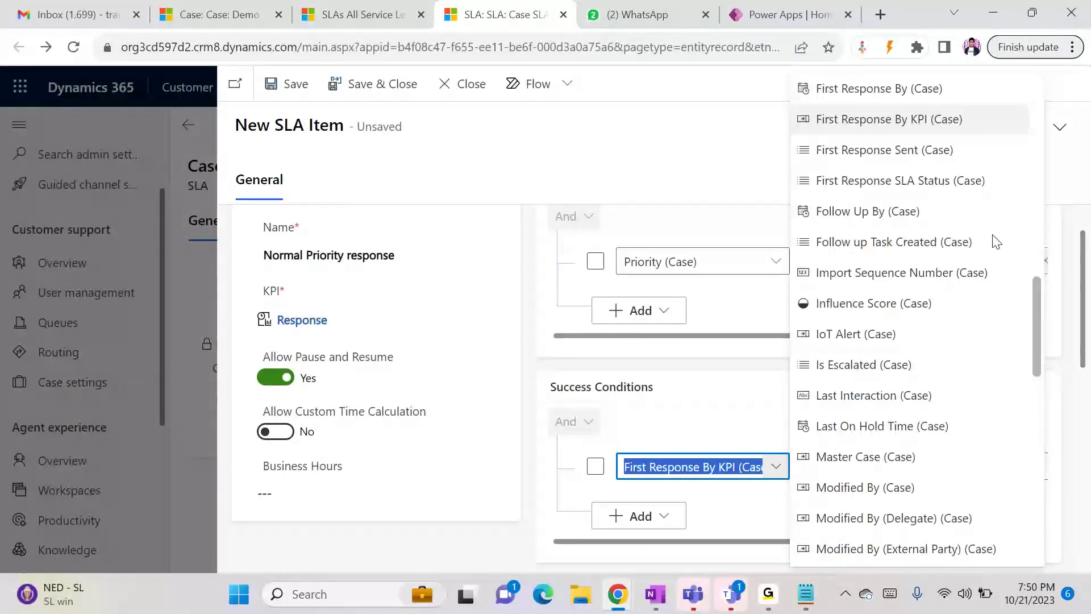
left_click(901, 146)
left_click(1017, 468)
left_click(902, 523)
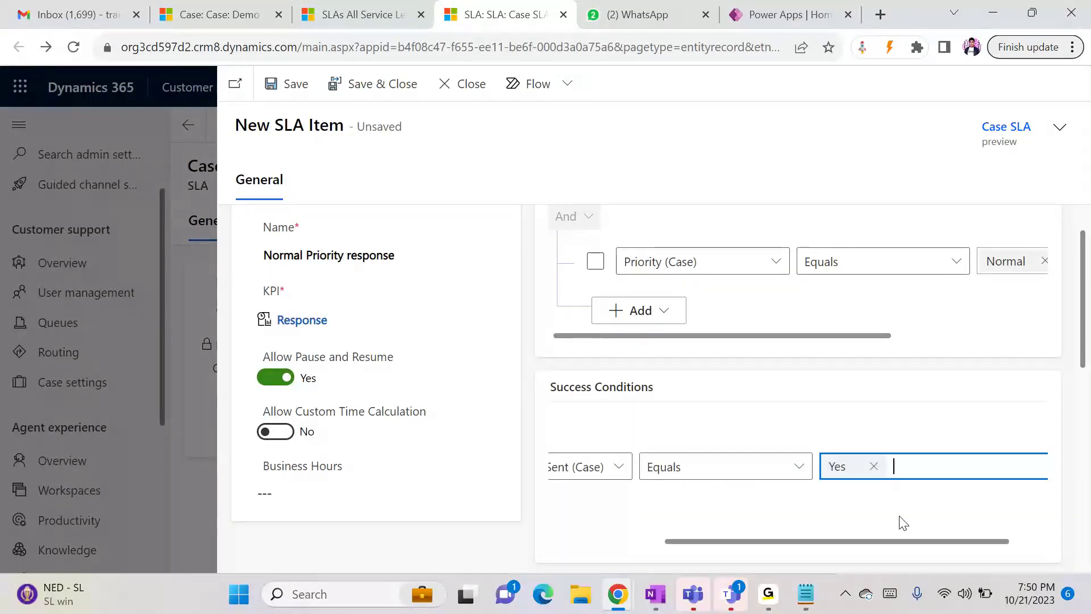
scroll(1017, 432, "down", 3)
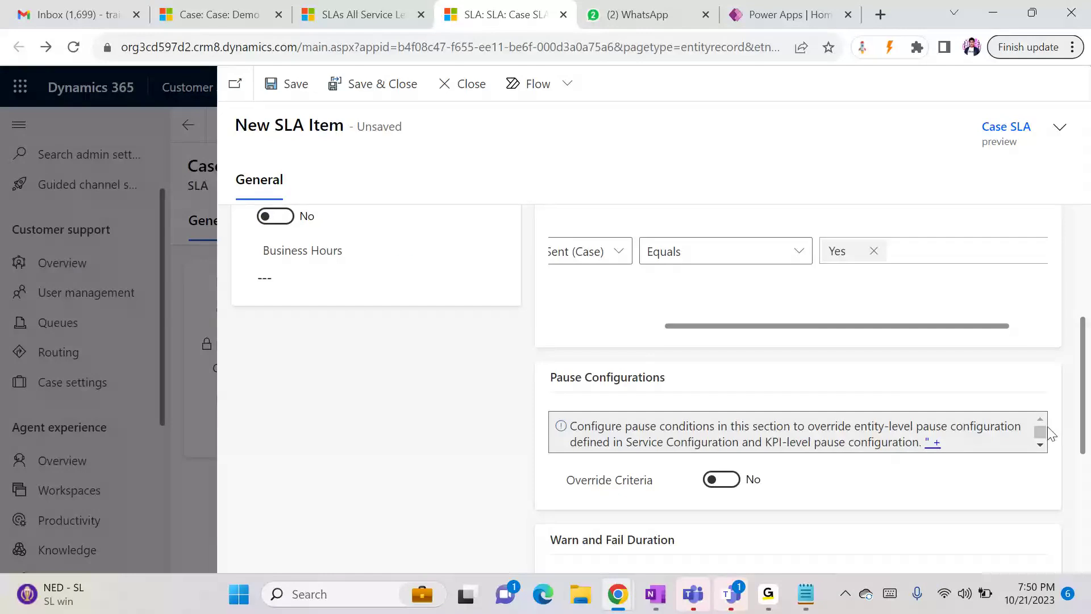
left_click_drag(816, 325, 635, 325)
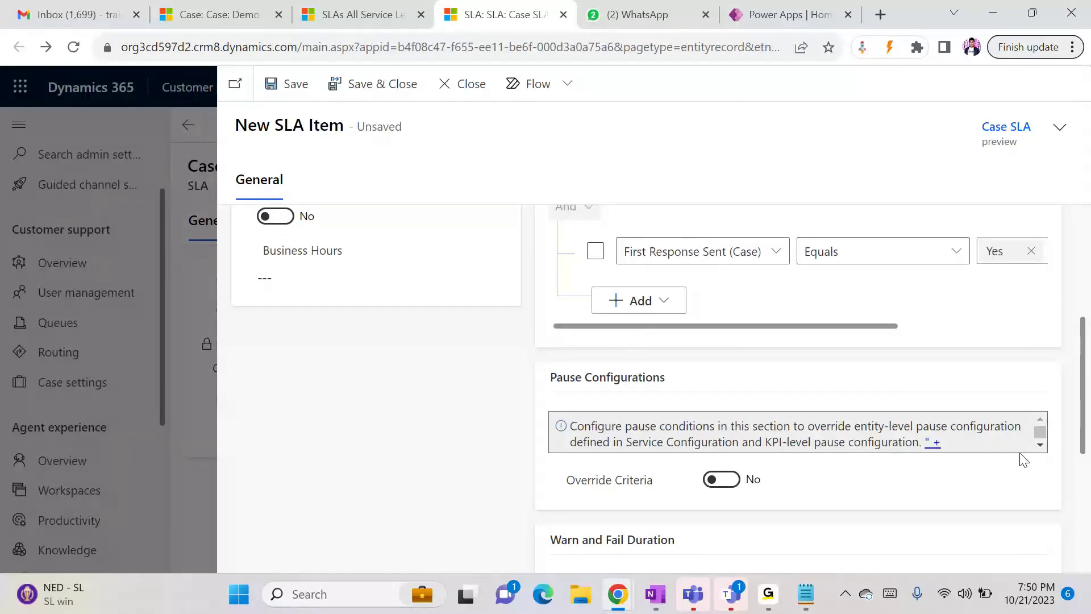
- Check the medium-priority response time in the Notepad routing notes and set the Normal Priority response item's Failure After to 4 hours
scroll(1084, 412, "down", 3)
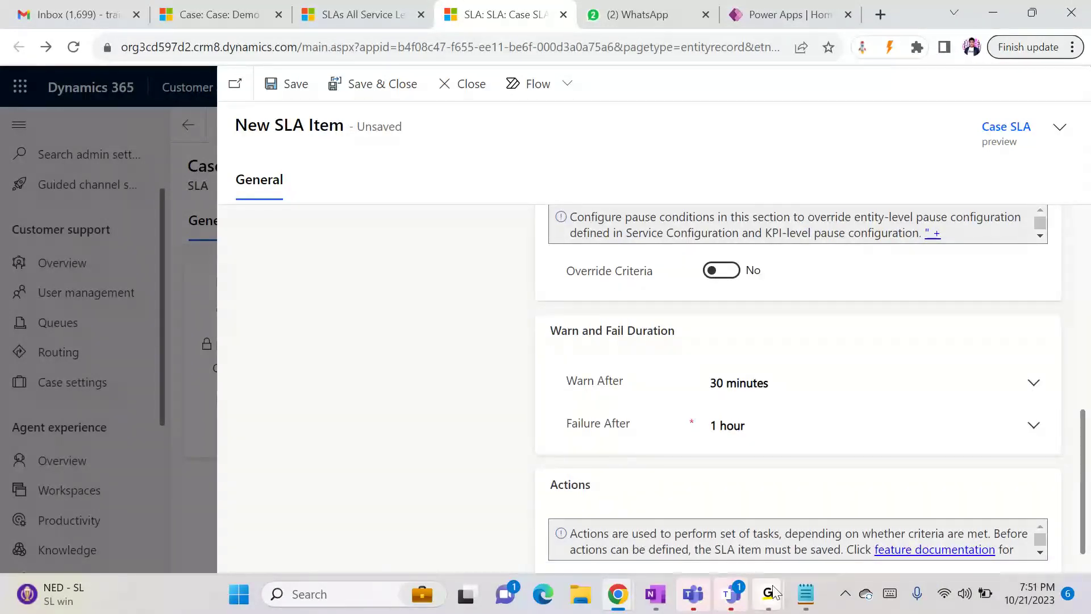
left_click(806, 594)
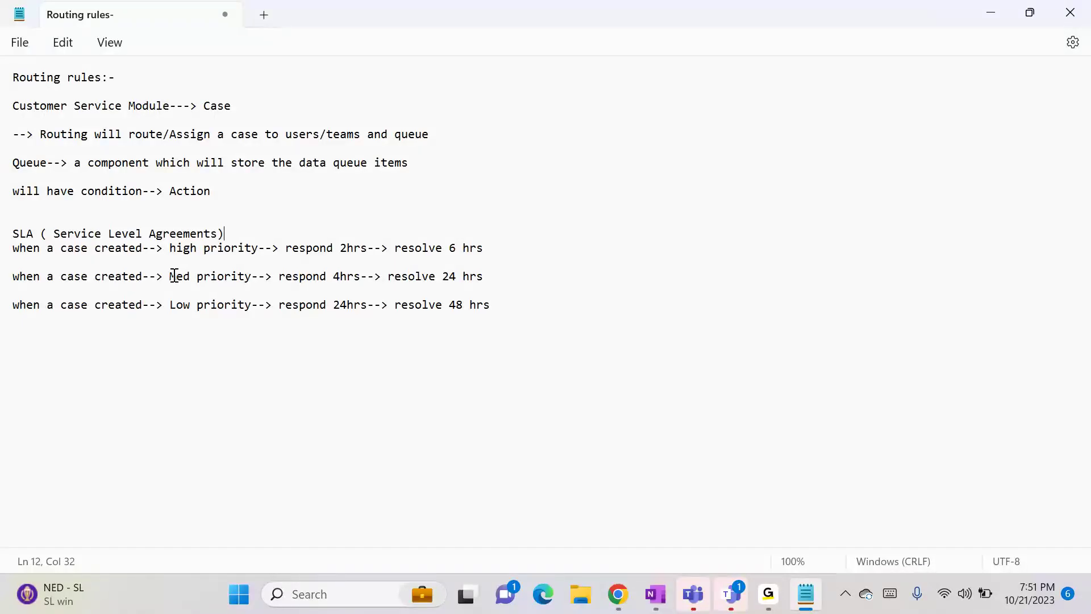
key("alt+Tab")
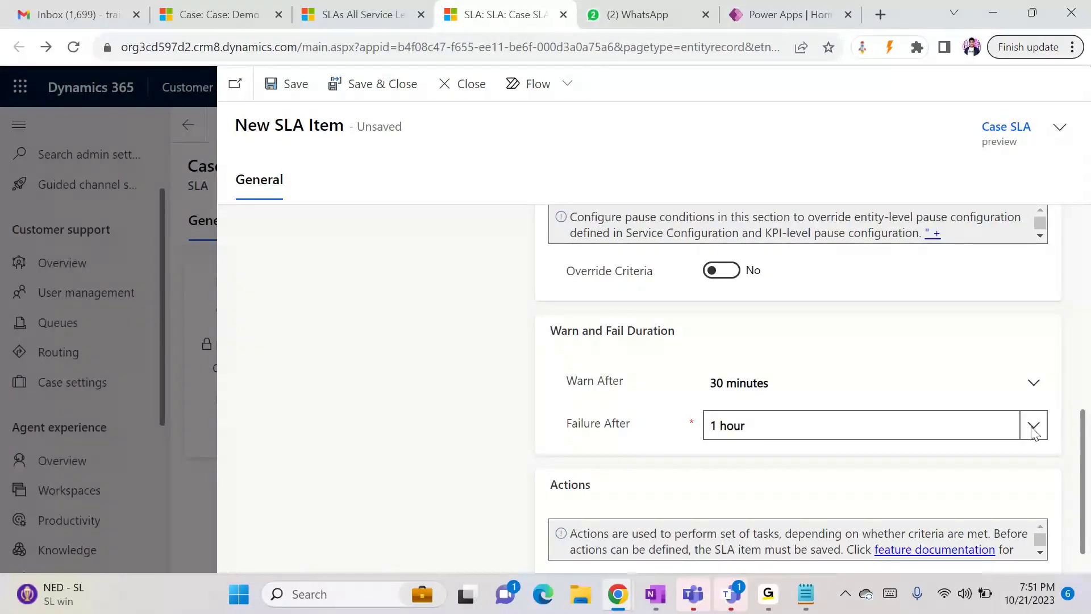
left_click(930, 426)
left_click_drag(1039, 263, 1038, 314)
left_click(963, 344)
- Set Warn After to 1 hour for the Normal Priority response item, and save and close the item
left_click(909, 388)
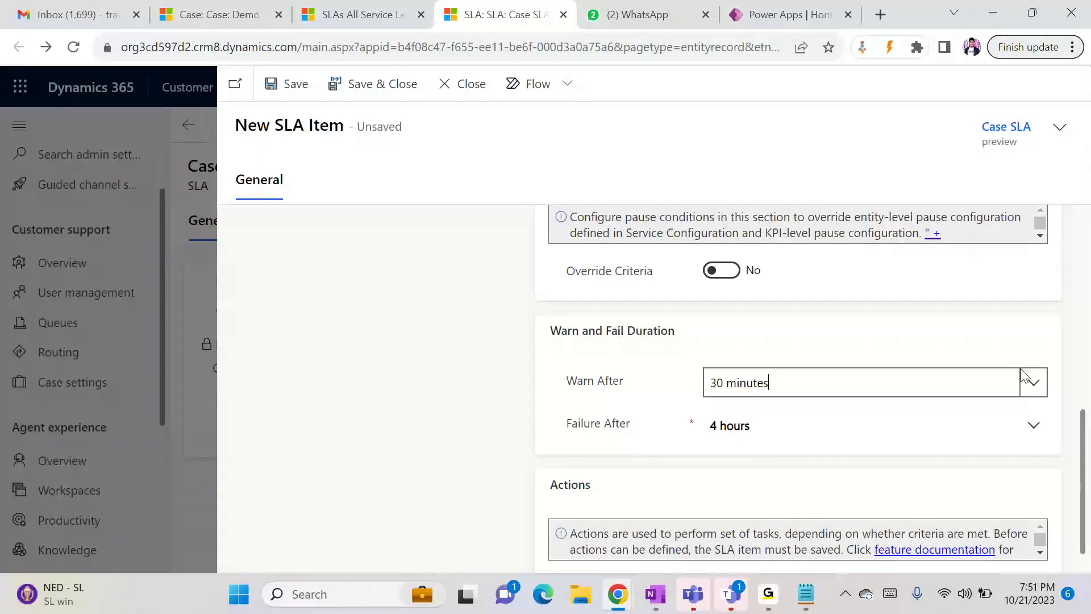
left_click(1033, 382)
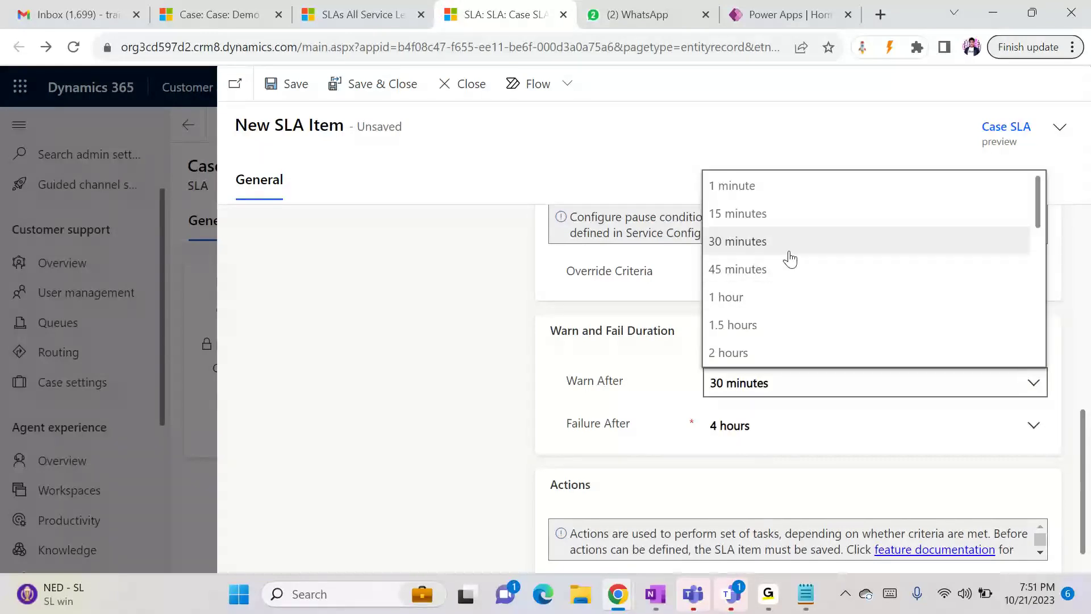
left_click(755, 296)
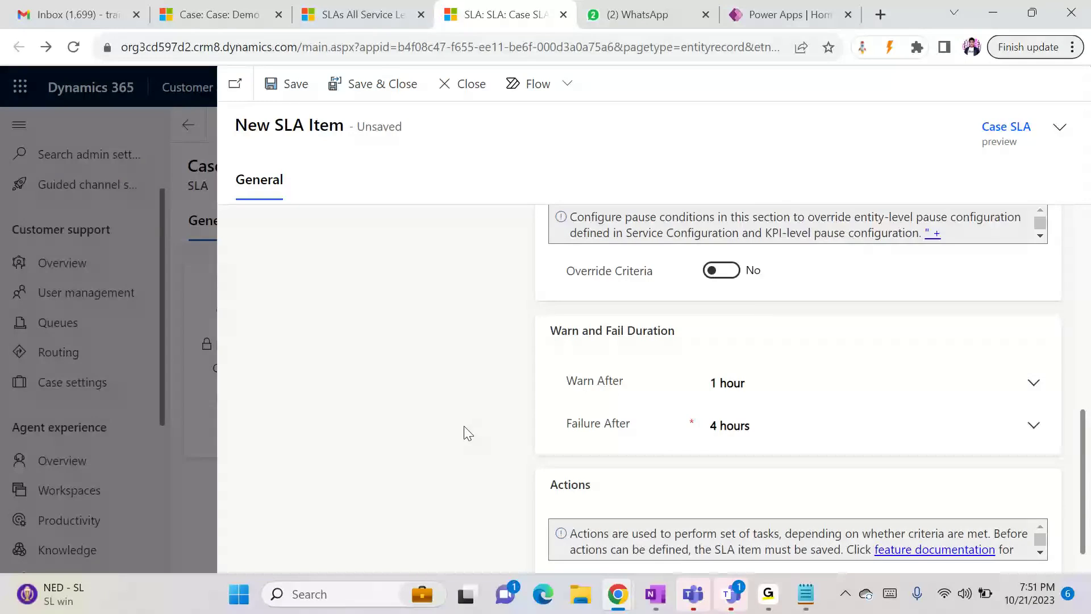
left_click(378, 88)
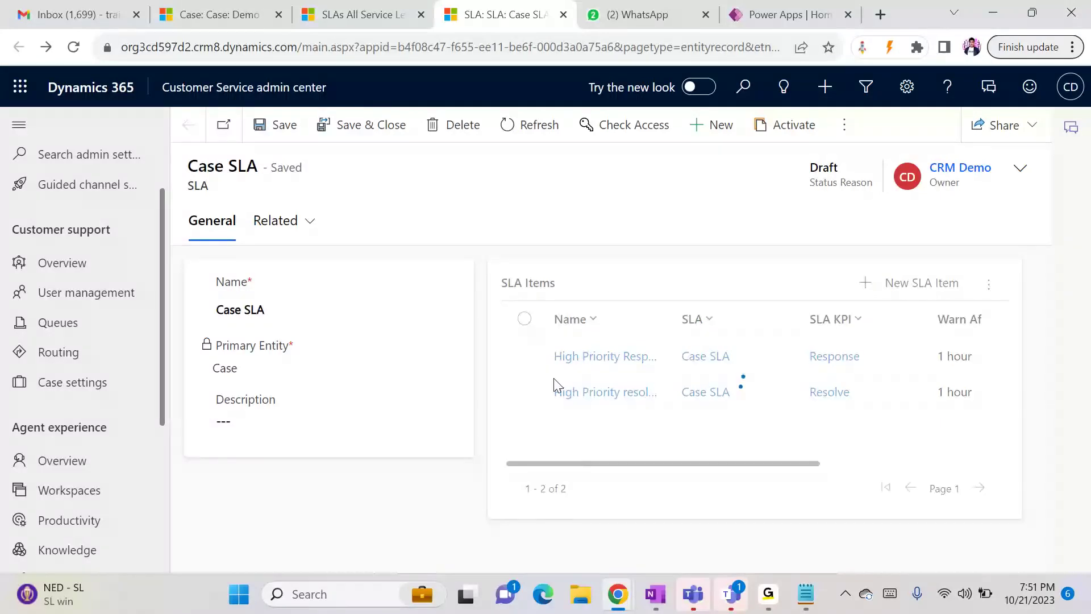
- Start a new SLA item named Normal Priority Resolution with the Resolve KPI
left_click(905, 279)
left_click(332, 291)
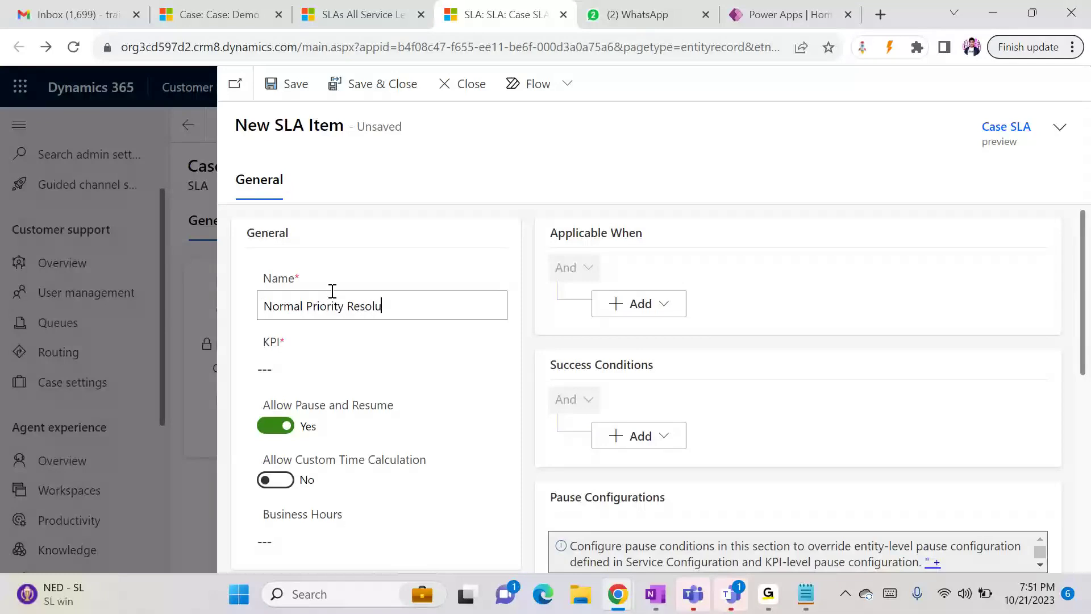
left_click(303, 364)
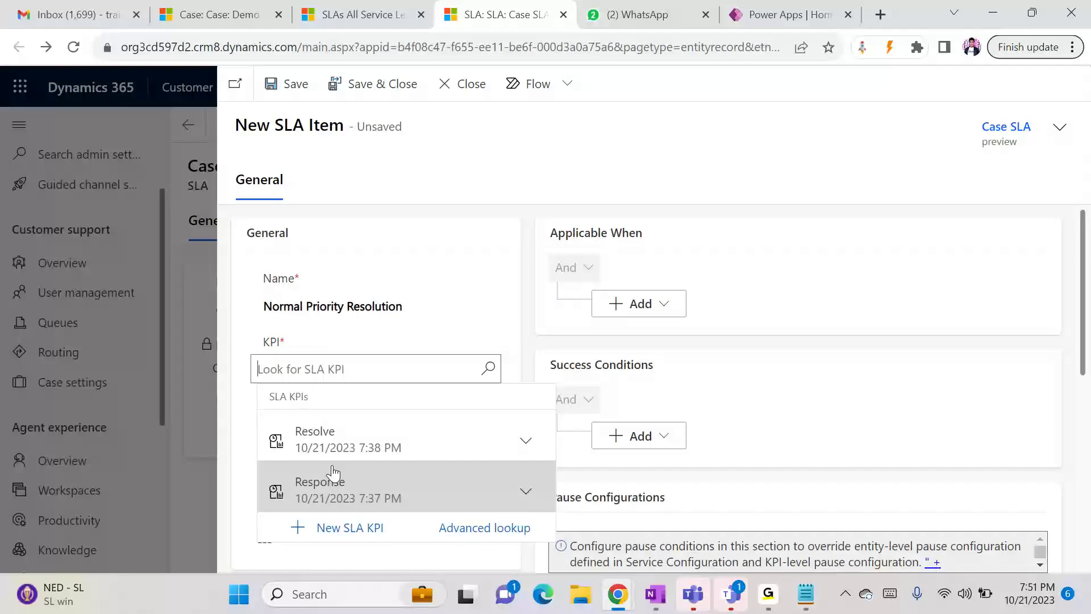
left_click(342, 455)
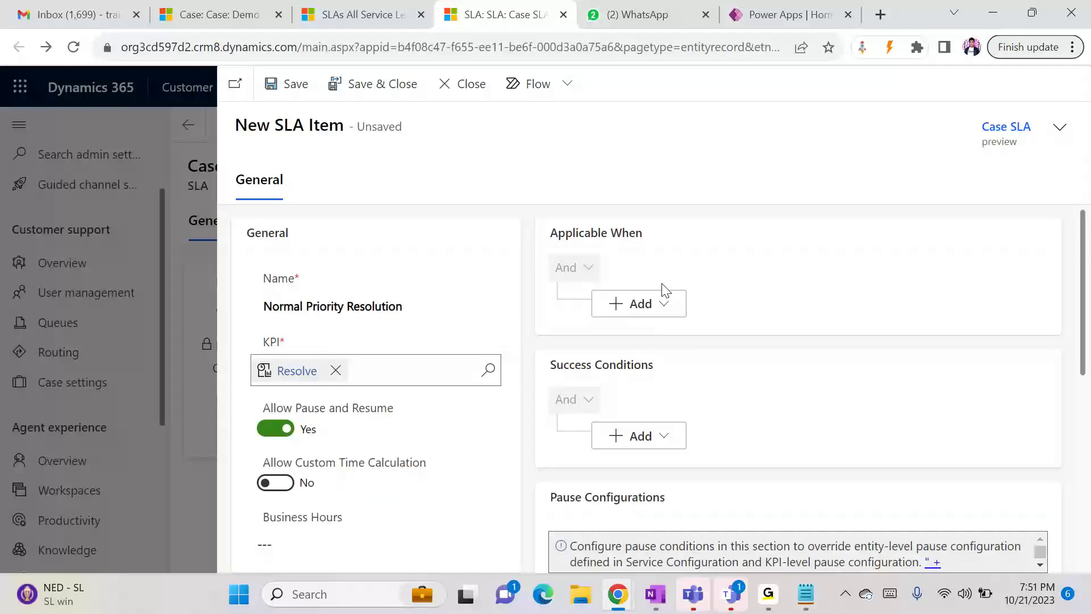
- Add an Applicable When condition to the Normal Priority Resolution item requiring the case's Priority to equal Normal
left_click(657, 301)
left_click(653, 334)
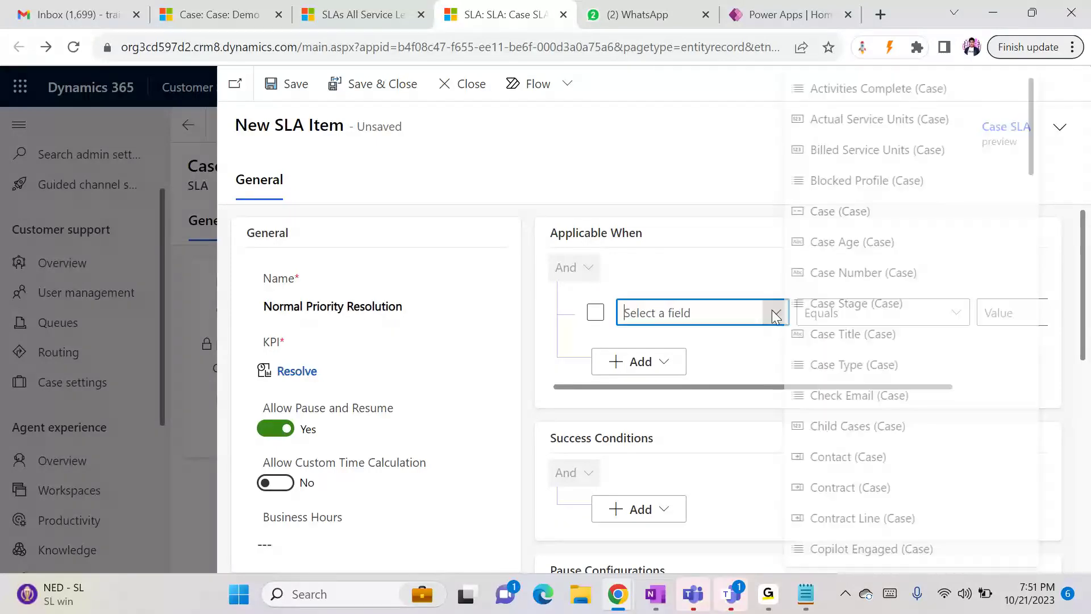
type("Product (Case")
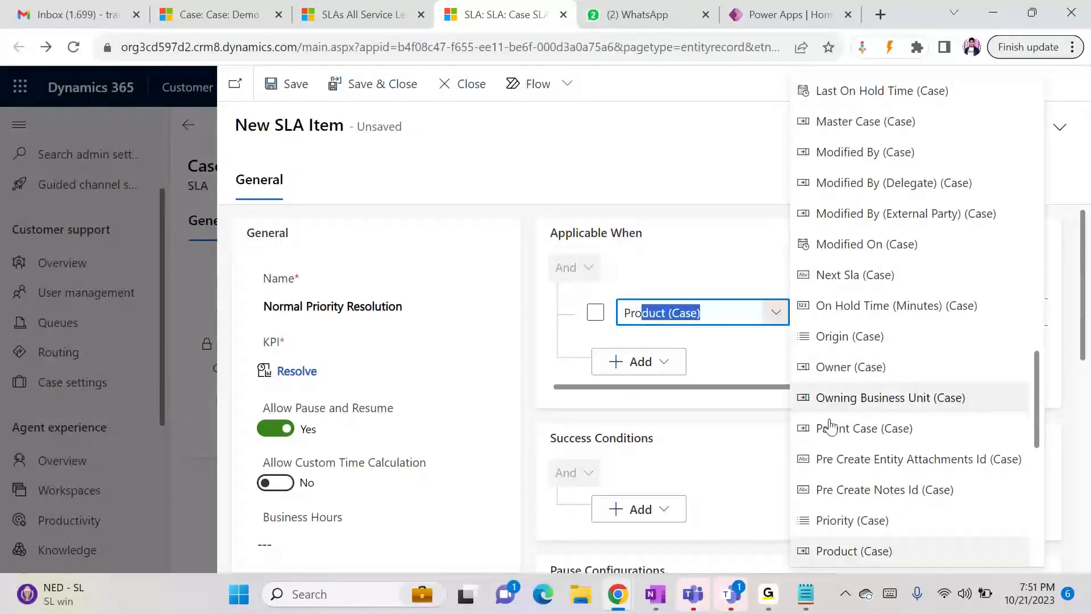
left_click(849, 521)
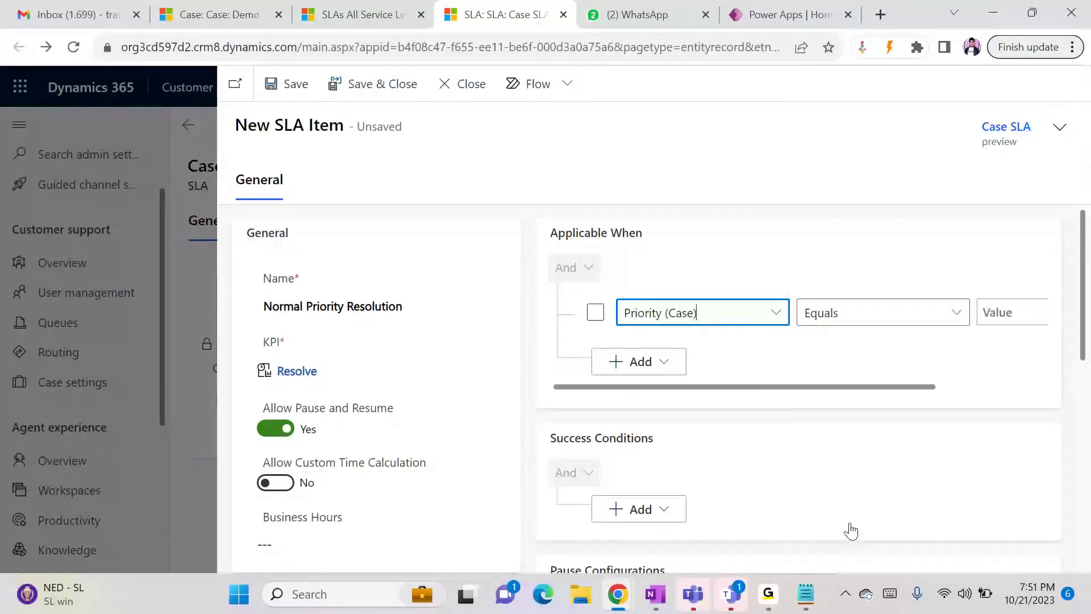
left_click(1019, 311)
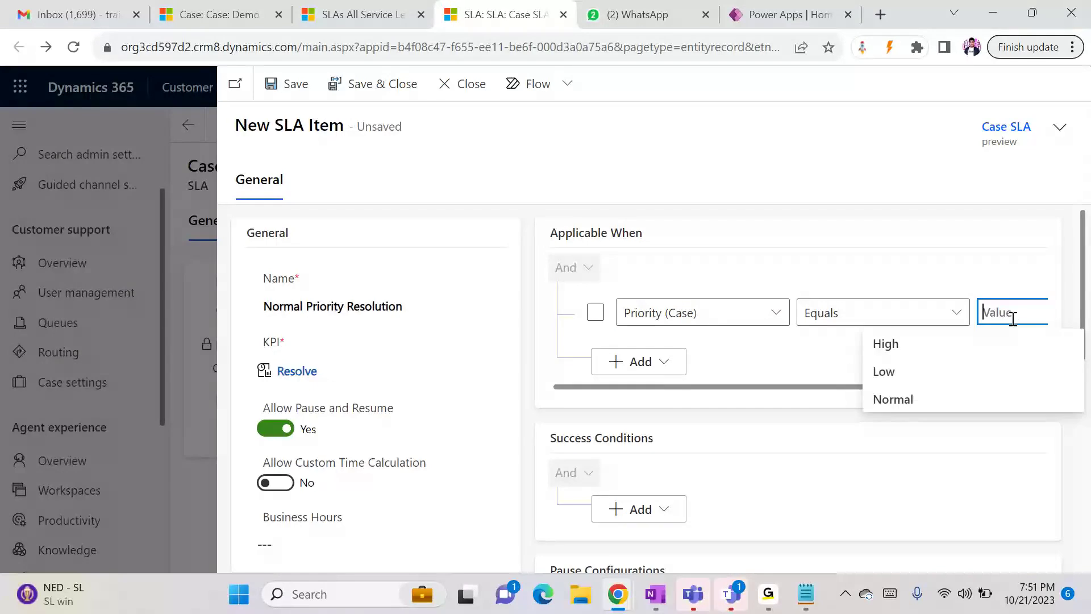
left_click(908, 398)
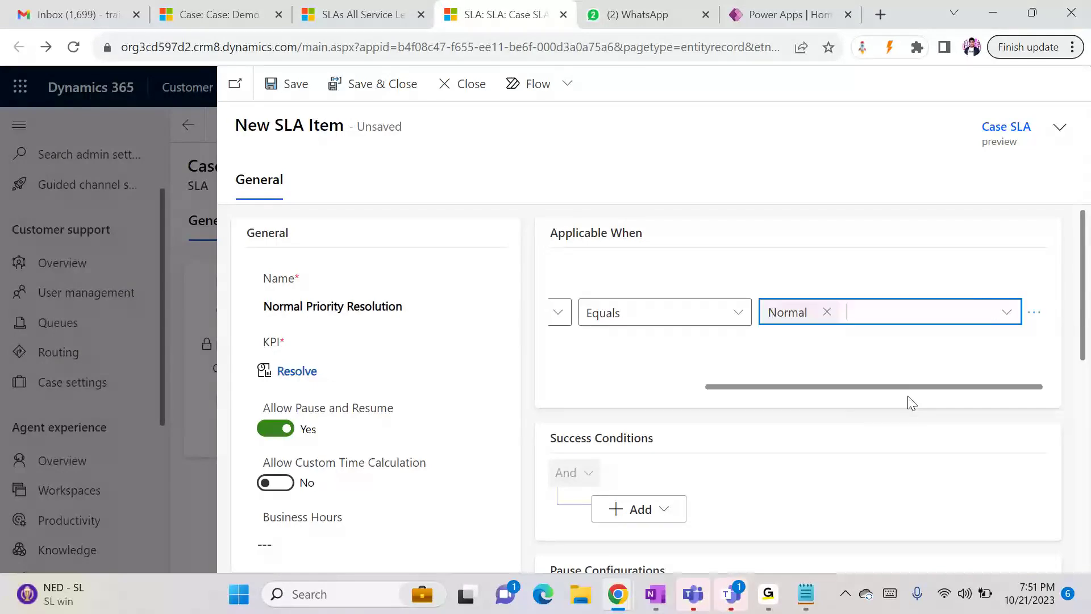
- Add a success condition requiring the case's Status Reason to equal Information Provided or Problem Solved
left_click(647, 511)
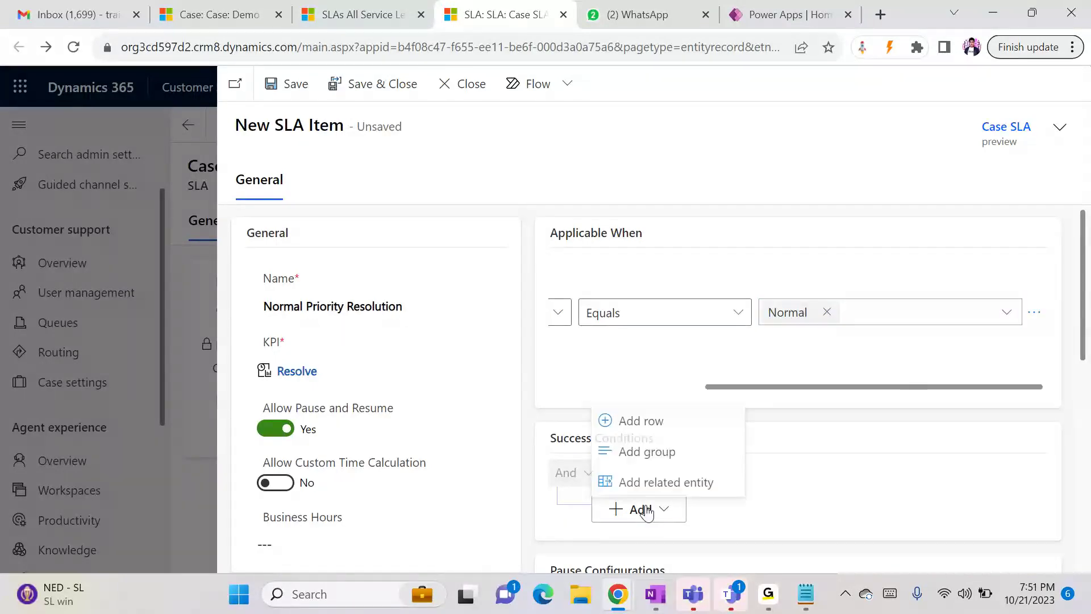
left_click(652, 423)
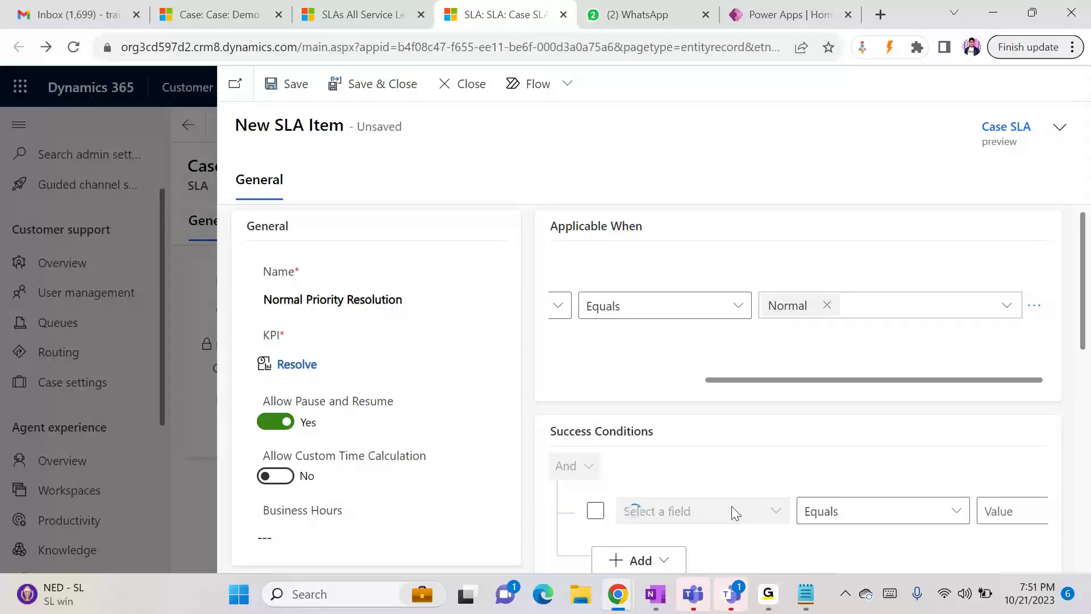
left_click(759, 510)
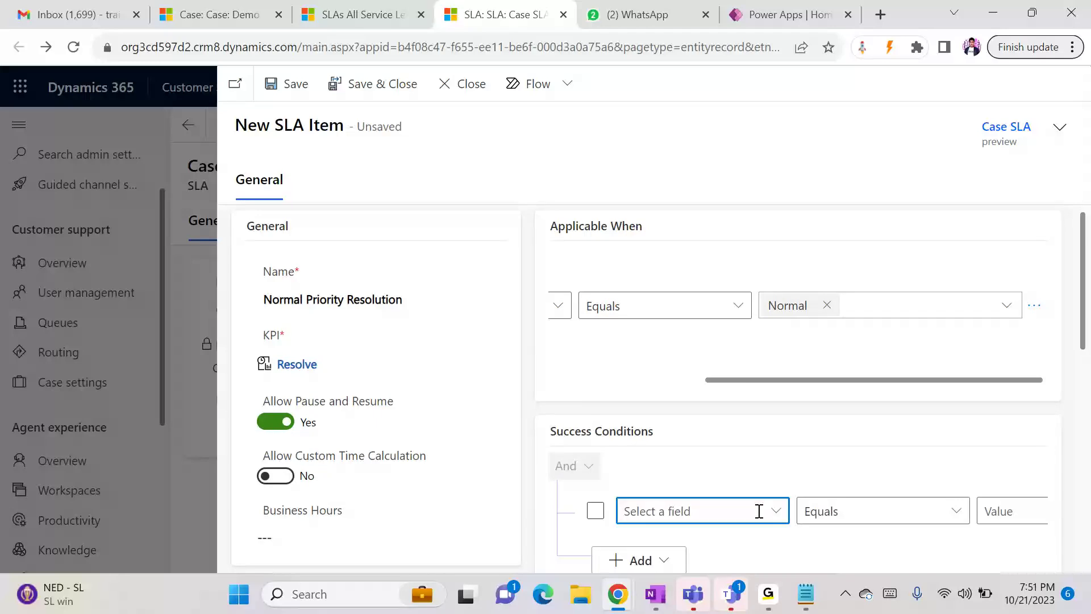
left_click(774, 511)
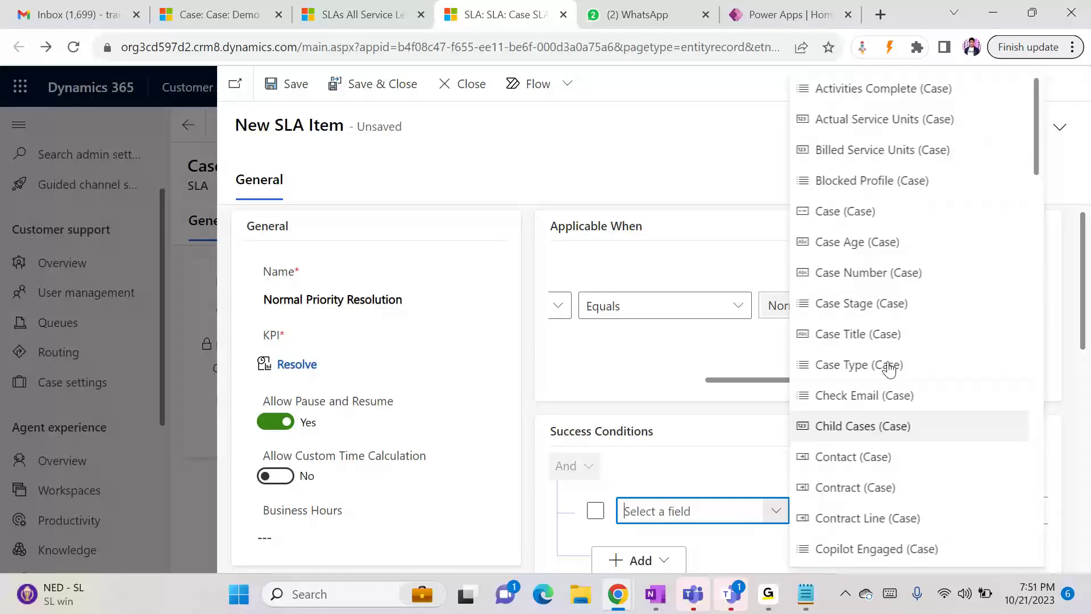
left_click_drag(1038, 165, 1027, 564)
left_click(966, 520)
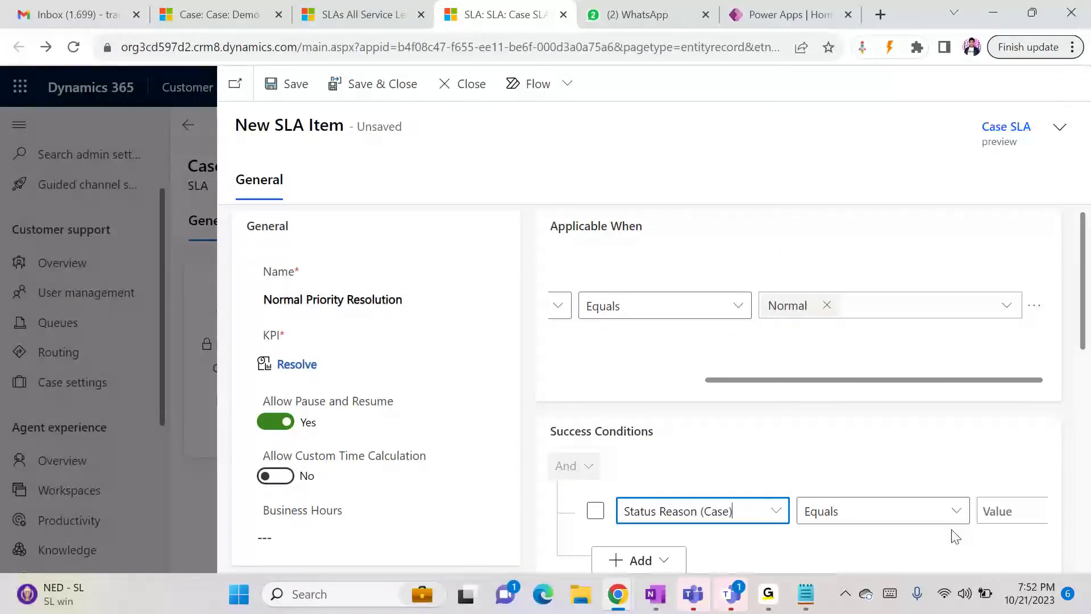
left_click(1013, 512)
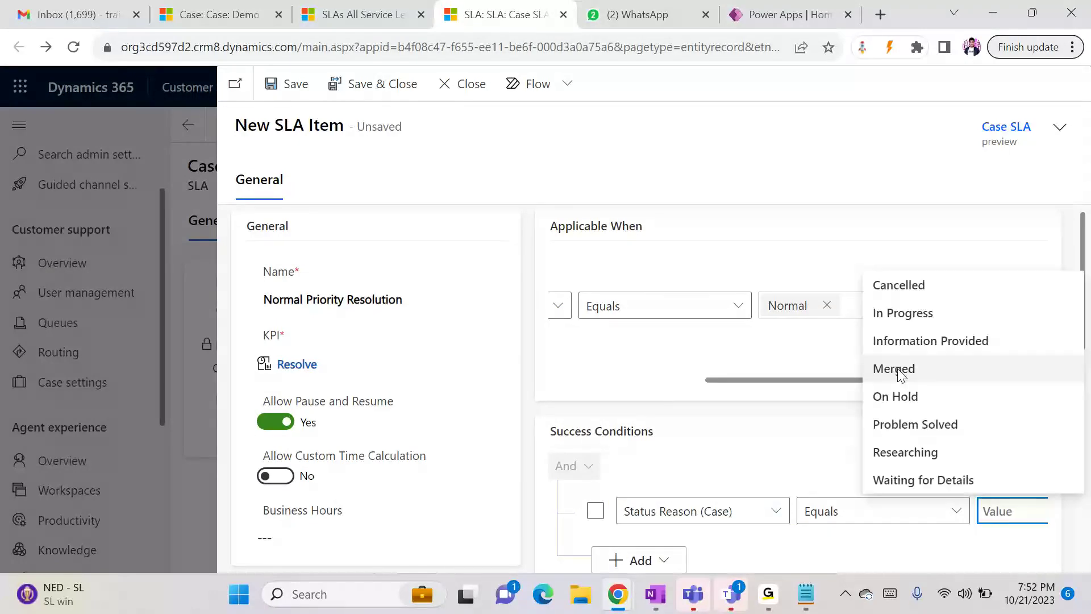
left_click(903, 340)
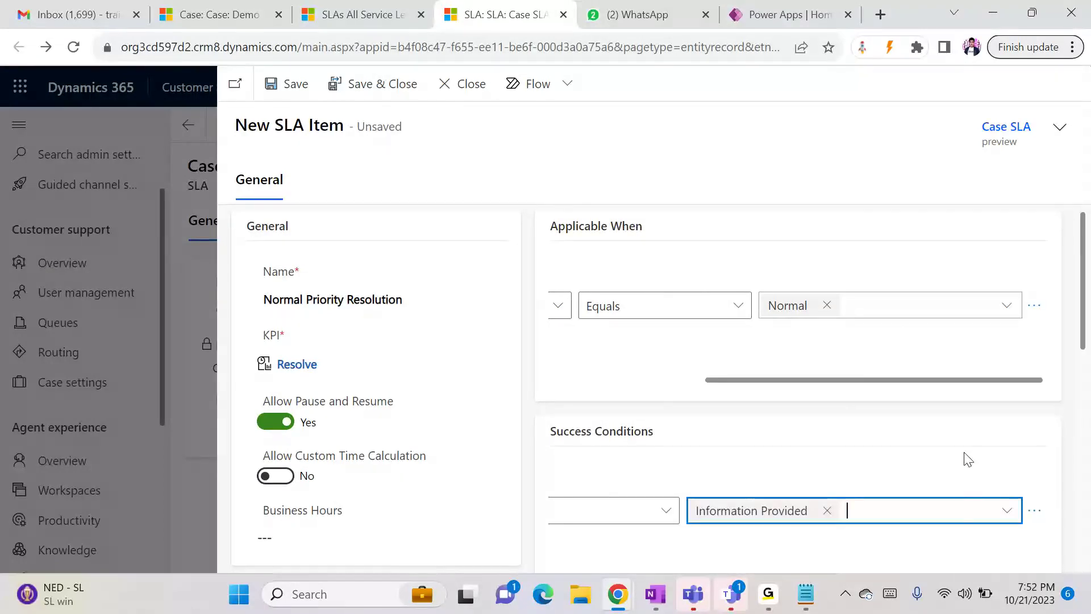
left_click(938, 511)
left_click(912, 424)
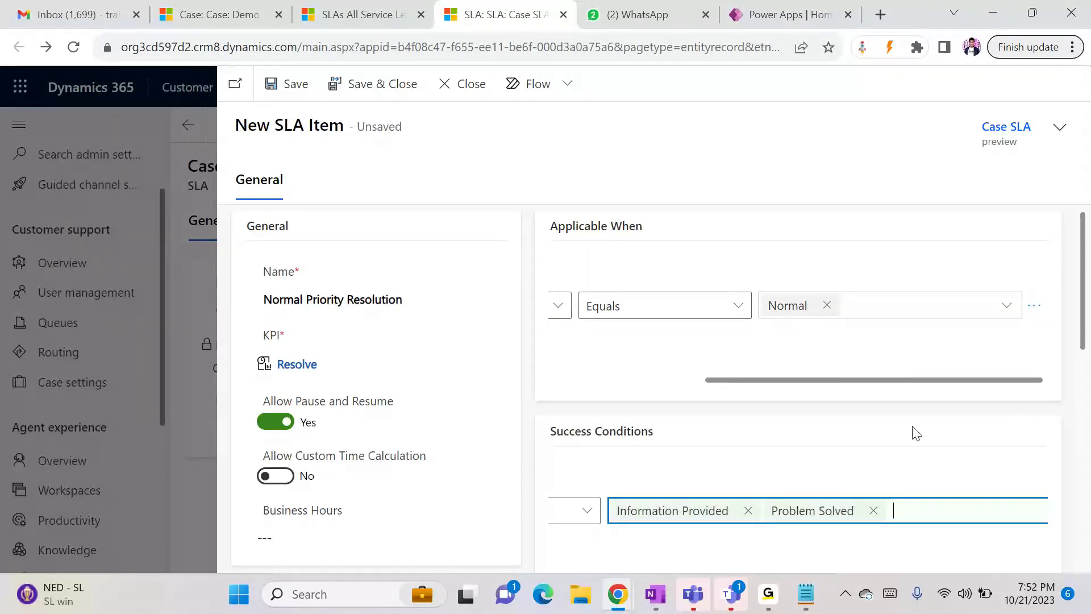
- Check the medium-priority resolve time in the Notepad routing notes and return to the new SLA item's duration settings
left_click_drag(1080, 347, 1079, 535)
left_click(805, 594)
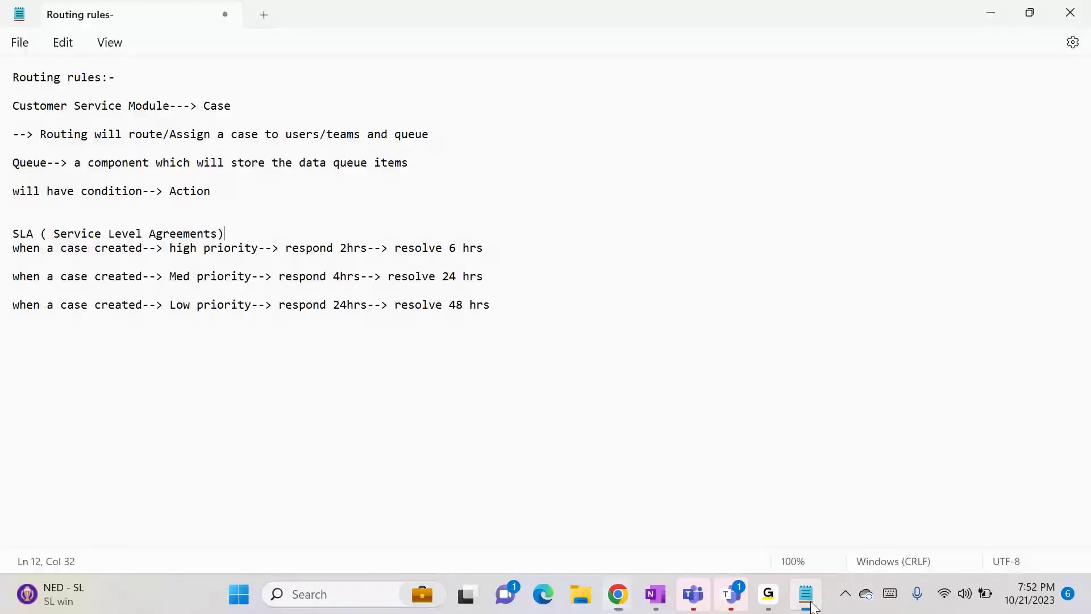
key("alt+Tab")
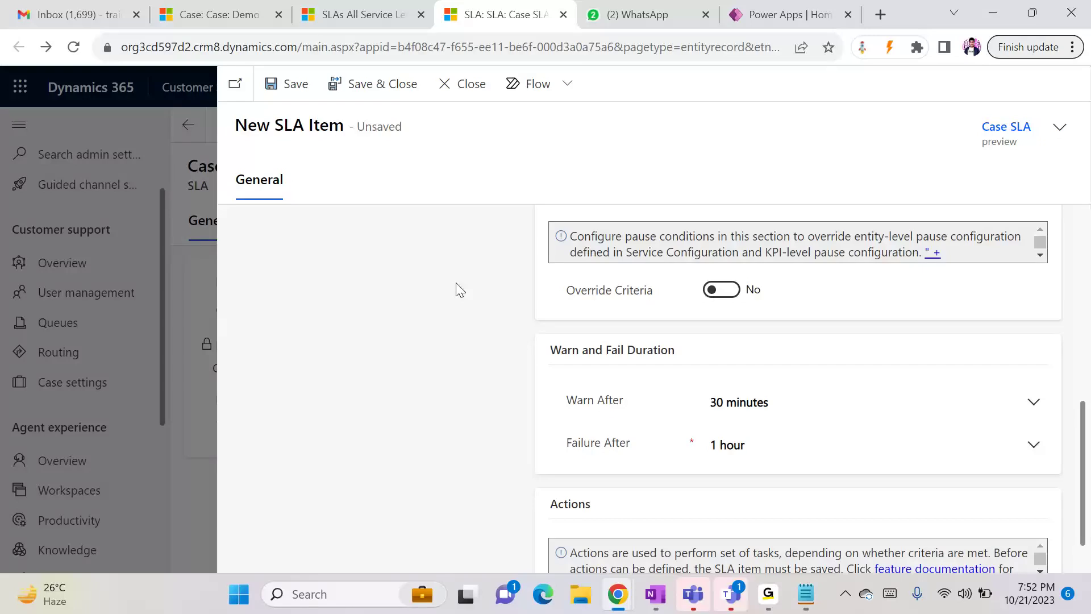
- Set Warn After to 1 day for the Normal Priority Resolution item
left_click(1035, 403)
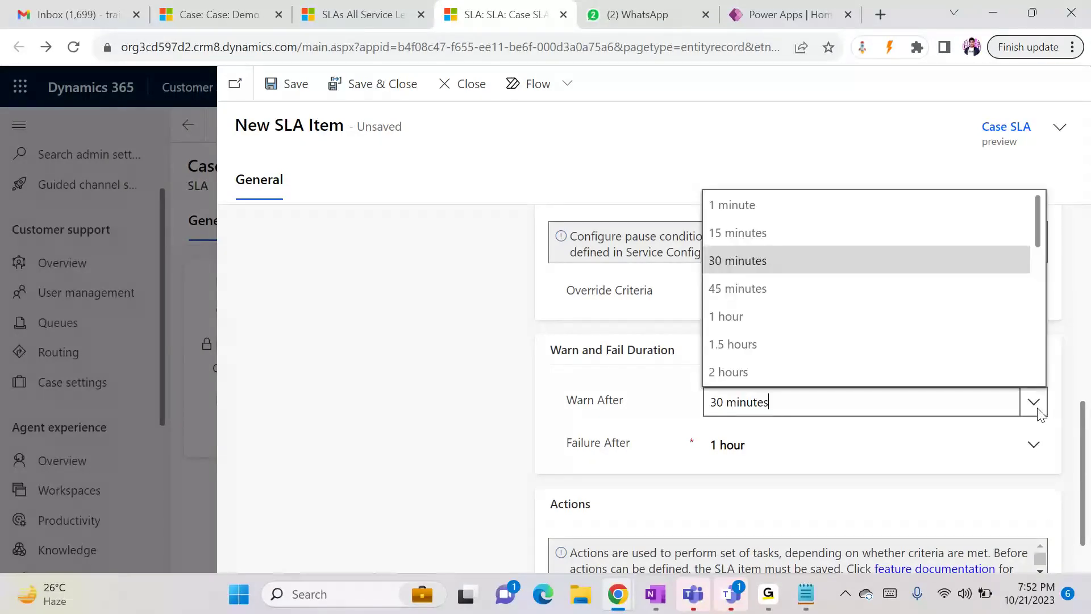
scroll(1033, 369, "down", 6)
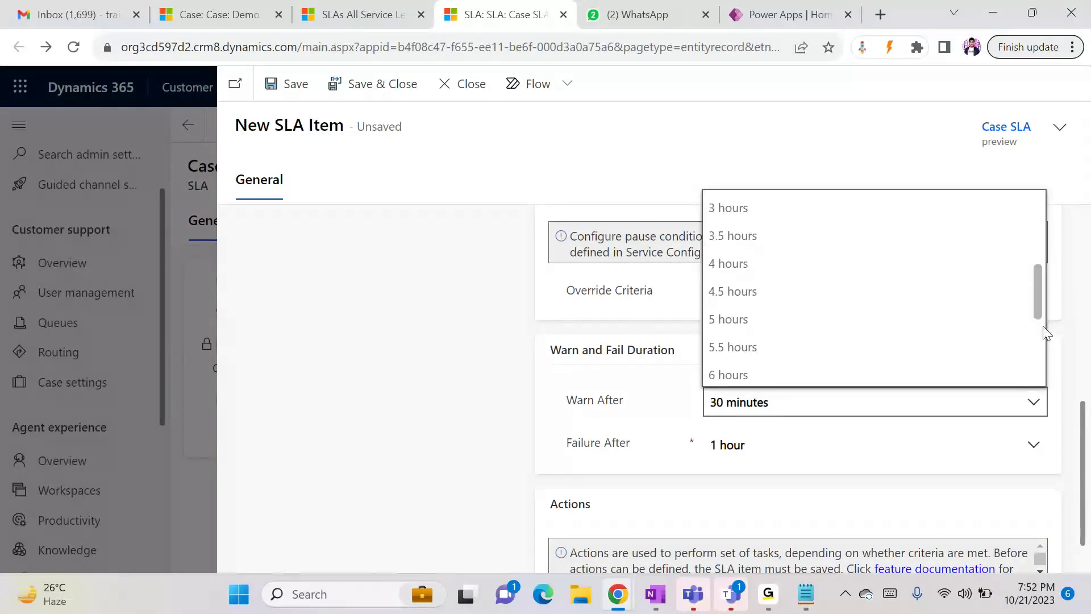
scroll(1033, 371, "down", 2)
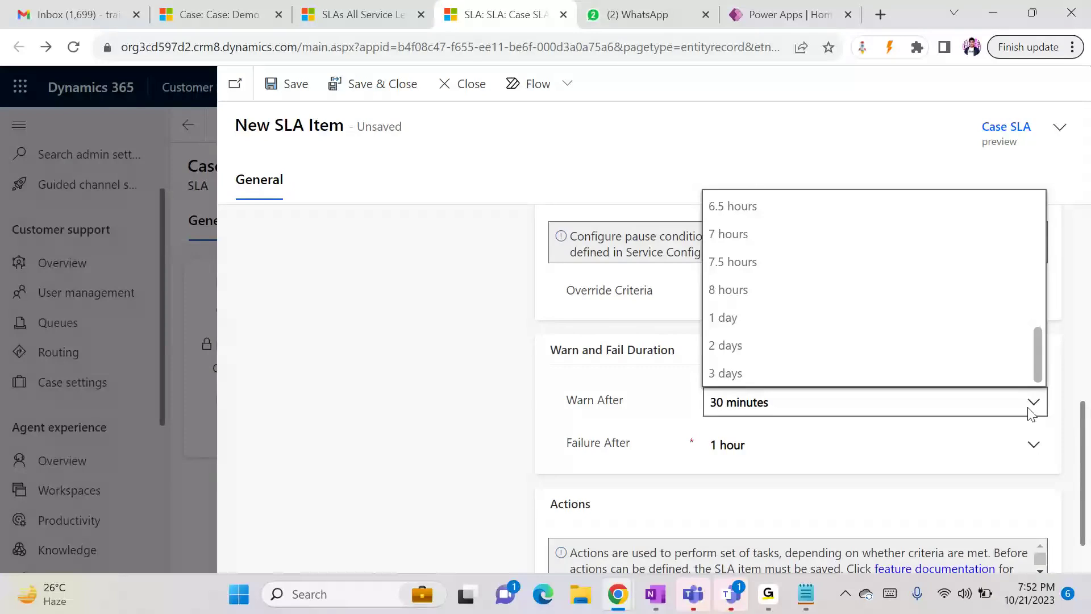
left_click(737, 327)
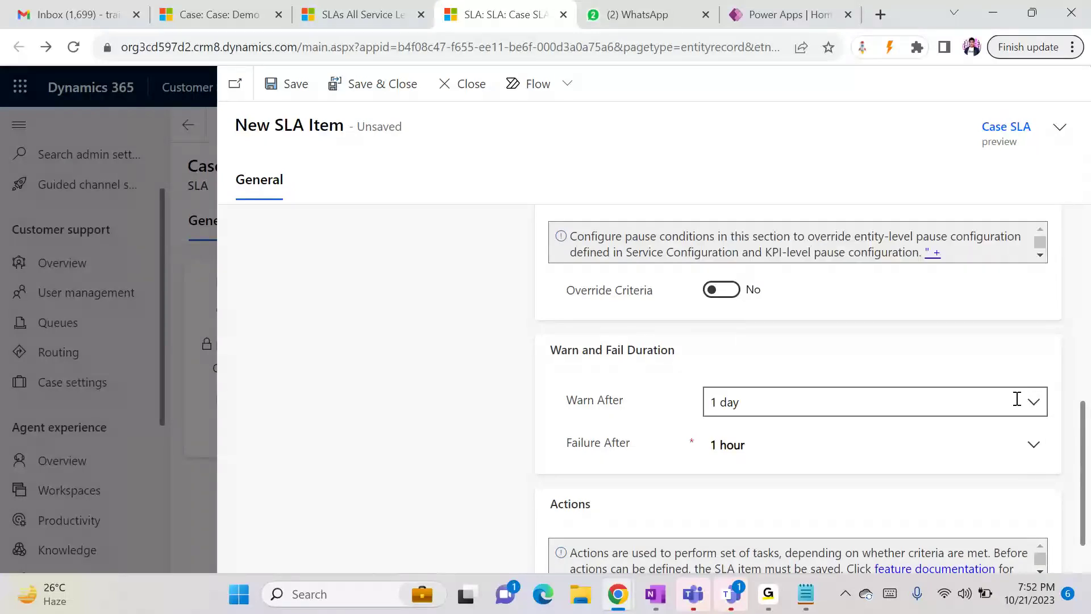
- Set the Normal Priority Resolution item's Failure After to 1 day and its Warn After to 4 hours
left_click(1033, 443)
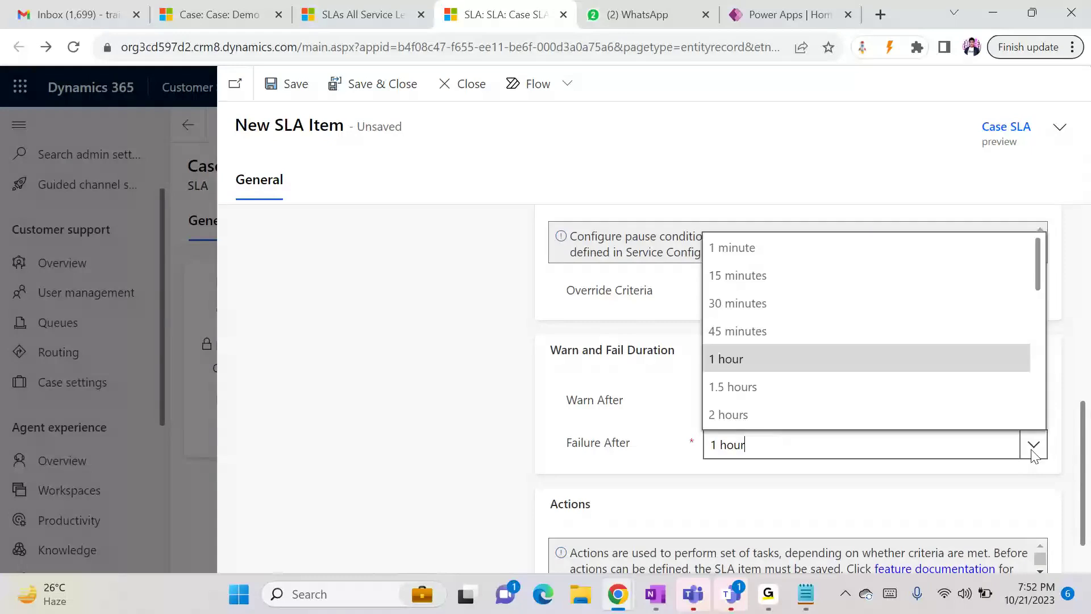
scroll(1037, 316, "down", 7)
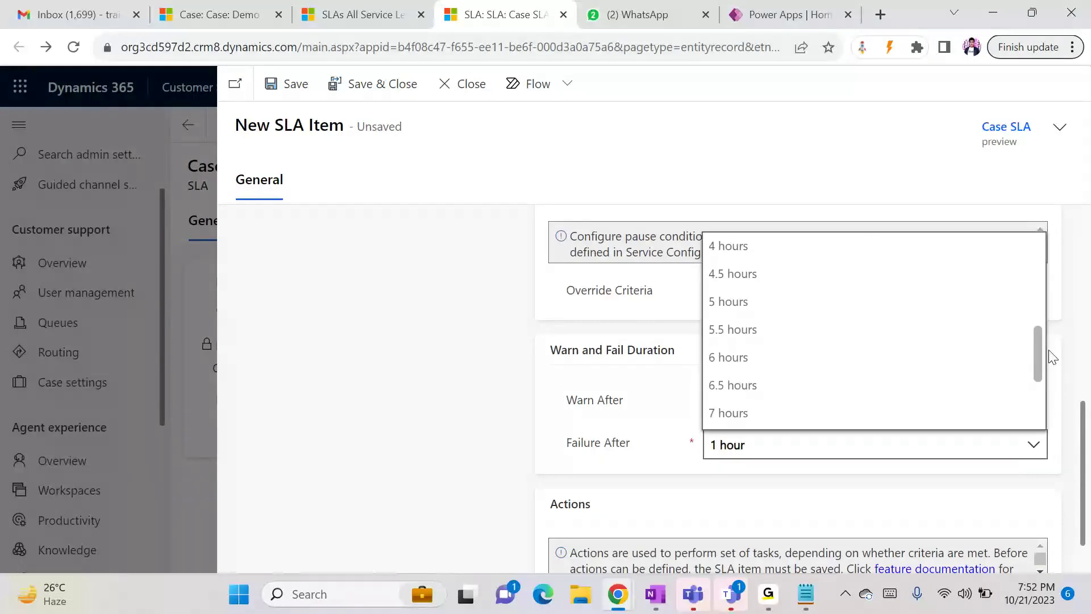
left_click(833, 366)
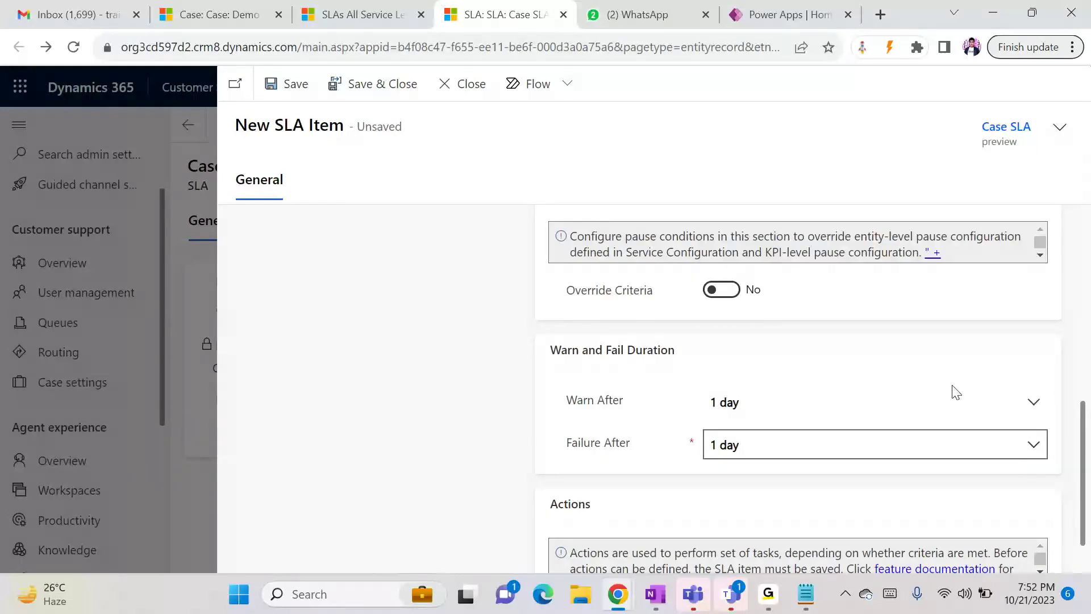
left_click(1009, 394)
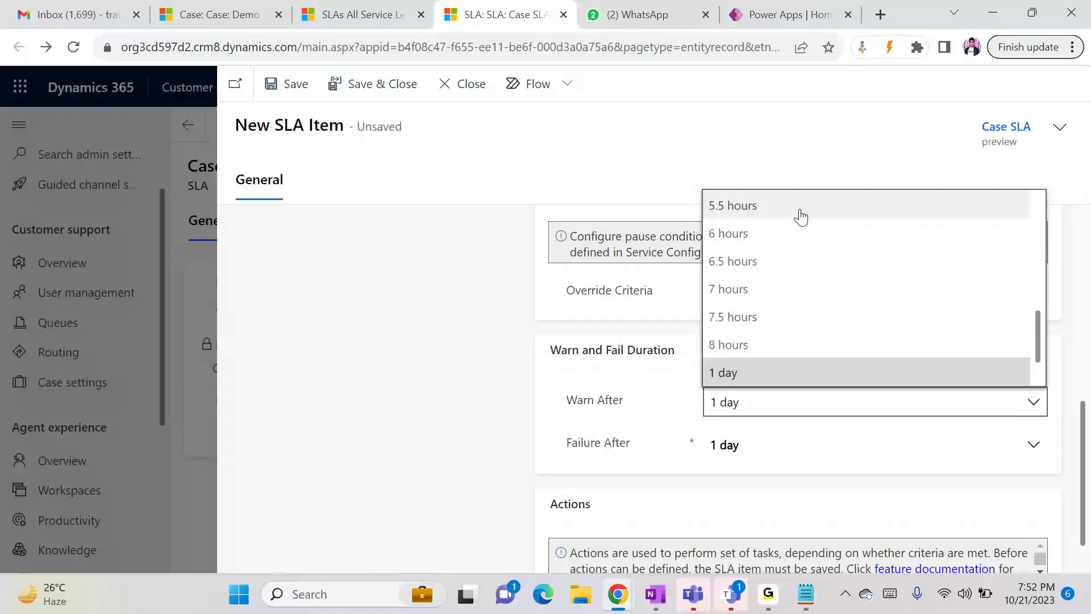
scroll(1038, 314, "up", 4)
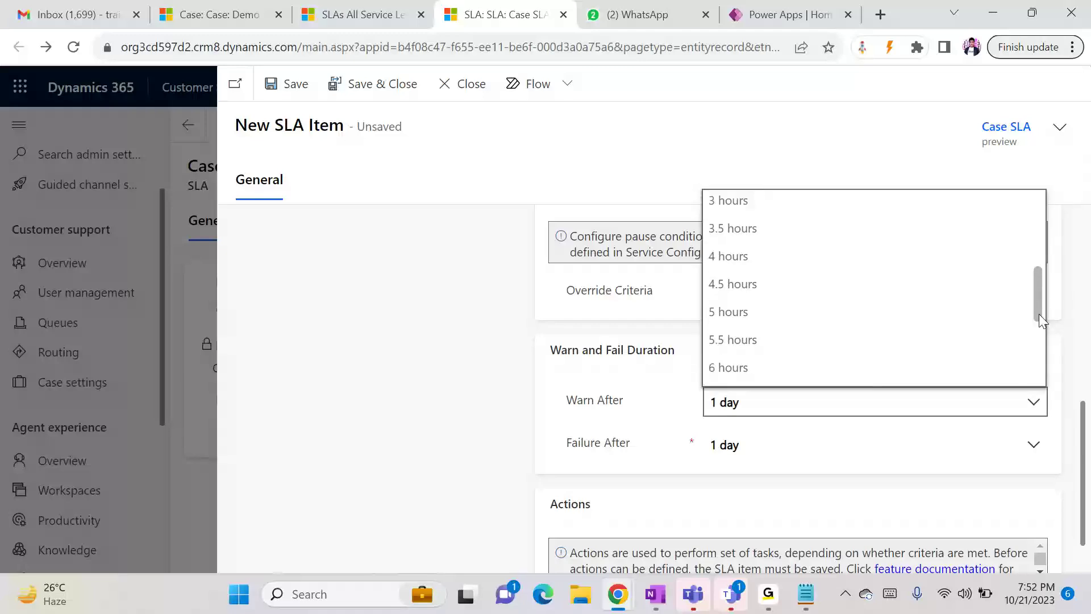
left_click(865, 318)
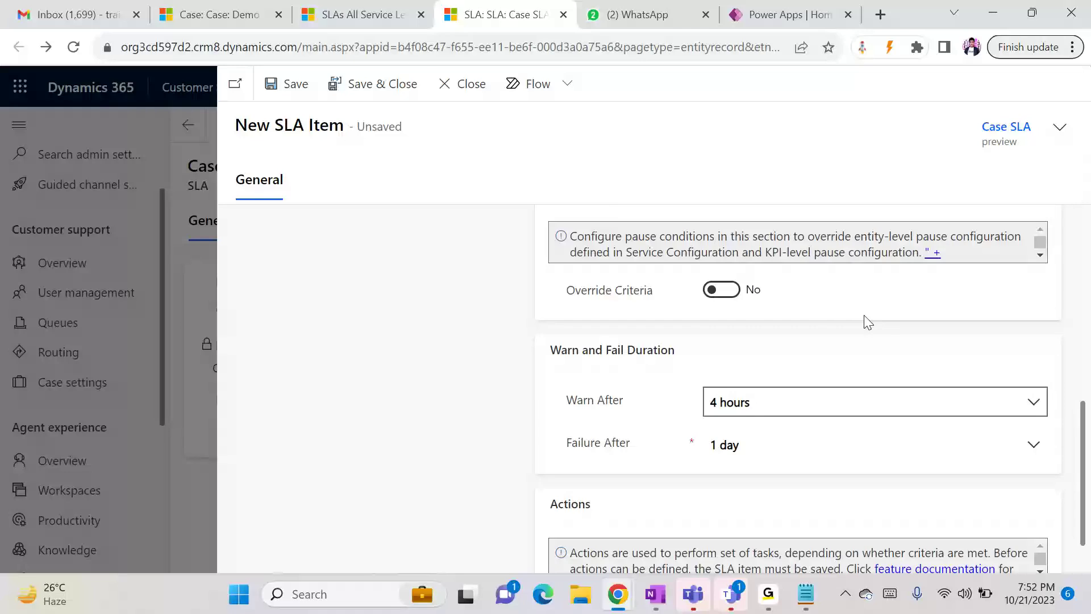
- Save and close the Normal Priority Resolution item, and activate Case SLA as the default SLA
left_click(372, 85)
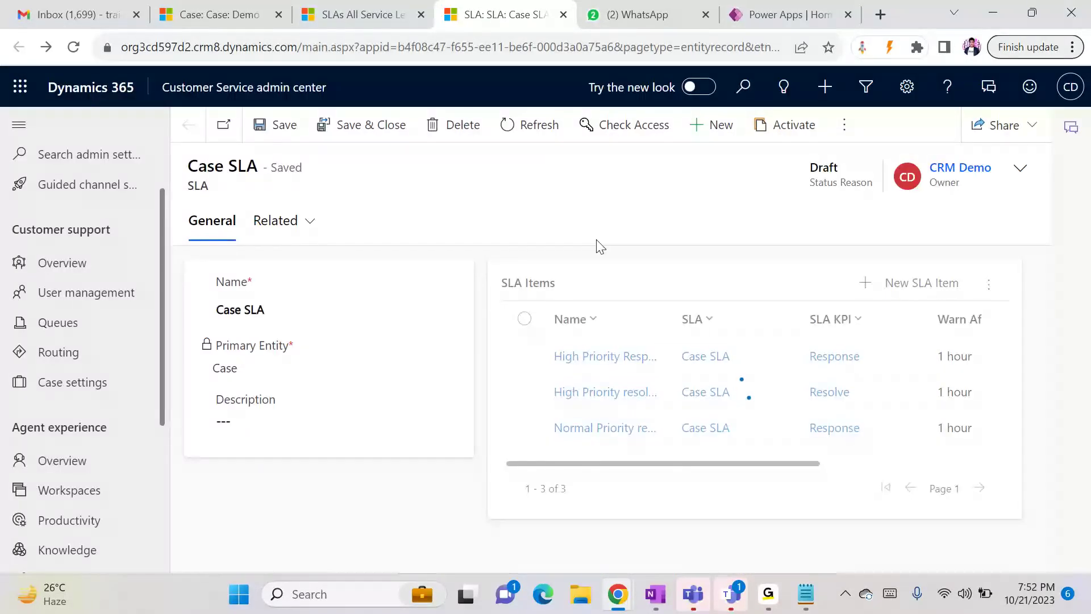
left_click(793, 125)
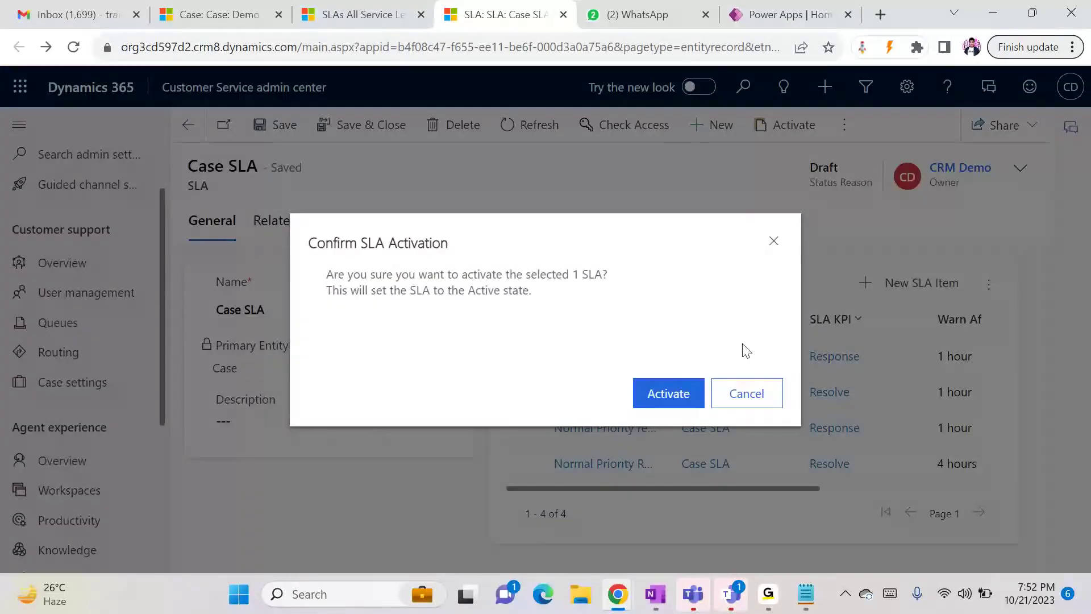
left_click(650, 397)
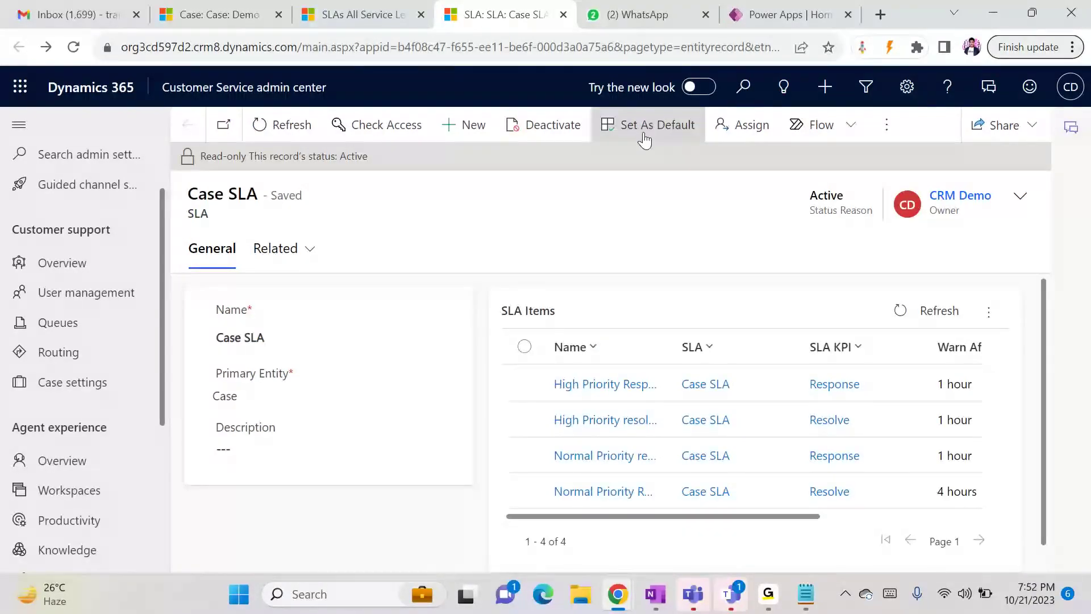
left_click(645, 126)
left_click(604, 404)
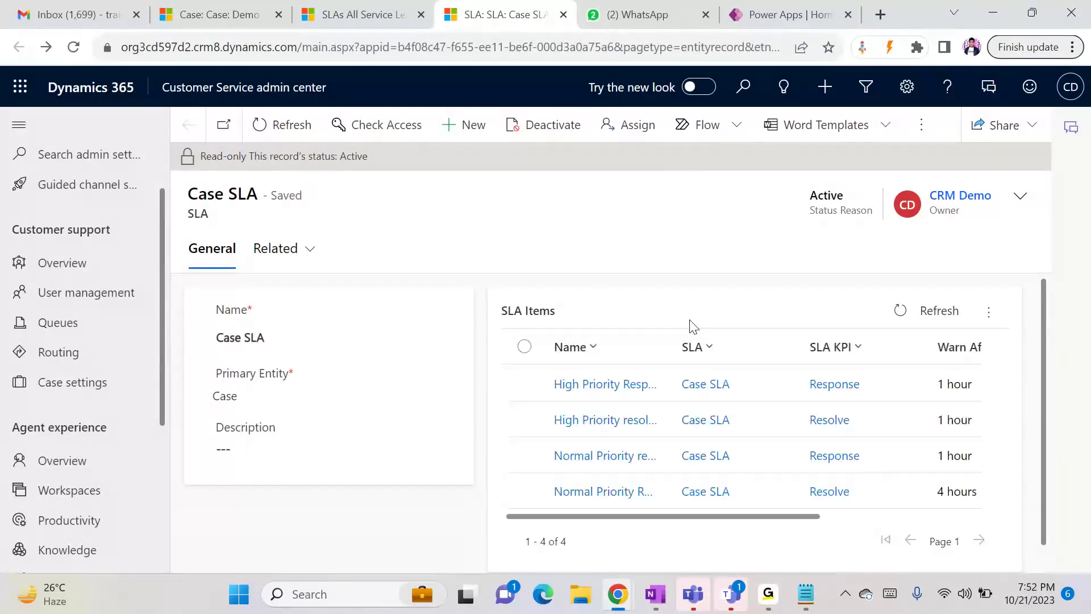
- Create and save a case titled "Demo Sla#3" for customer Fabrikam, Inc., and check its enhanced SLA details
left_click(228, 14)
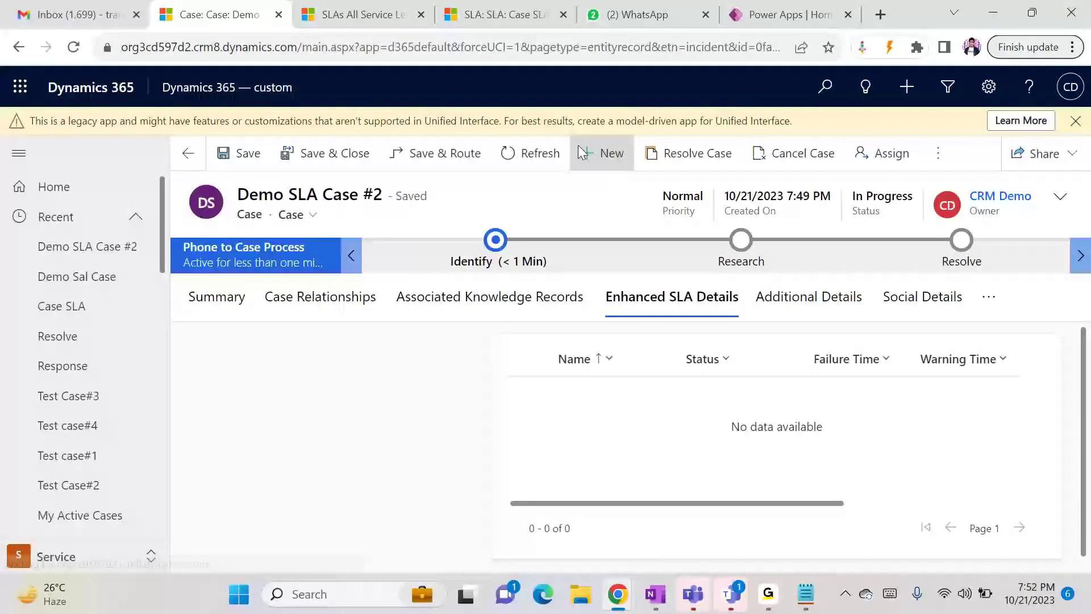
left_click(602, 153)
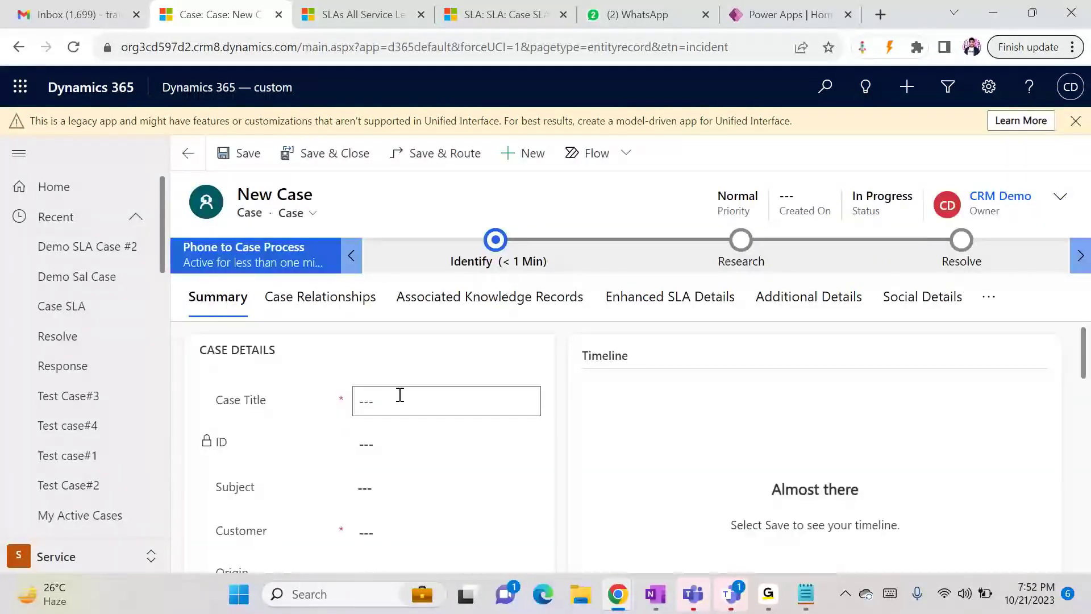
type("Demo Sla#3")
left_click(485, 527)
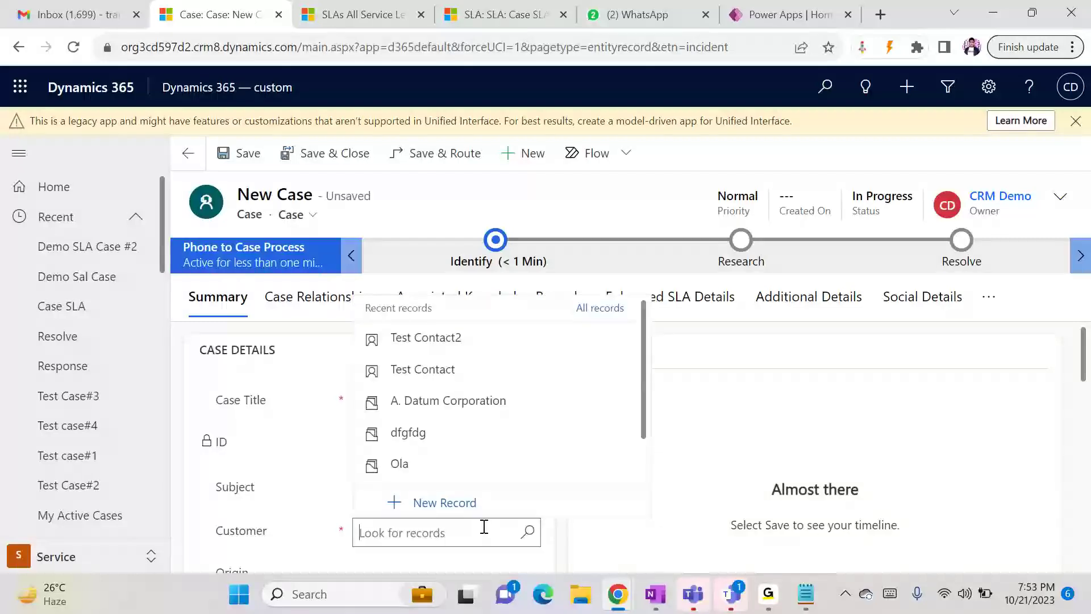
left_click(459, 475)
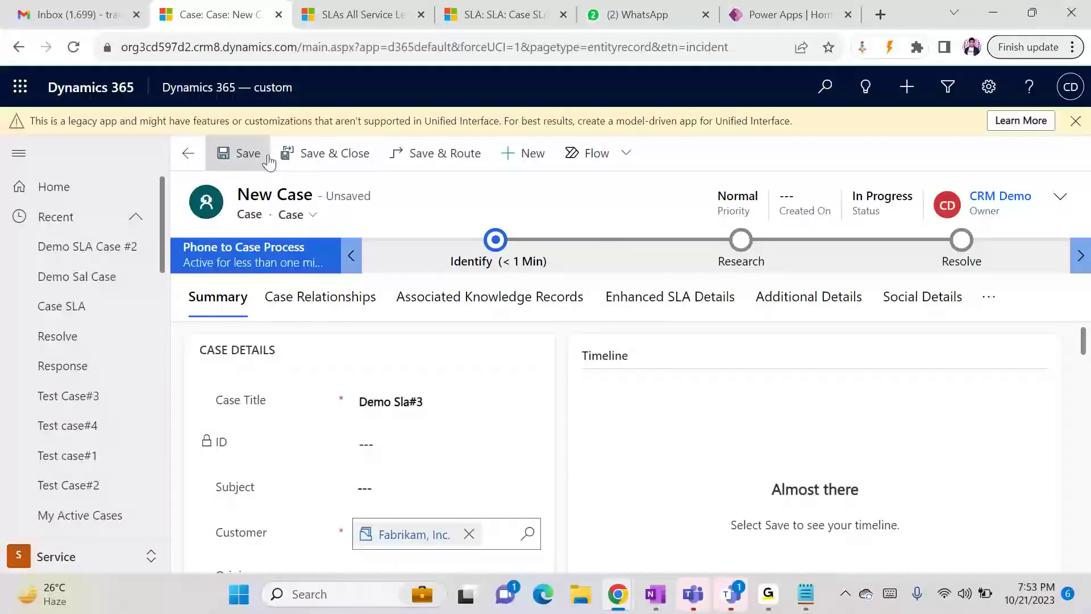
left_click(247, 154)
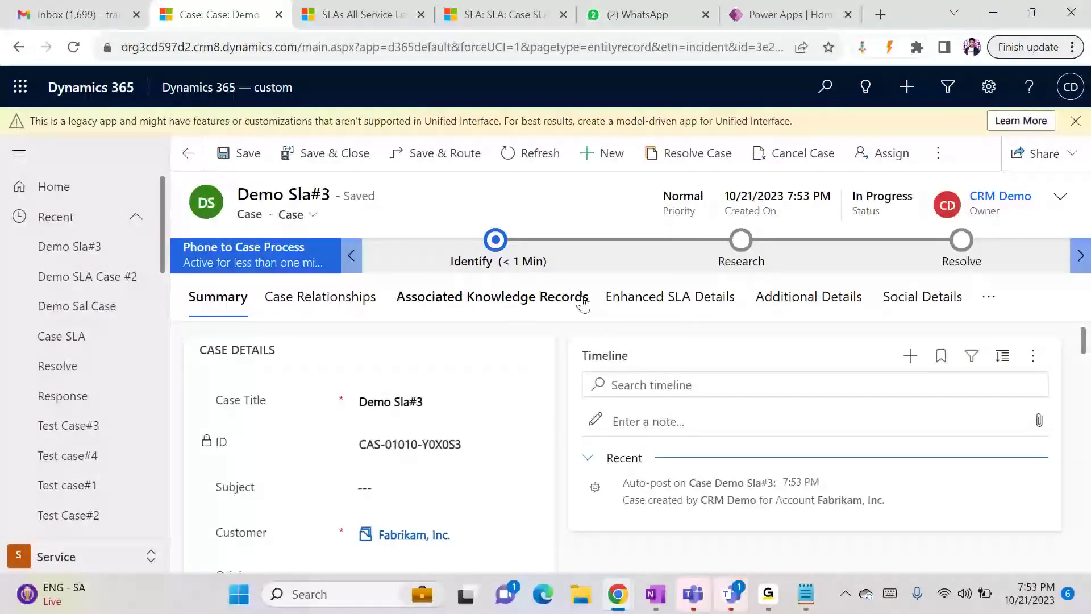
left_click(704, 307)
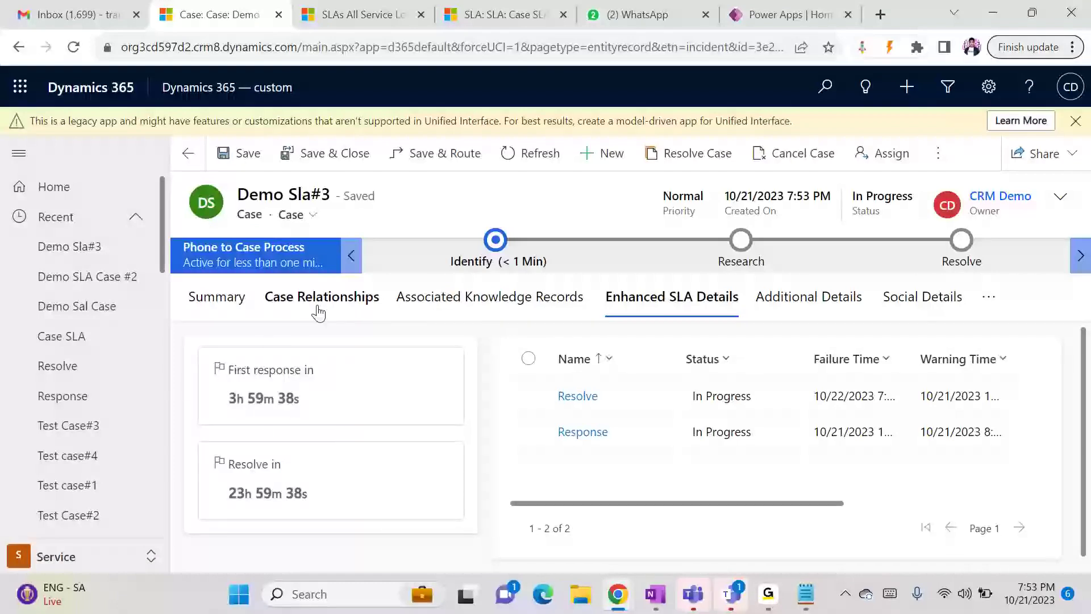
- Set First Response Sent to Yes on the Demo Sla#3 case, save it, and recheck its enhanced SLA details
left_click(777, 297)
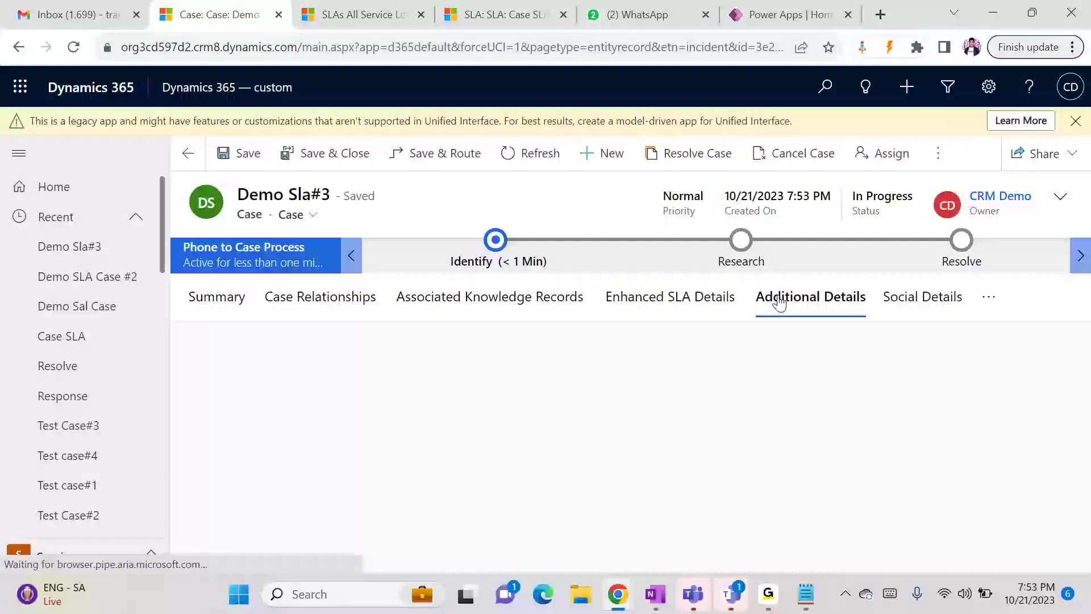
left_click(405, 534)
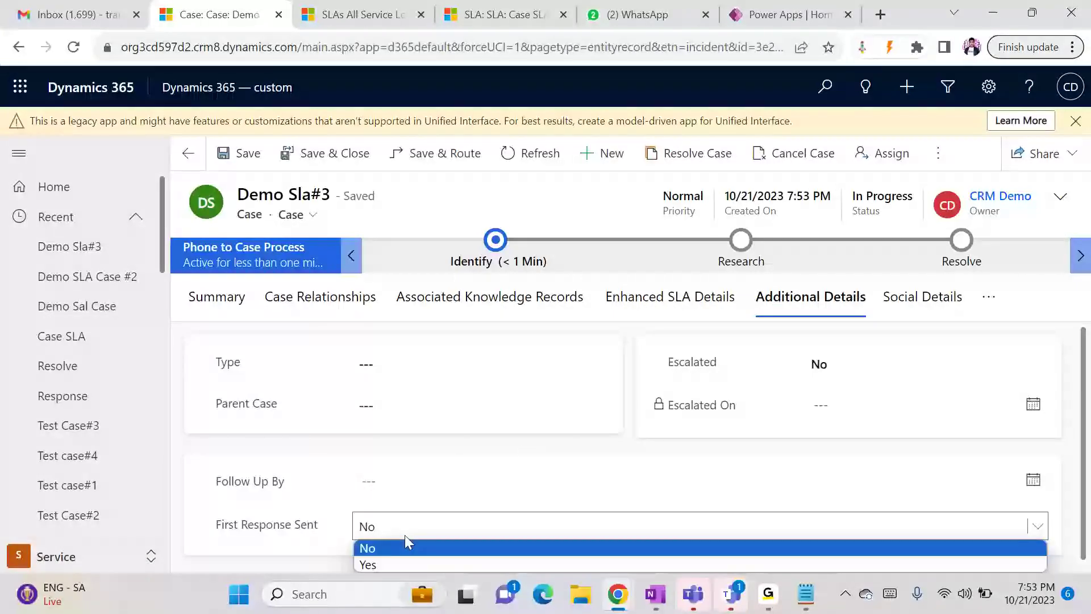
left_click(384, 559)
left_click(248, 155)
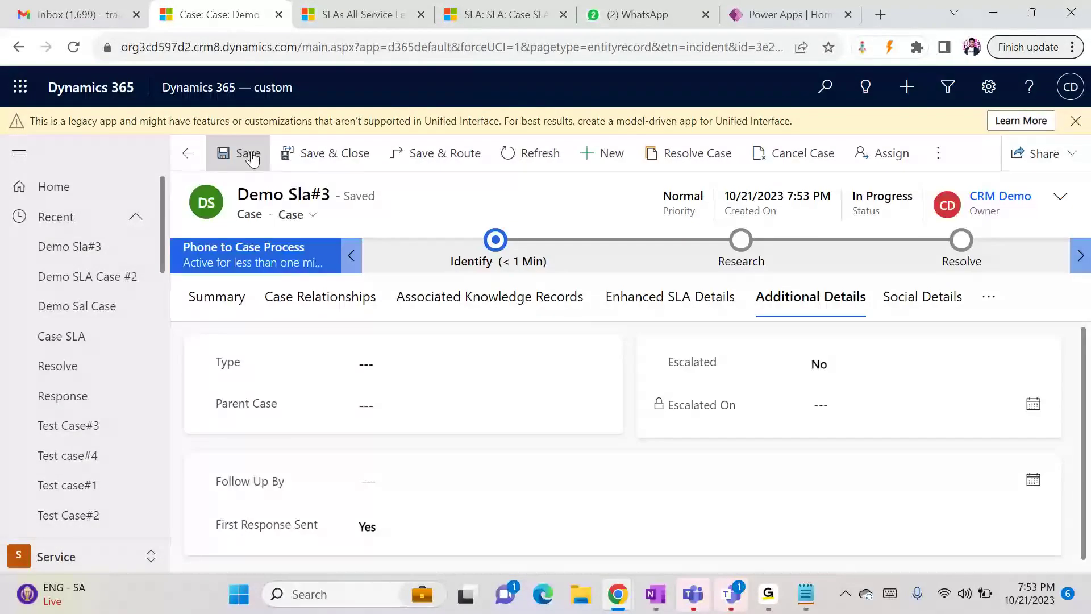
left_click(233, 308)
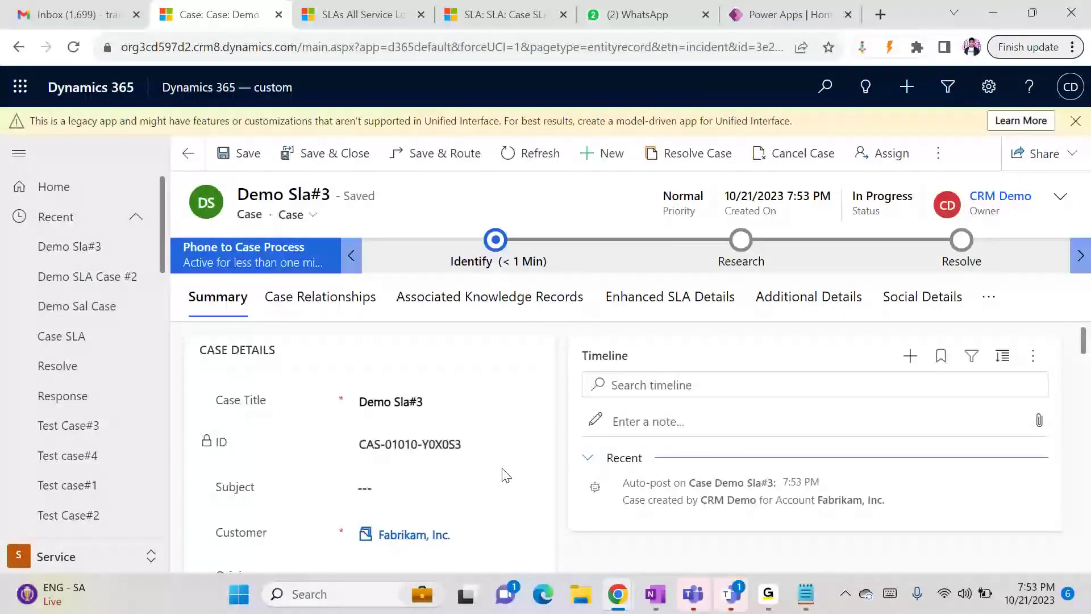
left_click(707, 298)
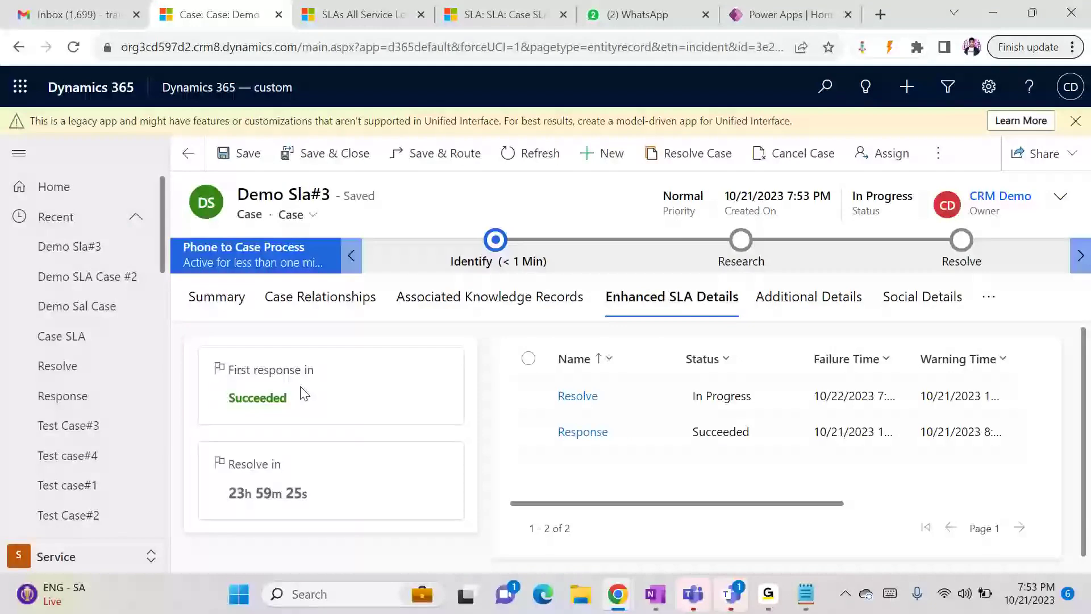
- Resolve the Demo Sla#3 case with resolution type Information Provided and resolution text "dxfdsf"
left_click(688, 159)
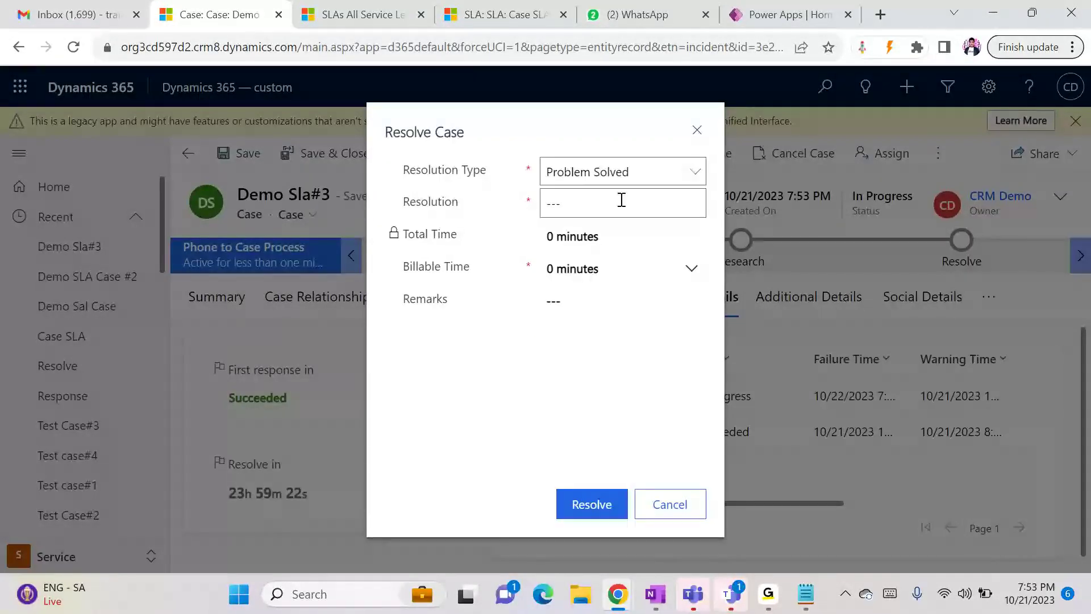
left_click(597, 179)
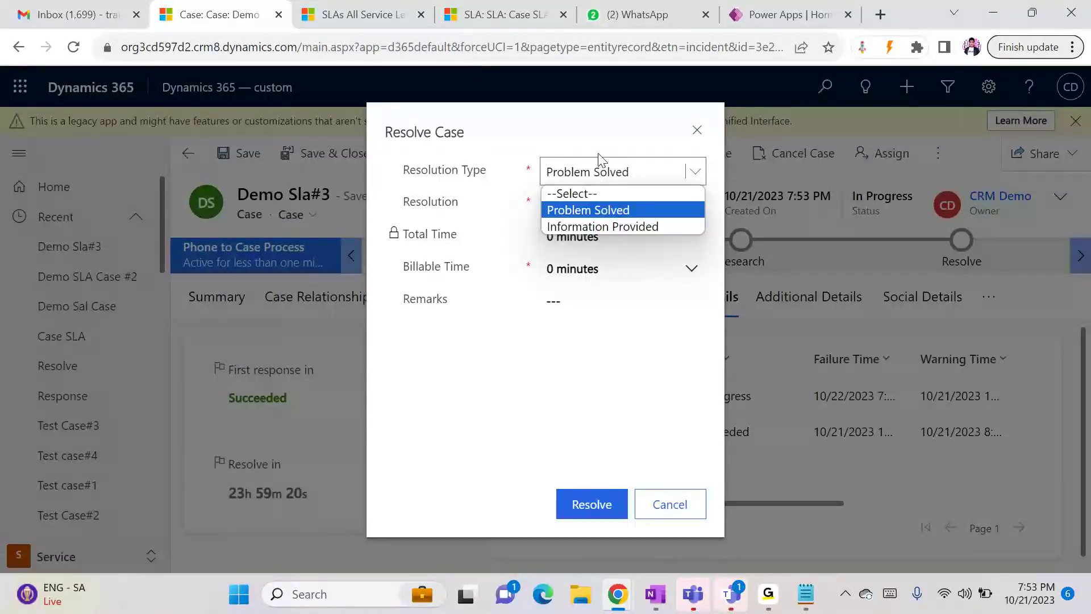
left_click(611, 225)
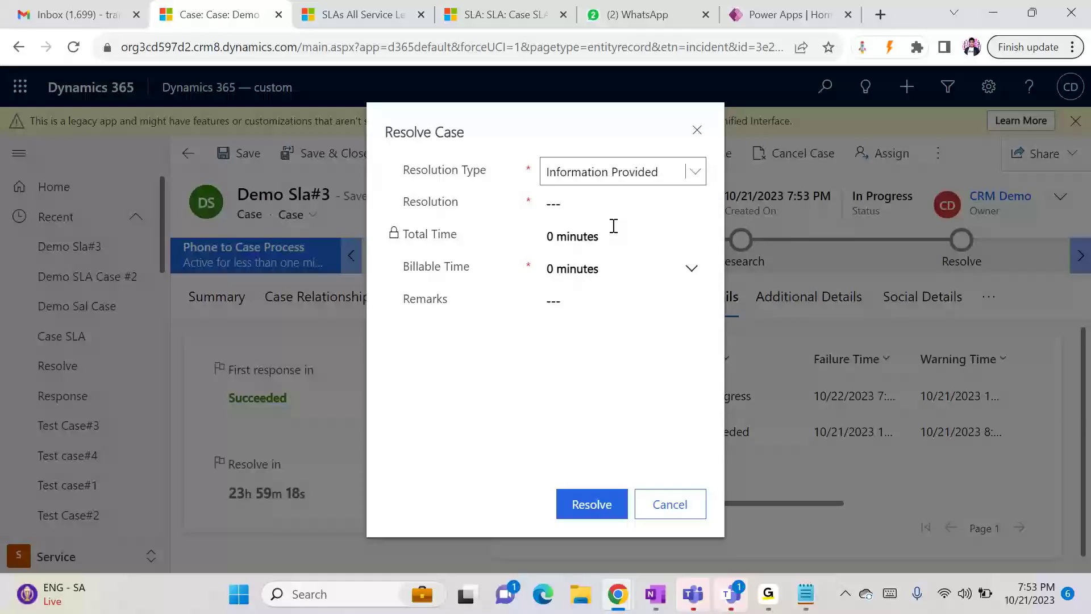
left_click(574, 211)
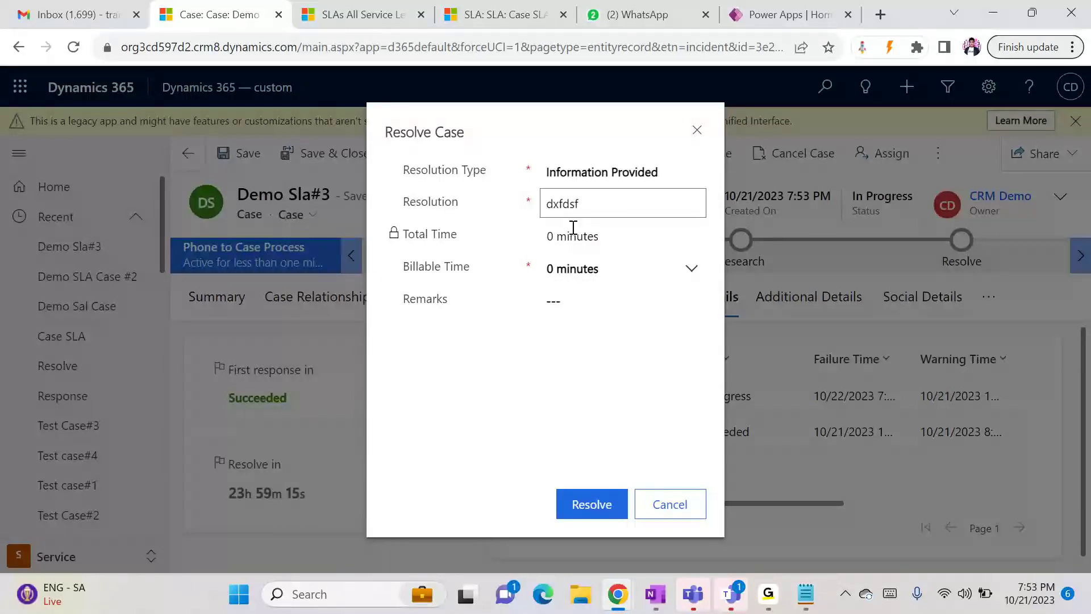
left_click(538, 399)
left_click(577, 503)
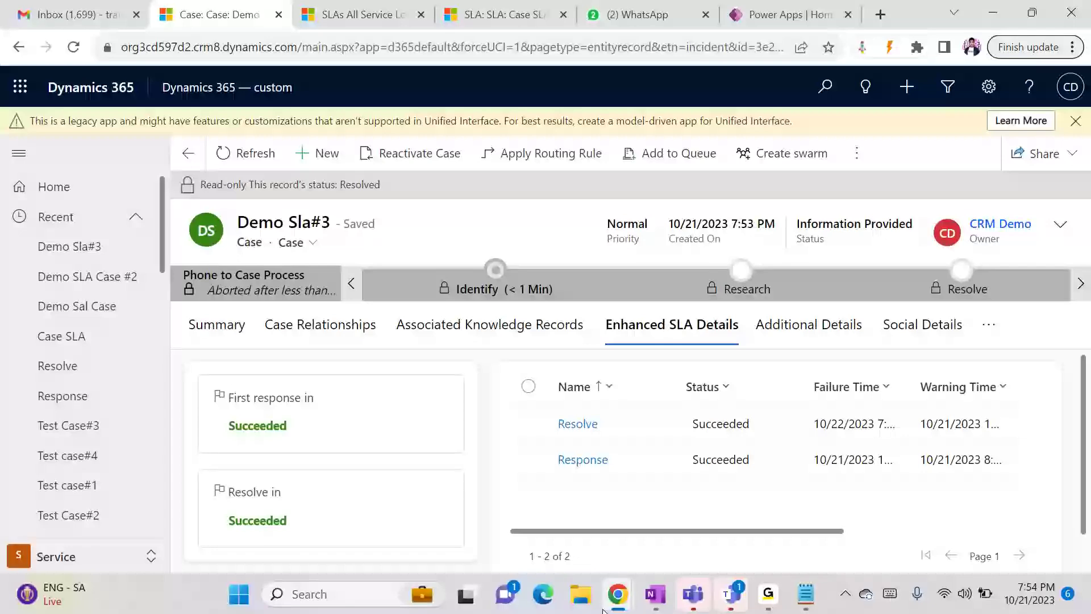
mouse_move(768, 593)
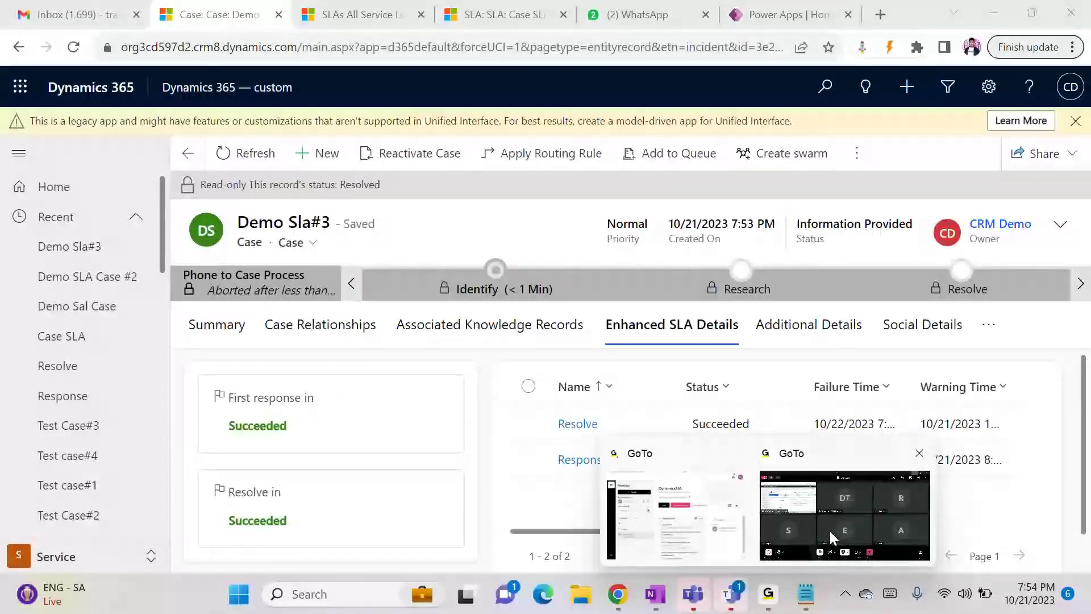